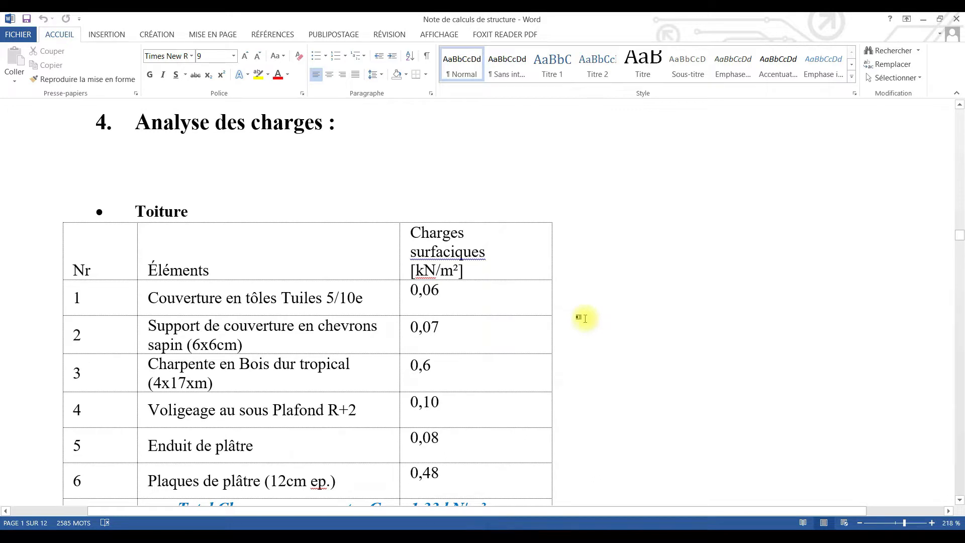
Review the roof, typical floor and solid-slab balcony load tables in the "Analyse des charges" section
{"action": "left_click", "coordinate": [837, 272]}
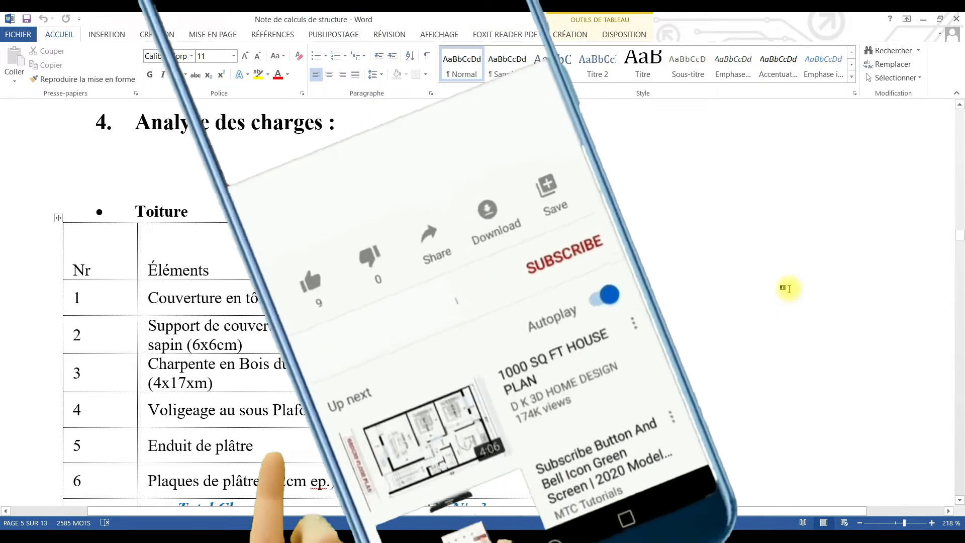
{"action": "scroll", "coordinate": [769, 300], "scroll_direction": "down", "scroll_amount": 1}
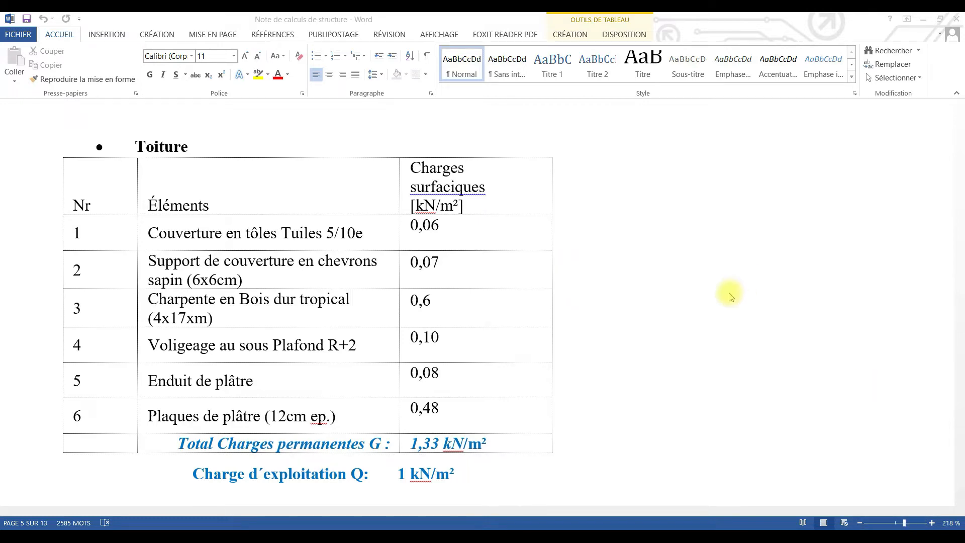
{"action": "scroll", "coordinate": [728, 294], "scroll_direction": "down", "scroll_amount": 5}
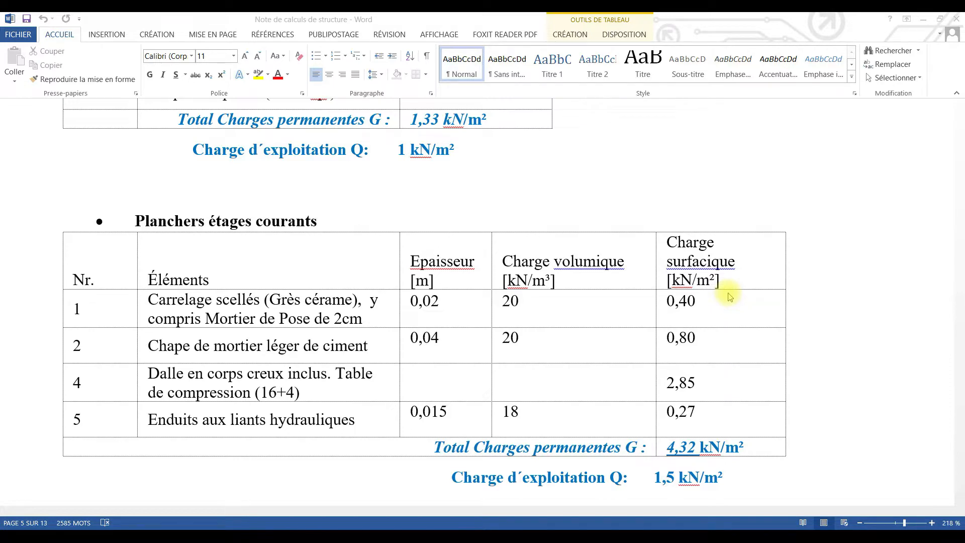
{"action": "scroll", "coordinate": [734, 333], "scroll_direction": "down", "scroll_amount": 5}
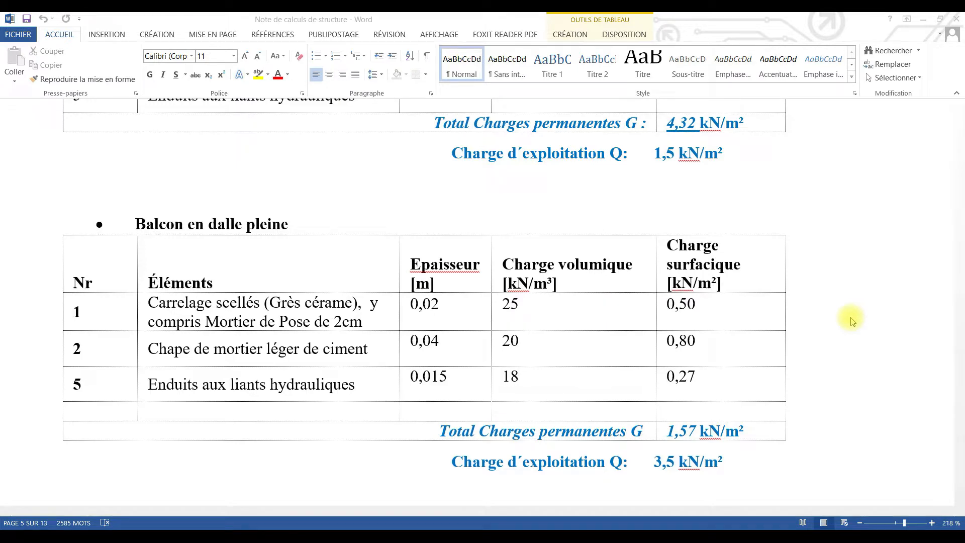
{"action": "scroll", "coordinate": [851, 289], "scroll_direction": "down", "scroll_amount": 2}
{"action": "scroll", "coordinate": [851, 288], "scroll_direction": "down", "scroll_amount": 3}
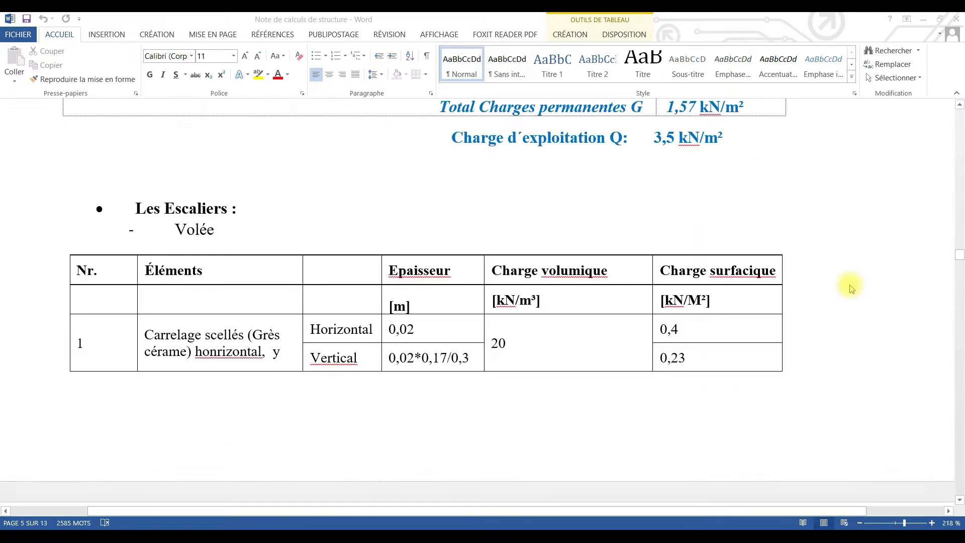
Examine the stair flight, landing and wall load tables, including the remark on coefficients for walls with openings
{"action": "scroll", "coordinate": [851, 289], "scroll_direction": "down", "scroll_amount": 1}
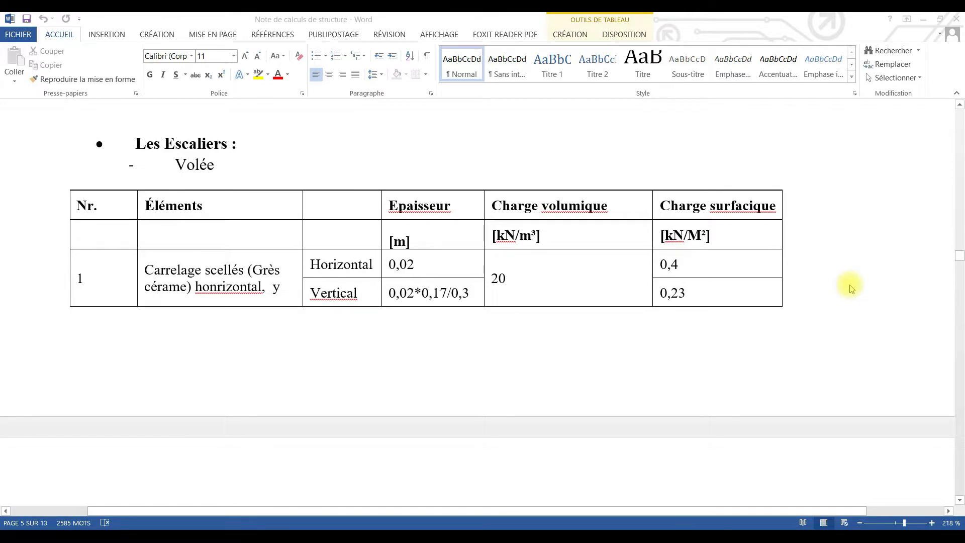
{"action": "scroll", "coordinate": [851, 287], "scroll_direction": "down", "scroll_amount": 5}
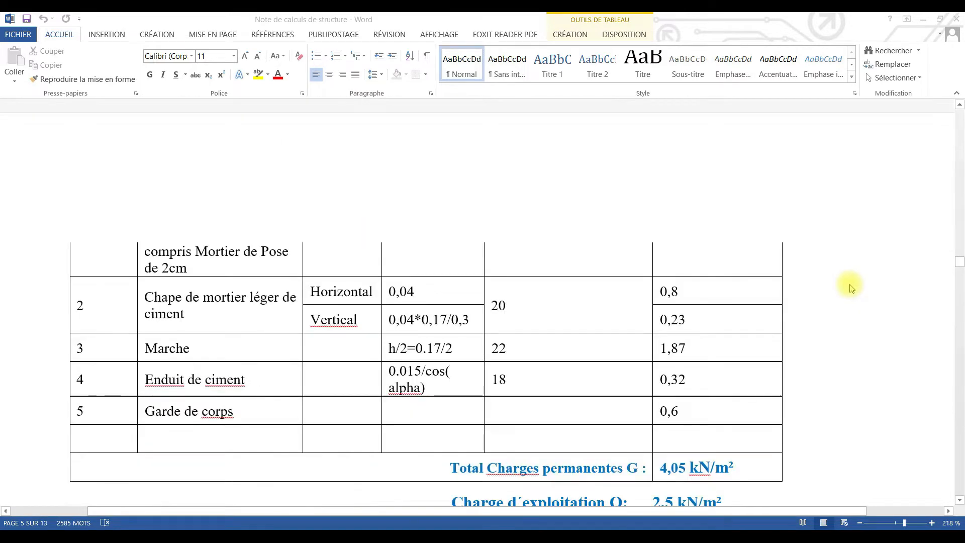
{"action": "scroll", "coordinate": [850, 288], "scroll_direction": "down", "scroll_amount": 2}
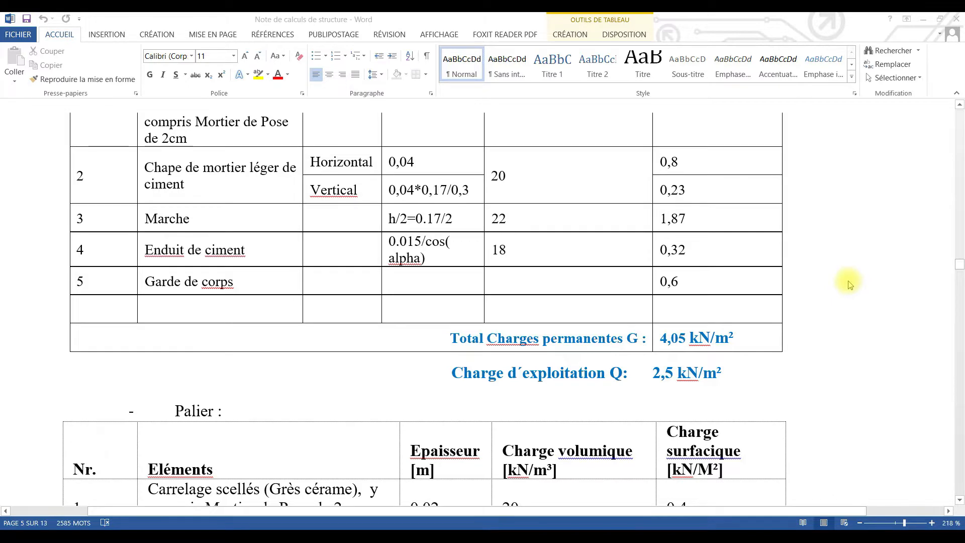
{"action": "scroll", "coordinate": [849, 284], "scroll_direction": "down", "scroll_amount": 2}
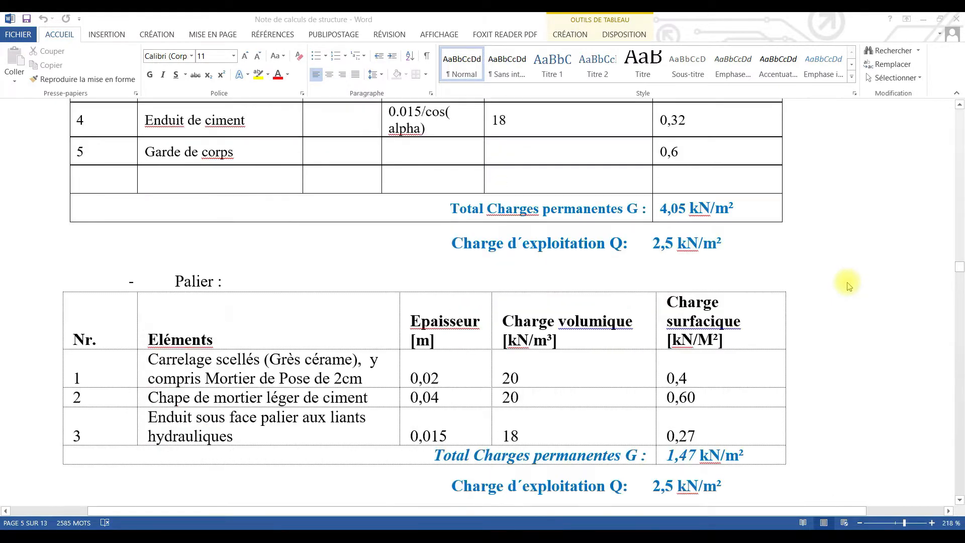
{"action": "scroll", "coordinate": [849, 285], "scroll_direction": "down", "scroll_amount": 2}
{"action": "scroll", "coordinate": [848, 286], "scroll_direction": "down", "scroll_amount": 3}
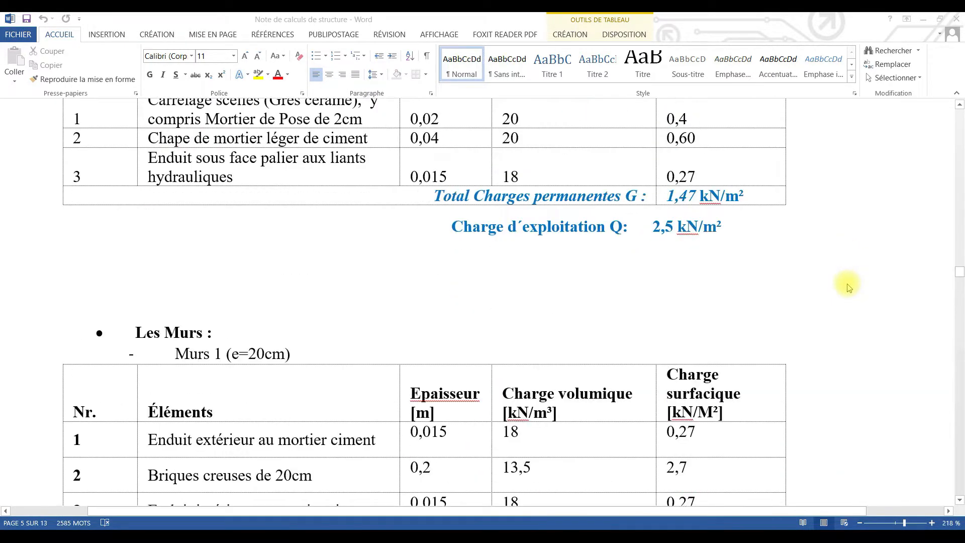
{"action": "scroll", "coordinate": [849, 288], "scroll_direction": "down", "scroll_amount": 2}
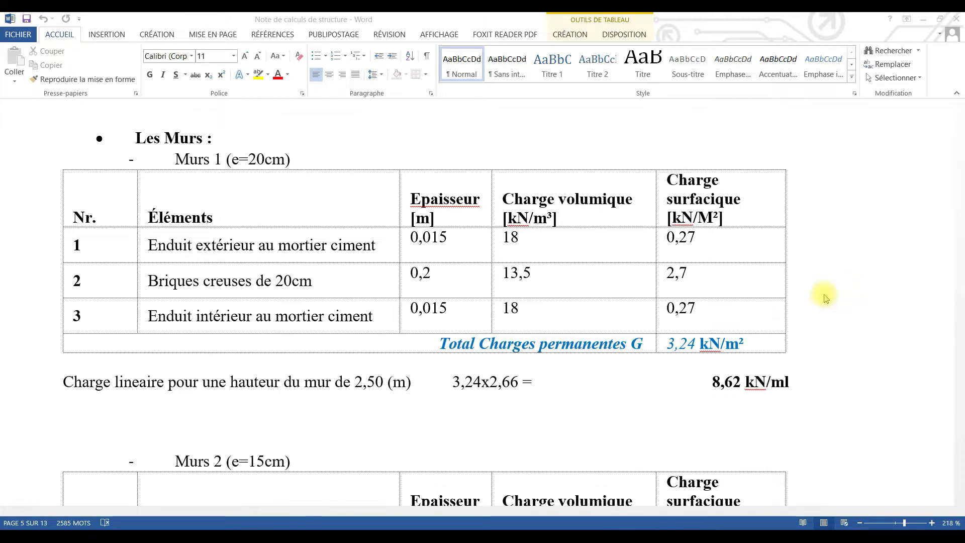
{"action": "scroll", "coordinate": [749, 319], "scroll_direction": "down", "scroll_amount": 6}
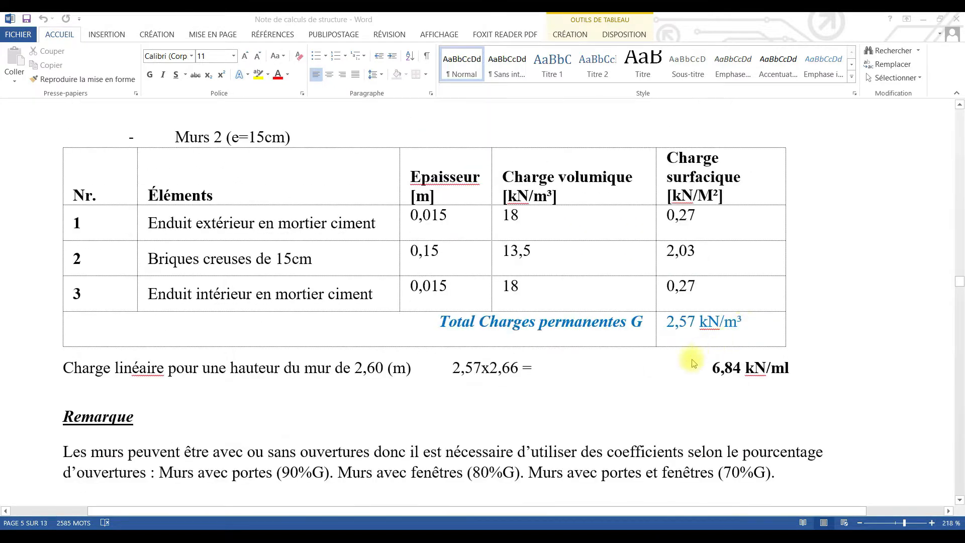
{"action": "scroll", "coordinate": [353, 378], "scroll_direction": "down", "scroll_amount": 3}
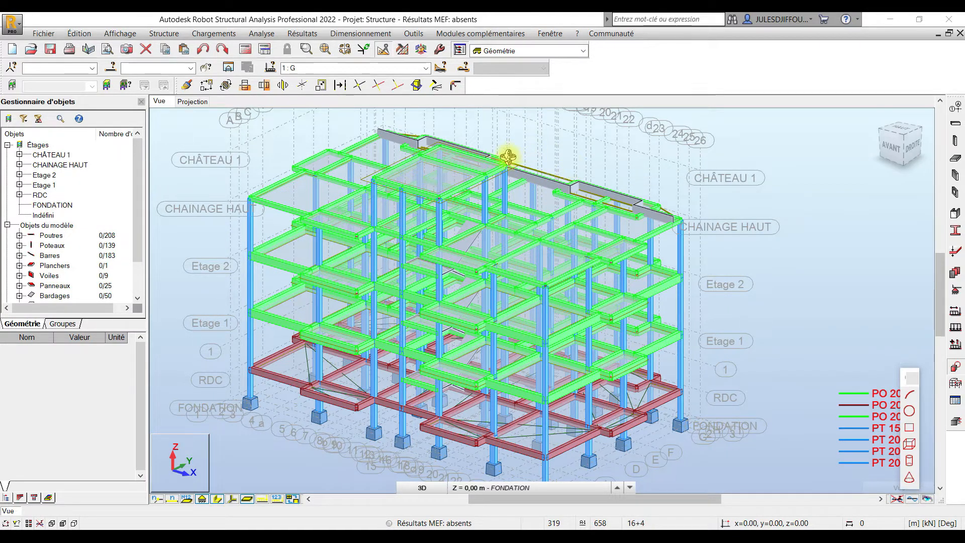
Inspect the upper storeys of the building model and check which load cases and combinations are defined
{"action": "scroll", "coordinate": [425, 160], "scroll_direction": "up", "scroll_amount": 6}
{"action": "middle_click_drag", "start_coordinate": [556, 173], "coordinate": [514, 219]}
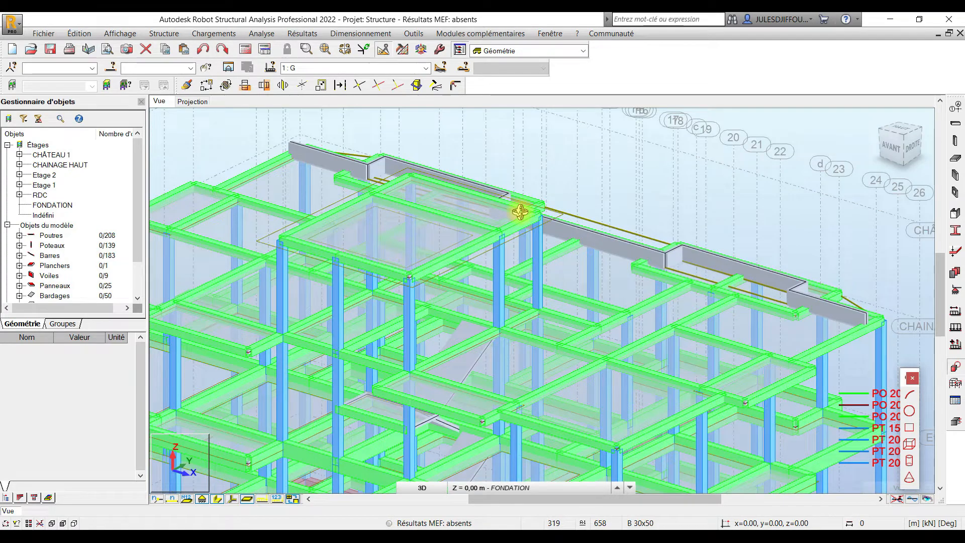
{"action": "left_click", "coordinate": [216, 34]}
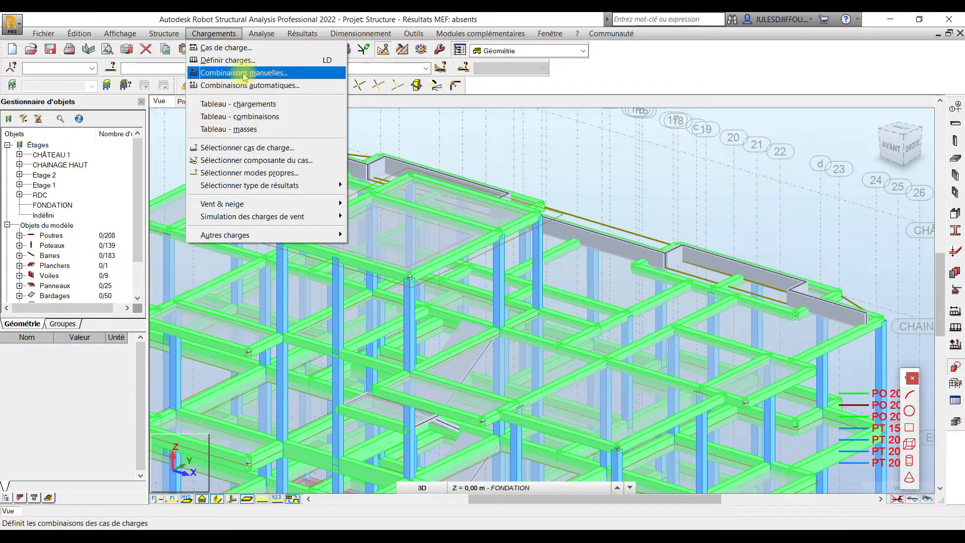
{"action": "left_click", "coordinate": [405, 70]}
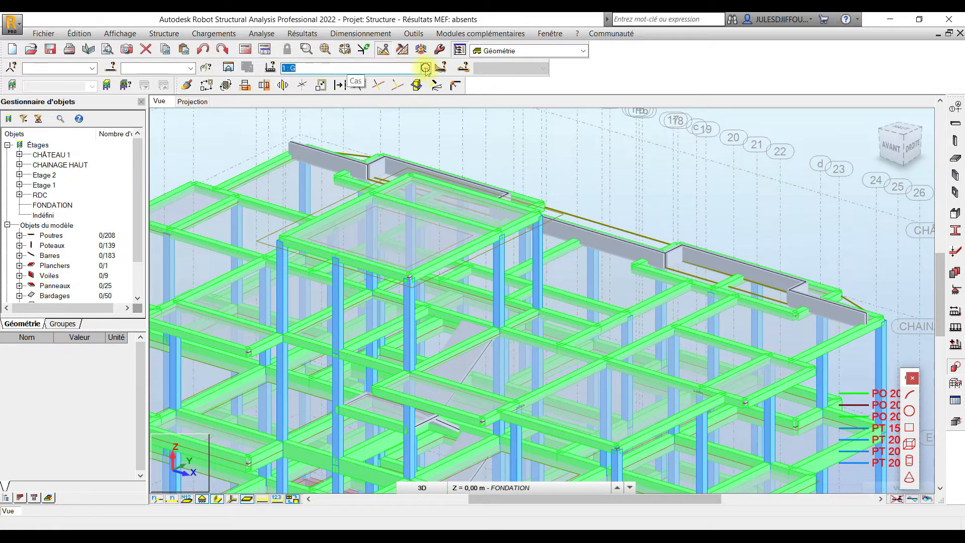
{"action": "left_click", "coordinate": [425, 69]}
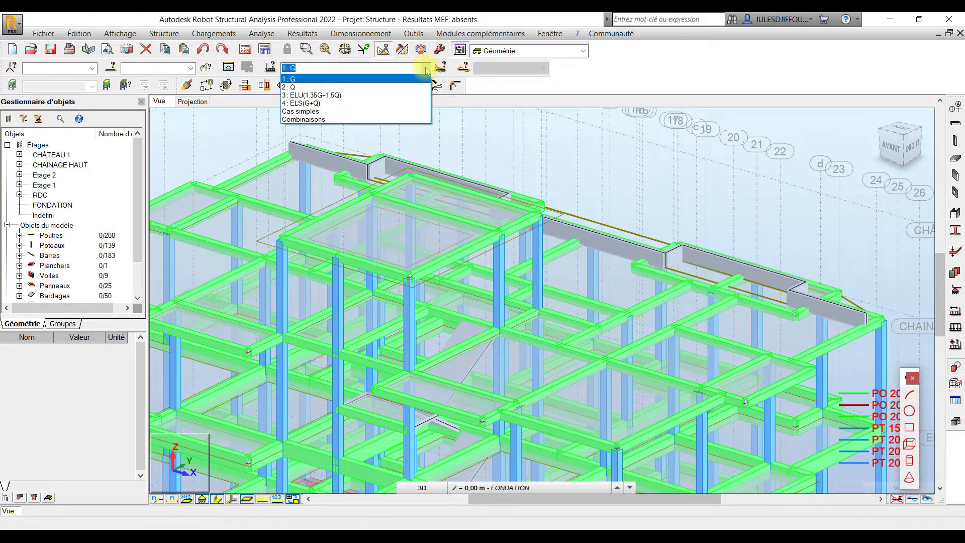
Switch to the Word calculation note and consult the floor and roof load tables again
{"action": "left_click", "coordinate": [835, 525]}
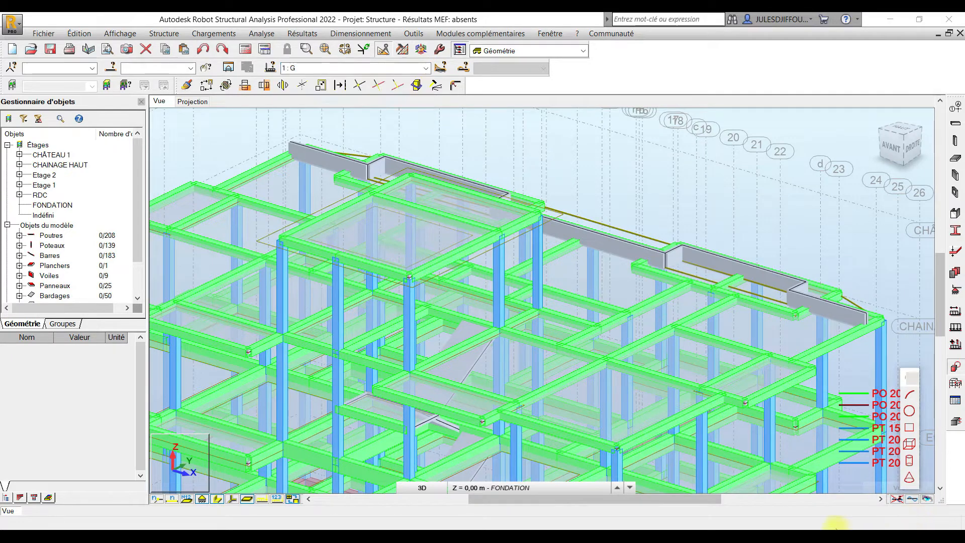
{"action": "scroll", "coordinate": [350, 355], "scroll_direction": "up", "scroll_amount": 5}
{"action": "scroll", "coordinate": [350, 352], "scroll_direction": "up", "scroll_amount": 5, "text": "ctrl"}
{"action": "scroll", "coordinate": [350, 352], "scroll_direction": "up", "scroll_amount": 15}
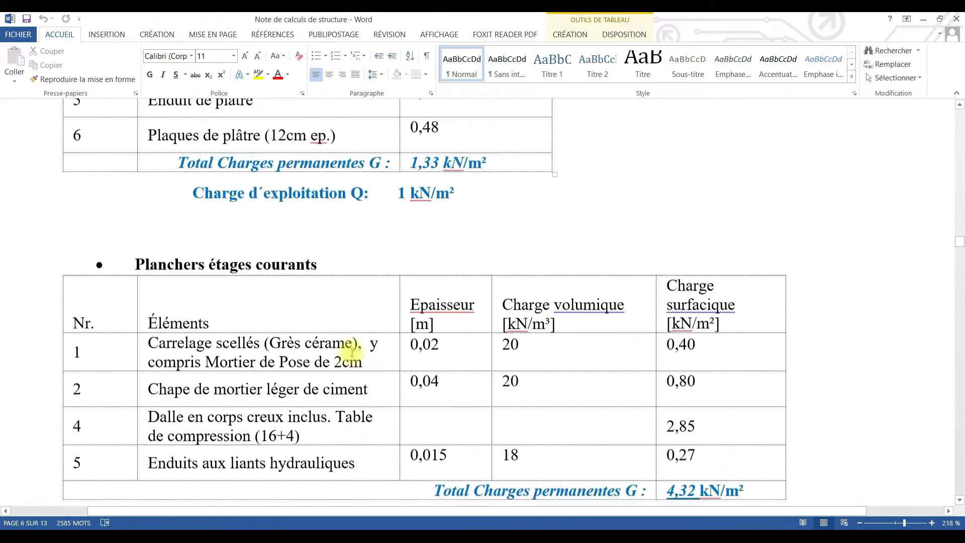
{"action": "scroll", "coordinate": [352, 352], "scroll_direction": "up", "scroll_amount": 5}
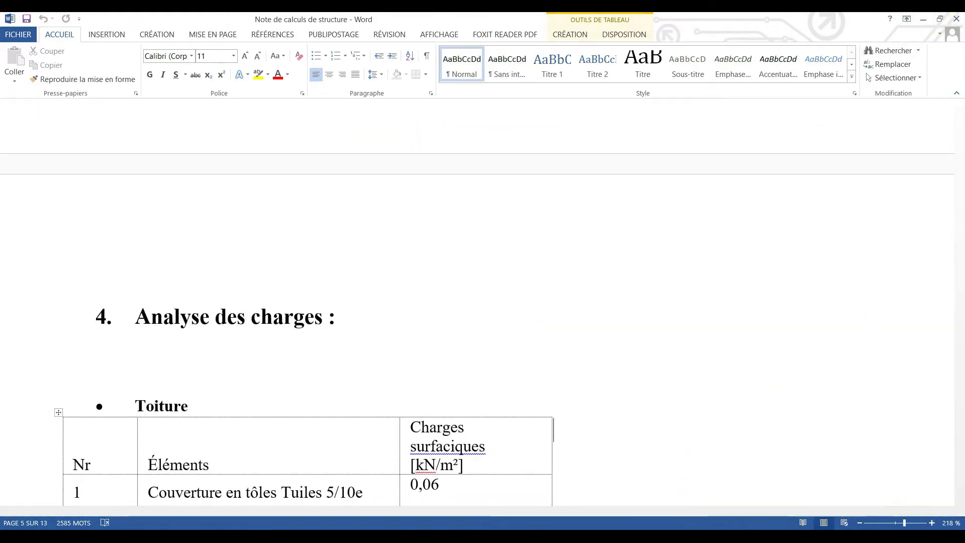
Switch back to Robot Structural Analysis and make 2 : Q the active load case
{"action": "left_click", "coordinate": [685, 535]}
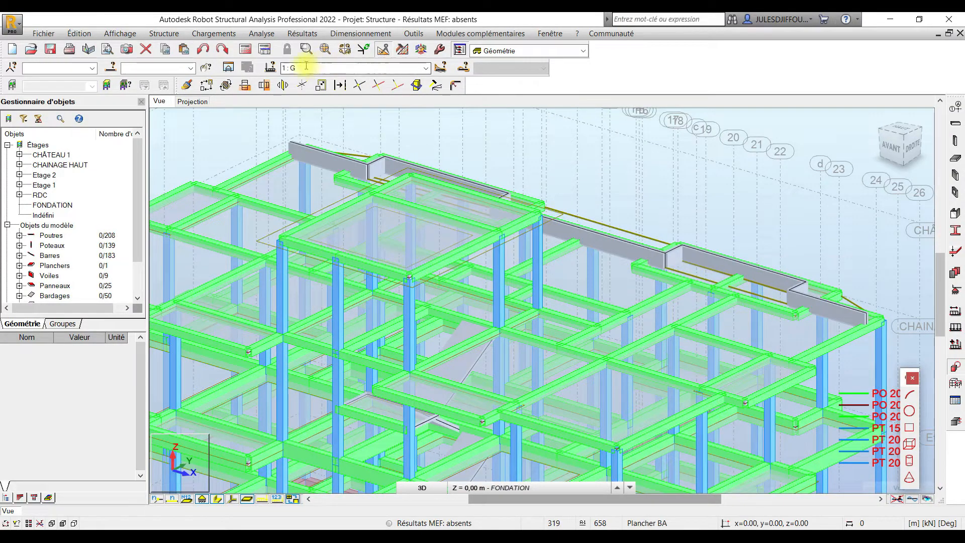
{"action": "left_click", "coordinate": [400, 67]}
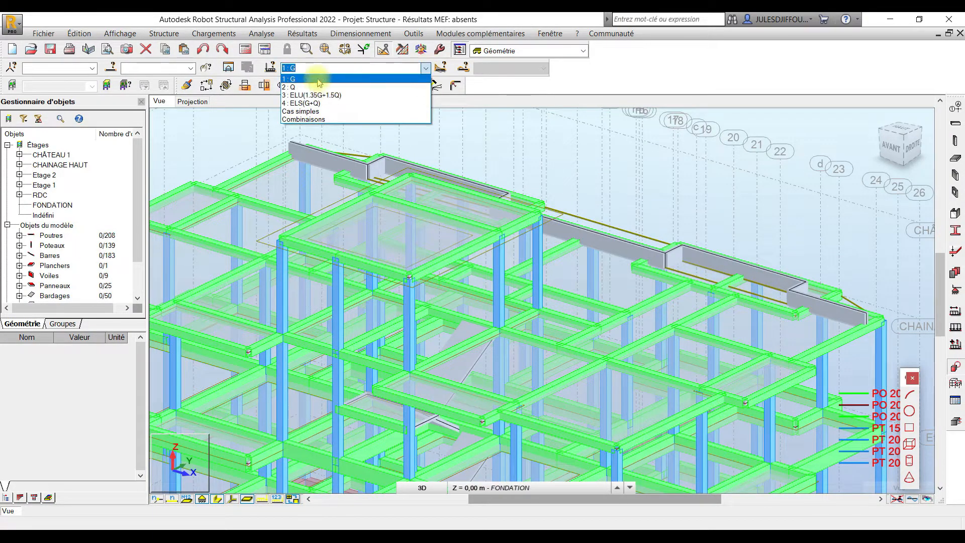
{"action": "left_click", "coordinate": [315, 75]}
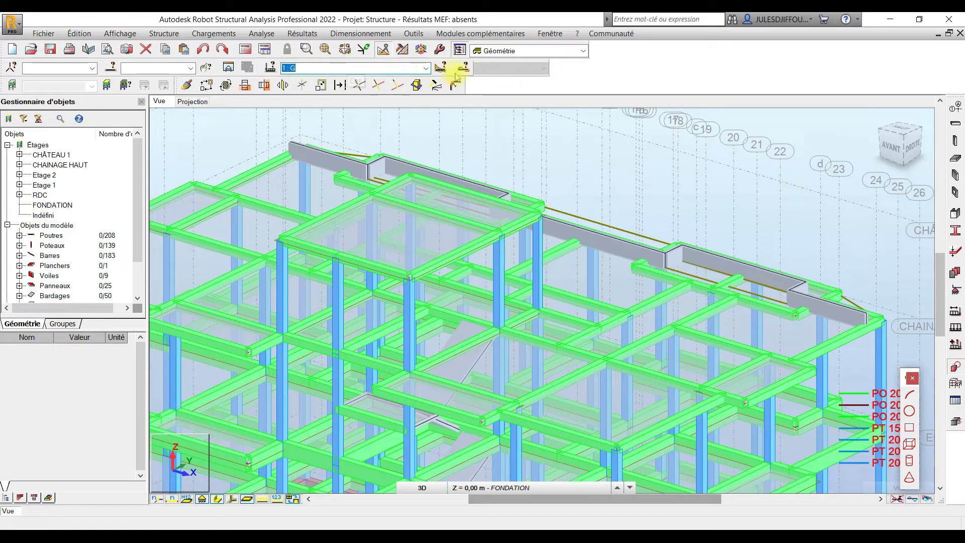
{"action": "left_click", "coordinate": [425, 69]}
{"action": "left_click", "coordinate": [425, 69]}
{"action": "left_click", "coordinate": [426, 69]}
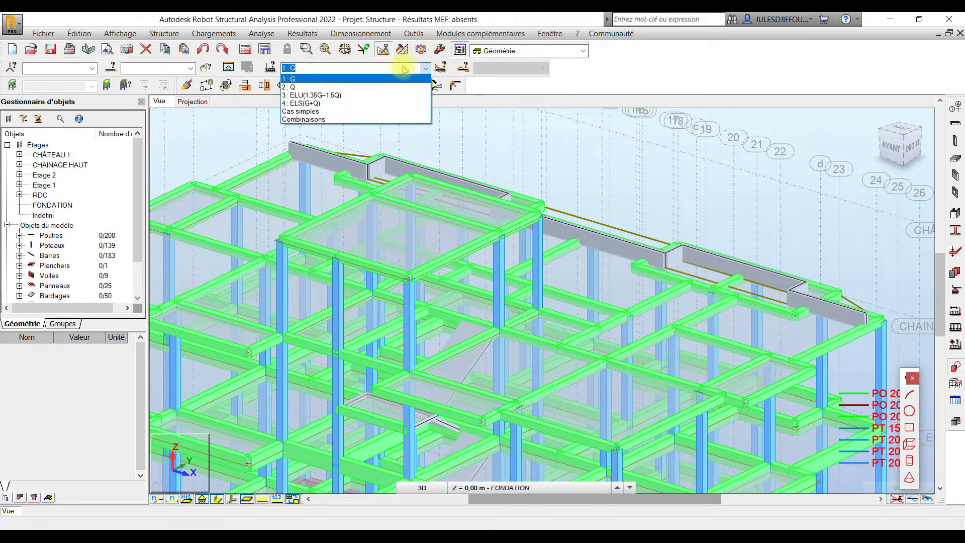
{"action": "left_click", "coordinate": [329, 87]}
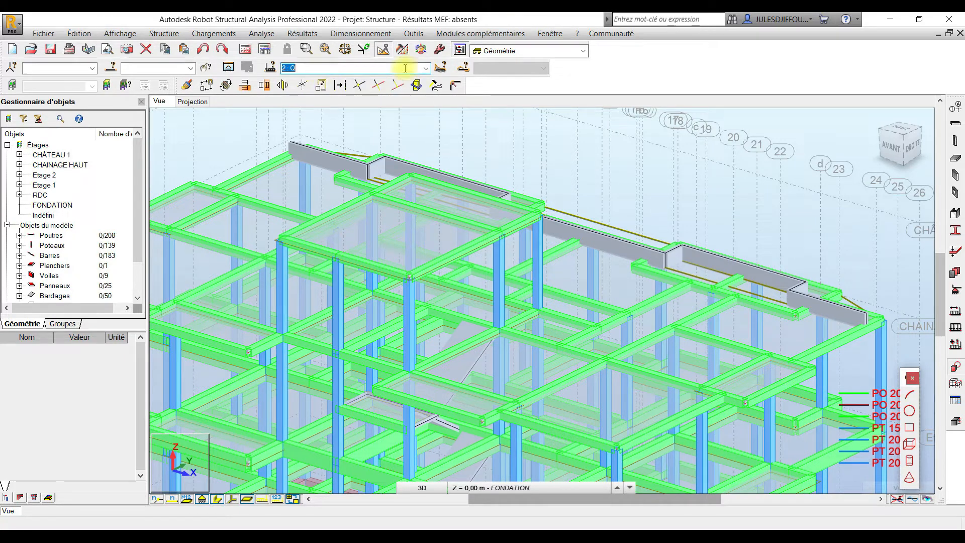
{"action": "left_click", "coordinate": [425, 68]}
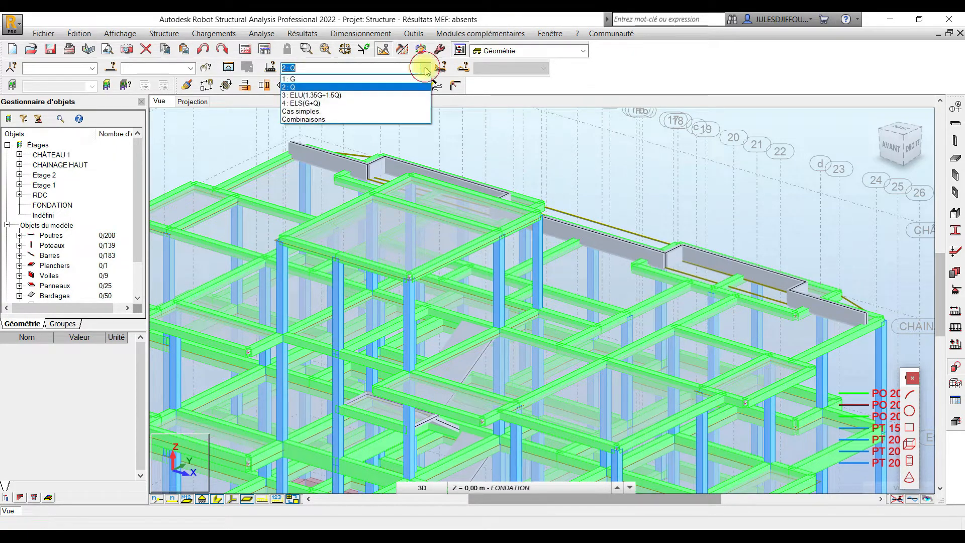
{"action": "left_click", "coordinate": [425, 69]}
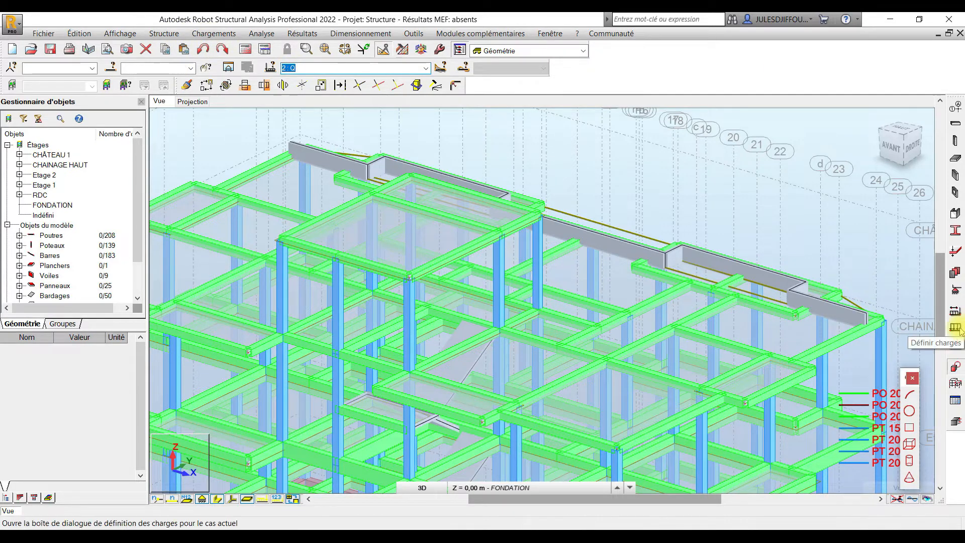
Define a uniform surface load of -0.50 kPa in global Z for load case Q
{"action": "left_click", "coordinate": [212, 39]}
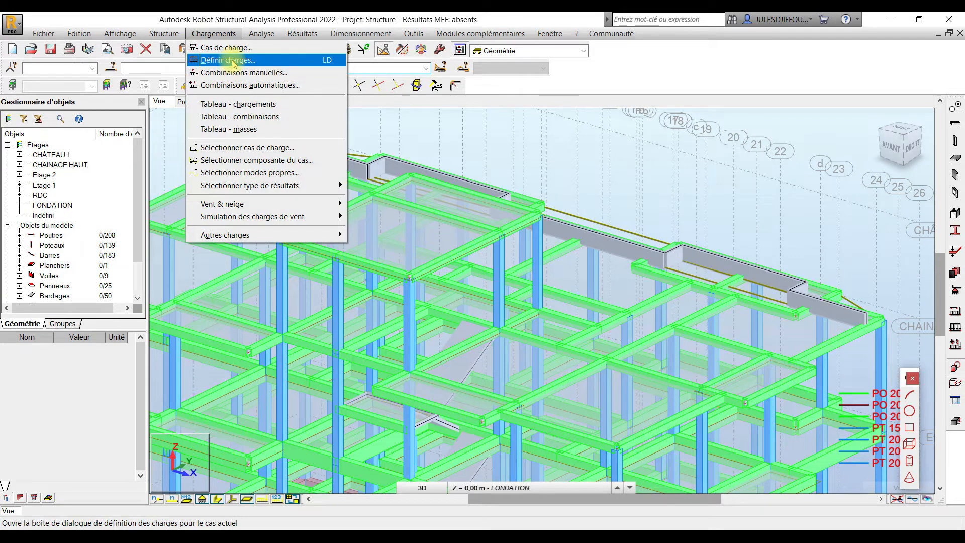
{"action": "left_click", "coordinate": [233, 60]}
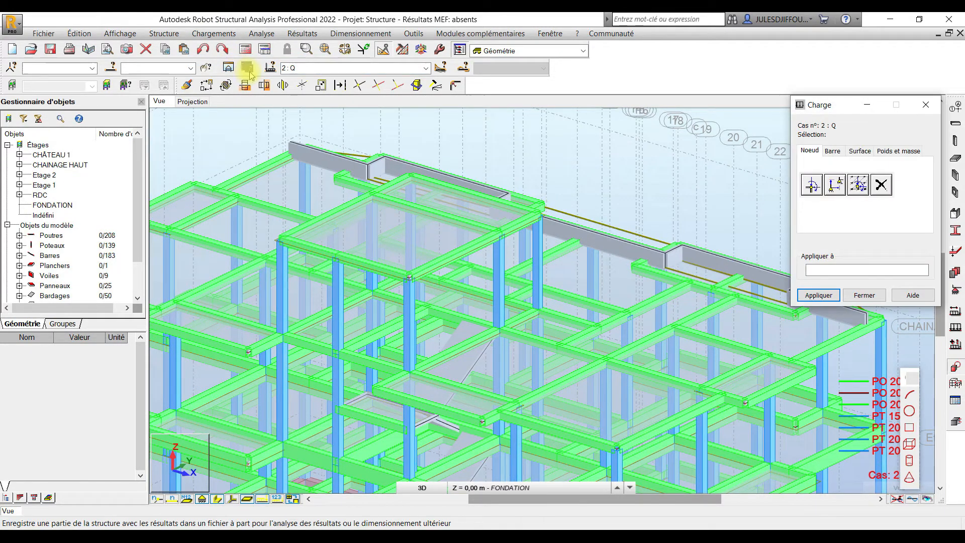
{"action": "left_click", "coordinate": [851, 156]}
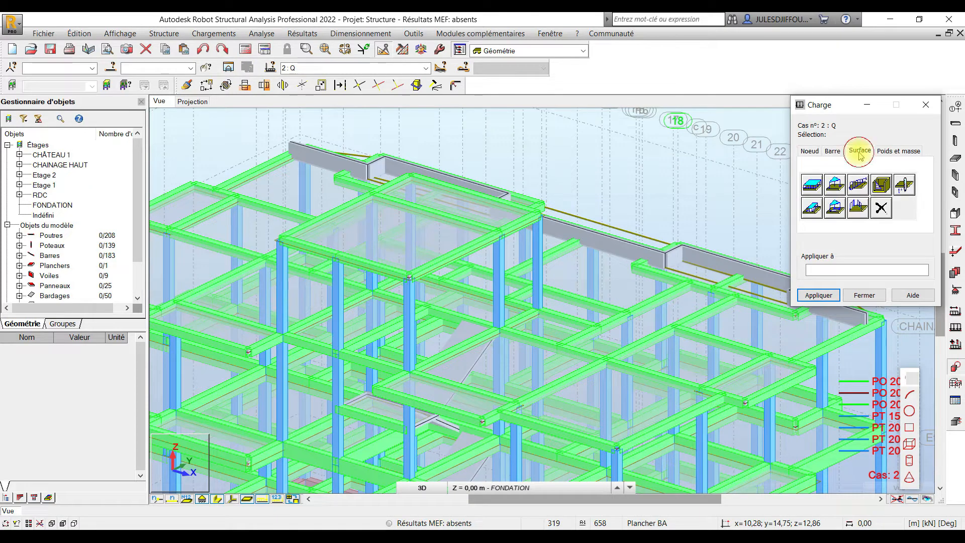
{"action": "left_click", "coordinate": [825, 190]}
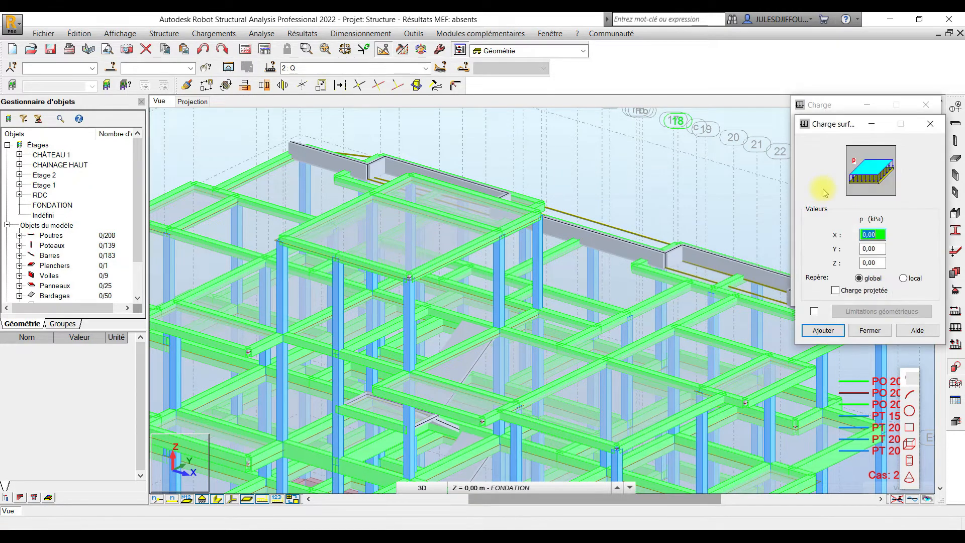
{"action": "double_click", "coordinate": [879, 262]}
{"action": "type", "text": "0"}
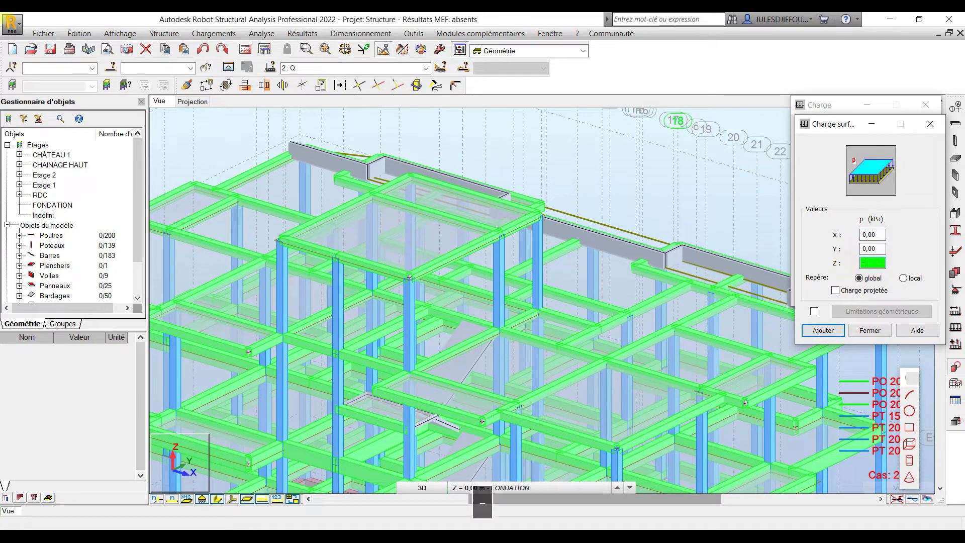
{"action": "type", "text": ".5"}
{"action": "left_click", "coordinate": [836, 330]}
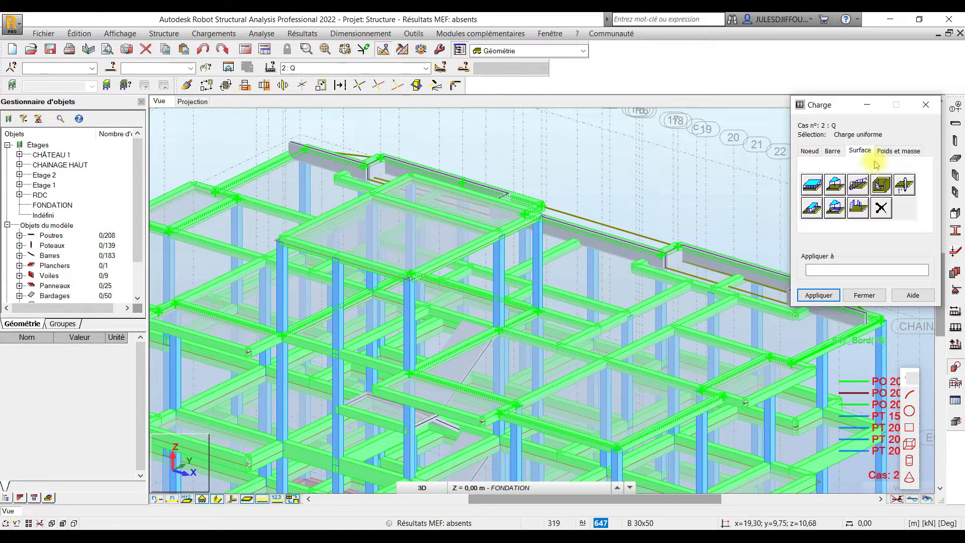
{"action": "left_click", "coordinate": [811, 184]}
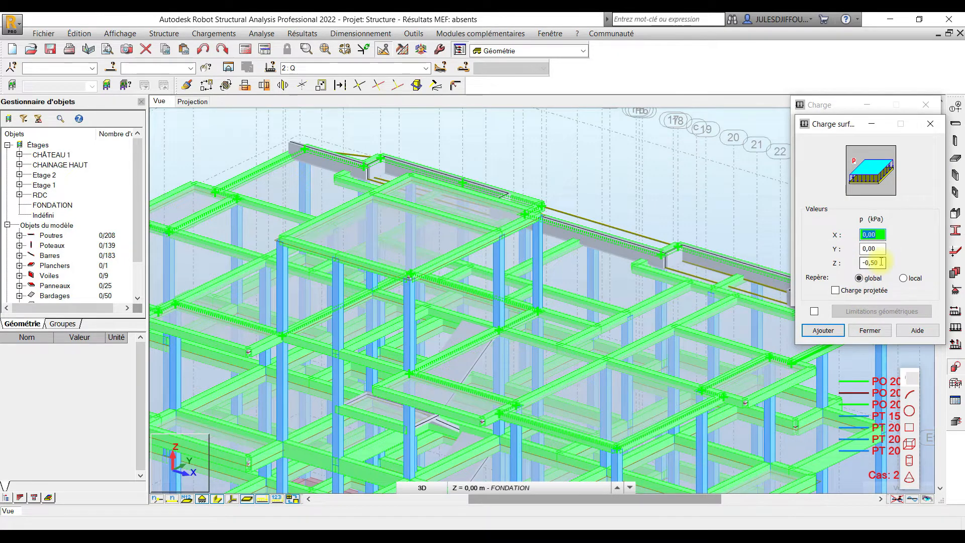
{"action": "left_click", "coordinate": [822, 331]}
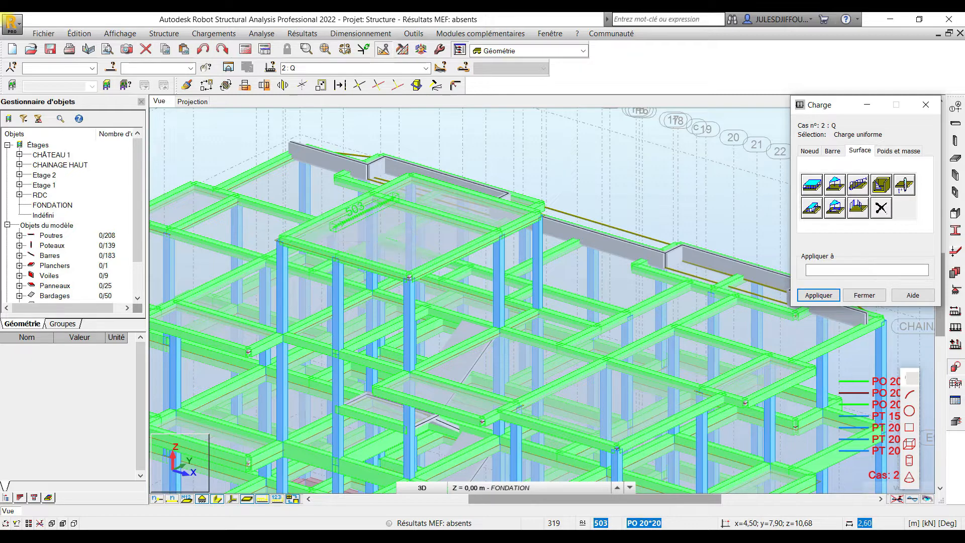
Apply the -0.50 kPa surface load of case Q to the slab panels of the top CHÂTEAU level
{"action": "left_click", "coordinate": [329, 221]}
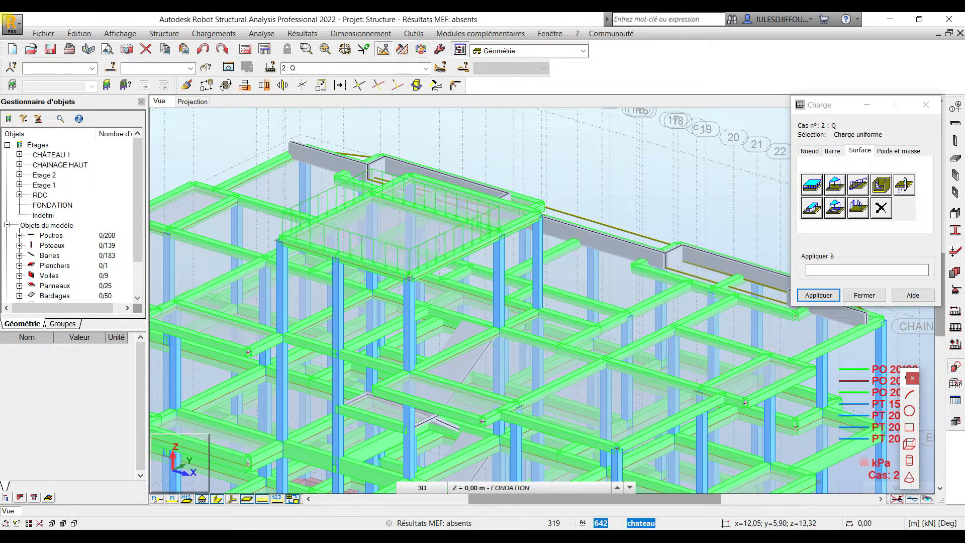
{"action": "left_click", "coordinate": [508, 211]}
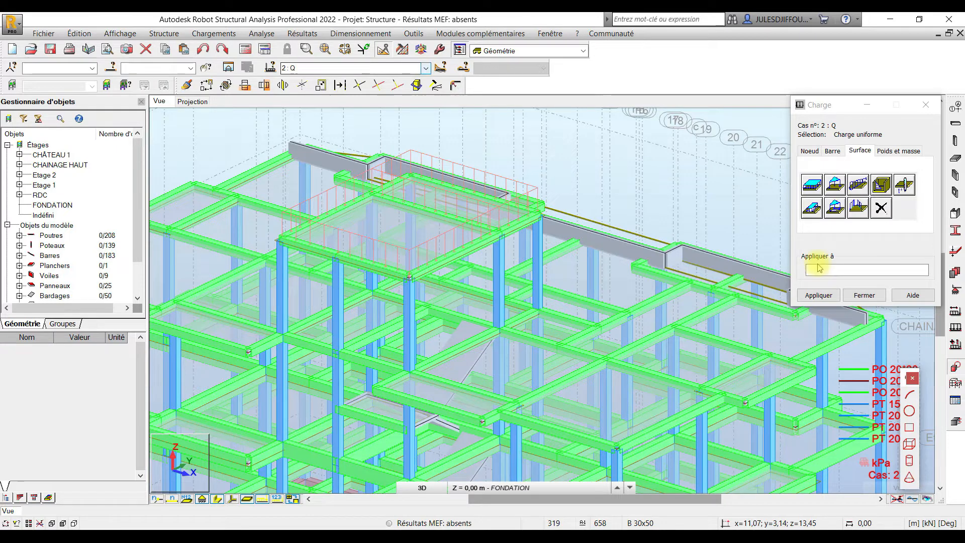
Make 1 : G the active load case and define a uniform surface load of -1 kPa in global Z
{"action": "left_click", "coordinate": [426, 68]}
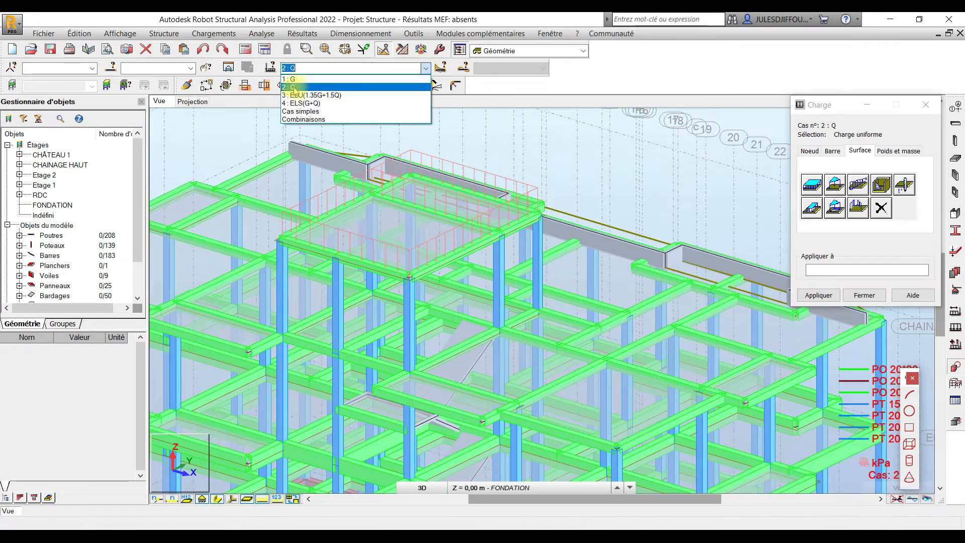
{"action": "left_click", "coordinate": [289, 78]}
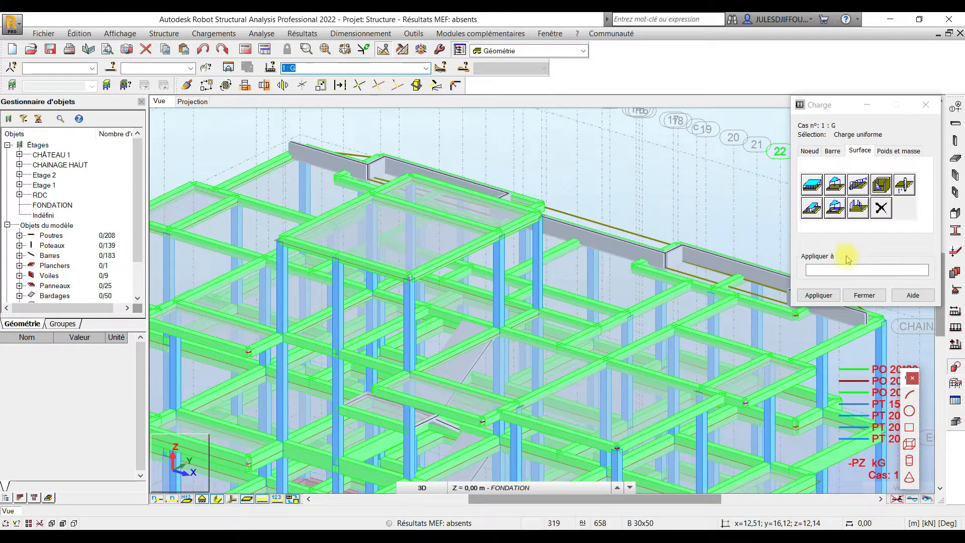
{"action": "left_click", "coordinate": [812, 184]}
{"action": "double_click", "coordinate": [883, 263]}
{"action": "left_click_drag", "start_coordinate": [883, 263], "coordinate": [867, 271]}
{"action": "type", "text": "1"}
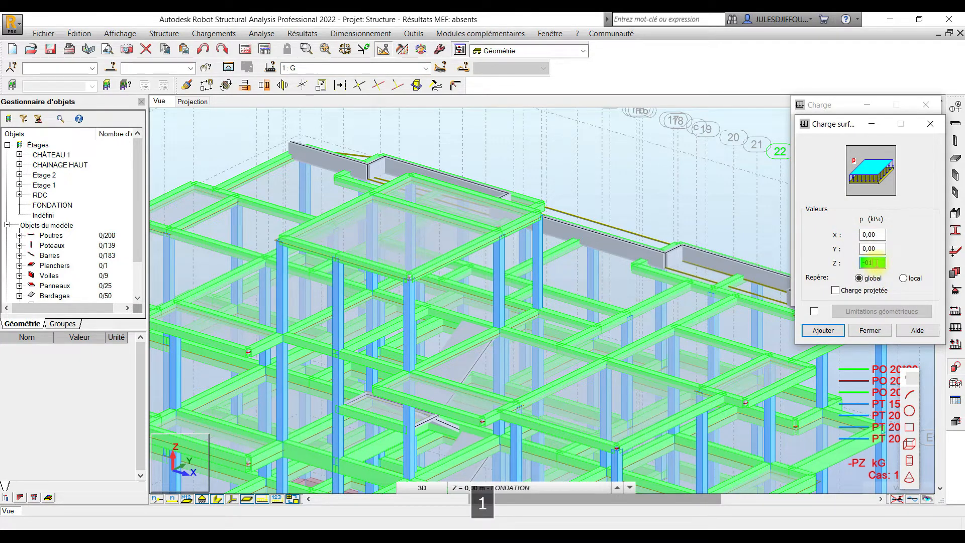
{"action": "left_click_drag", "start_coordinate": [876, 263], "coordinate": [866, 272]}
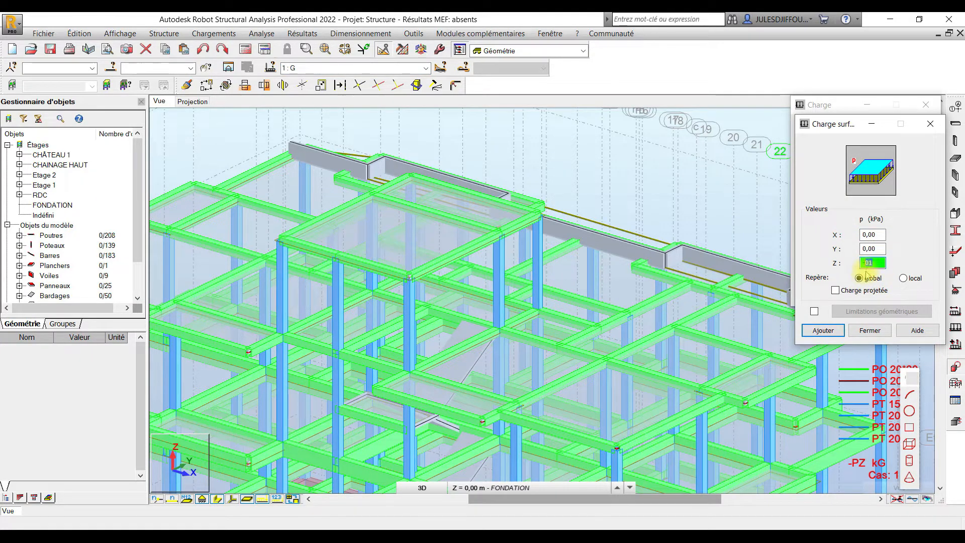
{"action": "left_click", "coordinate": [822, 330]}
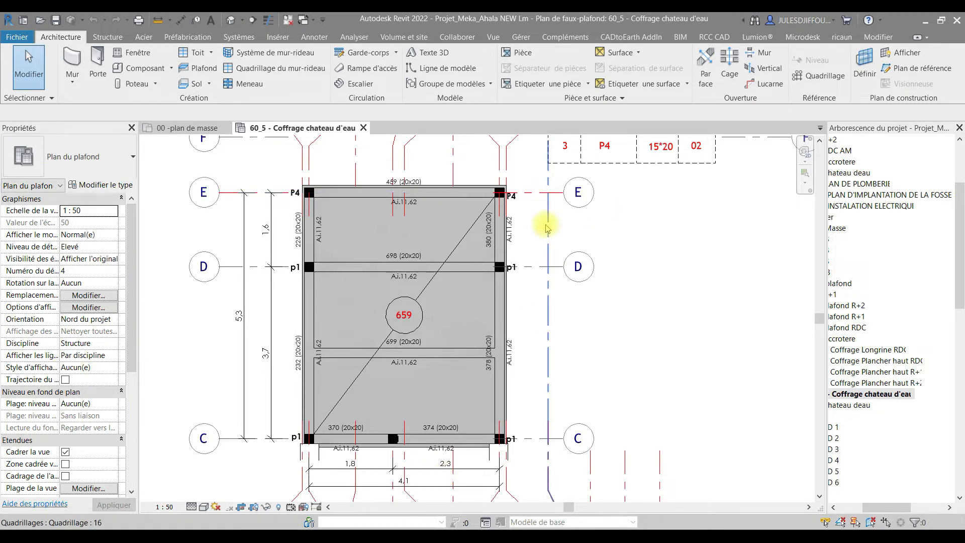
Return from Revit to Robot Structural Analysis and make 2 : Q the active load case
{"action": "left_click", "coordinate": [925, 20]}
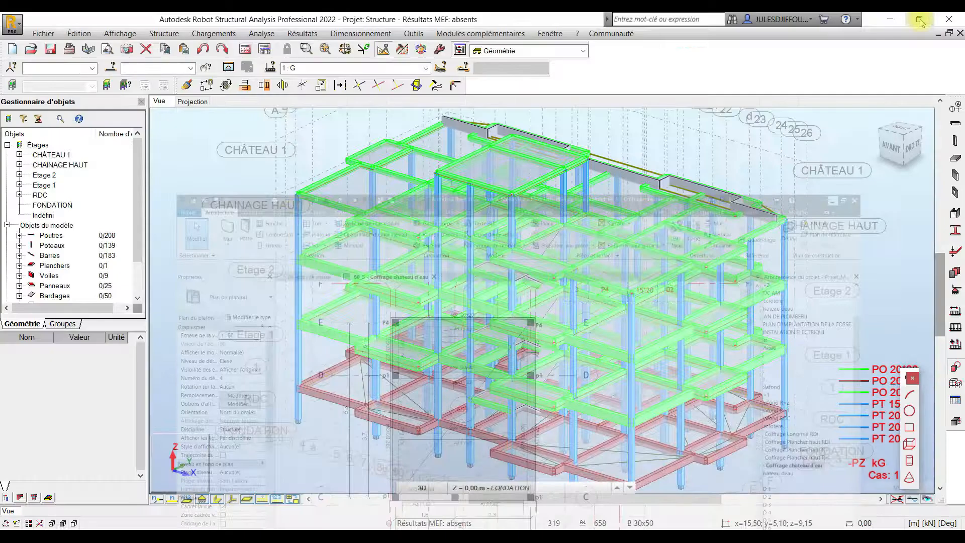
{"action": "left_click", "coordinate": [426, 67]}
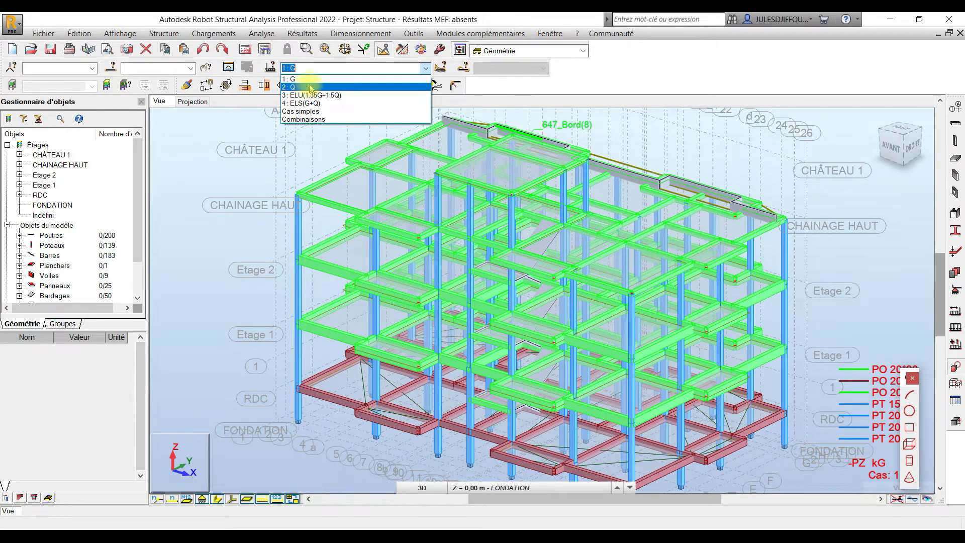
{"action": "left_click", "coordinate": [426, 70]}
{"action": "left_click", "coordinate": [425, 68]}
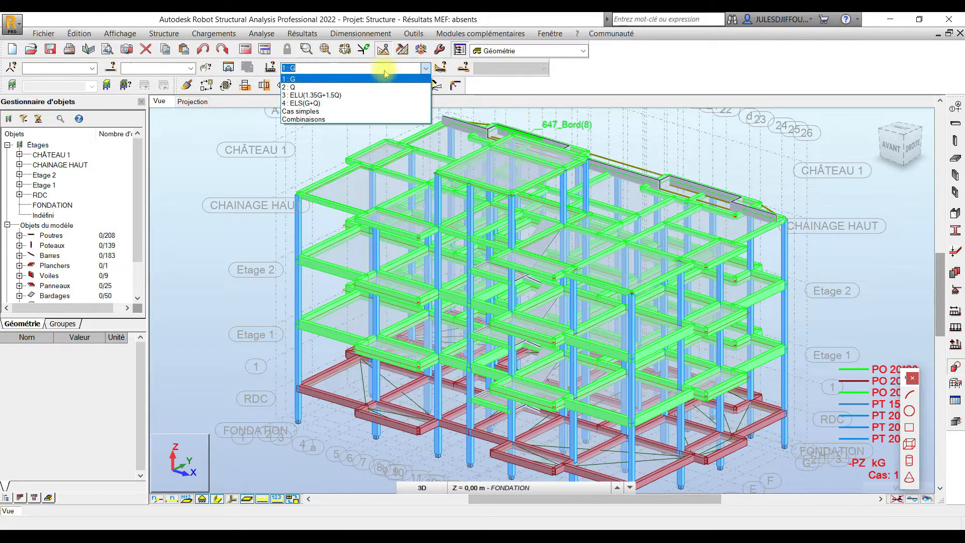
{"action": "left_click", "coordinate": [305, 88]}
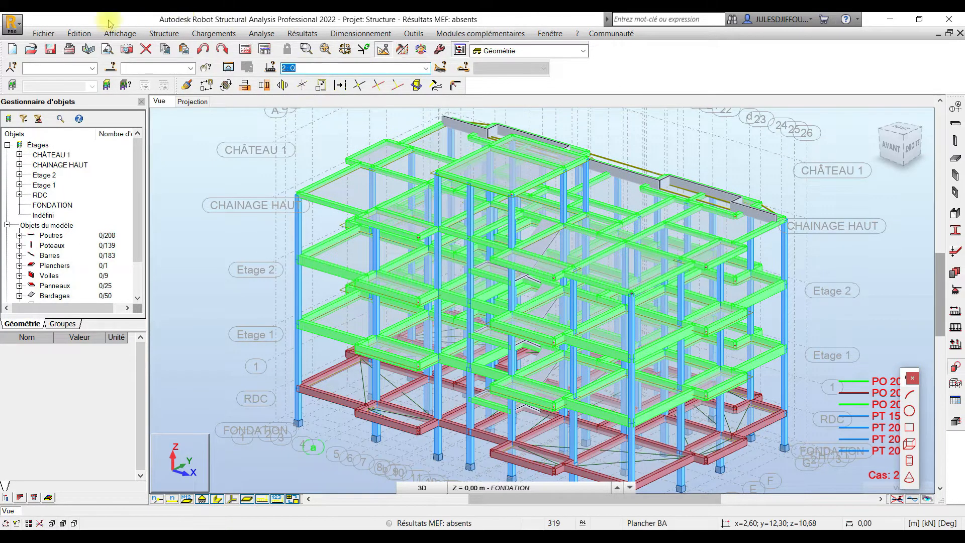
Define a uniform surface load of -4.54 kPa in global Z for load case Q
{"action": "left_click", "coordinate": [214, 33]}
{"action": "left_click", "coordinate": [227, 61]}
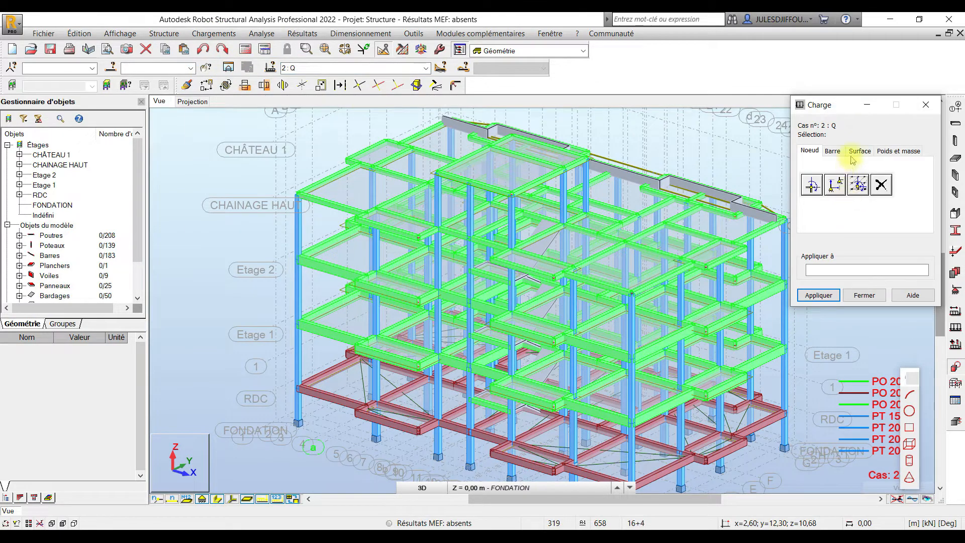
{"action": "left_click", "coordinate": [860, 152]}
{"action": "left_click", "coordinate": [810, 185]}
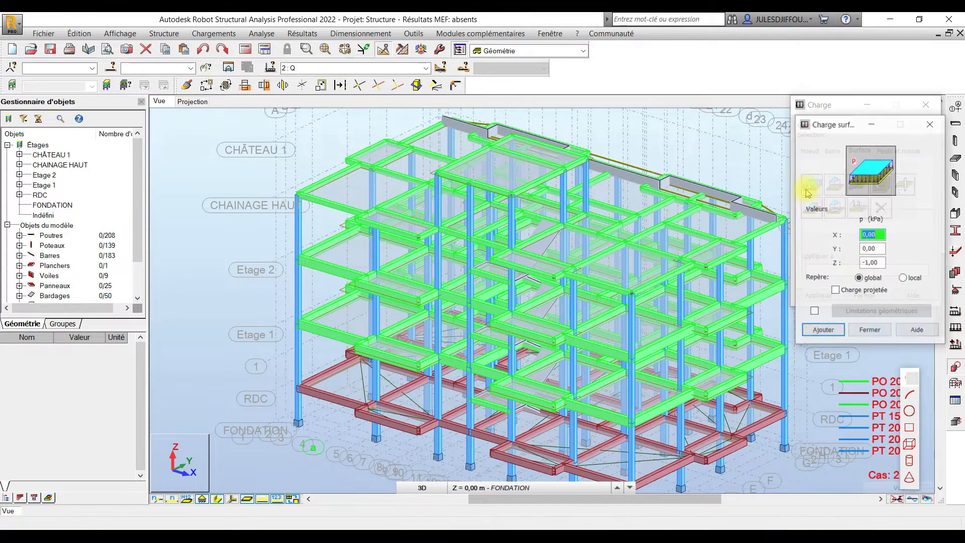
{"action": "left_click", "coordinate": [867, 262]}
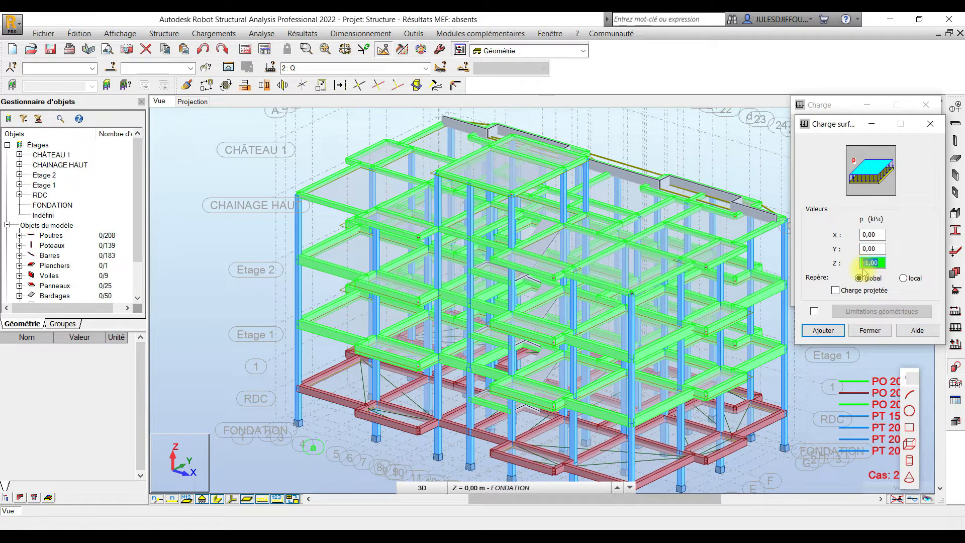
{"action": "type", "text": "-"}
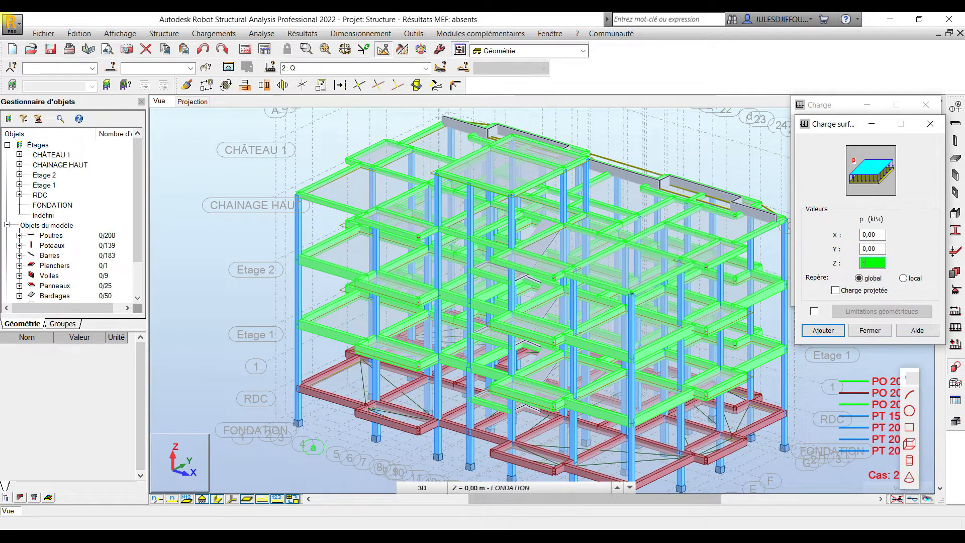
{"action": "type", "text": "4,"}
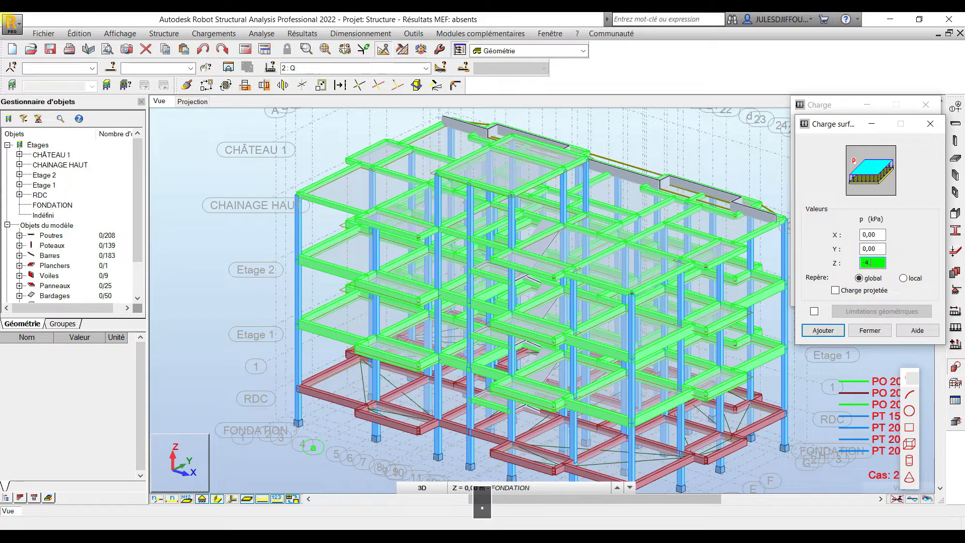
{"action": "type", "text": "54"}
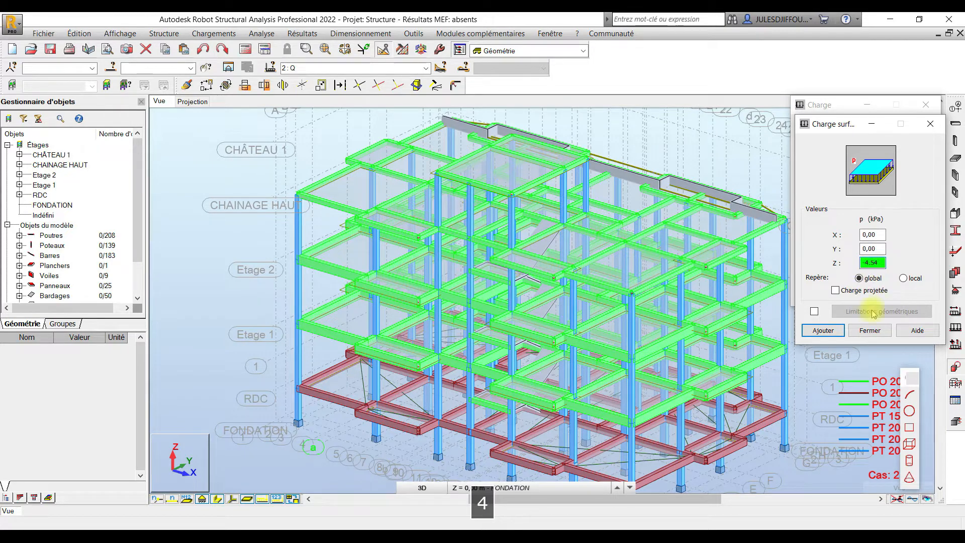
{"action": "left_click", "coordinate": [823, 331]}
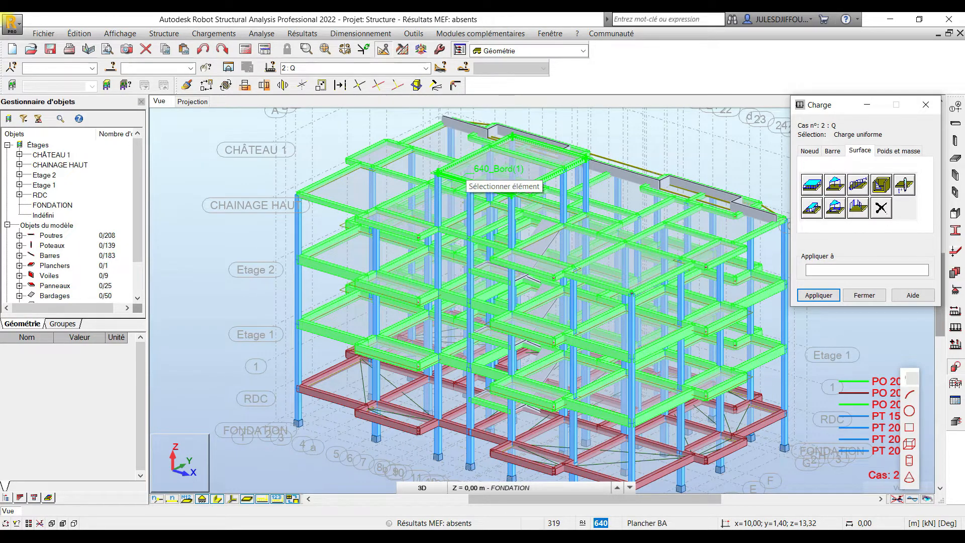
Apply the -4.54 kPa live load to the slab panels of the top CHÂTEAU level and end load definition
{"action": "left_click", "coordinate": [464, 175]}
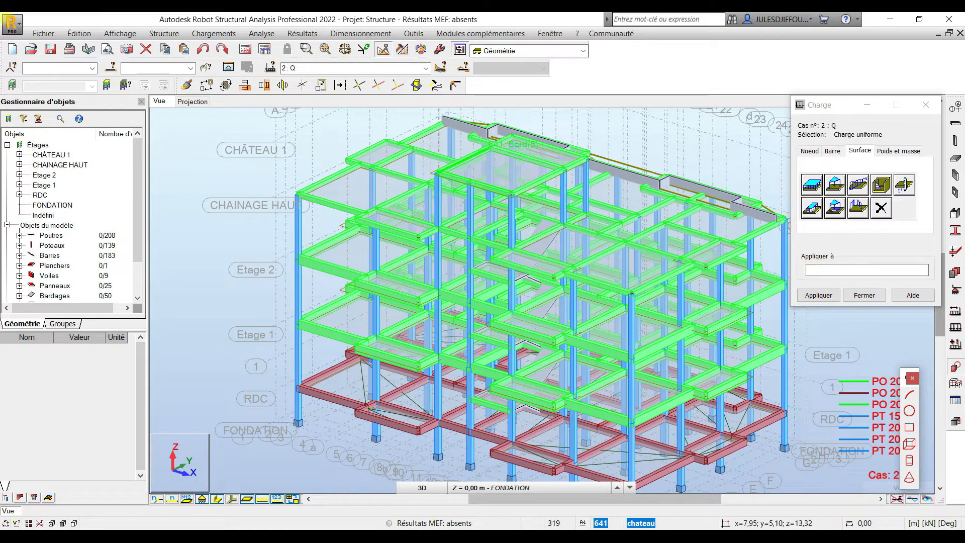
{"action": "left_click", "coordinate": [485, 155]}
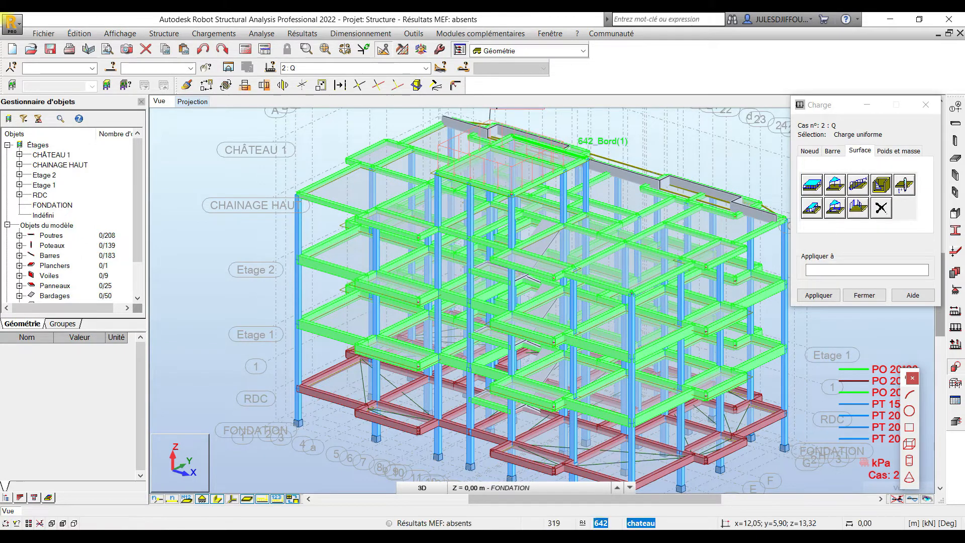
{"action": "left_click", "coordinate": [865, 295]}
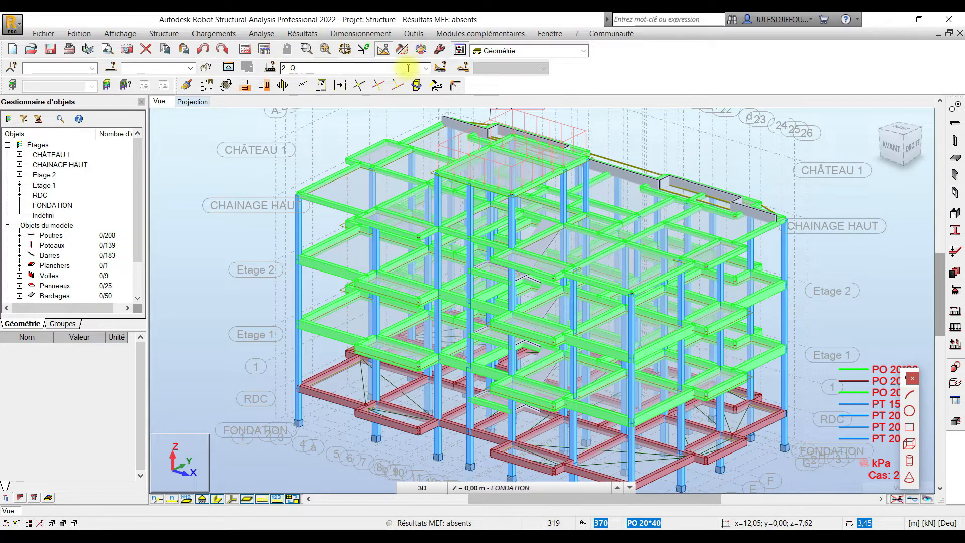
Switch the active load case to 1 : G and define a uniform surface load of -1.00 kPa in global Z
{"action": "left_click", "coordinate": [293, 68]}
{"action": "left_click", "coordinate": [294, 79]}
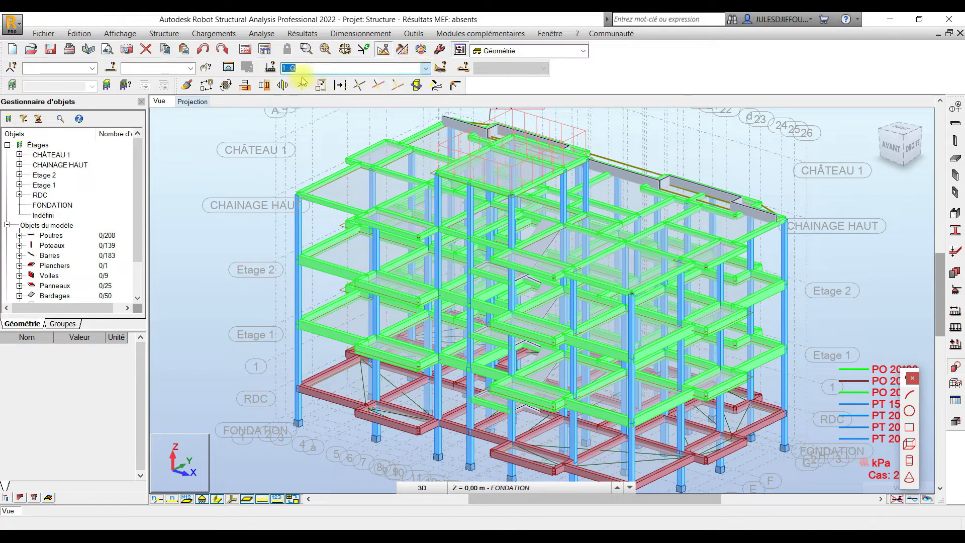
{"action": "left_click", "coordinate": [211, 34]}
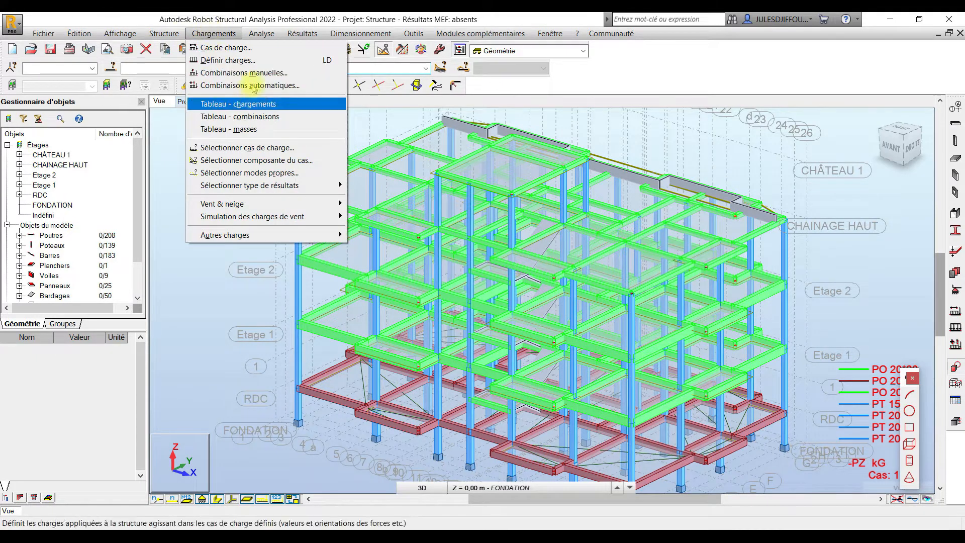
{"action": "left_click", "coordinate": [228, 60]}
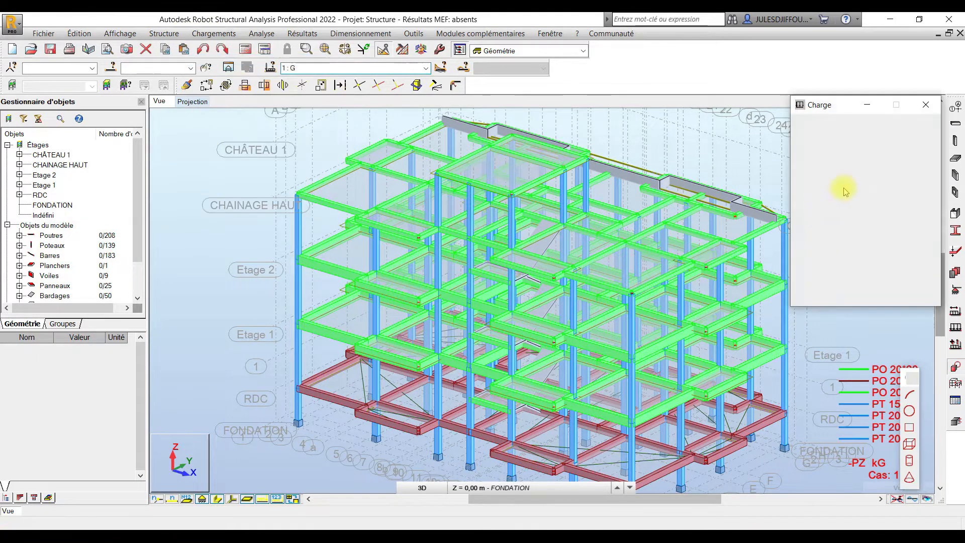
{"action": "left_click", "coordinate": [860, 151]}
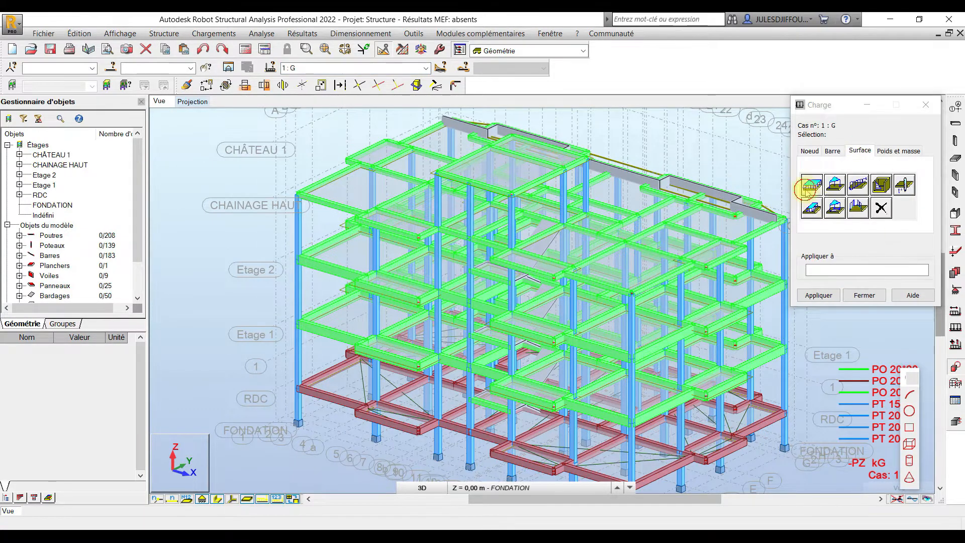
{"action": "left_click", "coordinate": [804, 190]}
{"action": "double_click", "coordinate": [868, 265]}
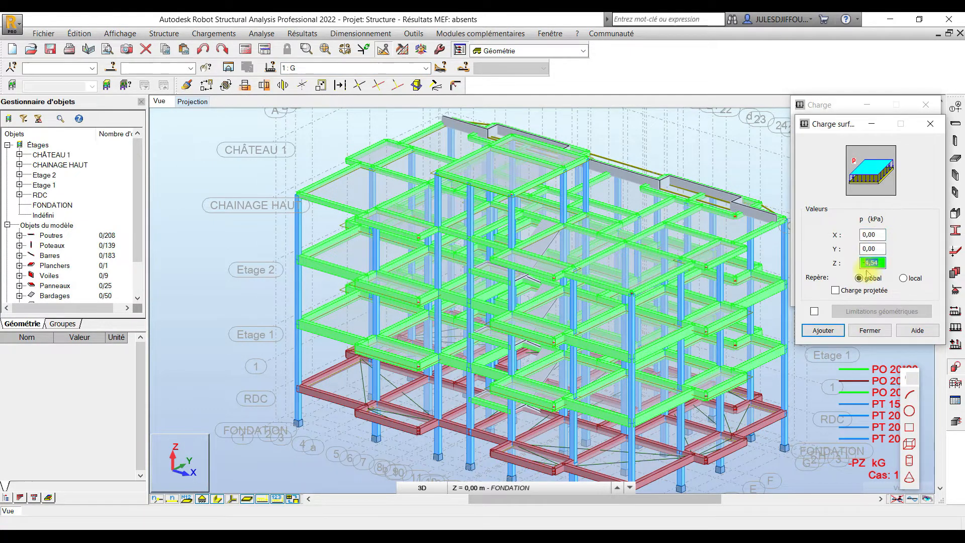
{"action": "type", "text": "1"}
{"action": "left_click", "coordinate": [823, 330]}
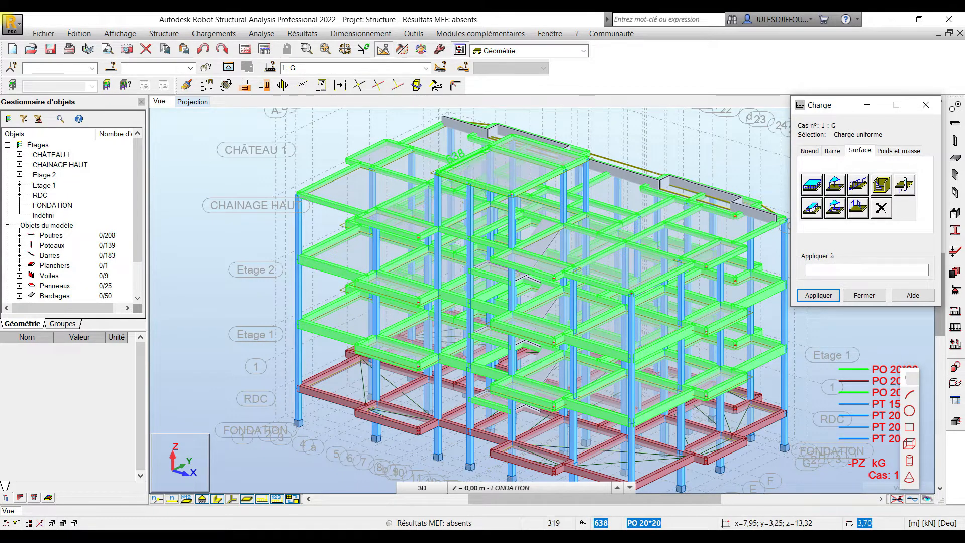
Apply the -1.00 kPa permanent load to the CHÂTEAU slab panels and end load definition
{"action": "left_click", "coordinate": [468, 163]}
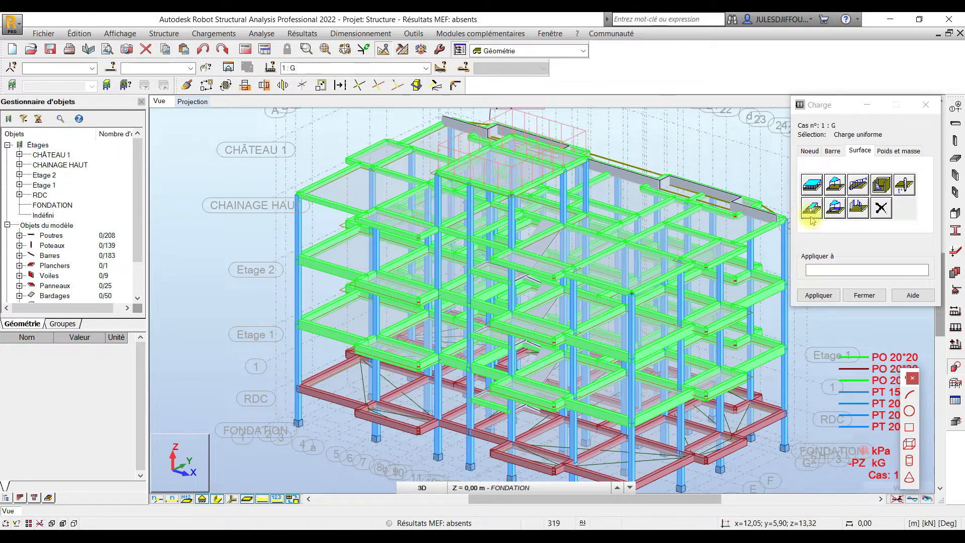
{"action": "left_click", "coordinate": [864, 295]}
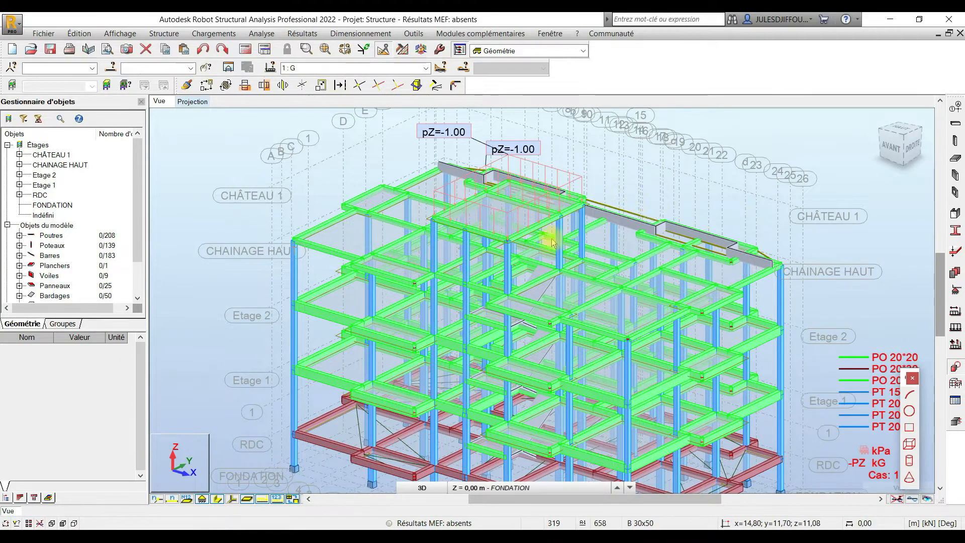
{"action": "scroll", "coordinate": [614, 347], "scroll_direction": "up", "scroll_amount": 3}
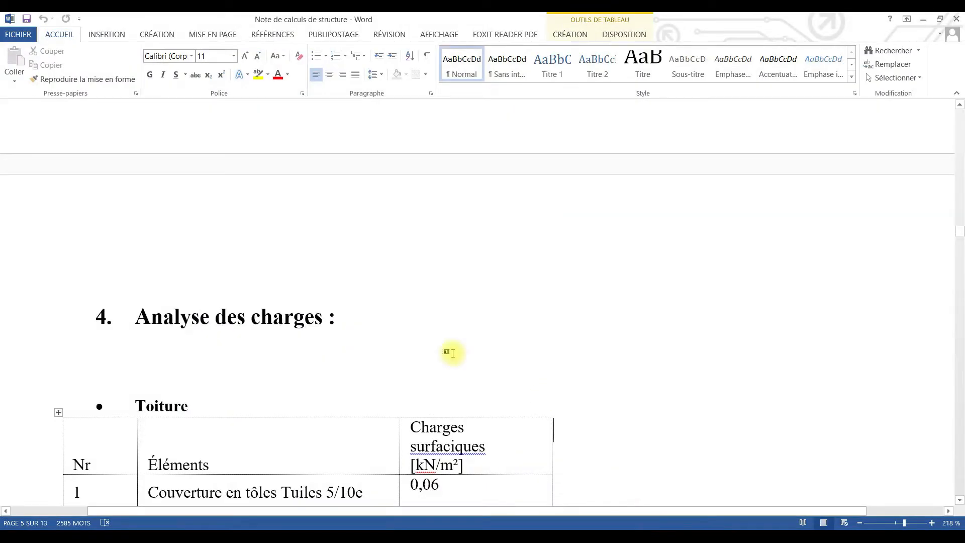
Look up the Toiture loads in the calculation note and start a uniform surface load for load case 1 : G
{"action": "scroll", "coordinate": [403, 297], "scroll_direction": "down", "scroll_amount": 5}
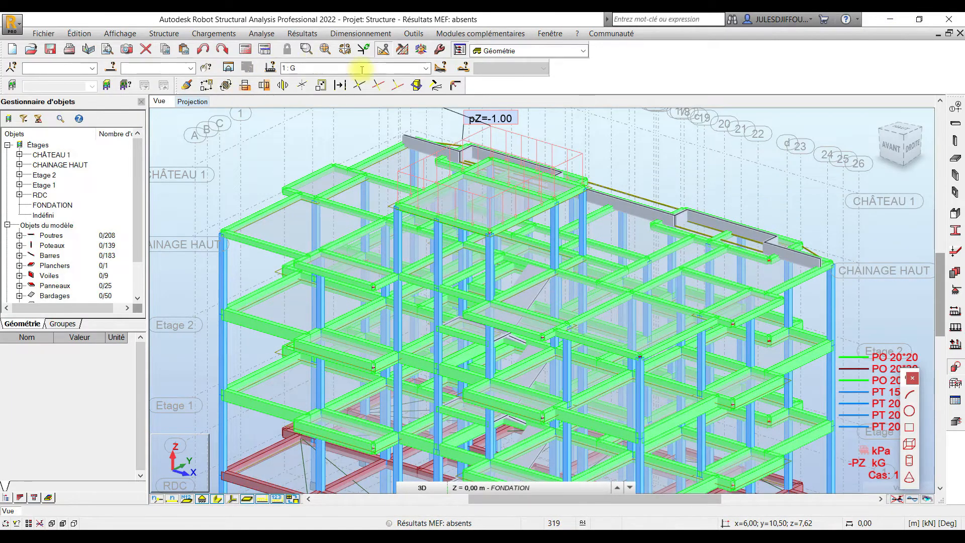
{"action": "left_click", "coordinate": [425, 68]}
{"action": "left_click", "coordinate": [320, 80]}
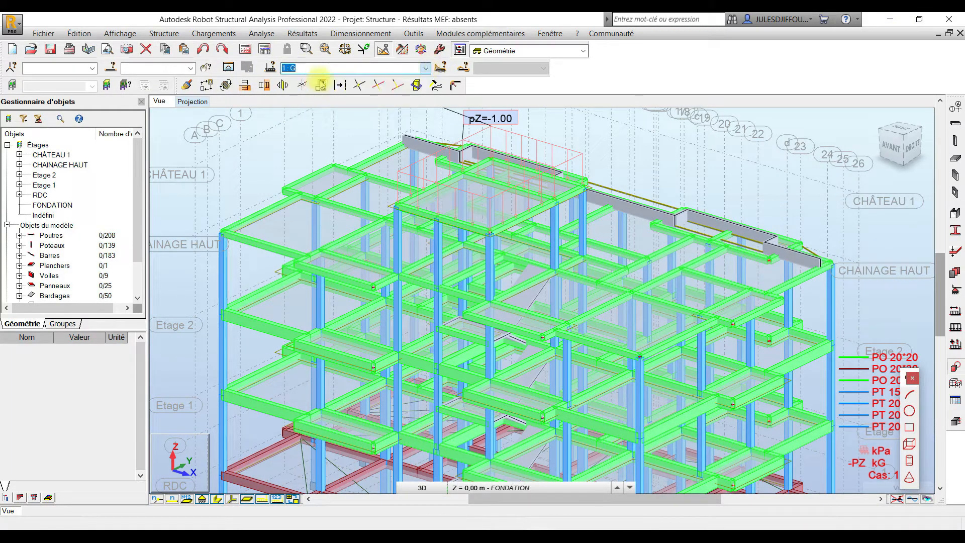
{"action": "left_click", "coordinate": [213, 33]}
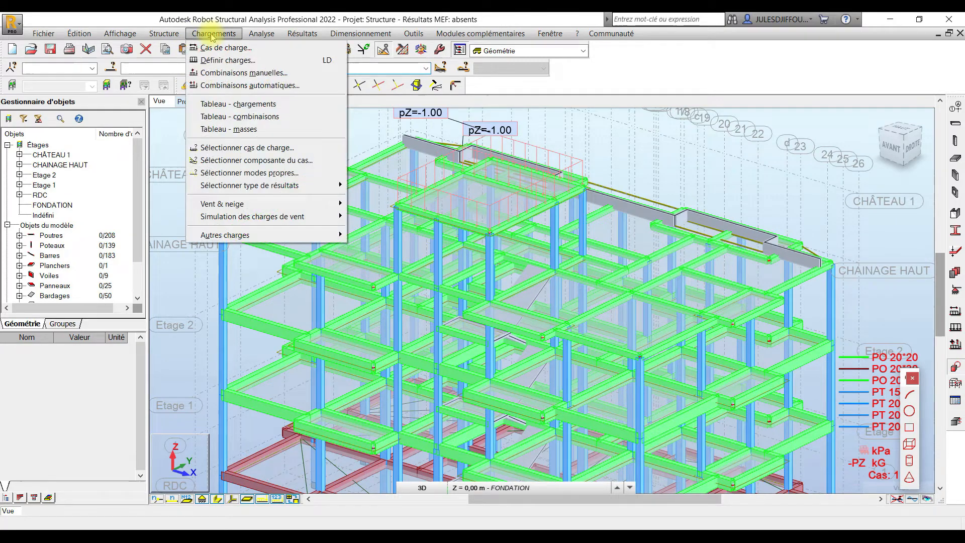
{"action": "left_click", "coordinate": [229, 61]}
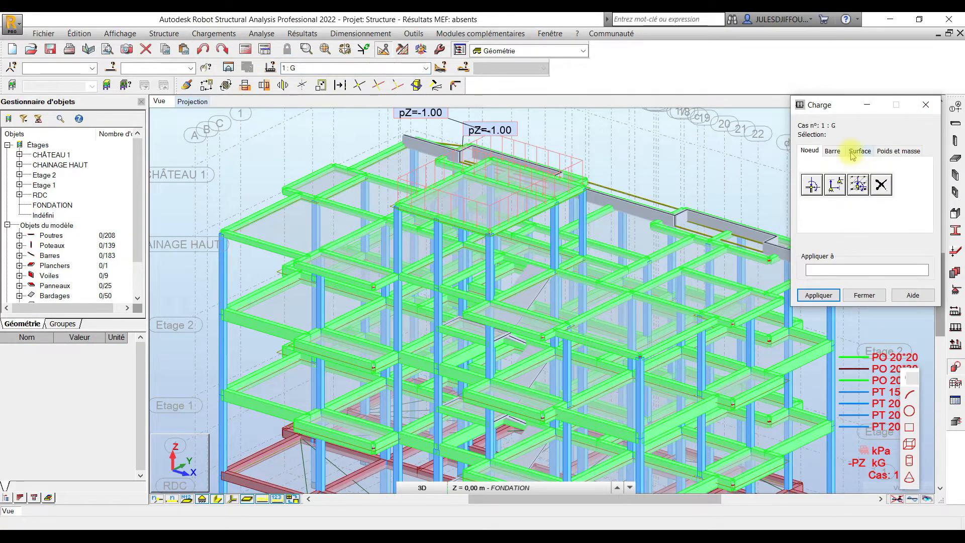
{"action": "left_click", "coordinate": [859, 151]}
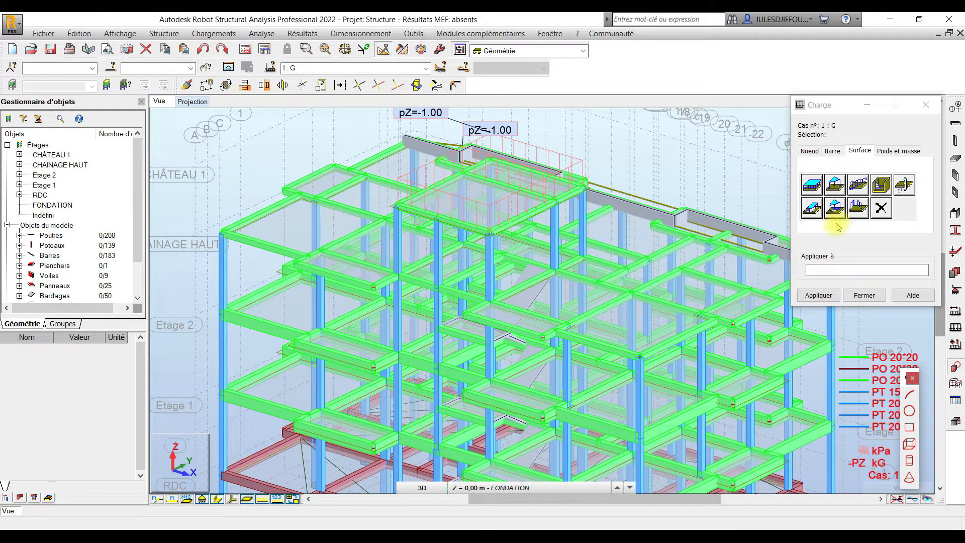
{"action": "left_click", "coordinate": [812, 185]}
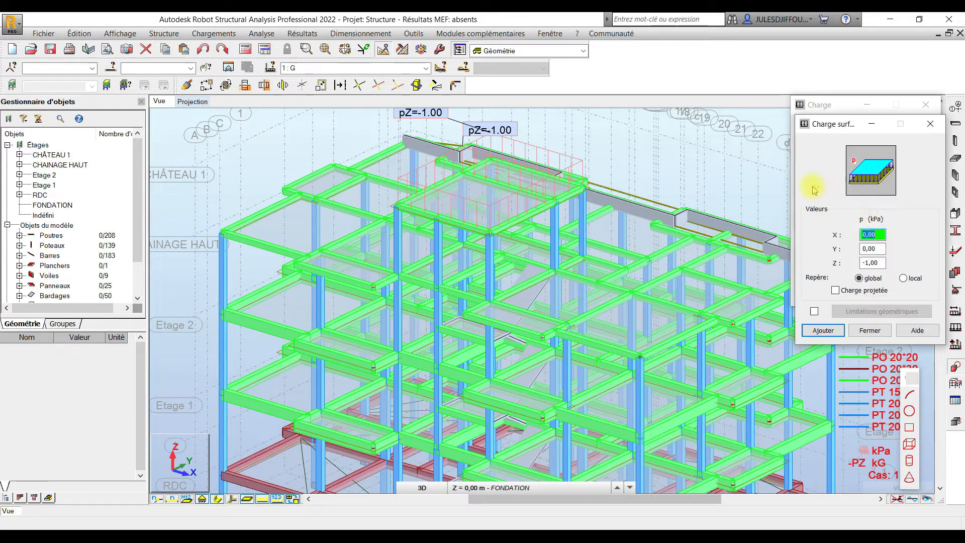
Set the uniform surface load to -1.33 kPa in global Z and apply it to the roof-level slab panel
{"action": "double_click", "coordinate": [873, 263]}
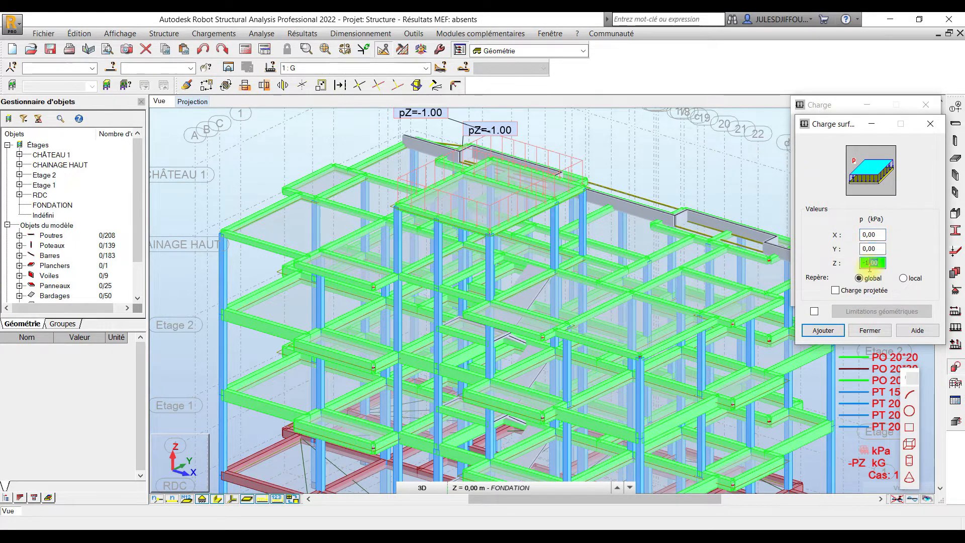
{"action": "type", "text": "11"}
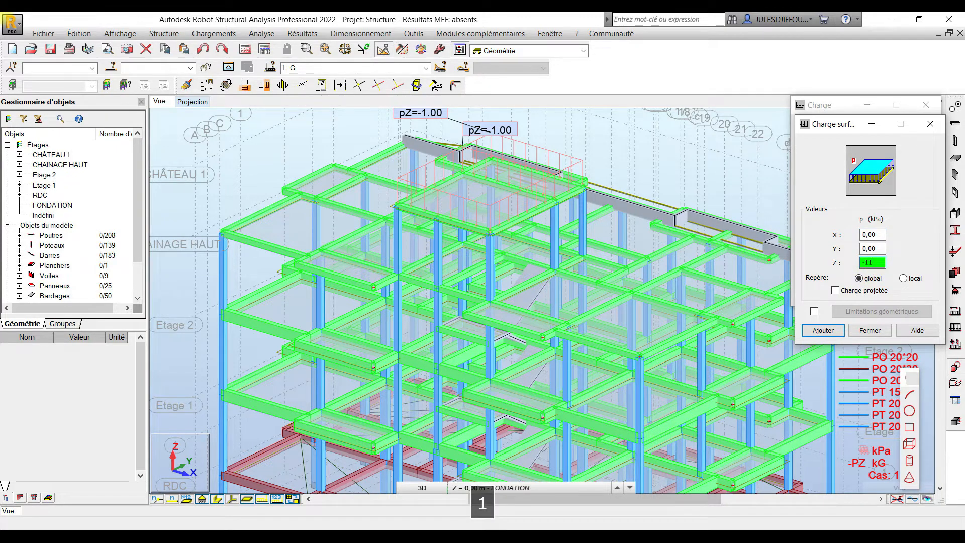
{"action": "key", "text": "BackSpace"}
{"action": "type", "text": ",33"}
{"action": "left_click", "coordinate": [823, 331]}
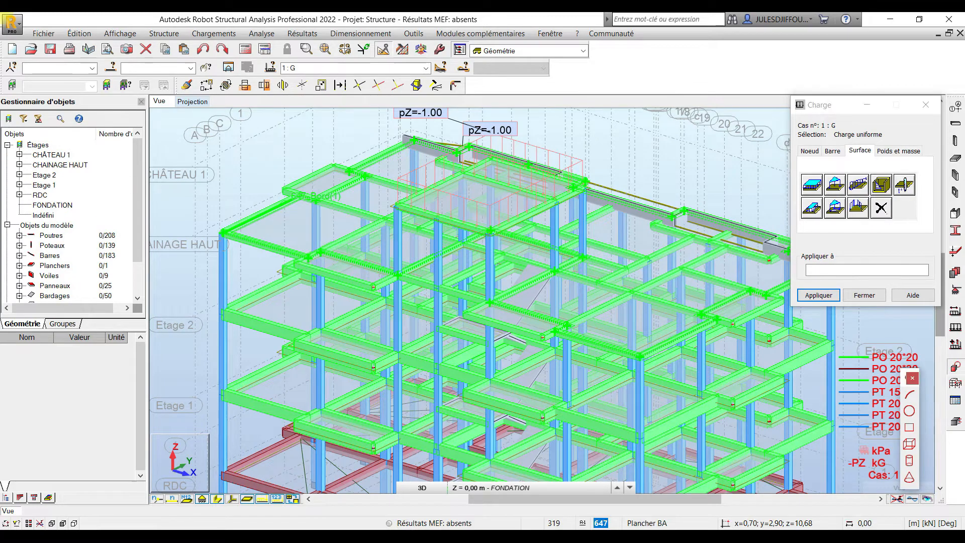
{"action": "left_click", "coordinate": [285, 232]}
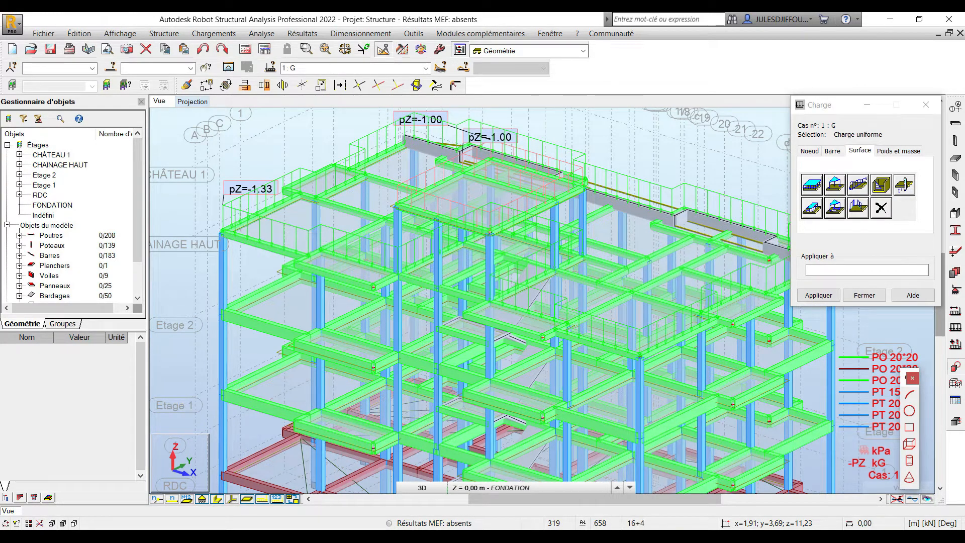
{"action": "key", "text": "alt+Tab"}
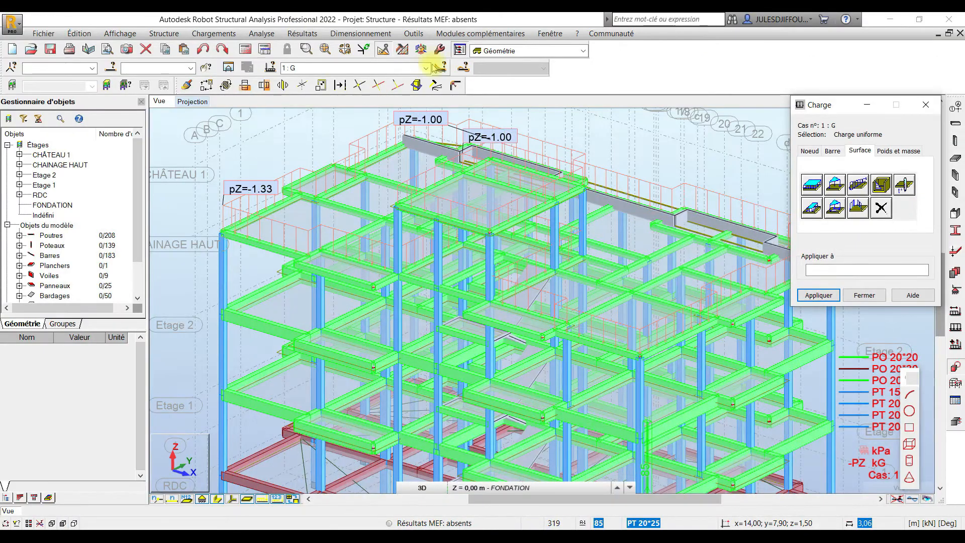
Switch to load case 2 : Q and apply a uniform surface load of -1.00 kPa in global Z to the roof-level panel
{"action": "left_click", "coordinate": [425, 68]}
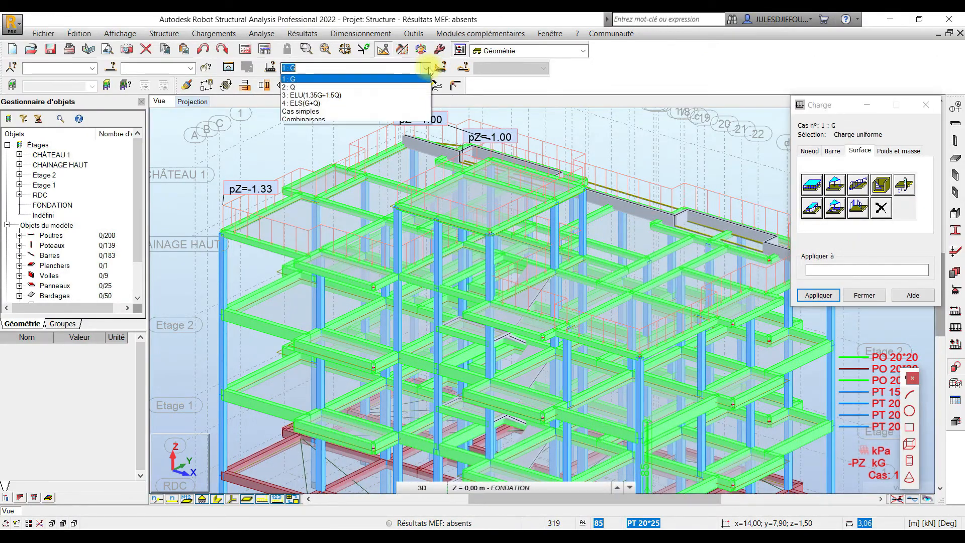
{"action": "left_click", "coordinate": [347, 86]}
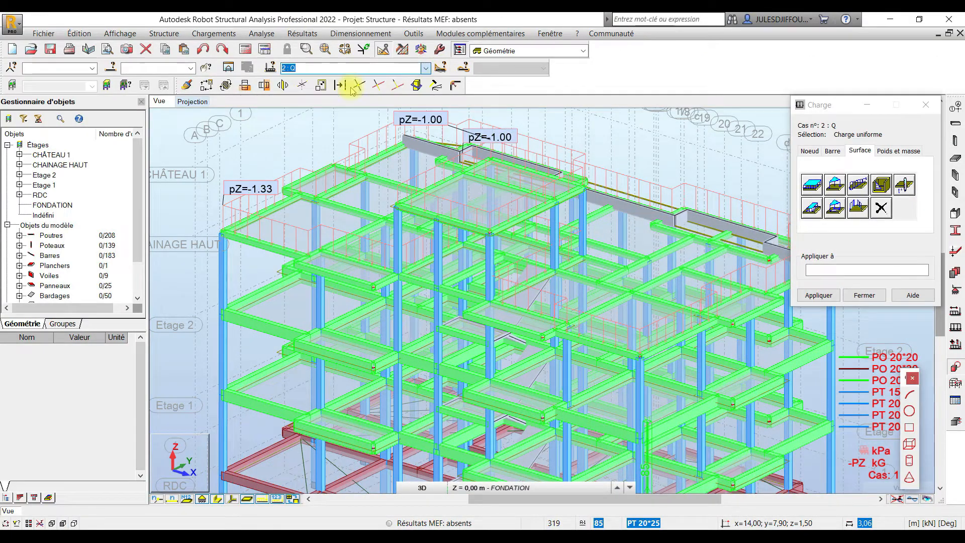
{"action": "left_click", "coordinate": [812, 184]}
{"action": "double_click", "coordinate": [877, 262]}
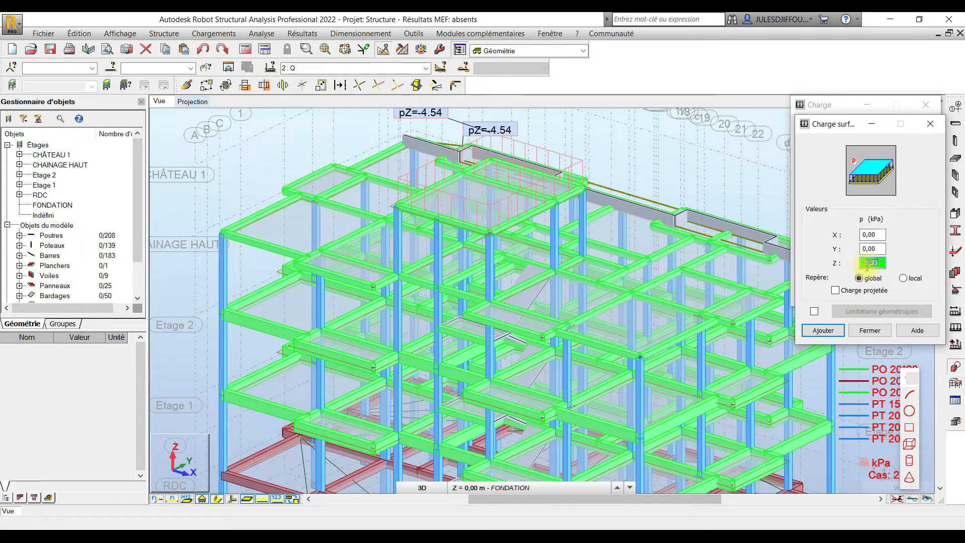
{"action": "type", "text": "1"}
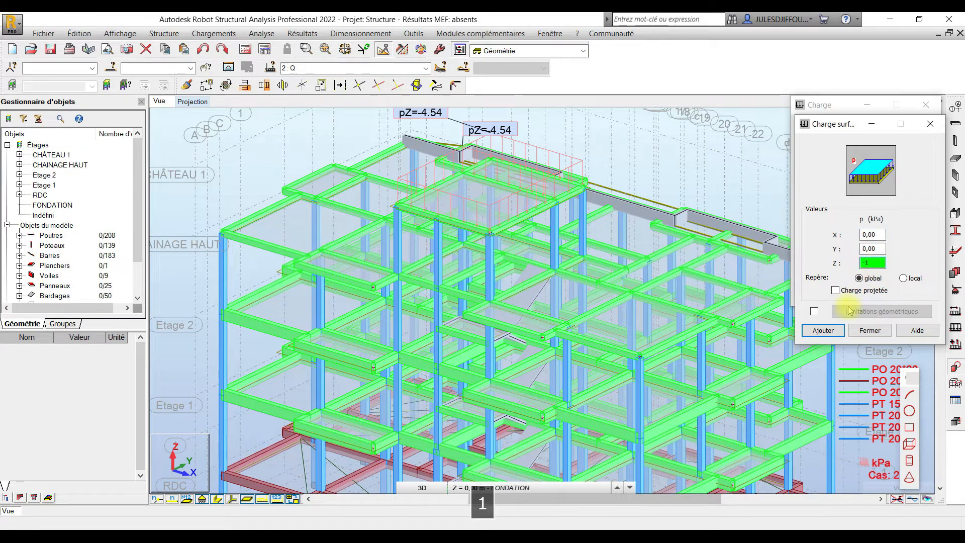
{"action": "left_click", "coordinate": [823, 330]}
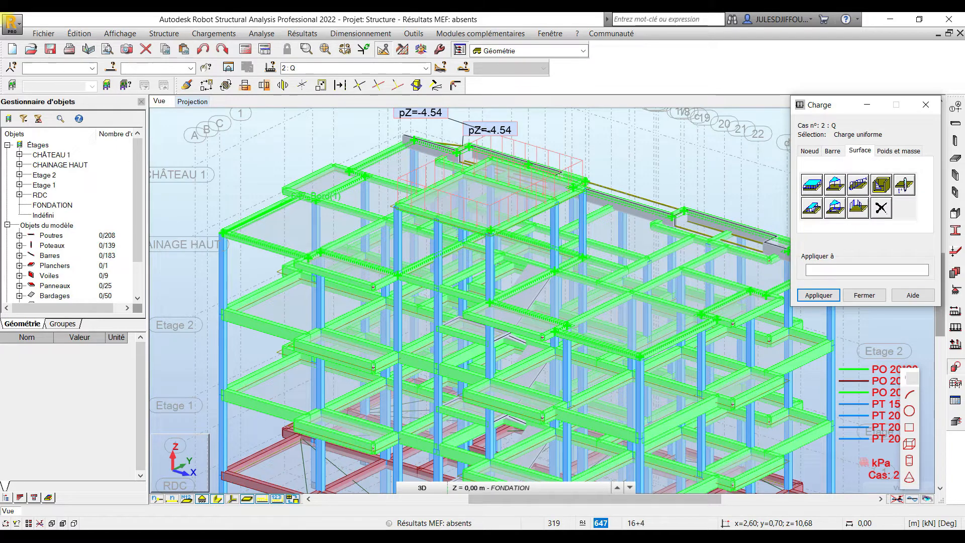
{"action": "left_click", "coordinate": [269, 224]}
{"action": "left_click", "coordinate": [819, 295]}
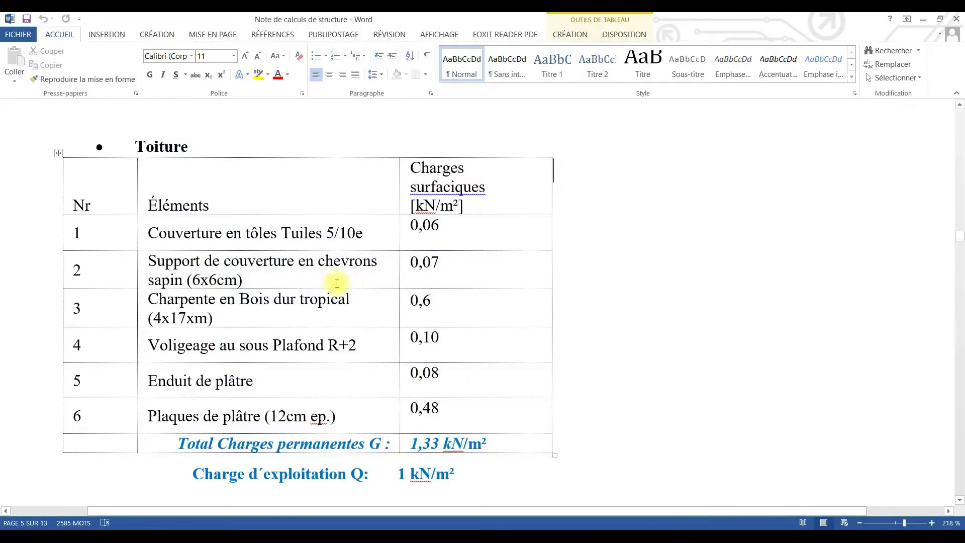
Look up the permanent and live loads for Planchers étages courants in the calculation note, then return to the structural model
{"action": "scroll", "coordinate": [321, 291], "scroll_direction": "down", "scroll_amount": 5}
{"action": "scroll", "coordinate": [226, 345], "scroll_direction": "down", "scroll_amount": 3}
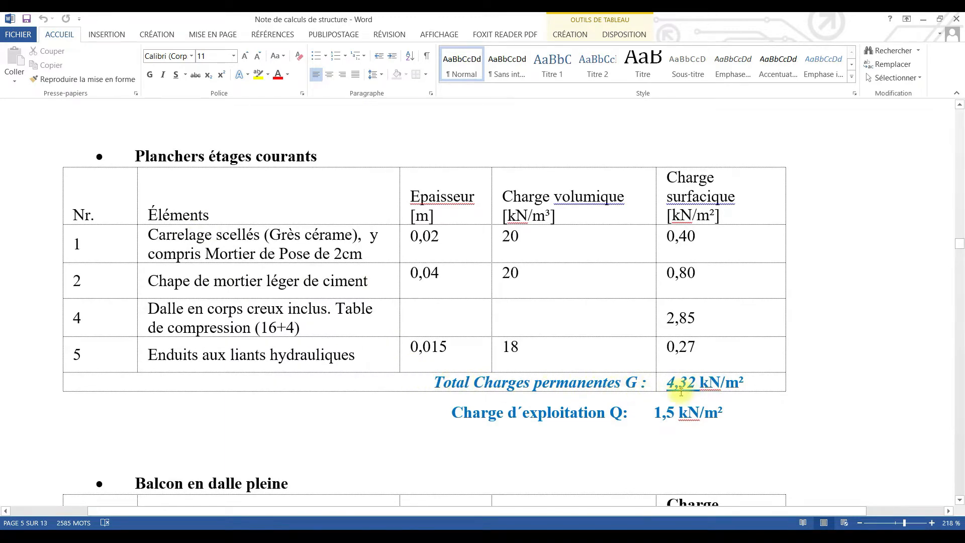
{"action": "left_click", "coordinate": [924, 19]}
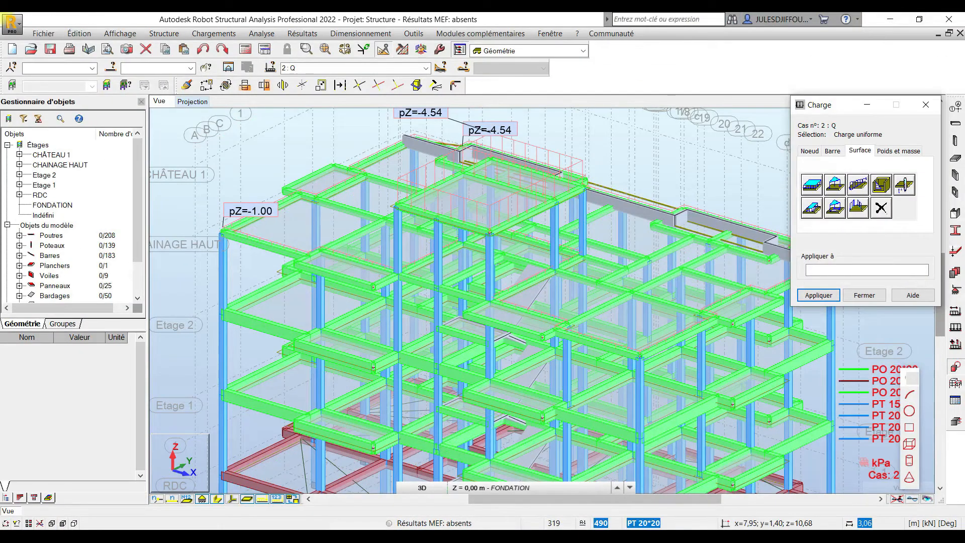
{"action": "left_click", "coordinate": [811, 185]}
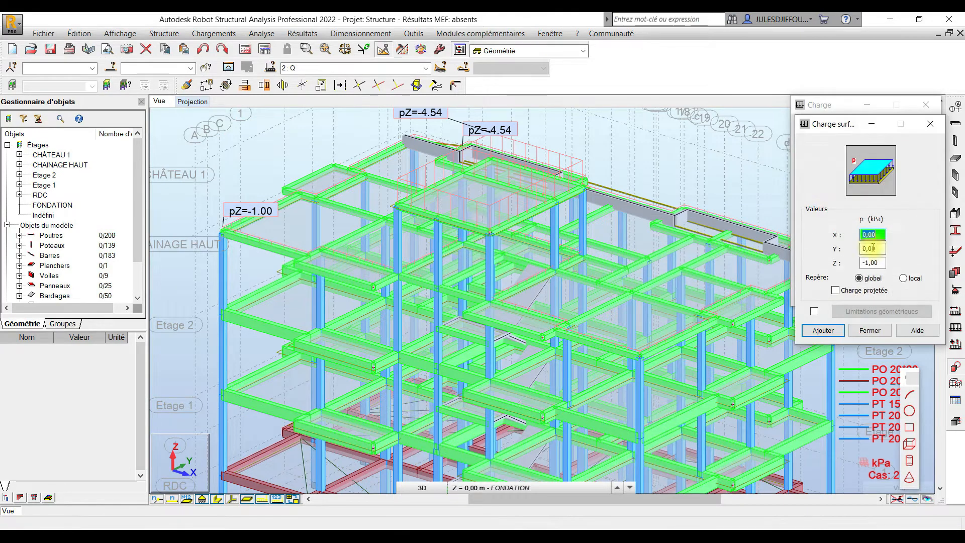
{"action": "left_click", "coordinate": [882, 263]}
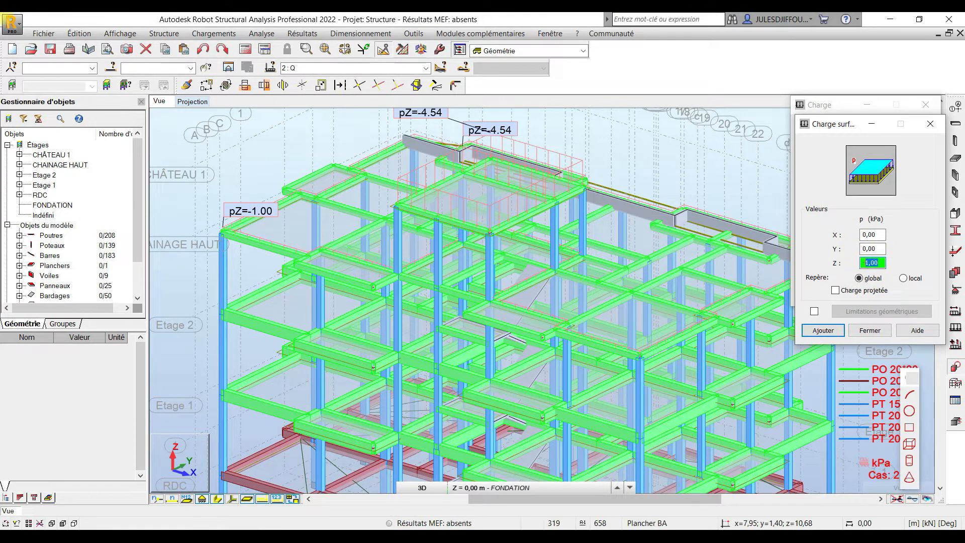
{"action": "left_click", "coordinate": [823, 330]}
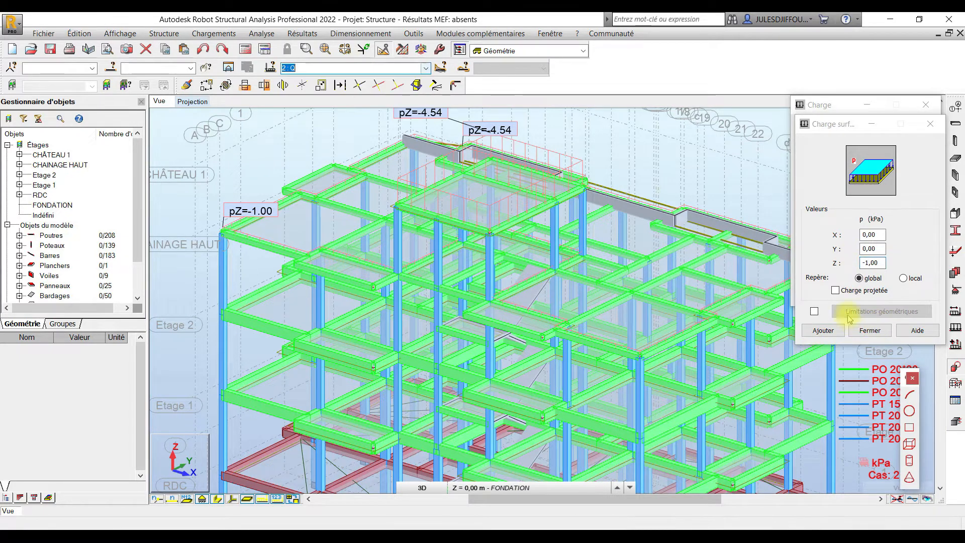
{"action": "left_click", "coordinate": [870, 331]}
Switch the active load case to 1 : G and define a uniform surface load of -4.32 kPa in global Z
{"action": "left_click", "coordinate": [426, 68]}
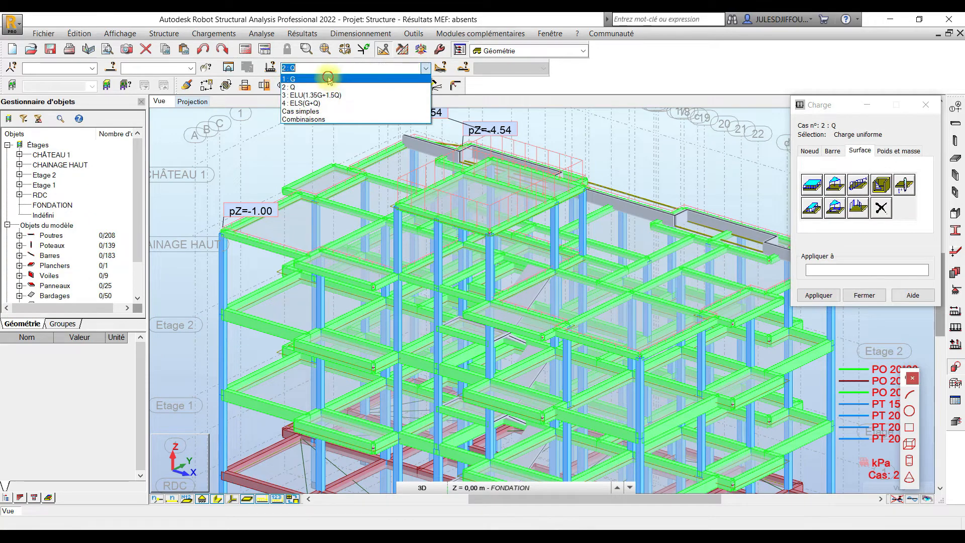
{"action": "left_click", "coordinate": [326, 76]}
{"action": "left_click", "coordinate": [811, 184]}
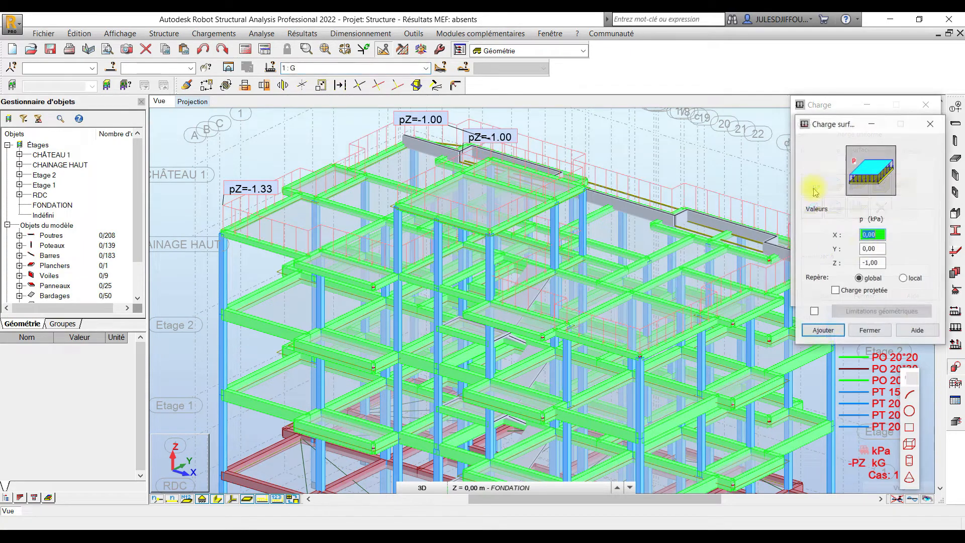
{"action": "double_click", "coordinate": [874, 263]}
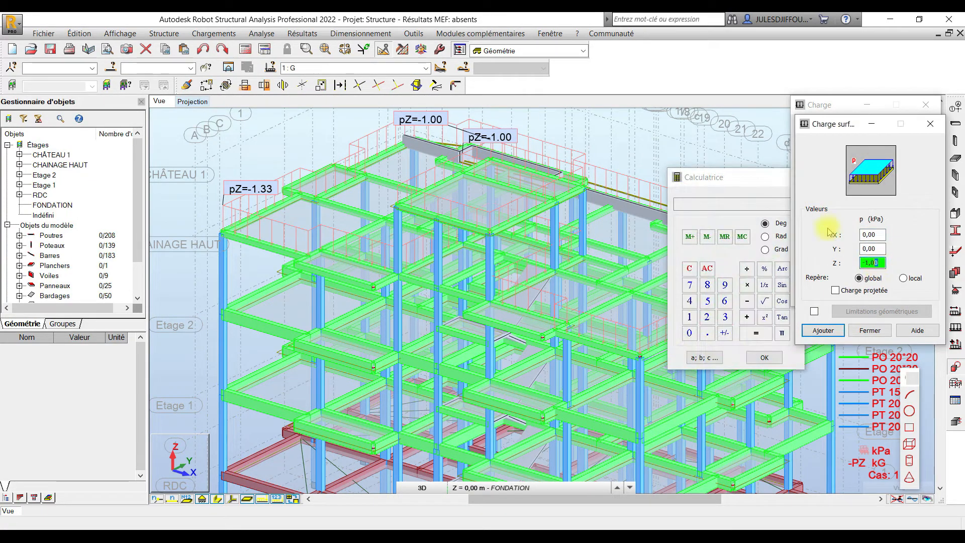
{"action": "left_click", "coordinate": [764, 357]}
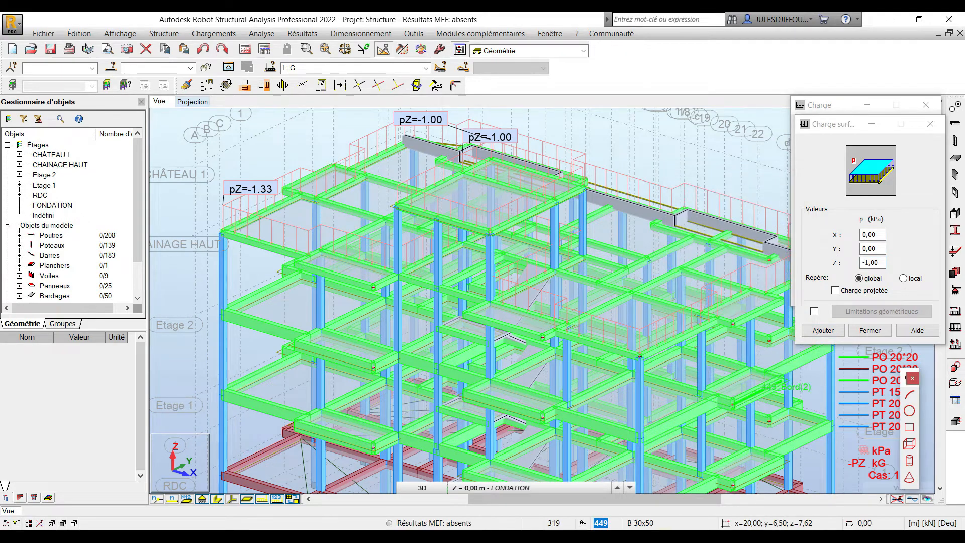
{"action": "key", "text": "alt+Tab"}
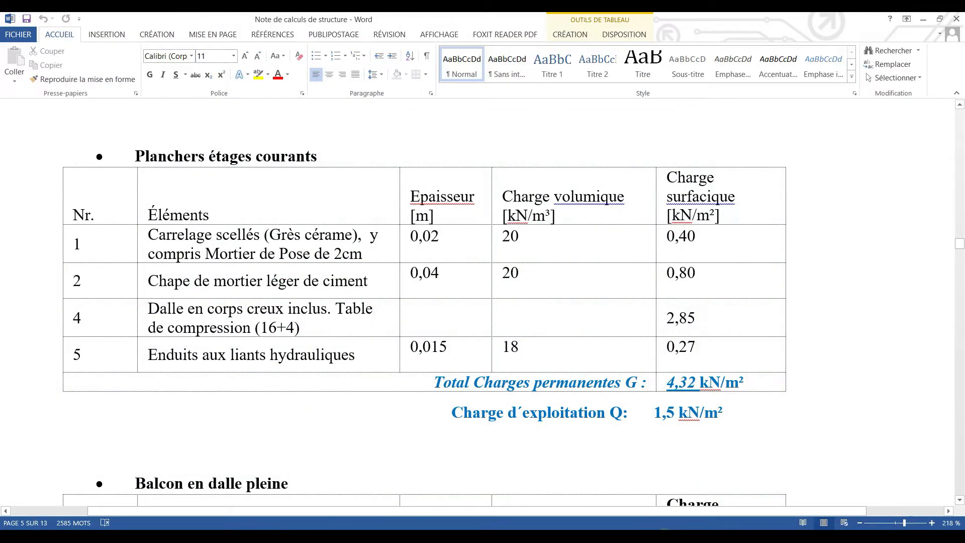
{"action": "key", "text": "alt+Tab"}
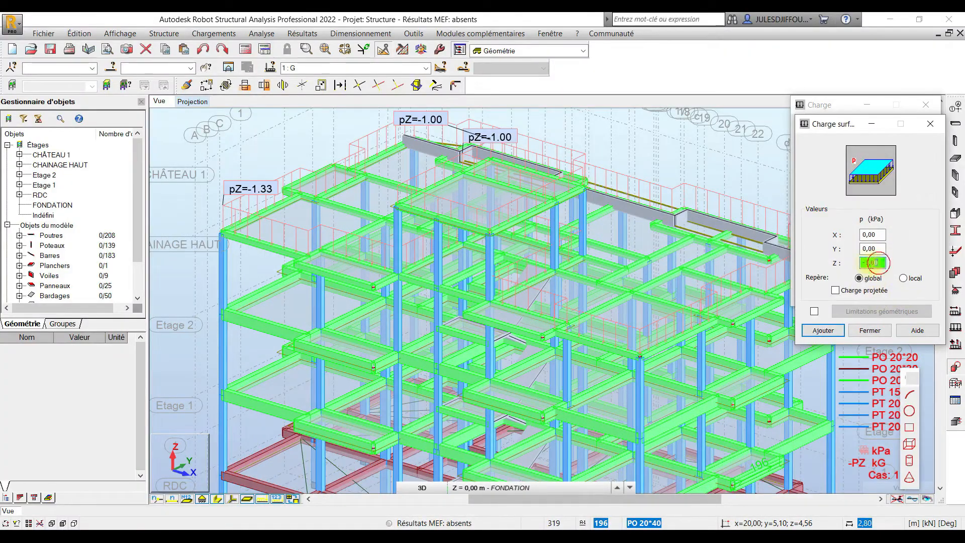
{"action": "type", "text": "-4,32"}
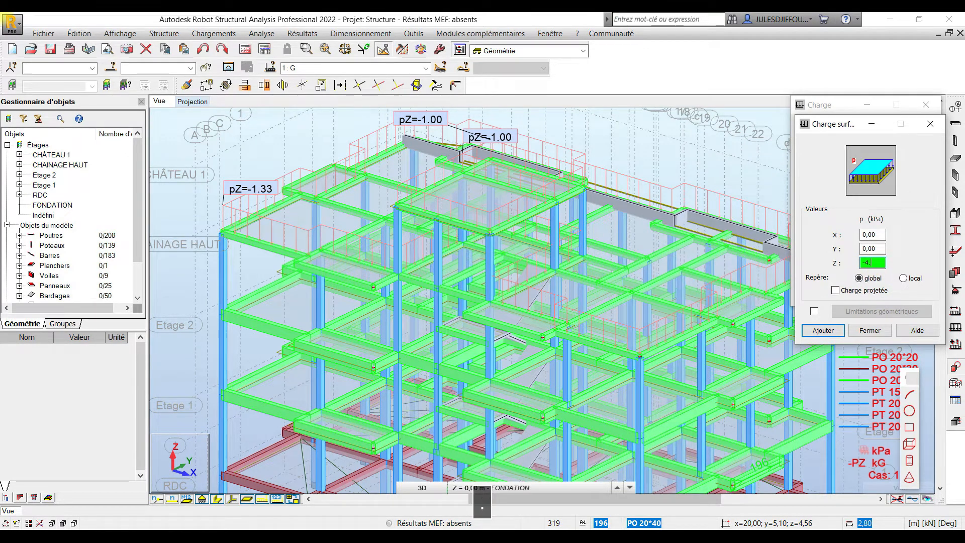
{"action": "left_click", "coordinate": [823, 330]}
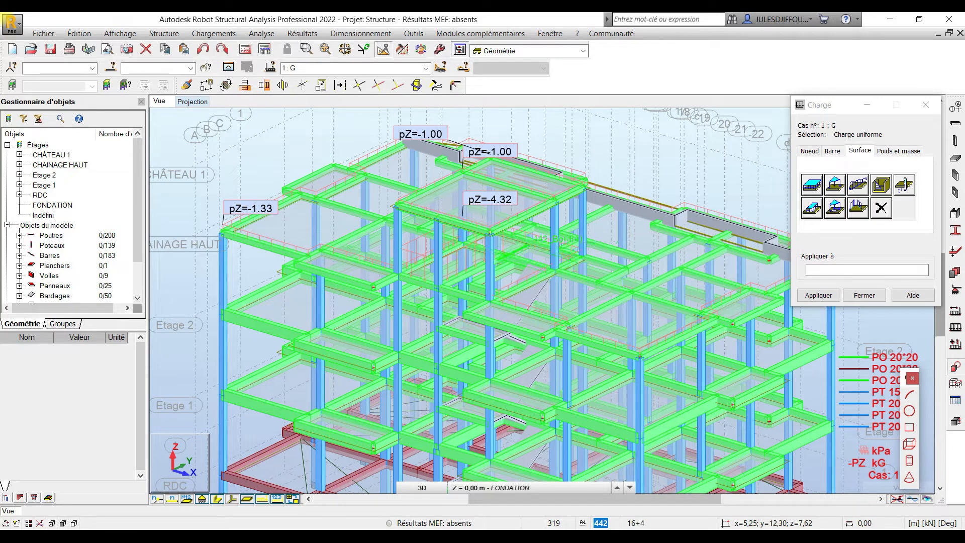
Apply the -4.32 kPa permanent surface load to the second slab panel at CHAINAGE HAUT level beneath the château
{"action": "left_click", "coordinate": [505, 234]}
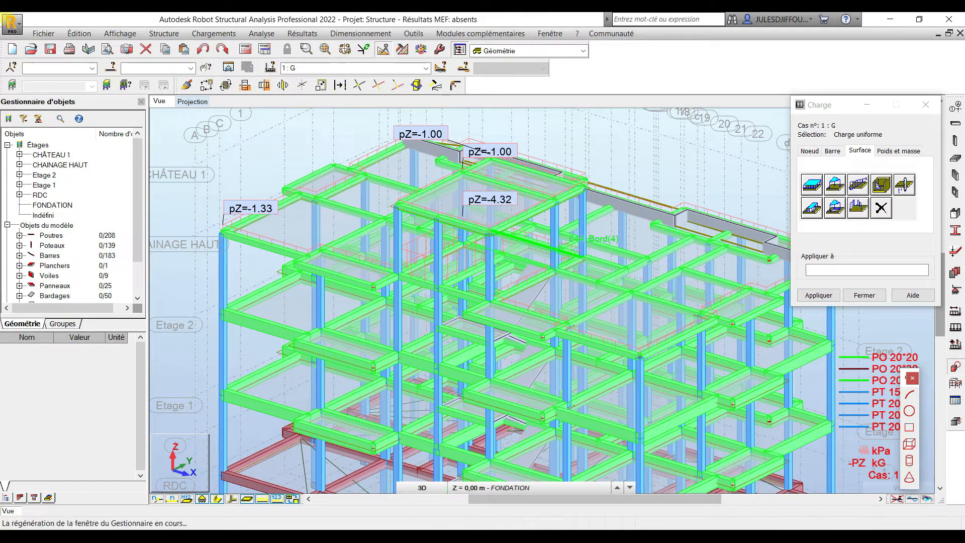
{"action": "scroll", "coordinate": [550, 224], "scroll_direction": "up", "scroll_amount": 6, "text": "shift"}
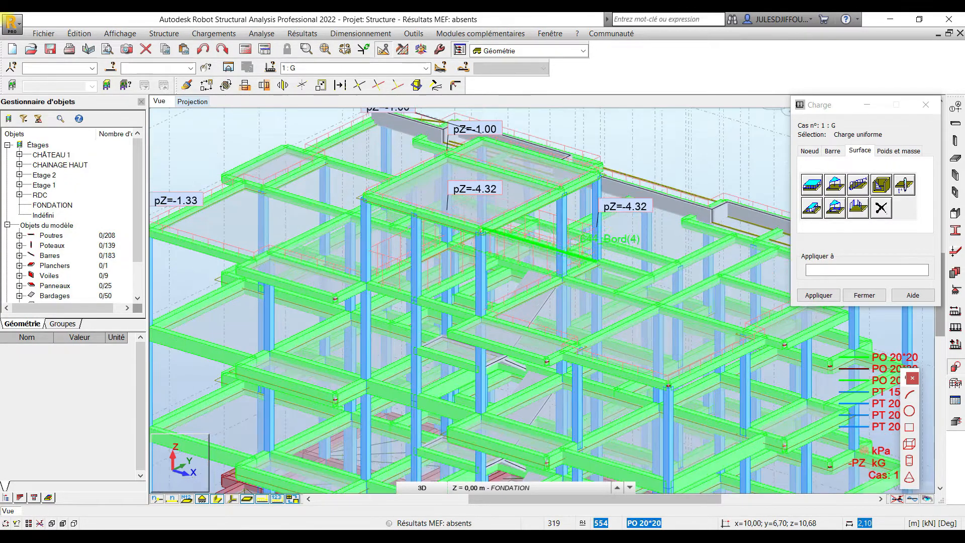
{"action": "scroll", "coordinate": [550, 224], "scroll_direction": "up", "scroll_amount": 4, "text": "shift"}
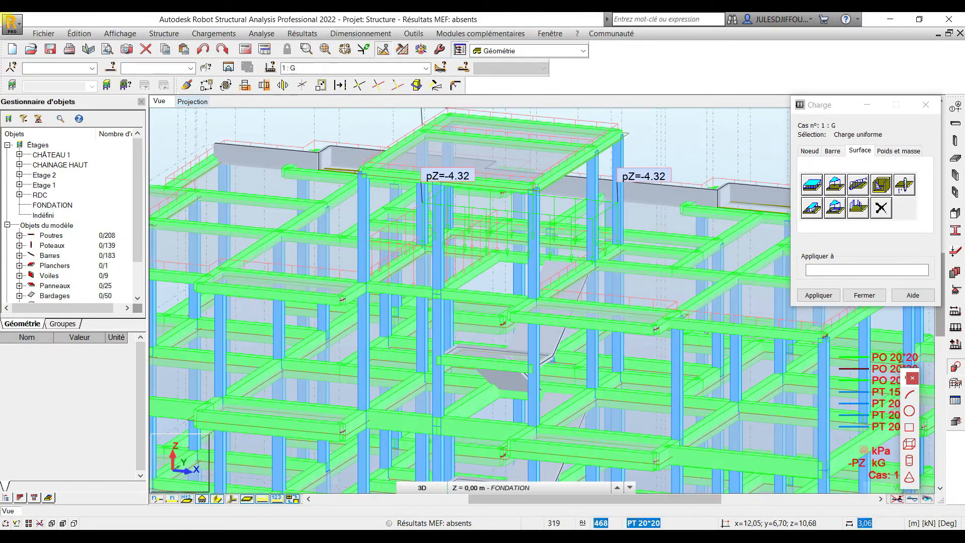
{"action": "middle_click_drag", "start_coordinate": [513, 279], "coordinate": [616, 300]}
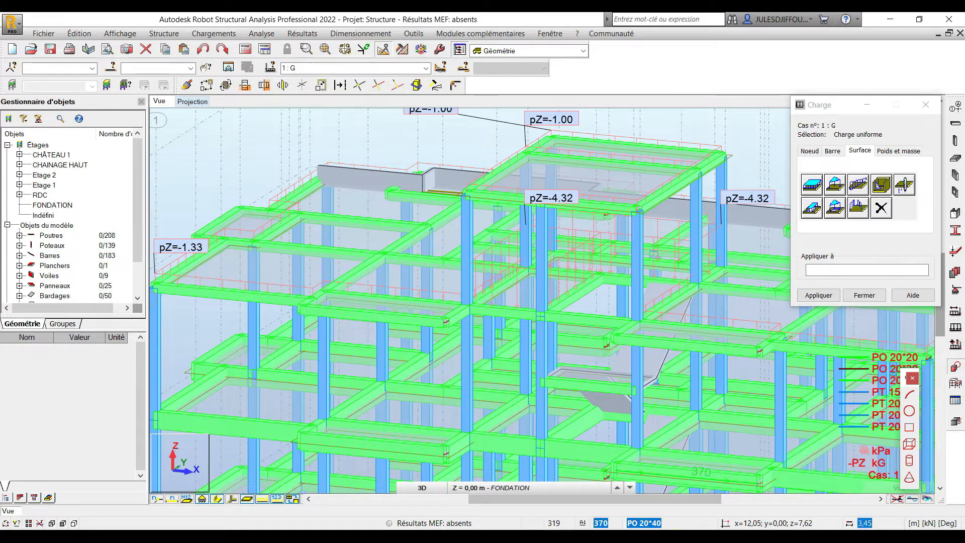
Check the calculation note, switch to load case 2 : Q and define a uniform surface load of -1.50 kPa in global Z
{"action": "mouse_move", "coordinate": [658, 537]}
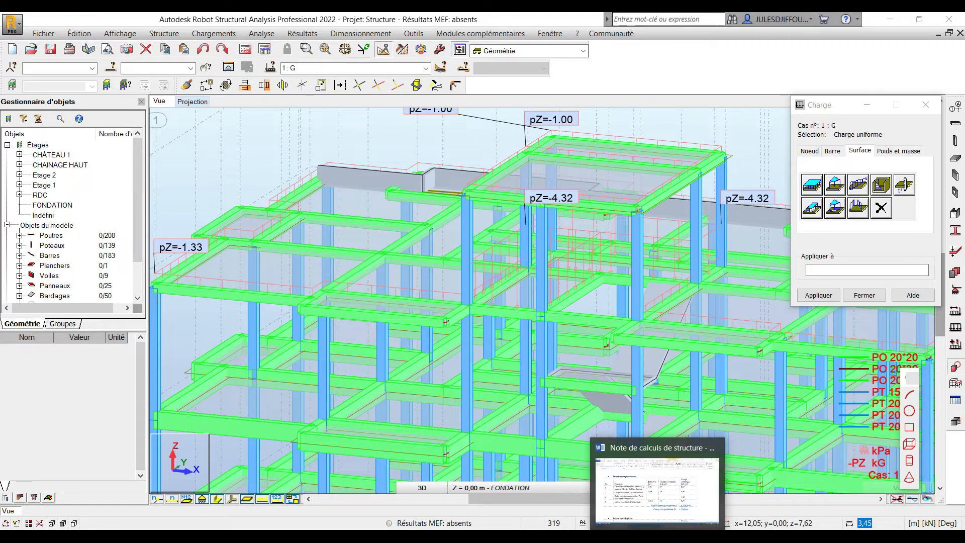
{"action": "left_click", "coordinate": [658, 490]}
{"action": "left_click", "coordinate": [682, 537]}
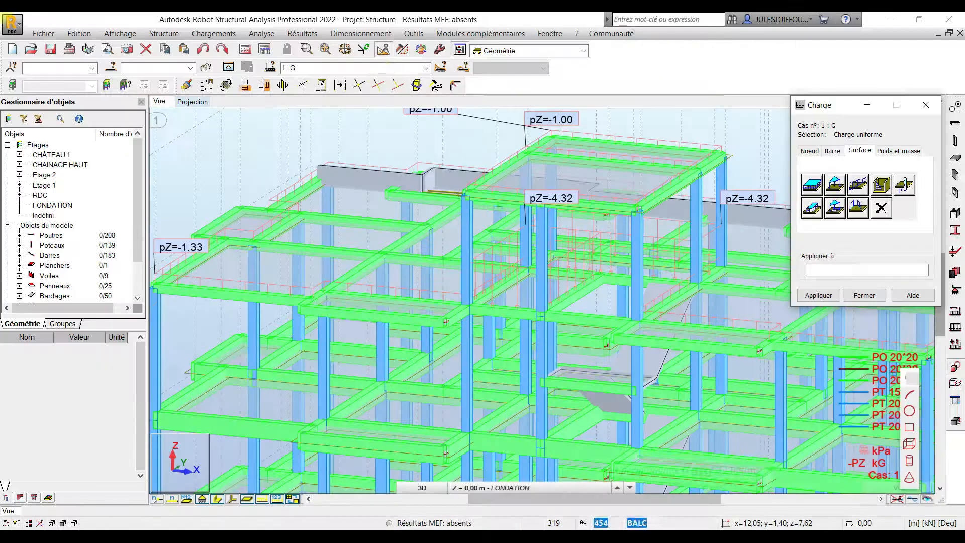
{"action": "left_click", "coordinate": [425, 68]}
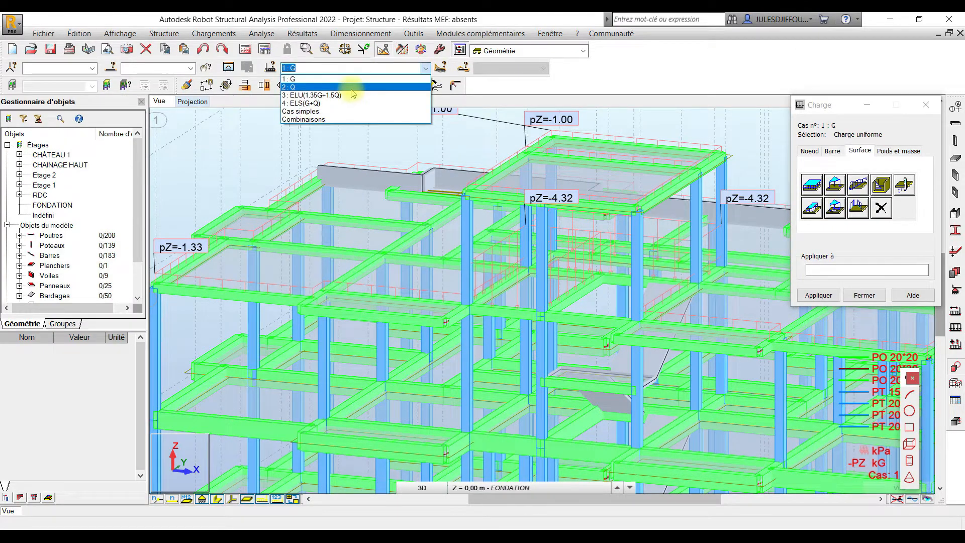
{"action": "left_click", "coordinate": [352, 84]}
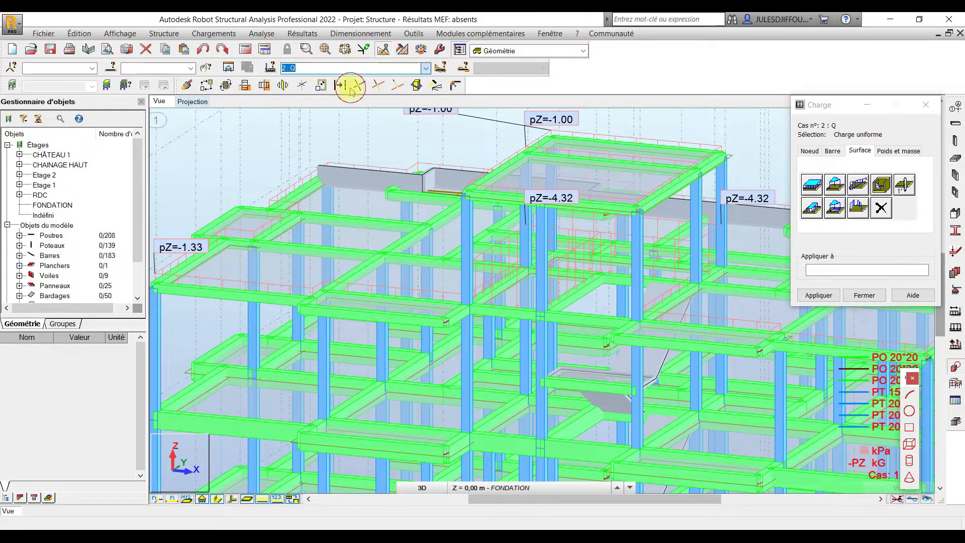
{"action": "left_click", "coordinate": [812, 185]}
{"action": "double_click", "coordinate": [881, 262]}
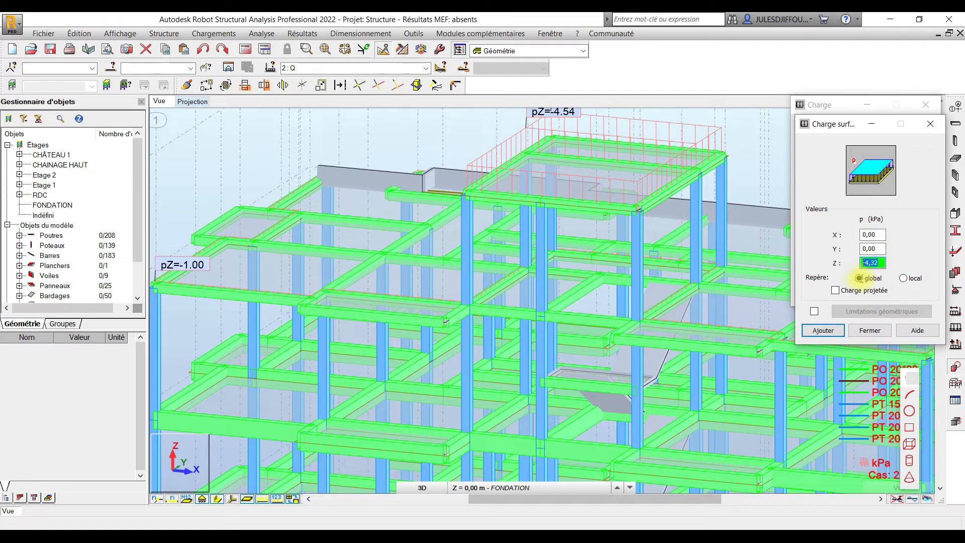
{"action": "type", "text": "-1.5"}
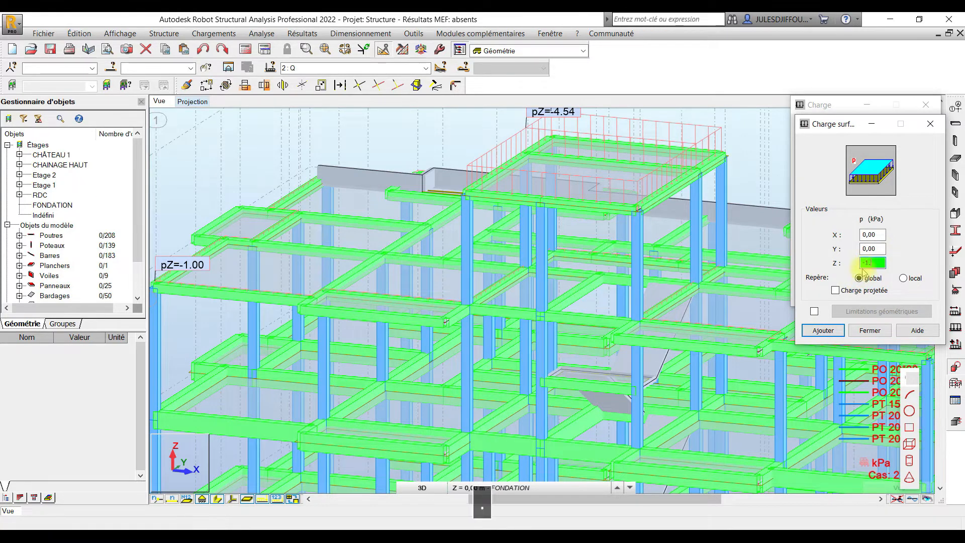
{"action": "left_click", "coordinate": [823, 330]}
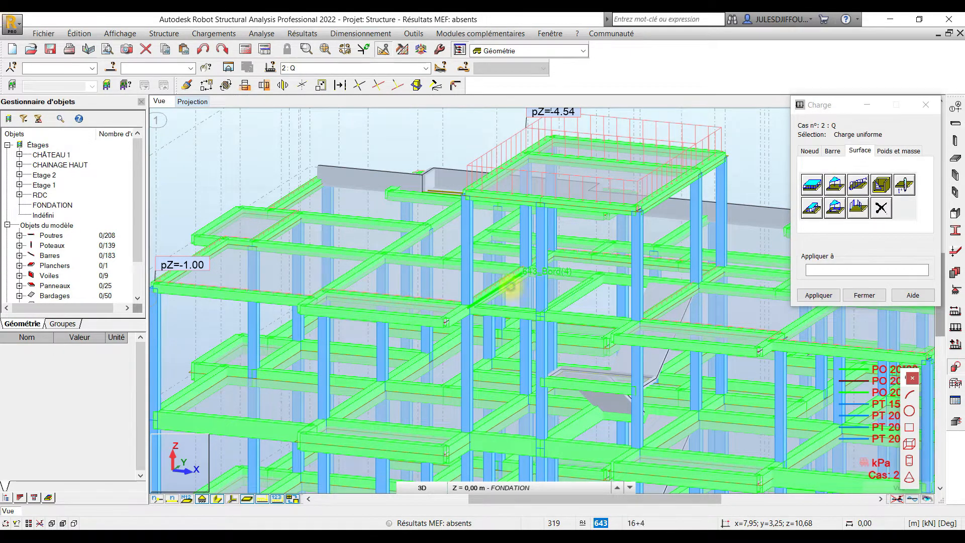
Apply the live surface load to the two slab panels beneath the château and finish the load definition
{"action": "left_click", "coordinate": [523, 274]}
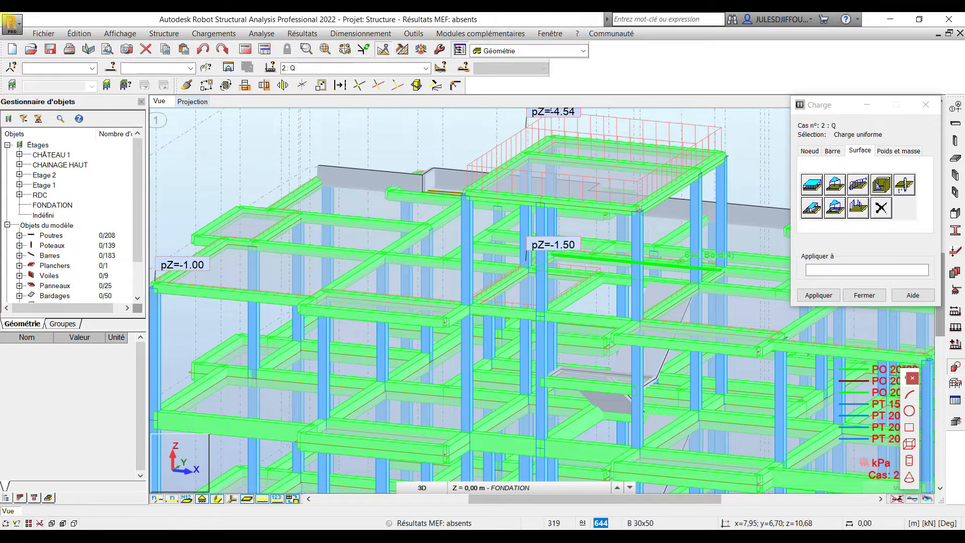
{"action": "left_click", "coordinate": [577, 258]}
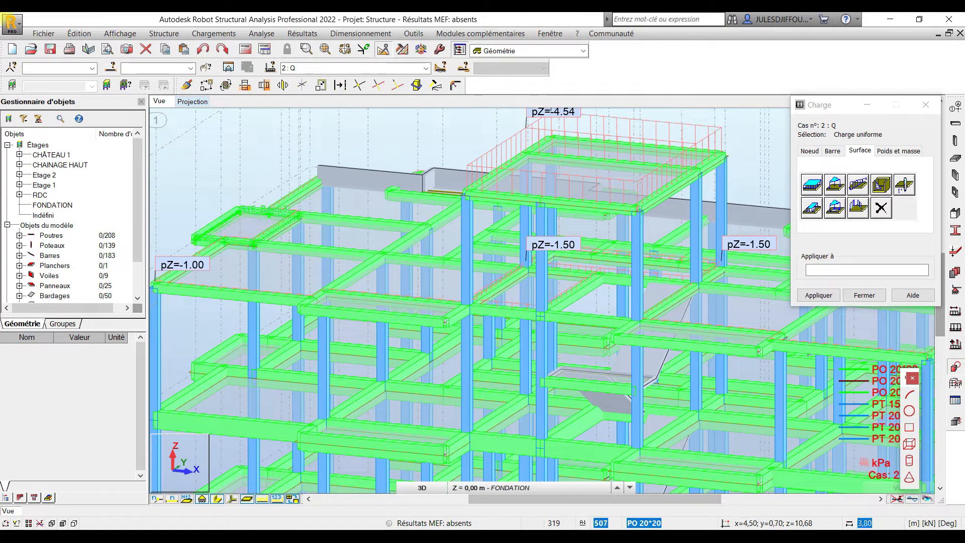
{"action": "scroll", "coordinate": [446, 382], "scroll_direction": "down", "scroll_amount": 1}
{"action": "middle_click_drag", "start_coordinate": [445, 382], "coordinate": [409, 370]}
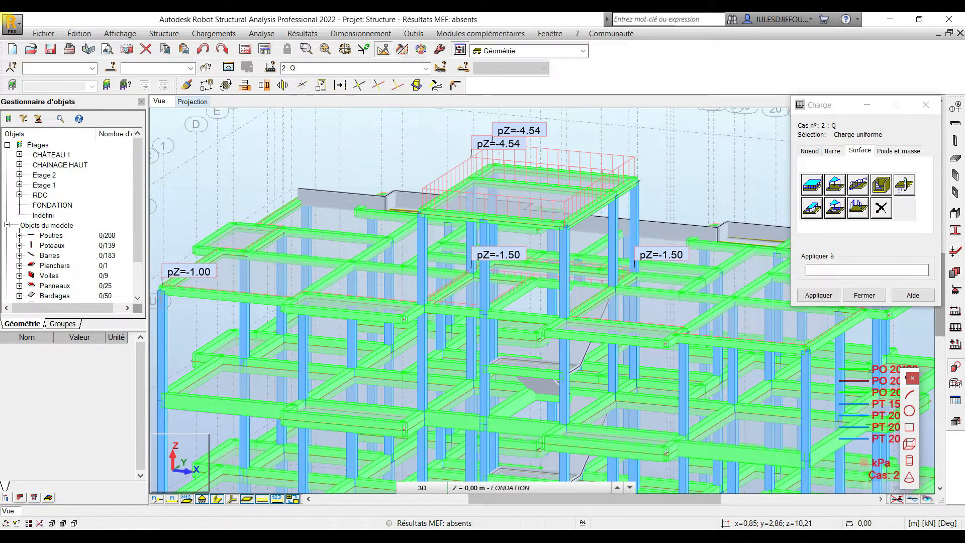
{"action": "left_click", "coordinate": [864, 295]}
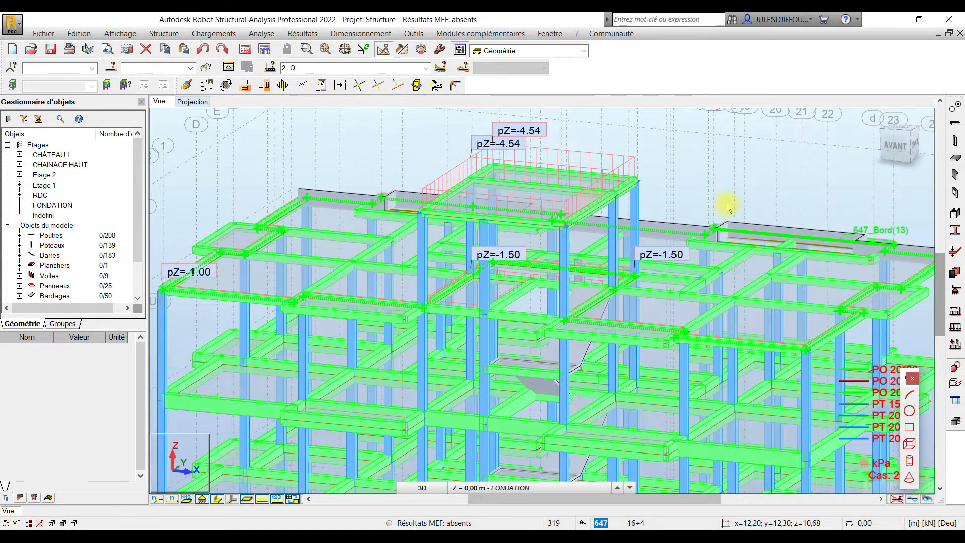
Hide the load values and load symbols in the 3D view of the structure
{"action": "scroll", "coordinate": [731, 200], "scroll_direction": "down", "scroll_amount": 1}
{"action": "middle_click_drag", "start_coordinate": [731, 200], "coordinate": [740, 208]}
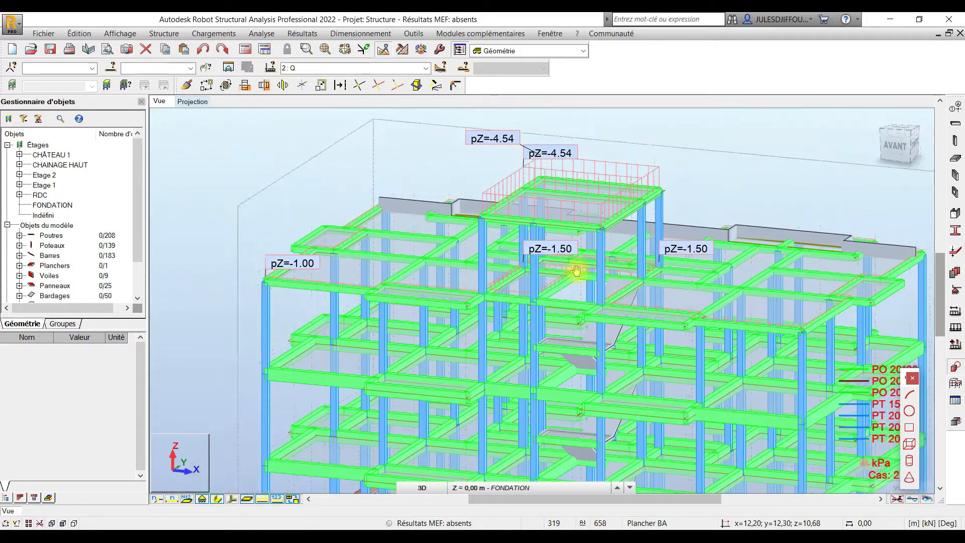
{"action": "left_click", "coordinate": [276, 500]}
{"action": "left_click", "coordinate": [261, 501]}
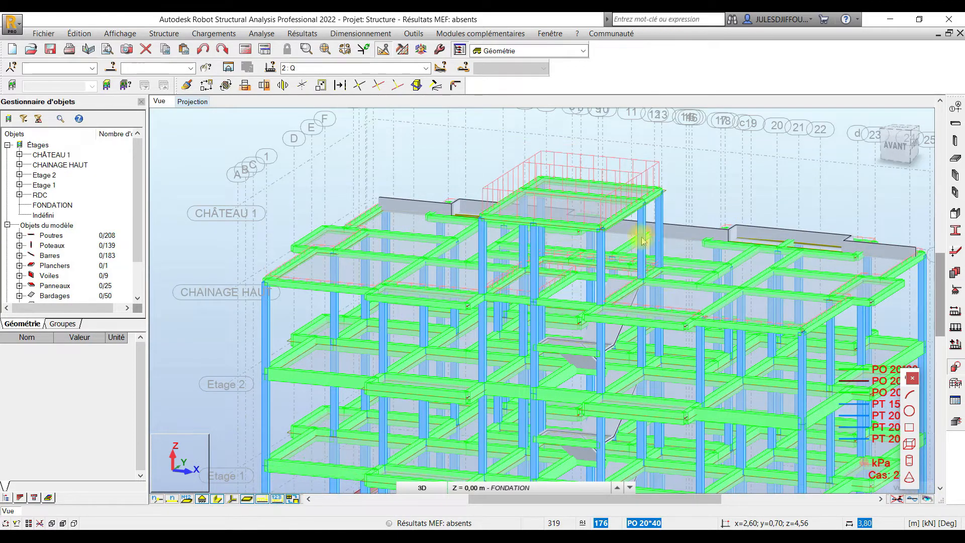
{"action": "middle_click_drag", "start_coordinate": [710, 198], "coordinate": [711, 203], "text": "shift"}
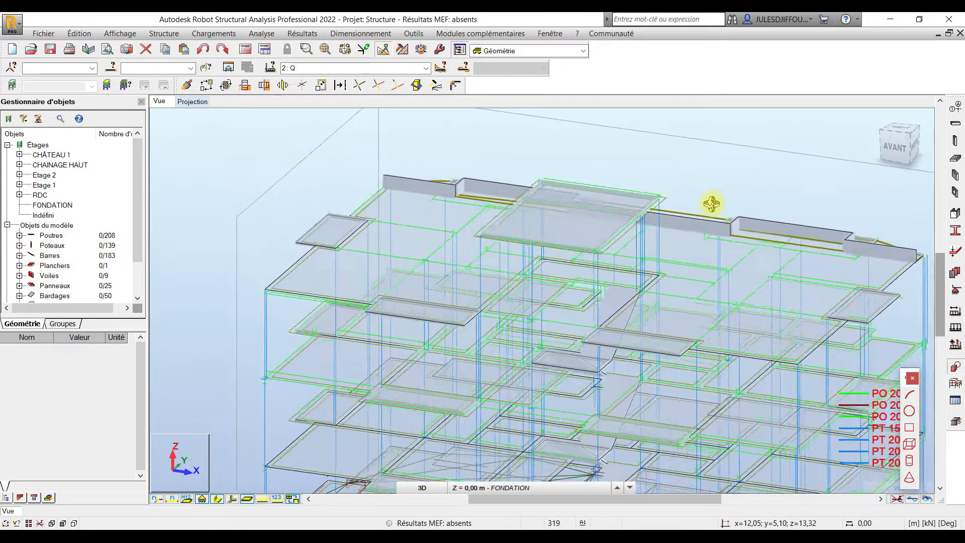
Select the connected perimeter beams along the front and side edges of the CHAINAGE HAUT level, leaving out the balcony panel
{"action": "left_click", "coordinate": [283, 279]}
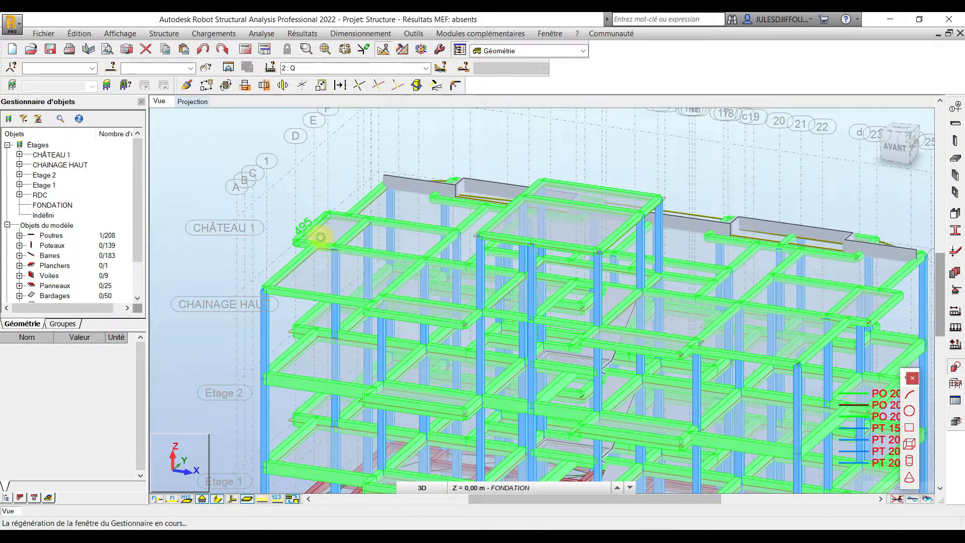
{"action": "left_click", "coordinate": [316, 225]}
{"action": "left_click", "coordinate": [297, 257], "text": "ctrl"}
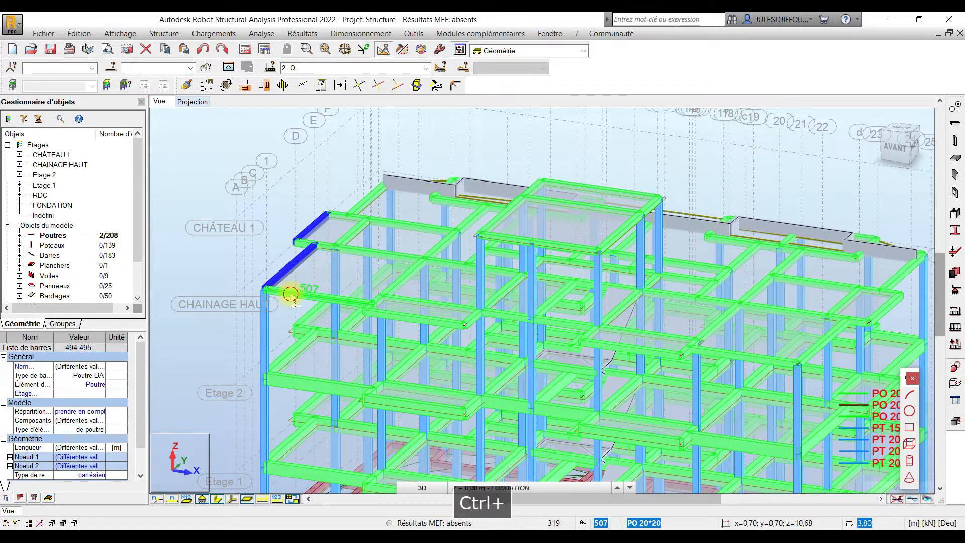
{"action": "left_click", "coordinate": [374, 305], "text": "ctrl"}
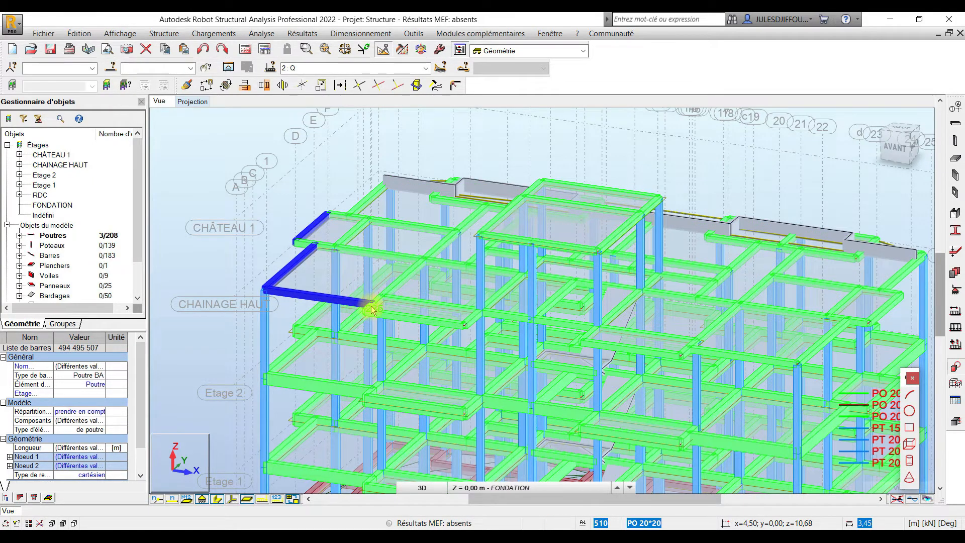
{"action": "scroll", "coordinate": [377, 300], "scroll_direction": "up", "scroll_amount": 4}
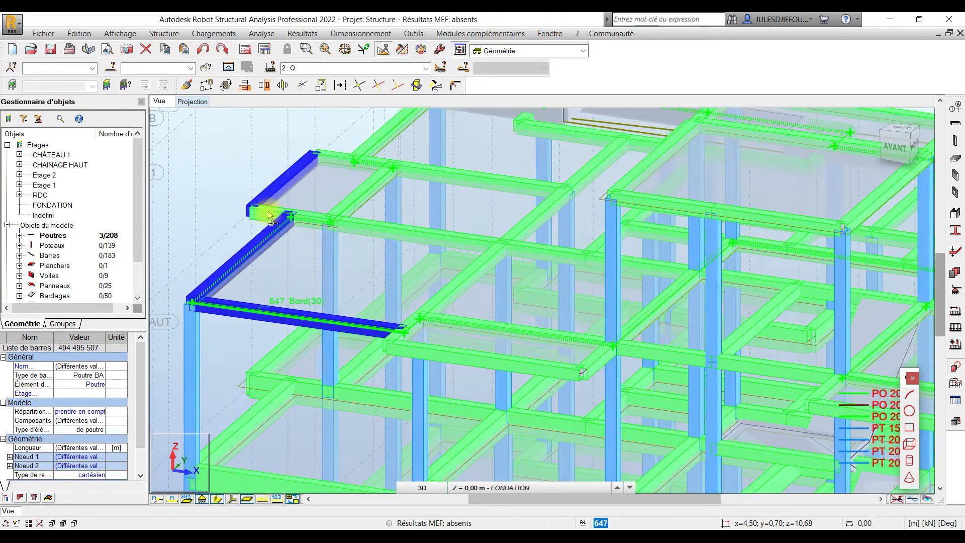
{"action": "left_click", "coordinate": [269, 211], "text": "ctrl"}
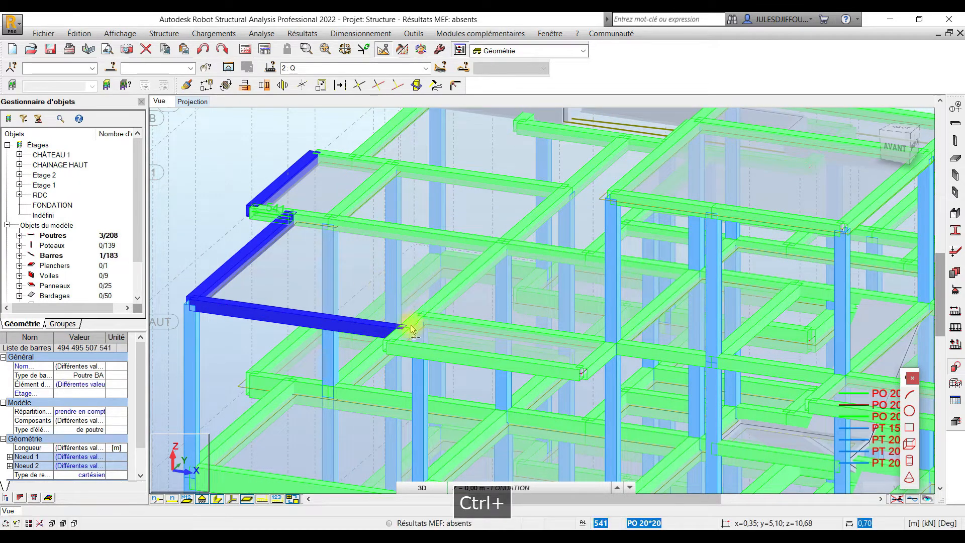
{"action": "left_click", "coordinate": [402, 335], "text": "ctrl"}
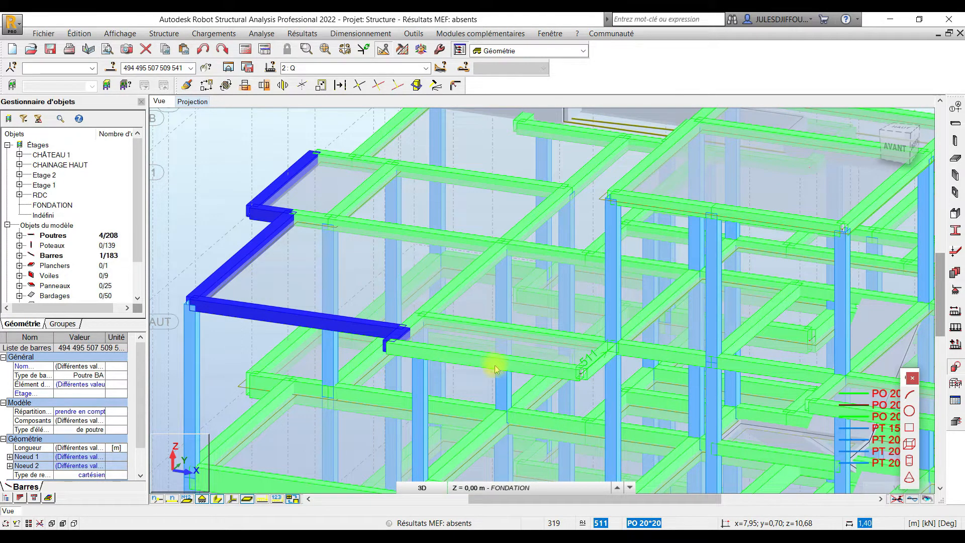
{"action": "left_click", "coordinate": [600, 358], "text": "ctrl"}
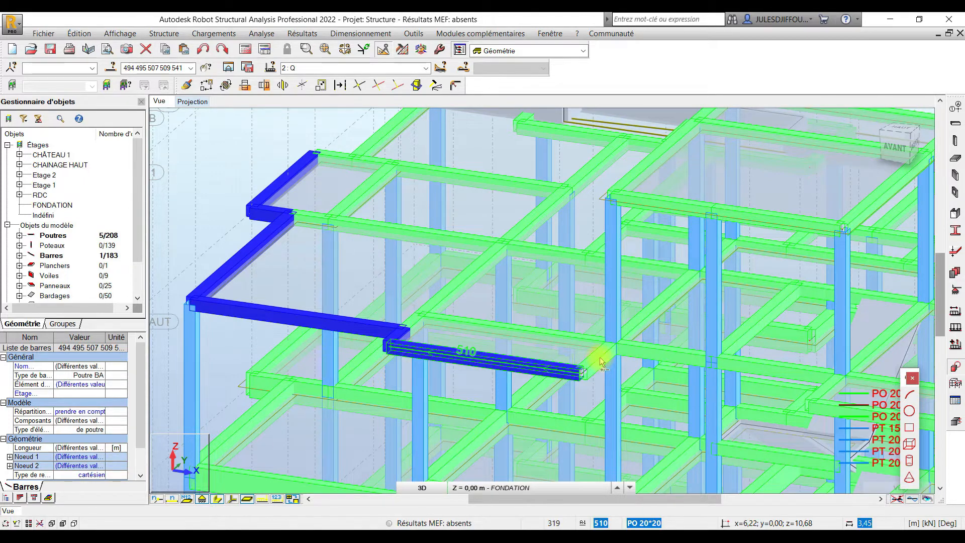
{"action": "left_click", "coordinate": [624, 385], "text": "ctrl"}
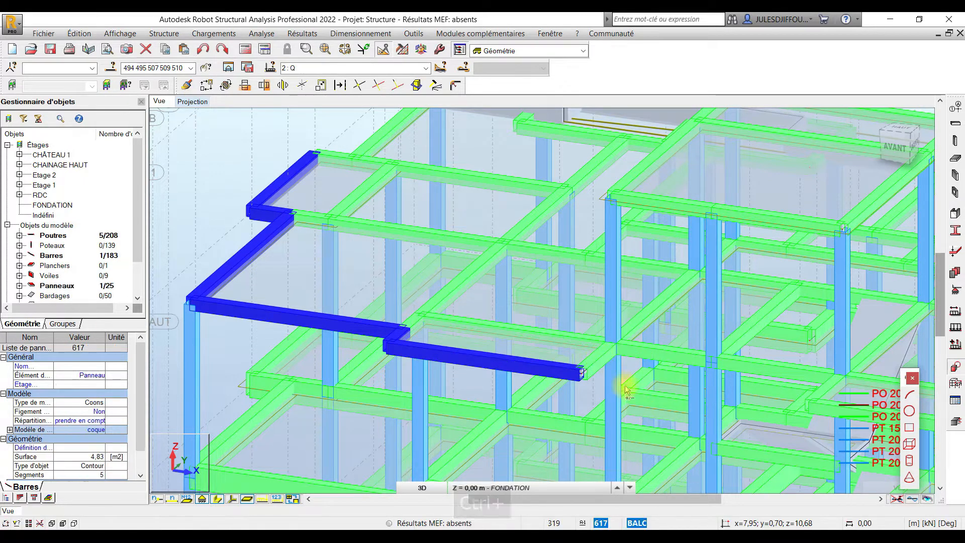
{"action": "left_click", "coordinate": [602, 356], "text": "ctrl"}
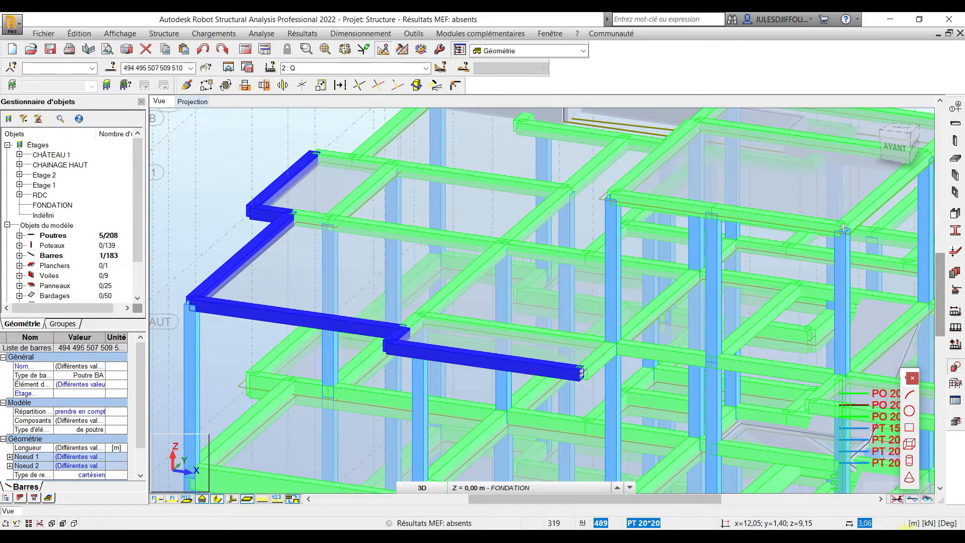
Look up the linear wall loads for Murs 1 and Murs 2 in the Word calculation note, then return to the structural model
{"action": "left_click", "coordinate": [914, 523]}
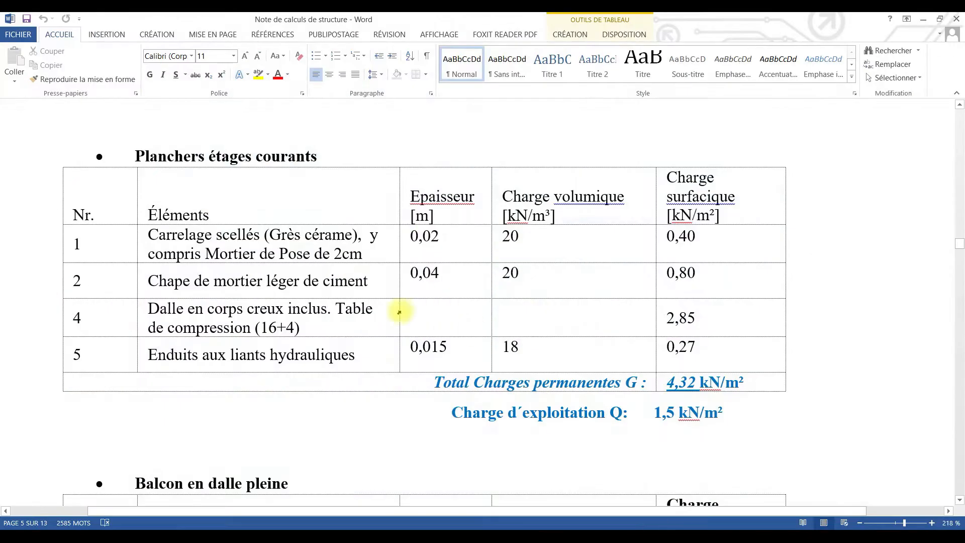
{"action": "scroll", "coordinate": [397, 310], "scroll_direction": "up", "scroll_amount": 5}
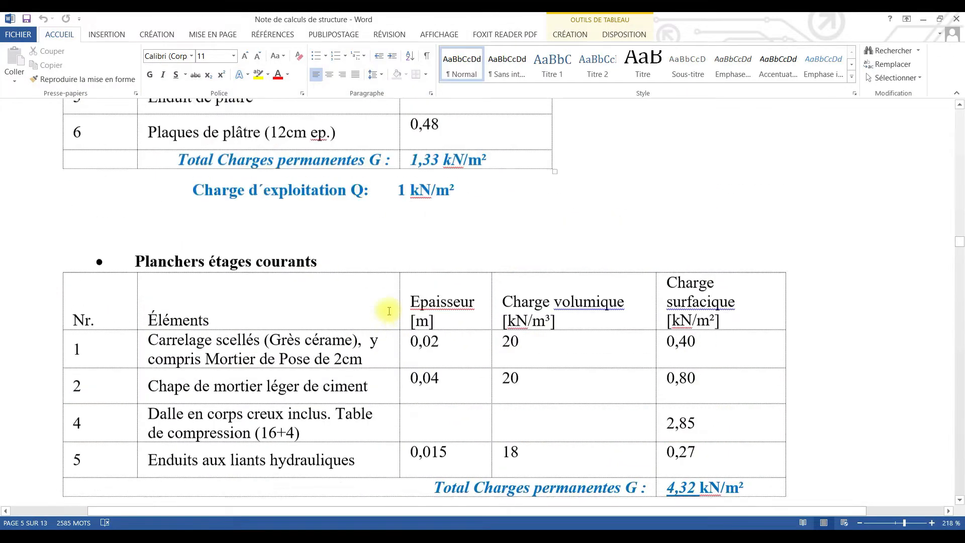
{"action": "scroll", "coordinate": [389, 310], "scroll_direction": "down", "scroll_amount": 10}
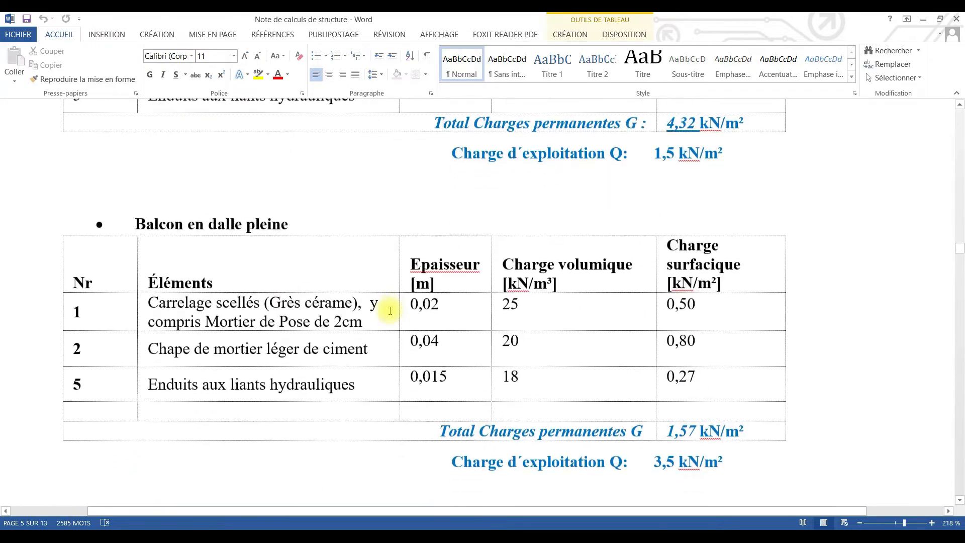
{"action": "scroll", "coordinate": [391, 310], "scroll_direction": "down", "scroll_amount": 12}
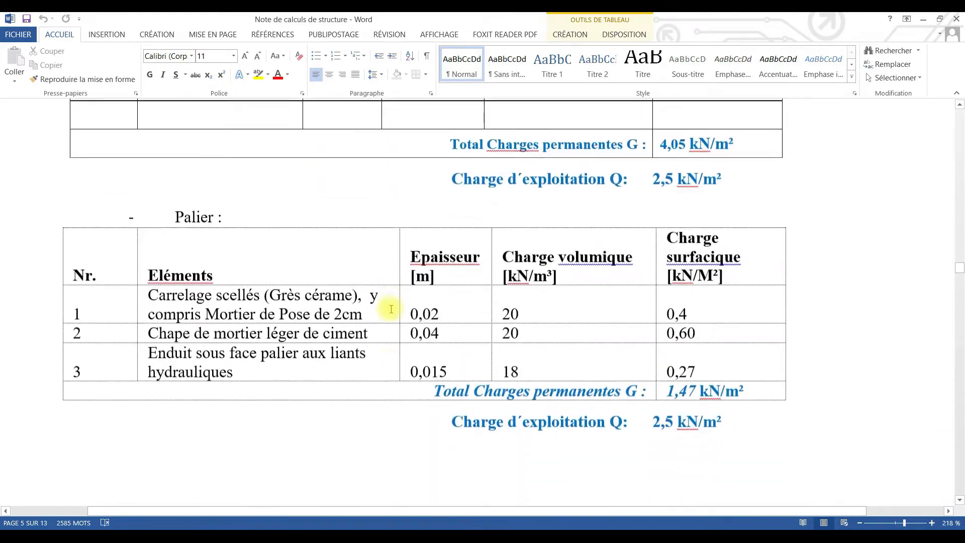
{"action": "scroll", "coordinate": [391, 308], "scroll_direction": "down", "scroll_amount": 3}
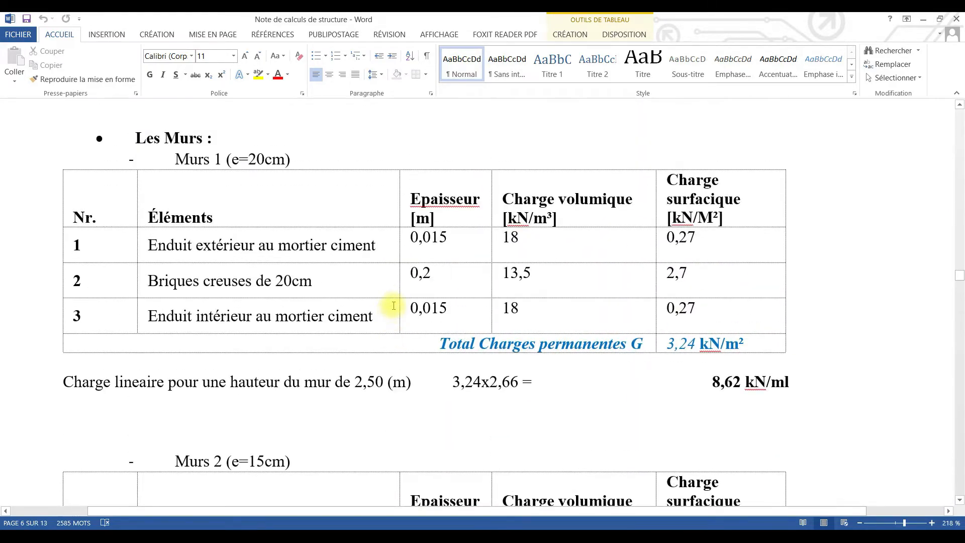
{"action": "scroll", "coordinate": [240, 314], "scroll_direction": "down", "scroll_amount": 3}
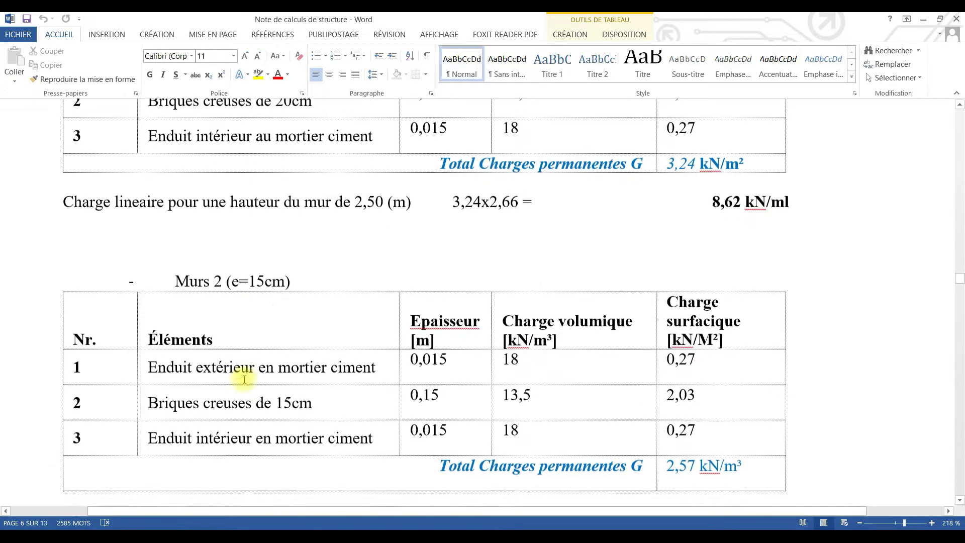
{"action": "scroll", "coordinate": [334, 349], "scroll_direction": "down", "scroll_amount": 3}
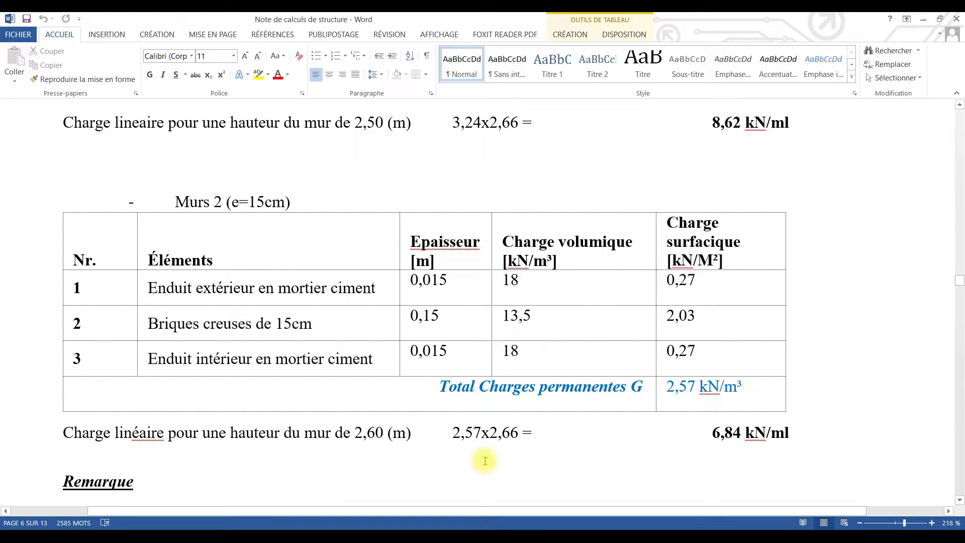
{"action": "left_click", "coordinate": [927, 21]}
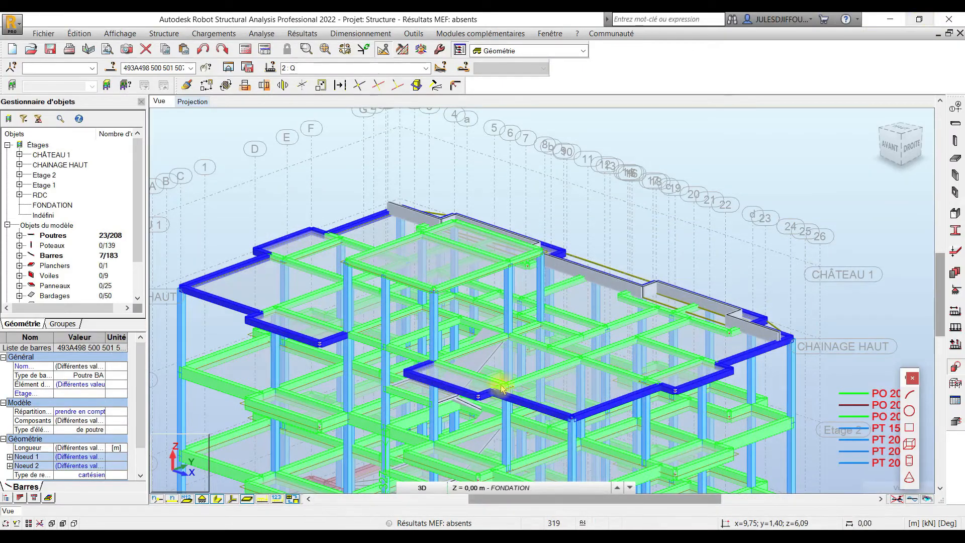
Apply a uniform surface load of -3.855 kPa in global Z under case 1: G to the selected CHAINAGE HAUT perimeter beams
{"action": "left_click", "coordinate": [203, 33]}
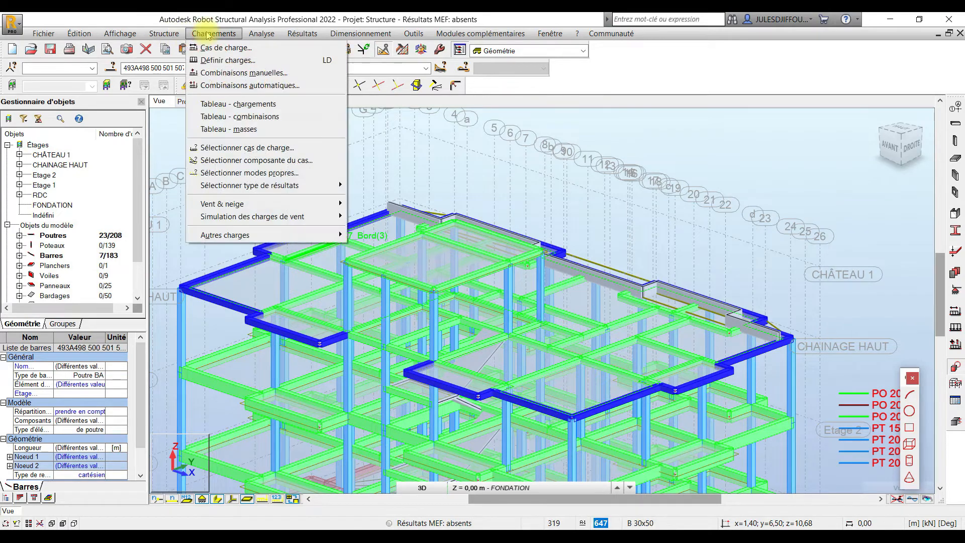
{"action": "left_click", "coordinate": [216, 58]}
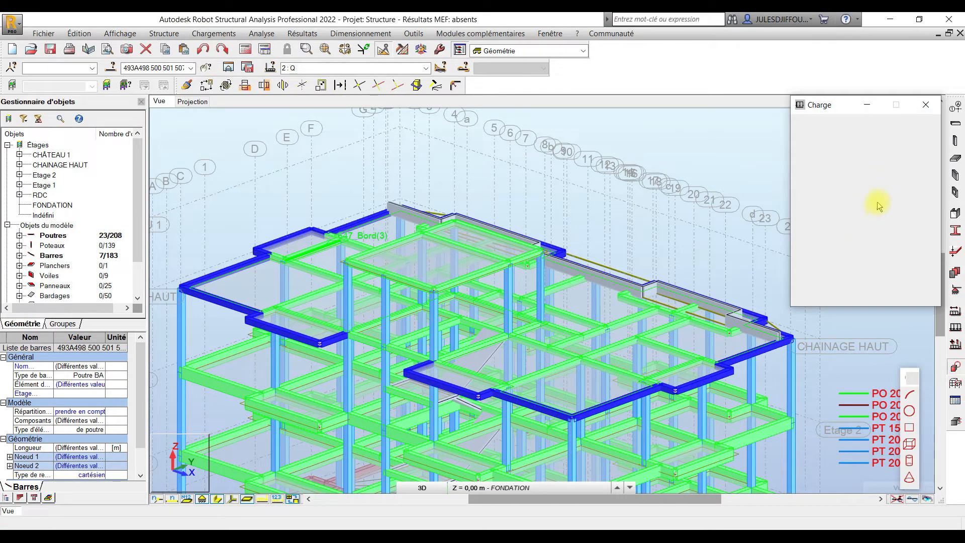
{"action": "left_click", "coordinate": [426, 68]}
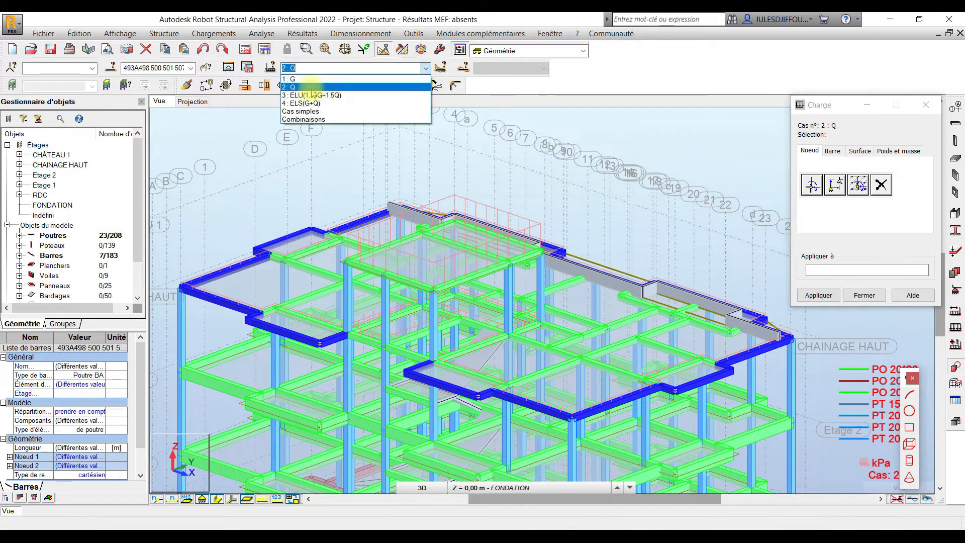
{"action": "left_click", "coordinate": [297, 77]}
{"action": "left_click", "coordinate": [859, 150]}
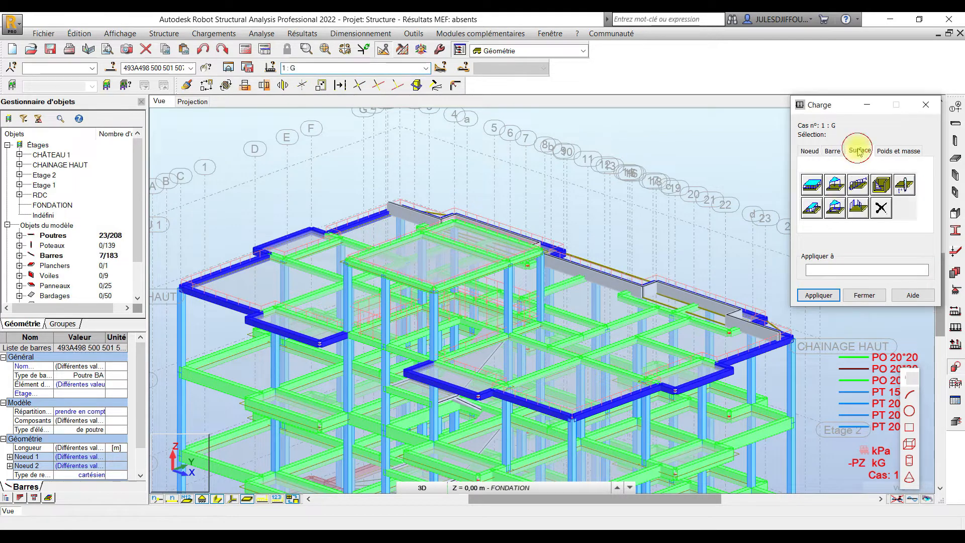
{"action": "left_click", "coordinate": [812, 185]}
{"action": "double_click", "coordinate": [883, 261]}
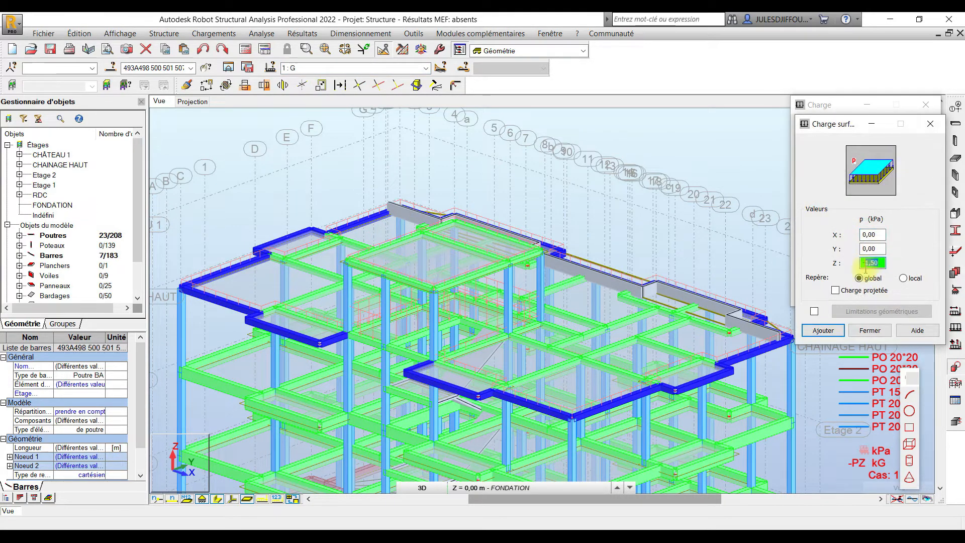
{"action": "type", "text": "3,"}
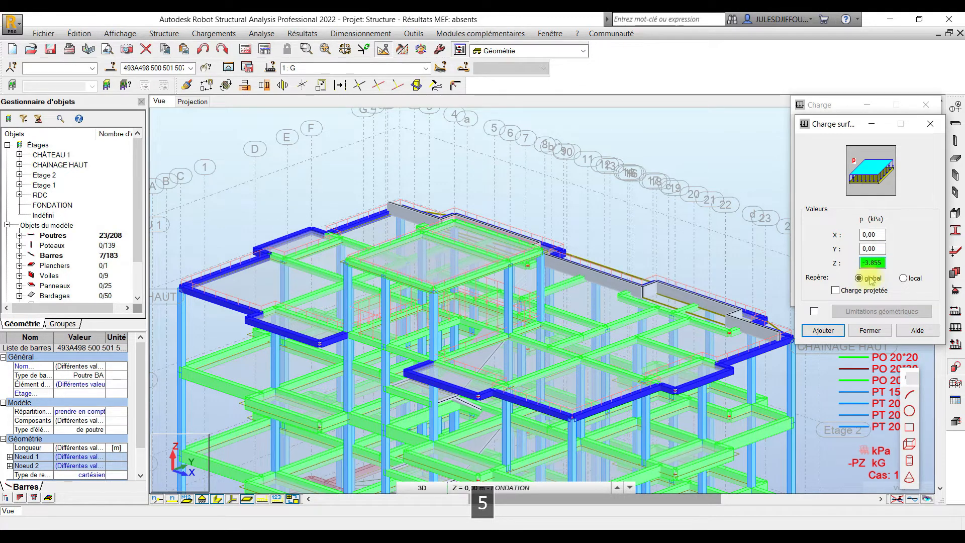
{"action": "left_click", "coordinate": [823, 331]}
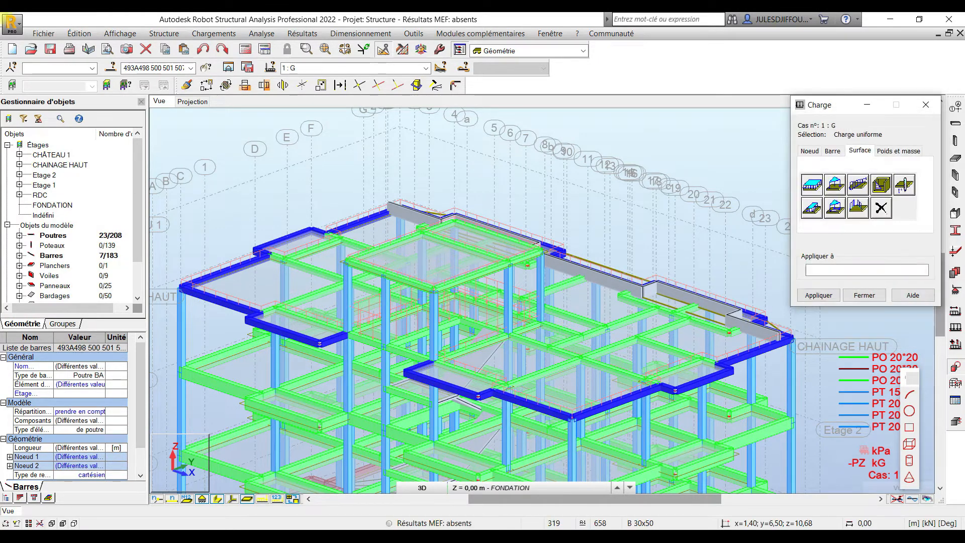
{"action": "left_click", "coordinate": [825, 296]}
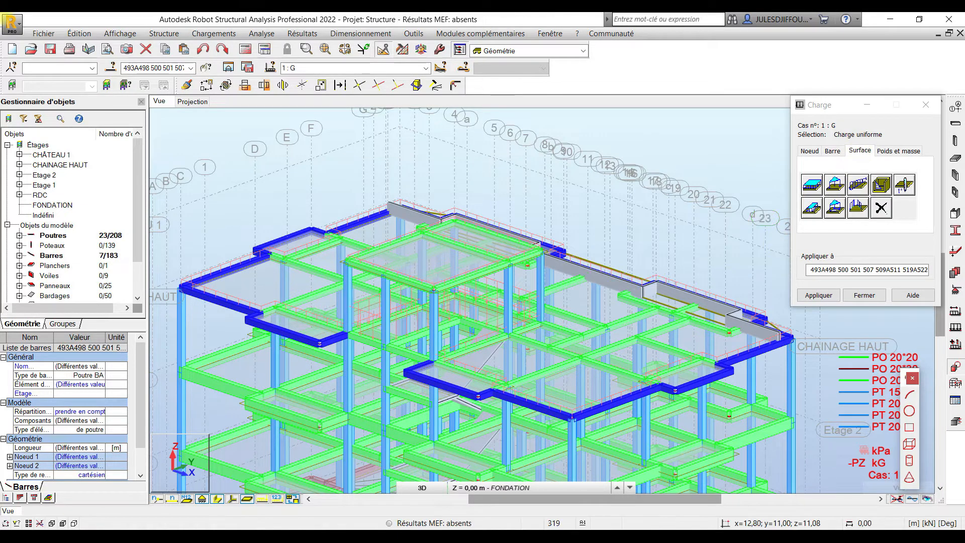
{"action": "left_click", "coordinate": [864, 295]}
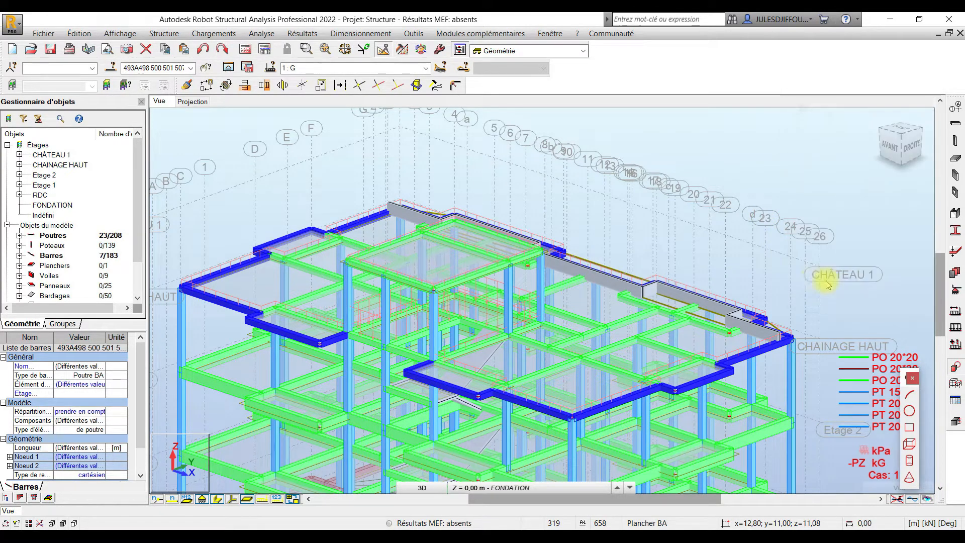
Clear the selection and select the closed loop of beams around the base of the château at the CHAINAGE HAUT level
{"action": "left_click", "coordinate": [641, 303]}
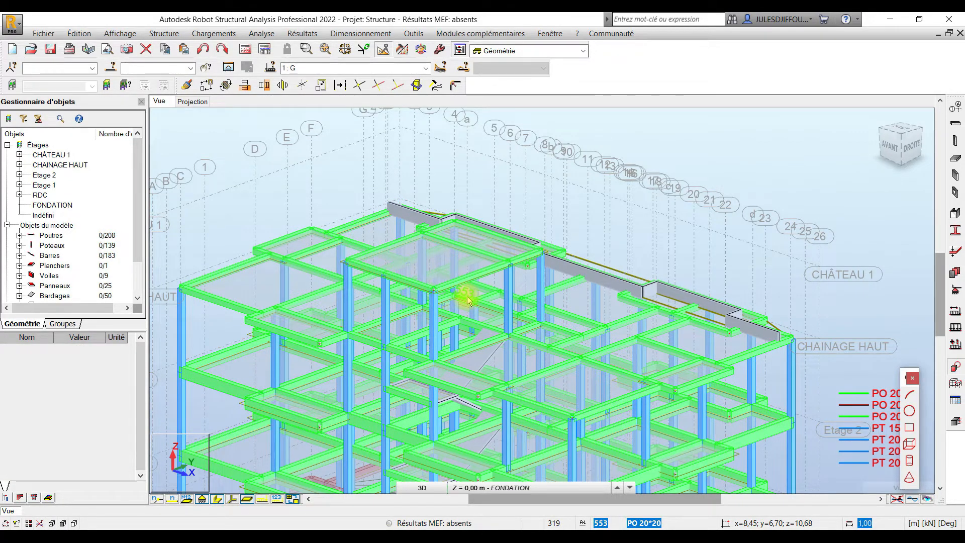
{"action": "scroll", "coordinate": [468, 300], "scroll_direction": "up", "scroll_amount": 1}
{"action": "scroll", "coordinate": [460, 297], "scroll_direction": "up", "scroll_amount": 1}
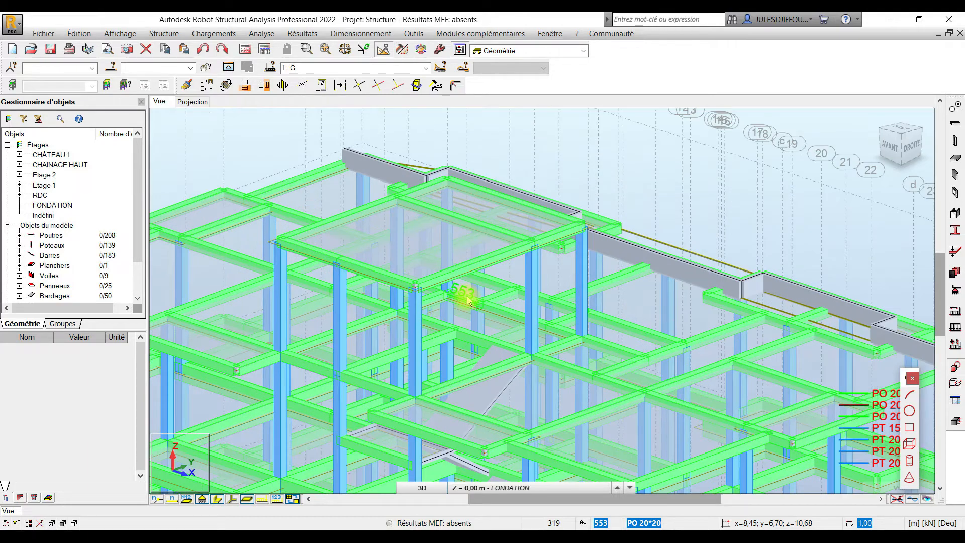
{"action": "left_click", "coordinate": [355, 328], "text": "ctrl"}
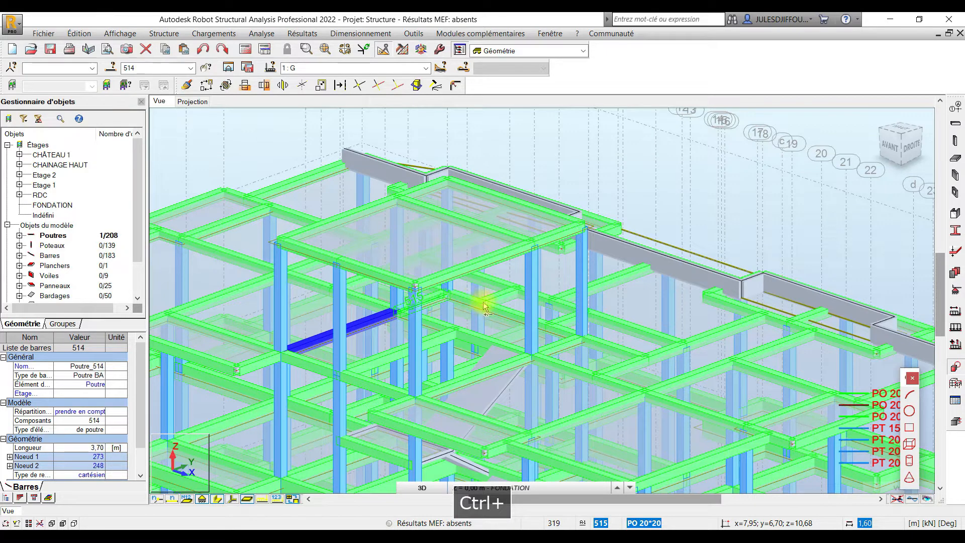
{"action": "left_click", "coordinate": [467, 297], "text": "ctrl"}
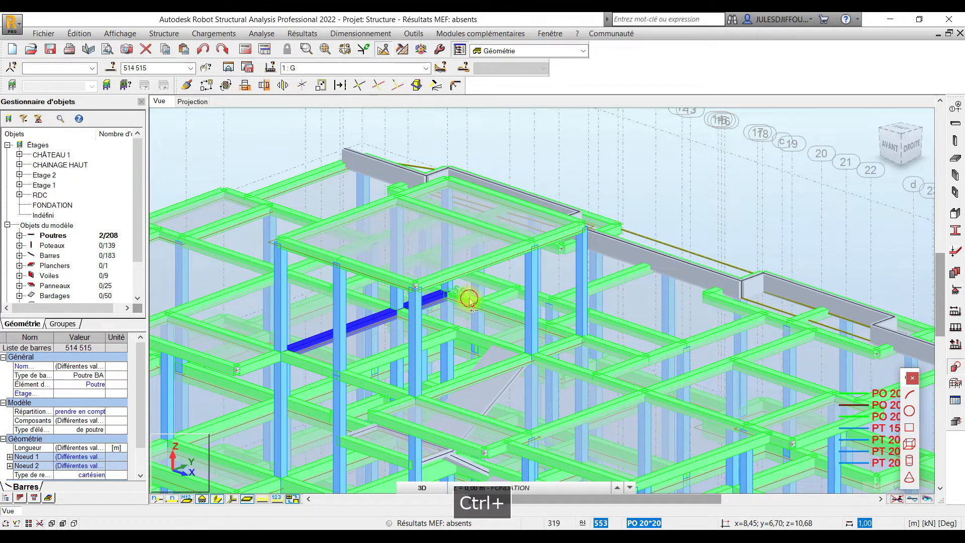
{"action": "left_click", "coordinate": [469, 300], "text": "ctrl"}
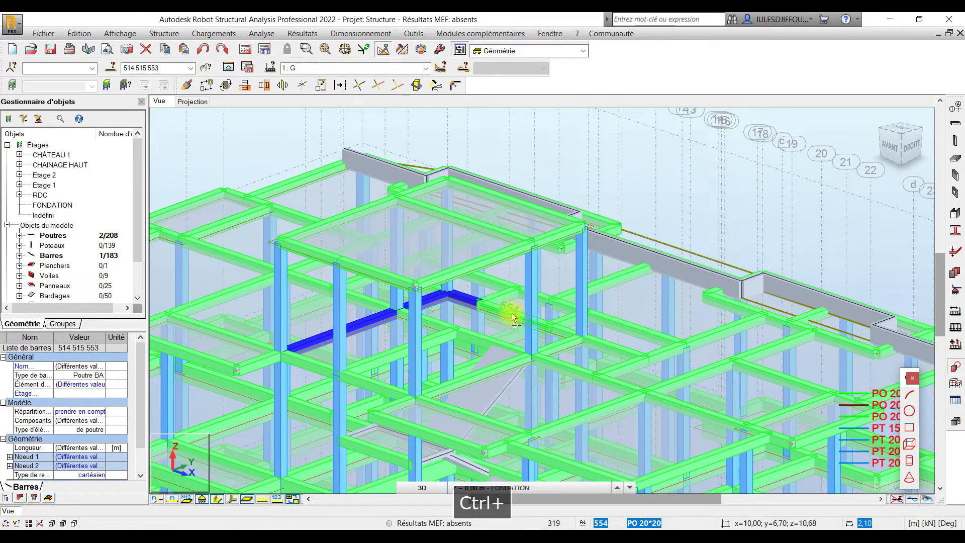
{"action": "left_click", "coordinate": [512, 312], "text": "ctrl"}
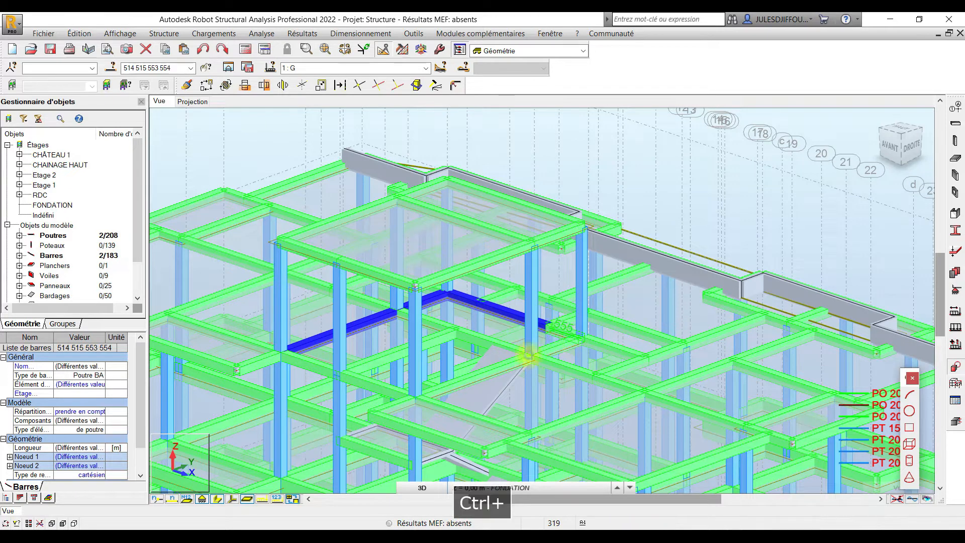
{"action": "left_click", "coordinate": [556, 339], "text": "ctrl"}
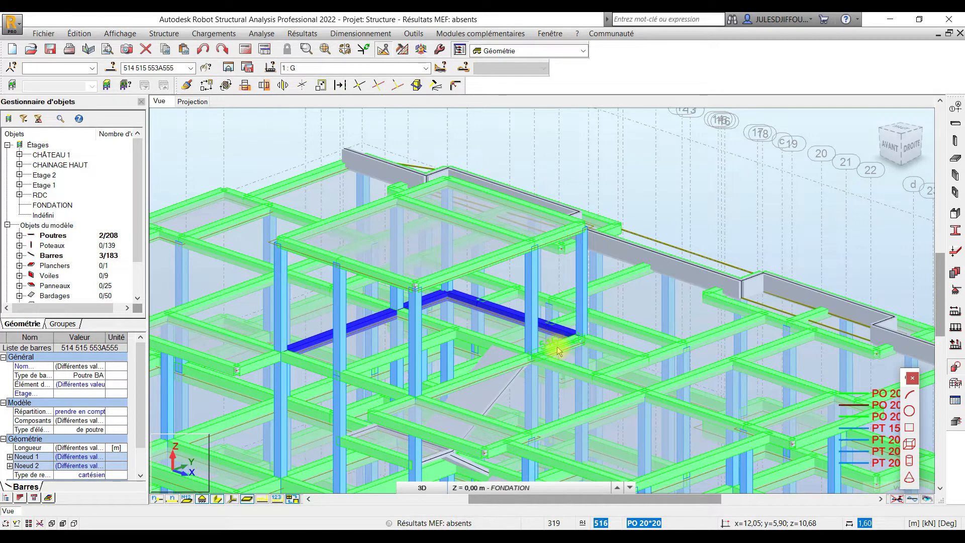
{"action": "left_click", "coordinate": [486, 380], "text": "ctrl"}
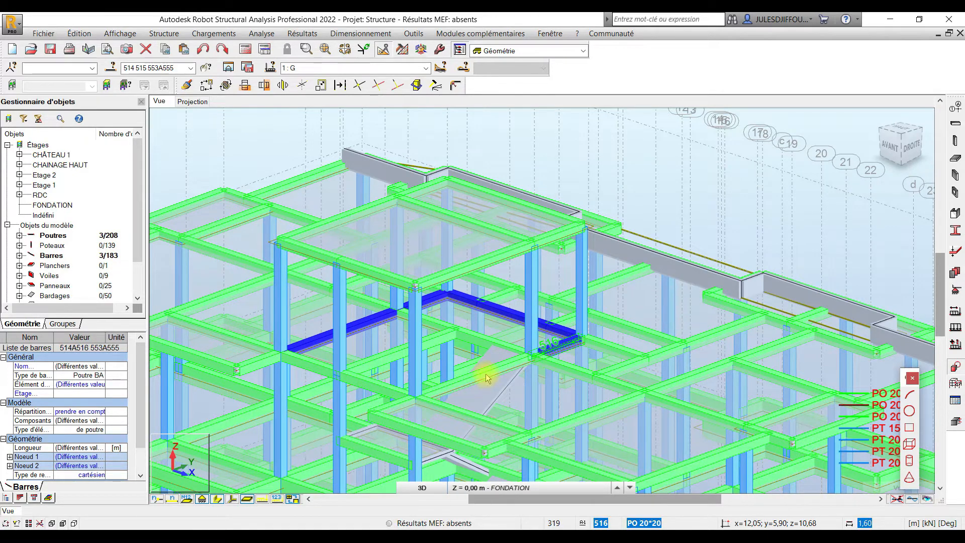
{"action": "left_click", "coordinate": [374, 382], "text": "ctrl"}
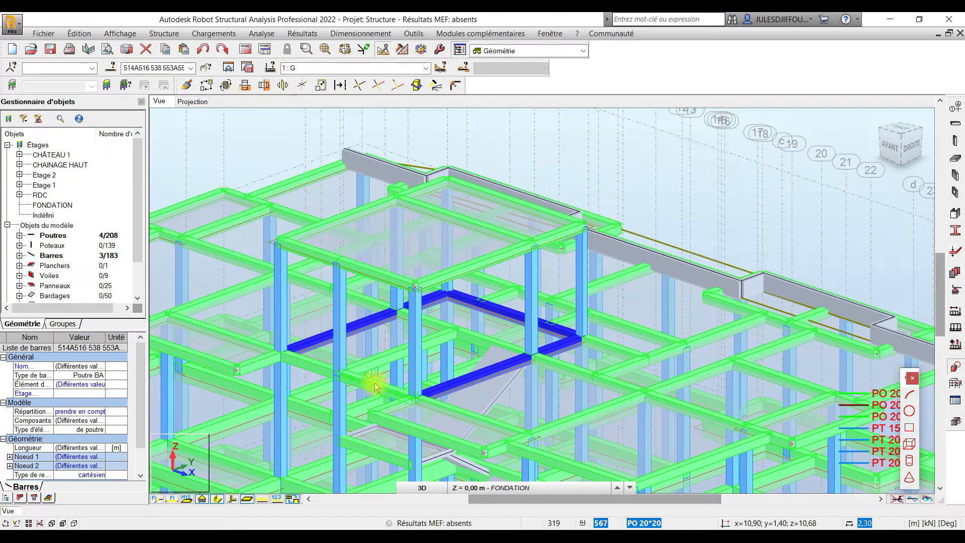
{"action": "left_click", "coordinate": [321, 366], "text": "ctrl"}
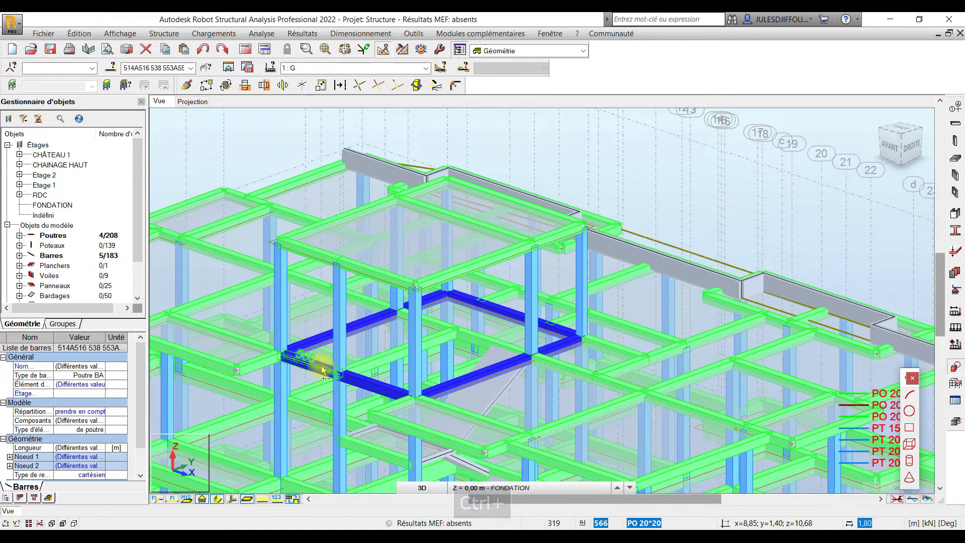
Apply a uniform surface load of -6.5792 kPa in global Z under case G to the selected château base beams
{"action": "left_click", "coordinate": [209, 33]}
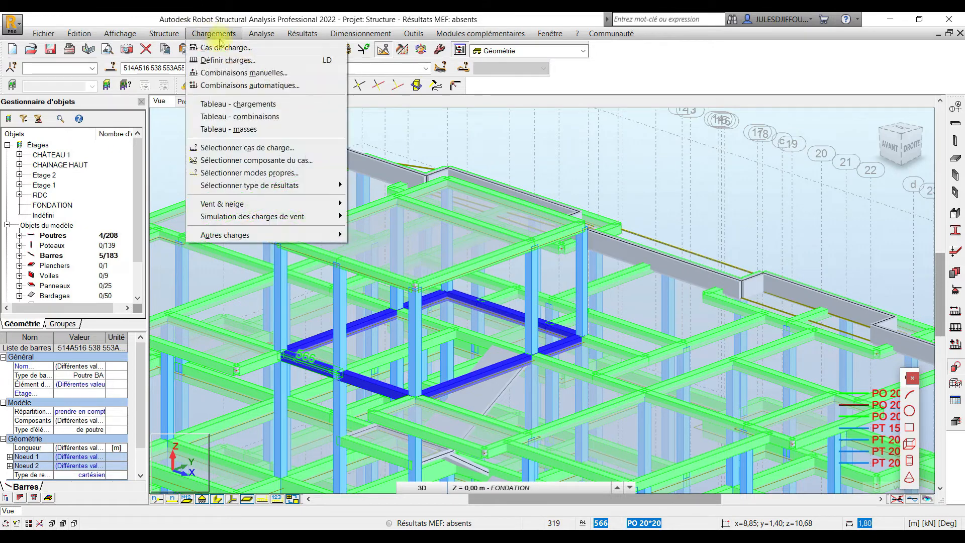
{"action": "left_click", "coordinate": [224, 60]}
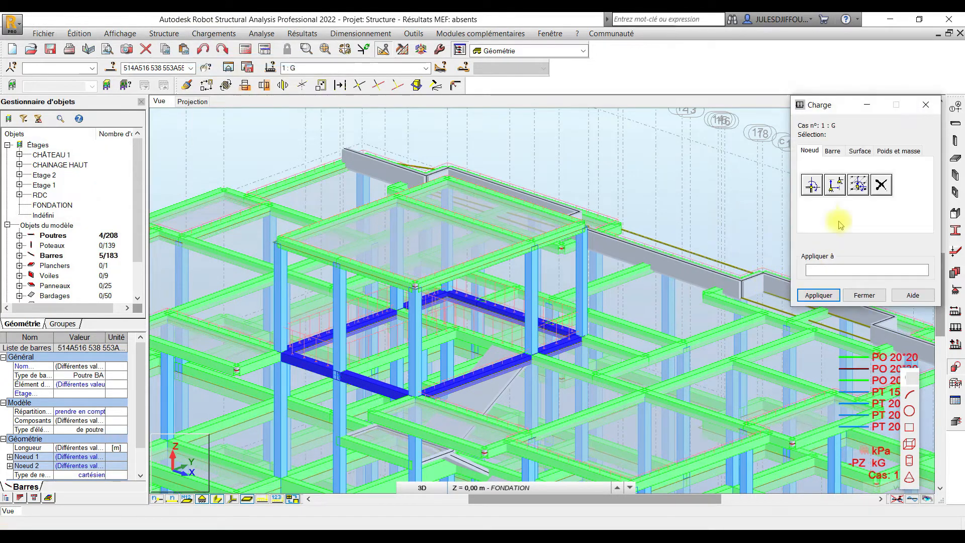
{"action": "left_click", "coordinate": [860, 150]}
{"action": "left_click", "coordinate": [810, 185]}
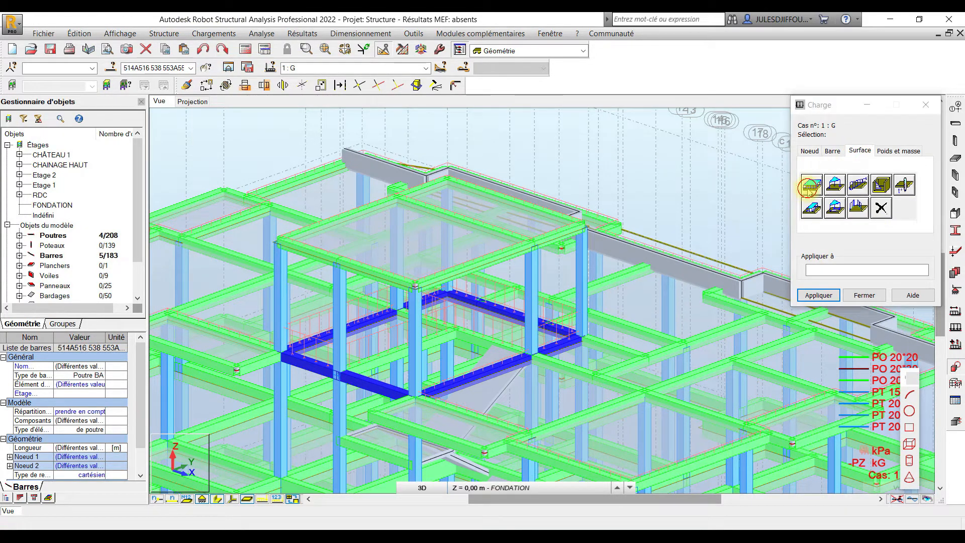
{"action": "left_click", "coordinate": [879, 263]}
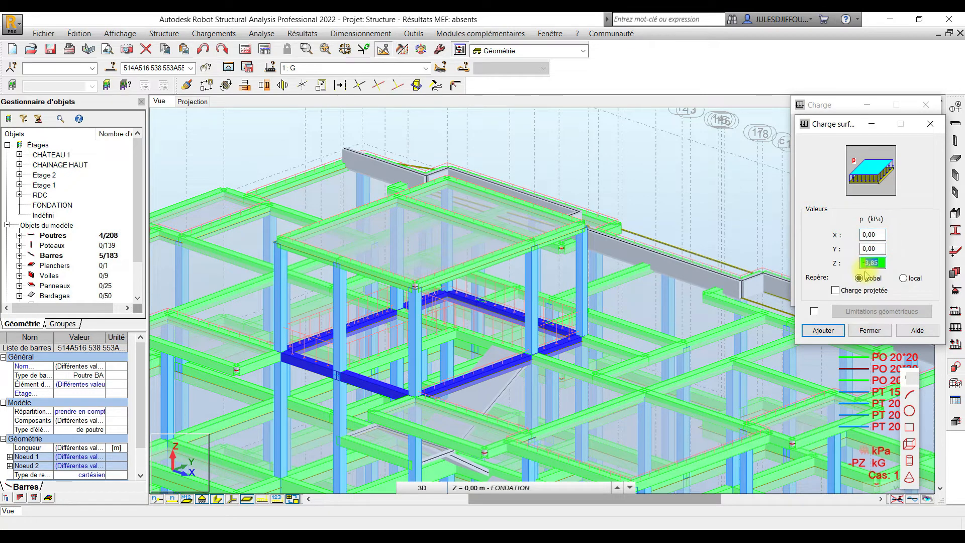
{"action": "type", "text": "6.5792"}
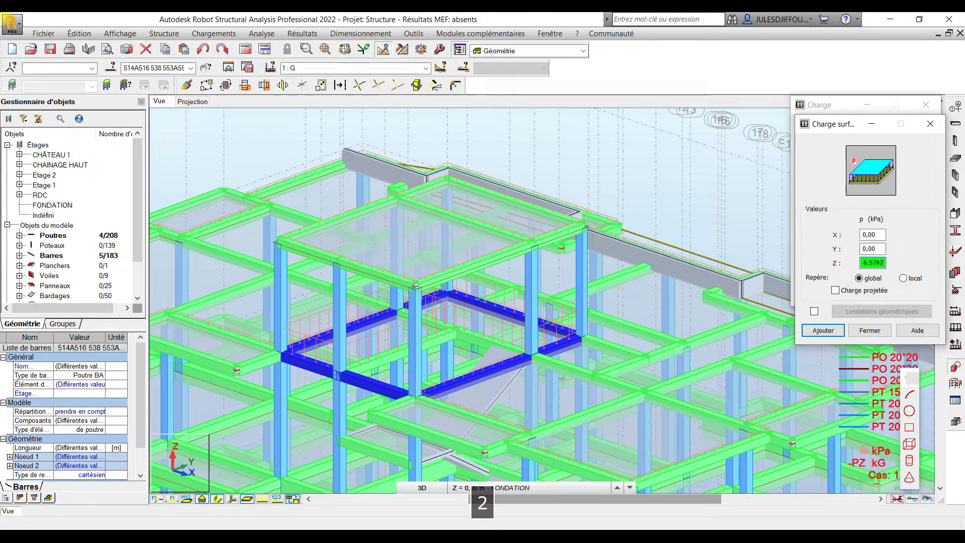
{"action": "left_click", "coordinate": [819, 329]}
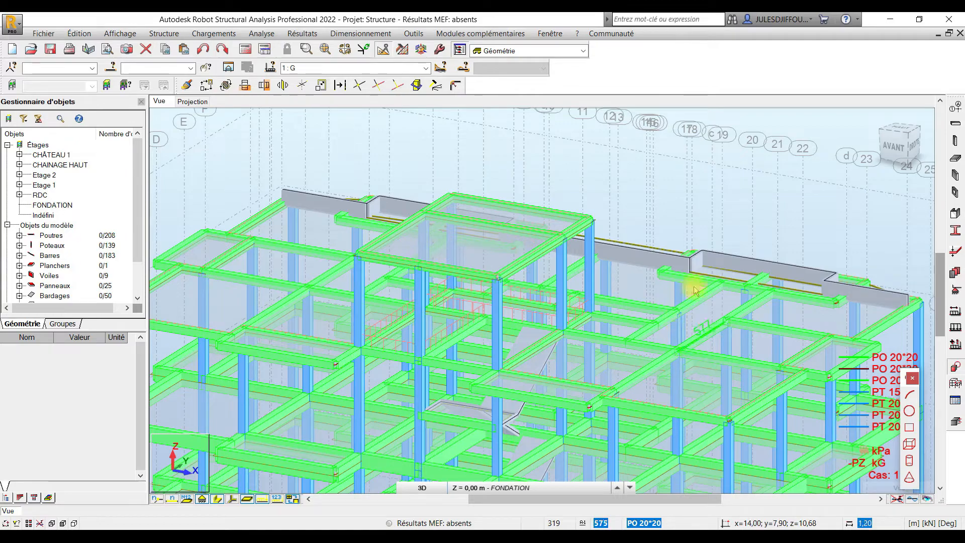
Look up the acrotère's self-weight formula and live load Q in the Word calculation note, then return to the structural model
{"action": "middle_click_drag", "start_coordinate": [784, 241], "coordinate": [725, 327], "text": "shift"}
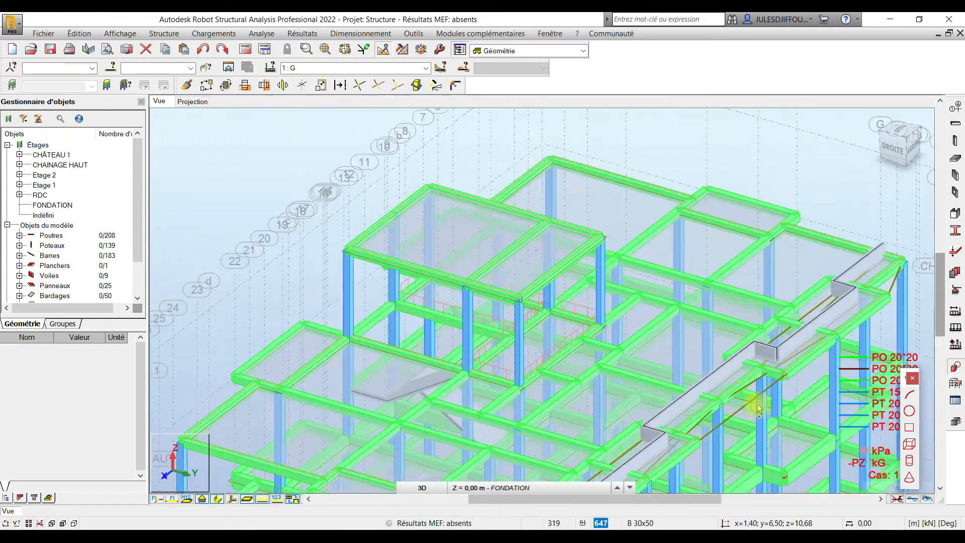
{"action": "middle_click_drag", "start_coordinate": [756, 404], "coordinate": [704, 302]}
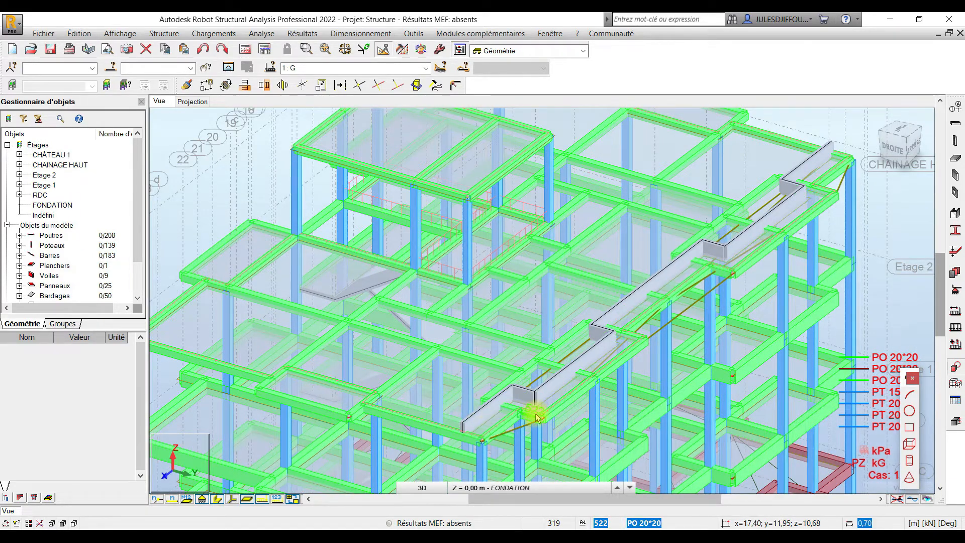
{"action": "scroll", "coordinate": [532, 415], "scroll_direction": "up", "scroll_amount": 4}
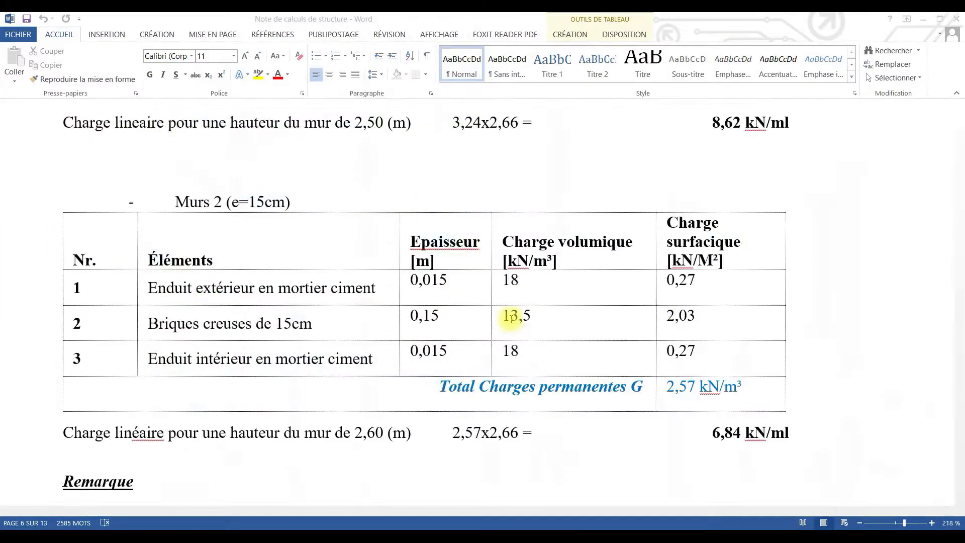
{"action": "scroll", "coordinate": [508, 317], "scroll_direction": "down", "scroll_amount": 10}
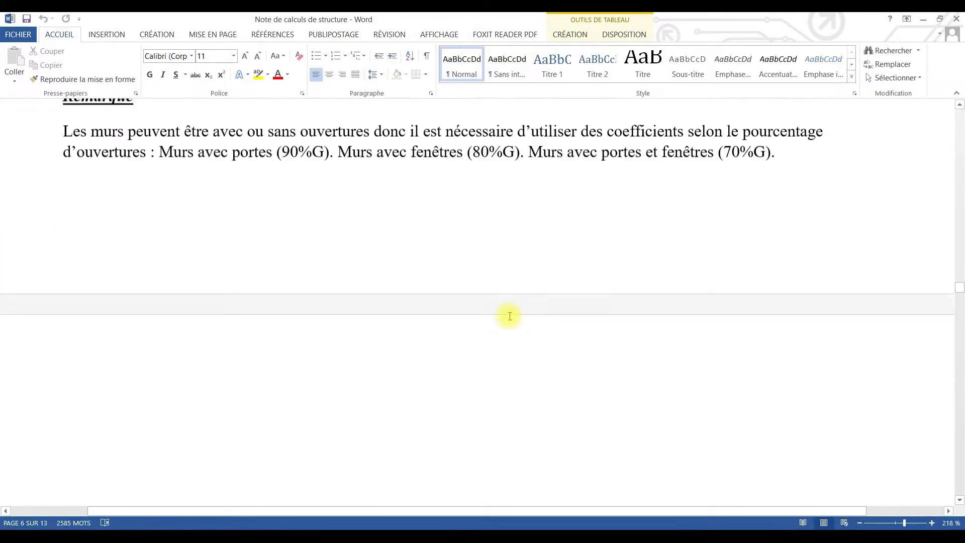
{"action": "left_click_drag", "start_coordinate": [960, 301], "coordinate": [960, 321]}
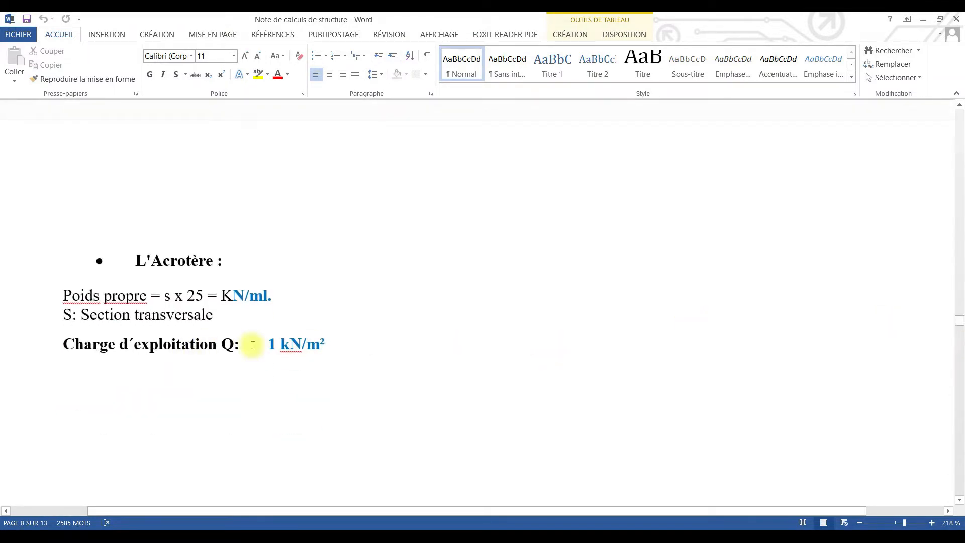
{"action": "left_click", "coordinate": [929, 19]}
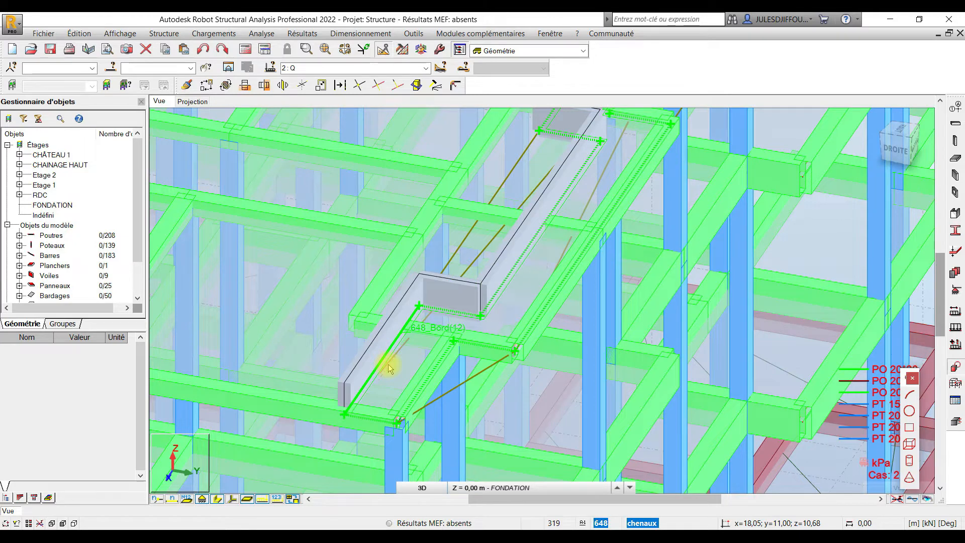
Select the chenaux slab and apply a uniform surface load of -1.00 kPa in global Z under case 2: Q
{"action": "left_click", "coordinate": [388, 363]}
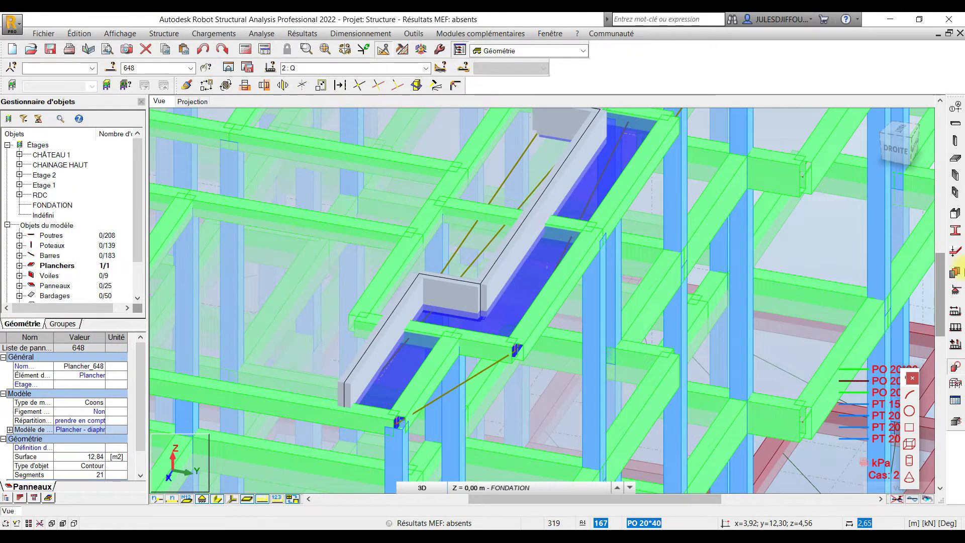
{"action": "left_click", "coordinate": [955, 327]}
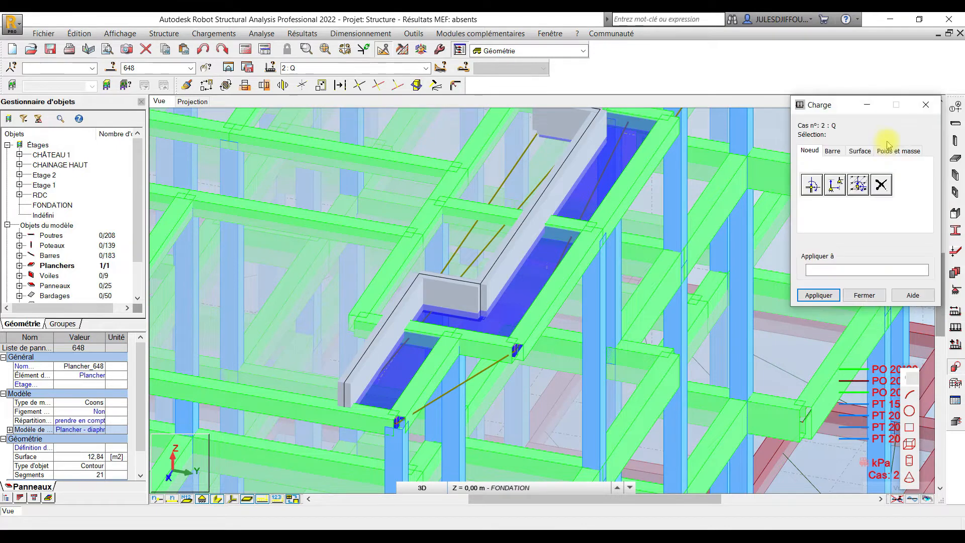
{"action": "left_click", "coordinate": [855, 152]}
{"action": "left_click", "coordinate": [812, 185]}
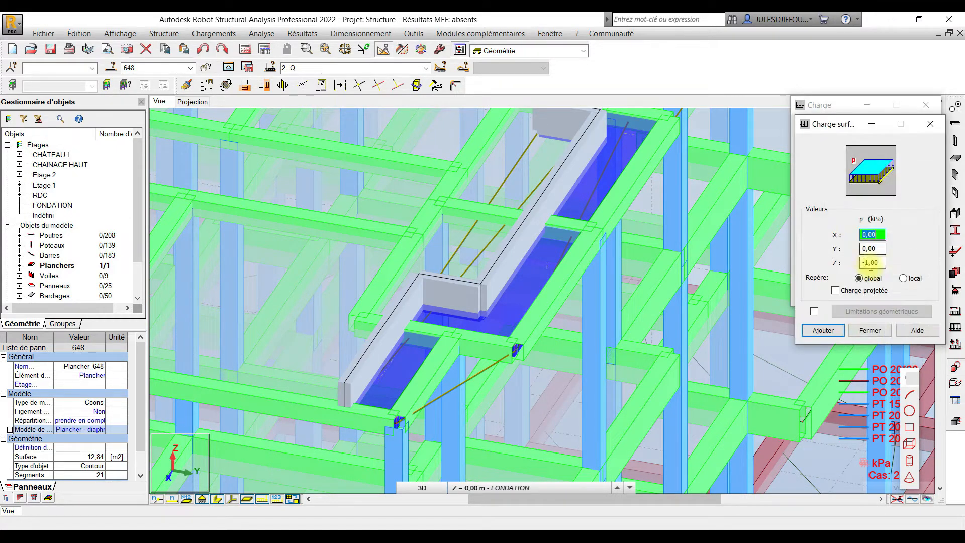
{"action": "left_click", "coordinate": [880, 264]}
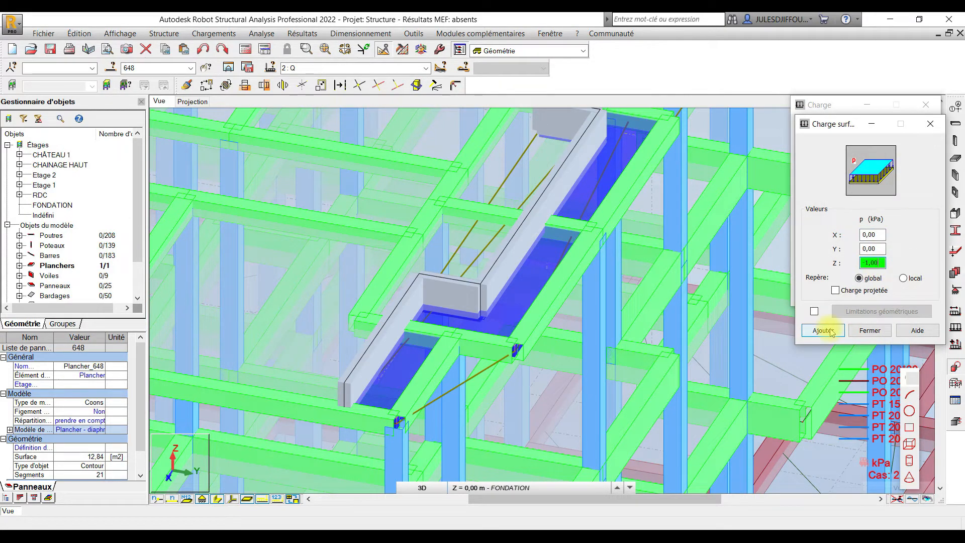
{"action": "left_click", "coordinate": [823, 330]}
{"action": "left_click", "coordinate": [820, 295]}
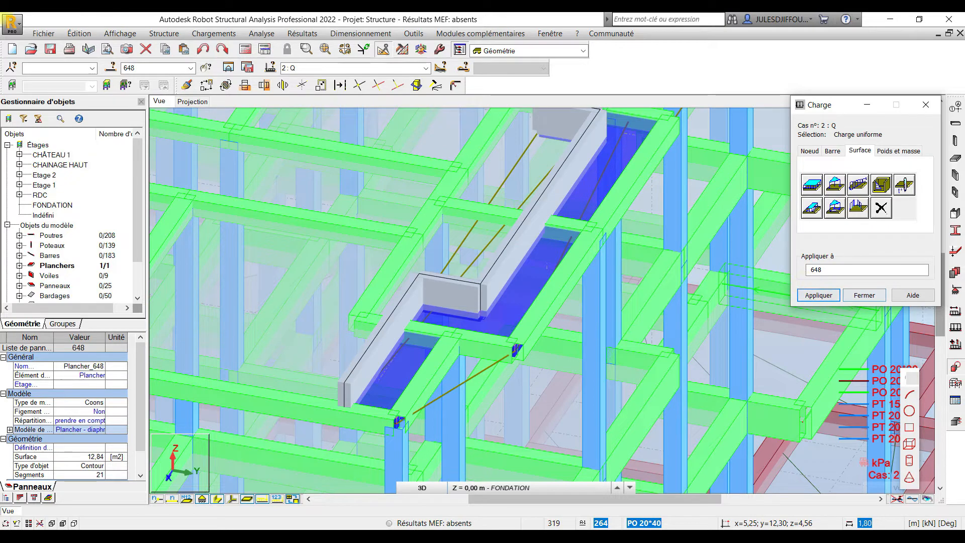
{"action": "left_click", "coordinate": [264, 502]}
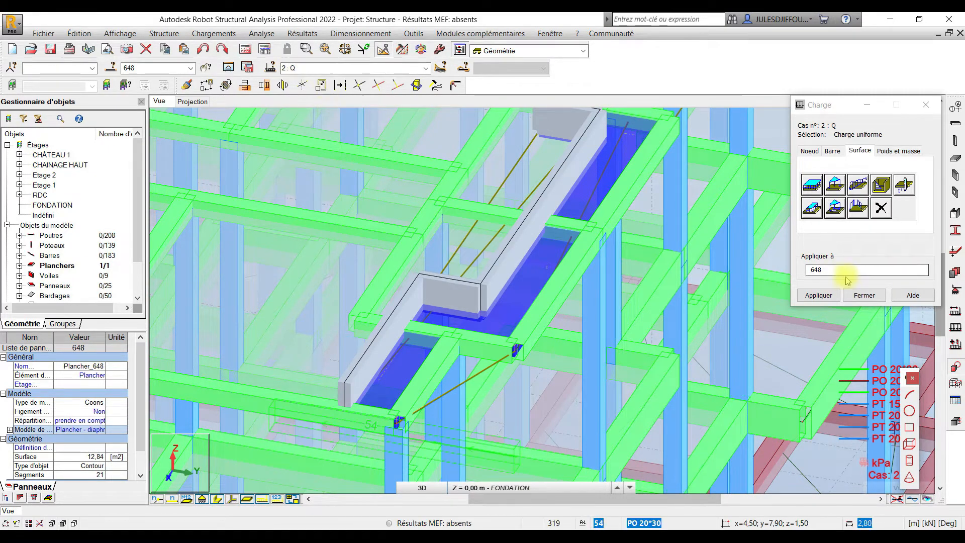
{"action": "left_click", "coordinate": [819, 296]}
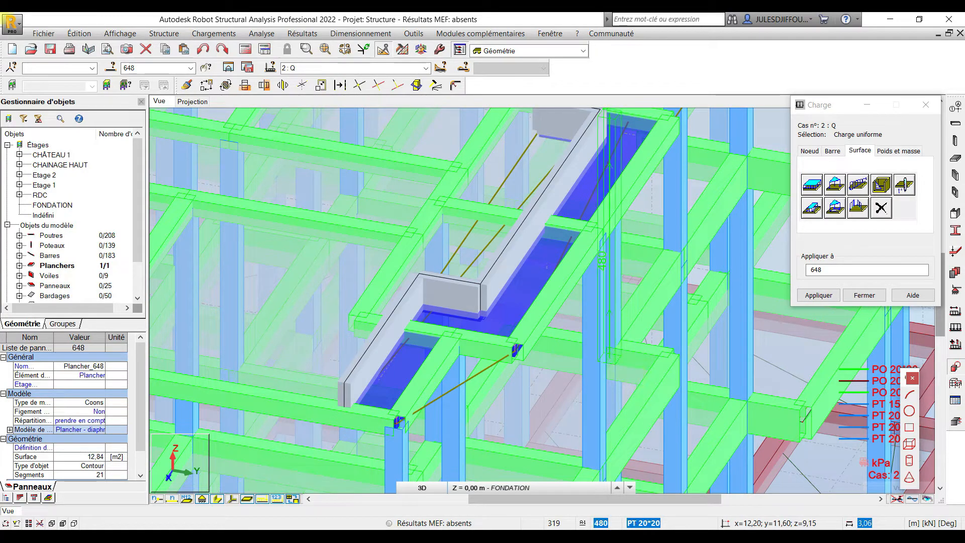
{"action": "scroll", "coordinate": [631, 310], "scroll_direction": "down", "scroll_amount": 3}
{"action": "middle_click_drag", "start_coordinate": [631, 310], "coordinate": [537, 411]}
{"action": "scroll", "coordinate": [555, 330], "scroll_direction": "down", "scroll_amount": 4}
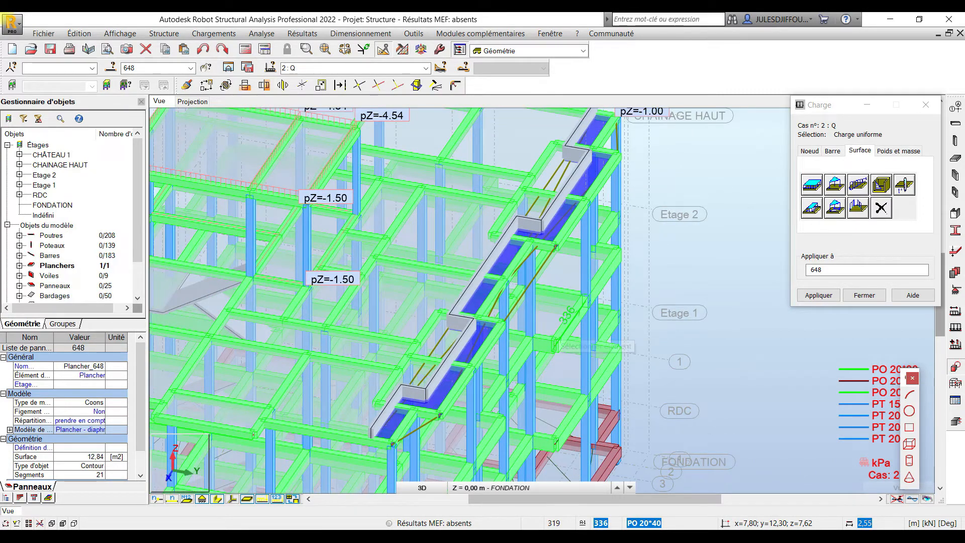
{"action": "scroll", "coordinate": [583, 334], "scroll_direction": "down", "scroll_amount": 3}
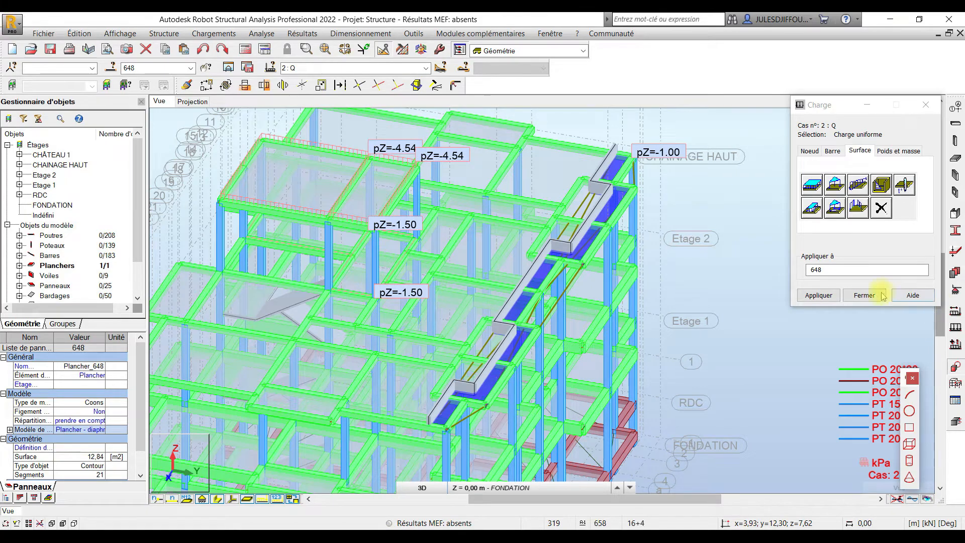
{"action": "left_click", "coordinate": [865, 295]}
{"action": "middle_click_drag", "start_coordinate": [359, 305], "coordinate": [628, 290], "text": "shift"}
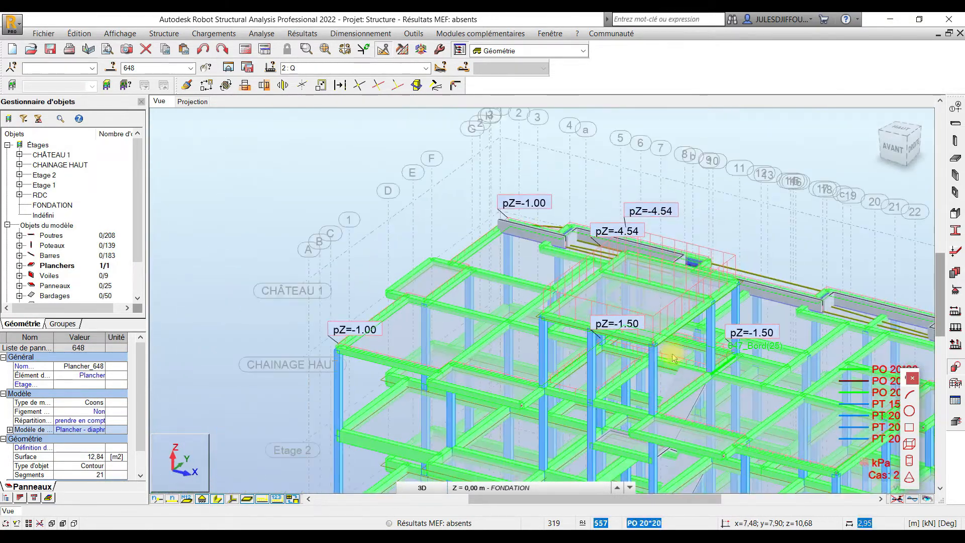
{"action": "scroll", "coordinate": [697, 381], "scroll_direction": "down", "scroll_amount": 3}
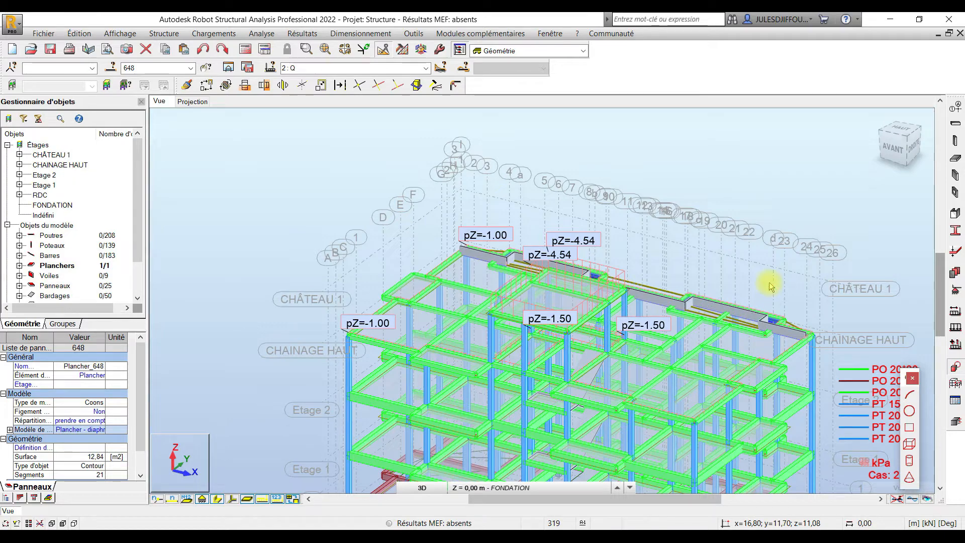
{"action": "middle_click_drag", "start_coordinate": [558, 385], "coordinate": [338, 276]}
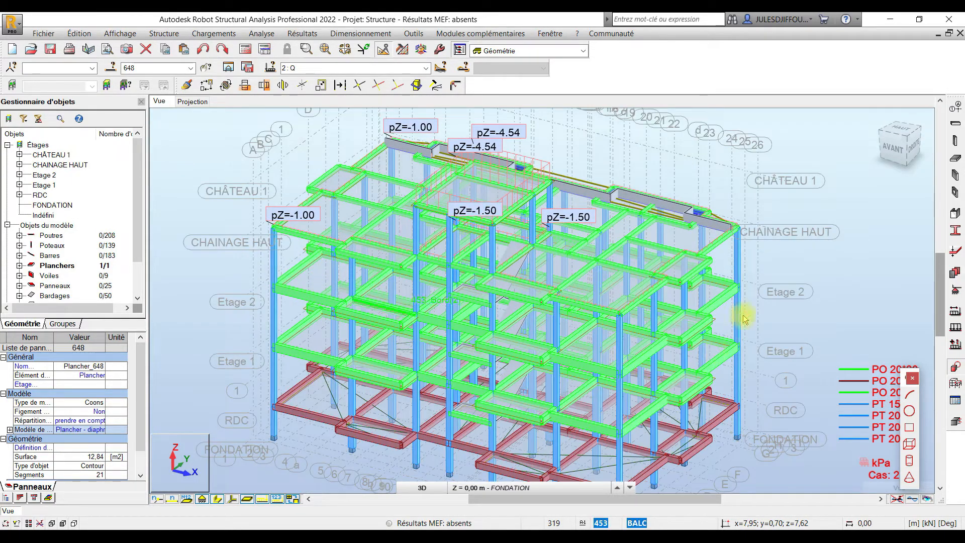
{"action": "scroll", "coordinate": [586, 411], "scroll_direction": "up", "scroll_amount": 3}
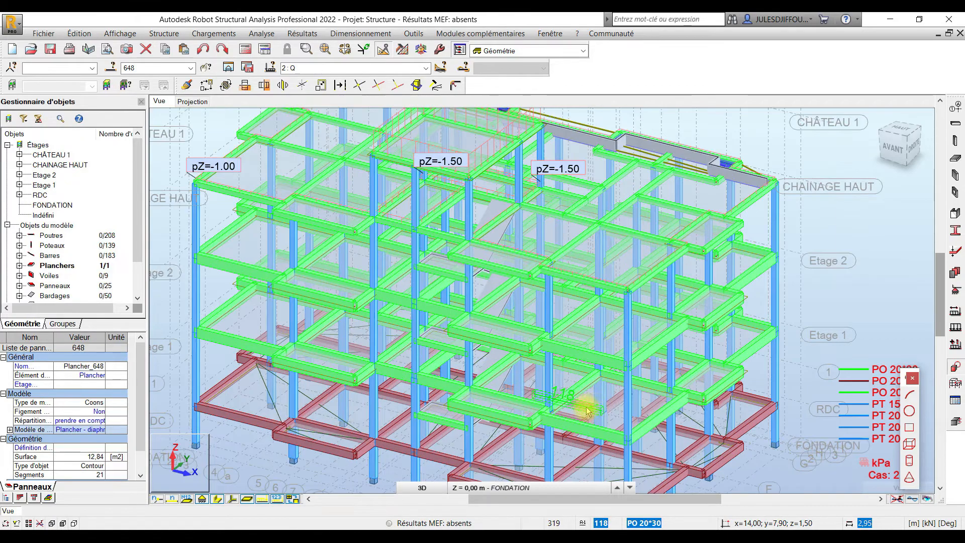
{"action": "middle_click_drag", "start_coordinate": [608, 404], "coordinate": [625, 409]}
{"action": "middle_click_drag", "start_coordinate": [642, 318], "coordinate": [662, 347]}
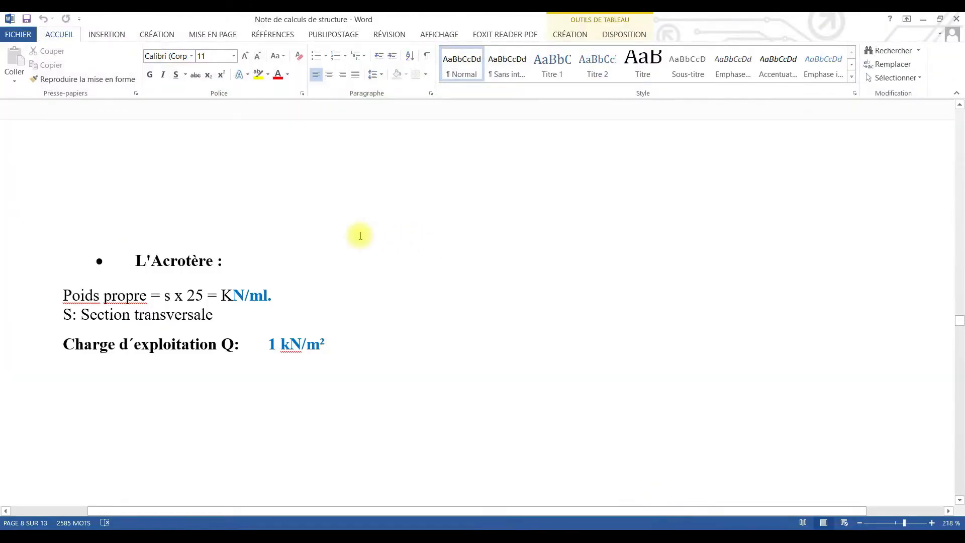
Look up the permanent G and live Q loads of the Planchers étages courants in the Word calculation note, then return to the structural model
{"action": "scroll", "coordinate": [360, 235], "scroll_direction": "up", "scroll_amount": 5}
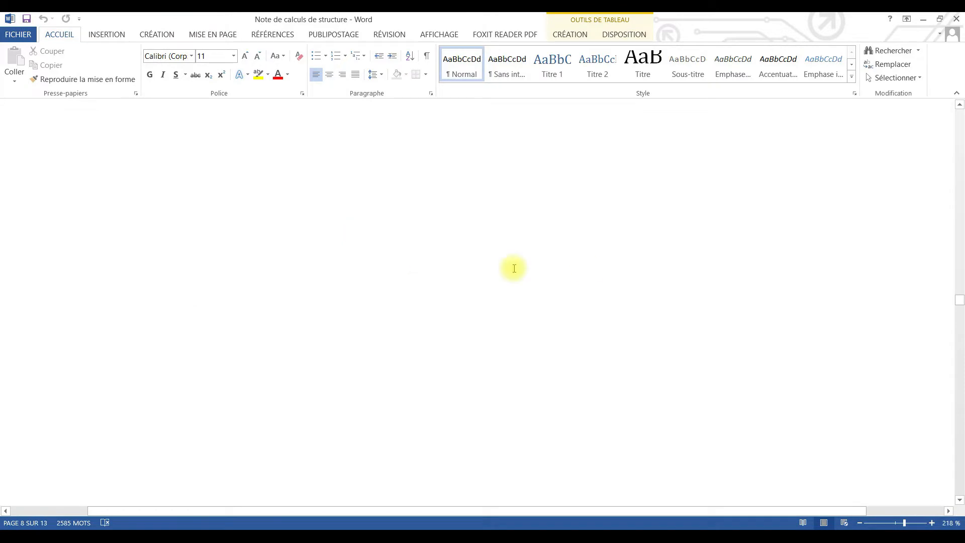
{"action": "scroll", "coordinate": [511, 237], "scroll_direction": "up", "scroll_amount": 5}
{"action": "scroll", "coordinate": [523, 224], "scroll_direction": "down", "scroll_amount": 10}
{"action": "scroll", "coordinate": [524, 224], "scroll_direction": "up", "scroll_amount": 8}
{"action": "scroll", "coordinate": [524, 223], "scroll_direction": "up", "scroll_amount": 15}
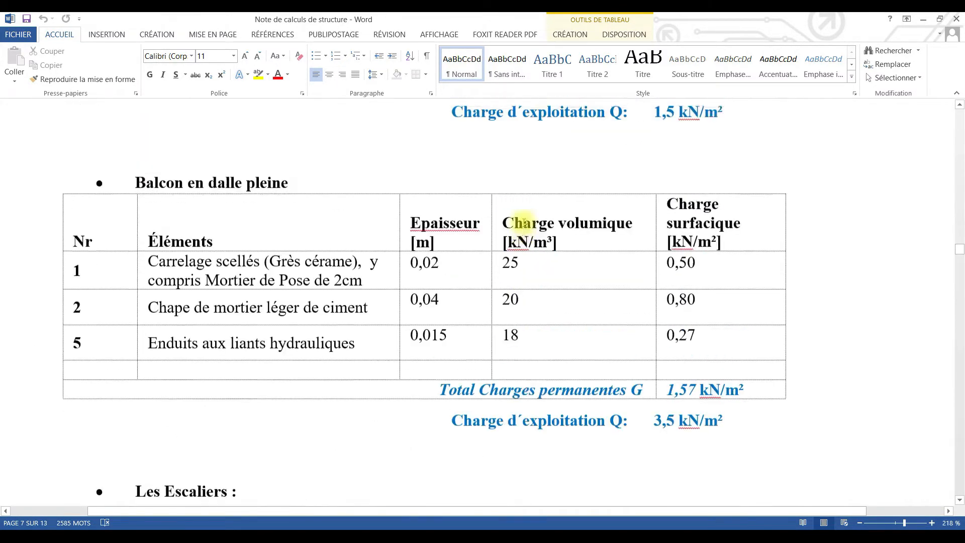
{"action": "scroll", "coordinate": [523, 220], "scroll_direction": "up", "scroll_amount": 2}
{"action": "scroll", "coordinate": [518, 221], "scroll_direction": "down", "scroll_amount": 9}
{"action": "scroll", "coordinate": [508, 223], "scroll_direction": "down", "scroll_amount": 3}
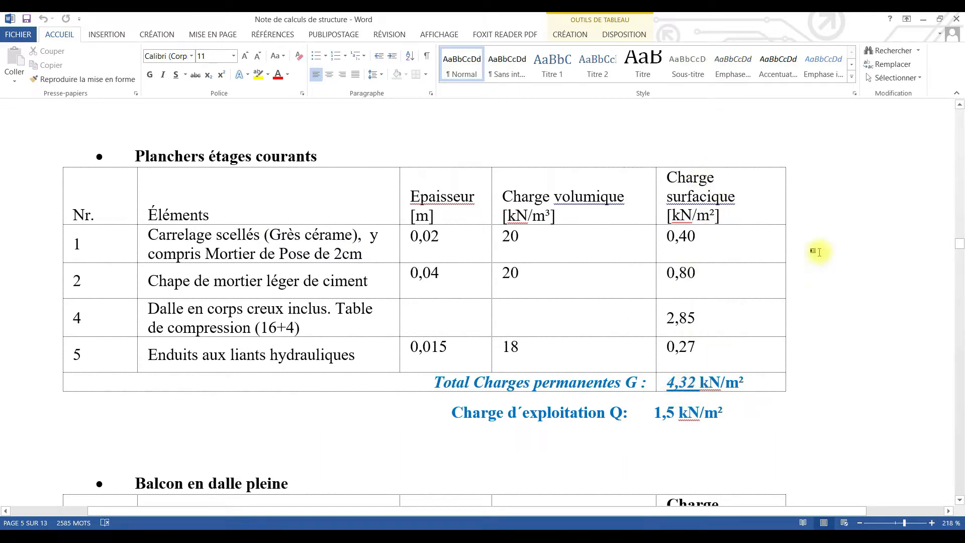
{"action": "left_click", "coordinate": [926, 22]}
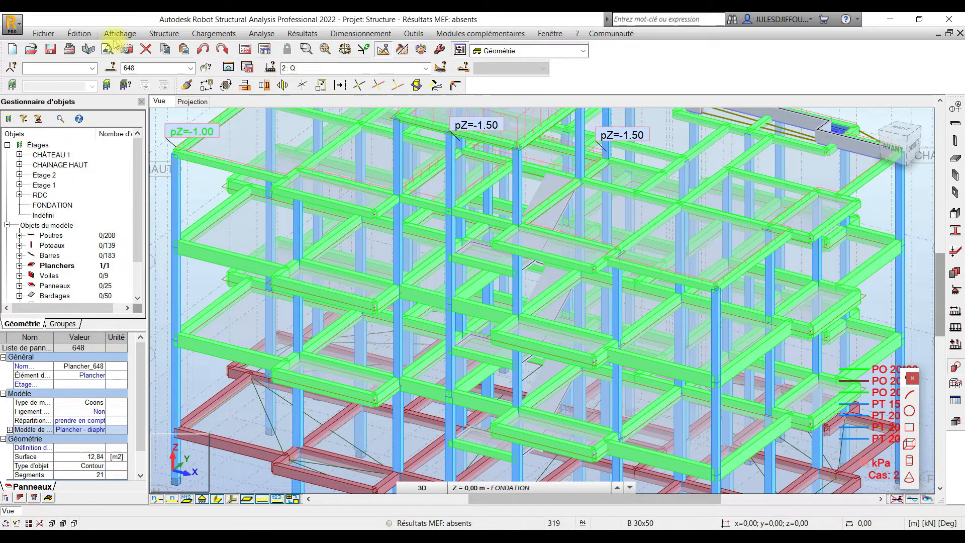
Open the Sélection tool and make 1: G the active load case
{"action": "left_click", "coordinate": [91, 34]}
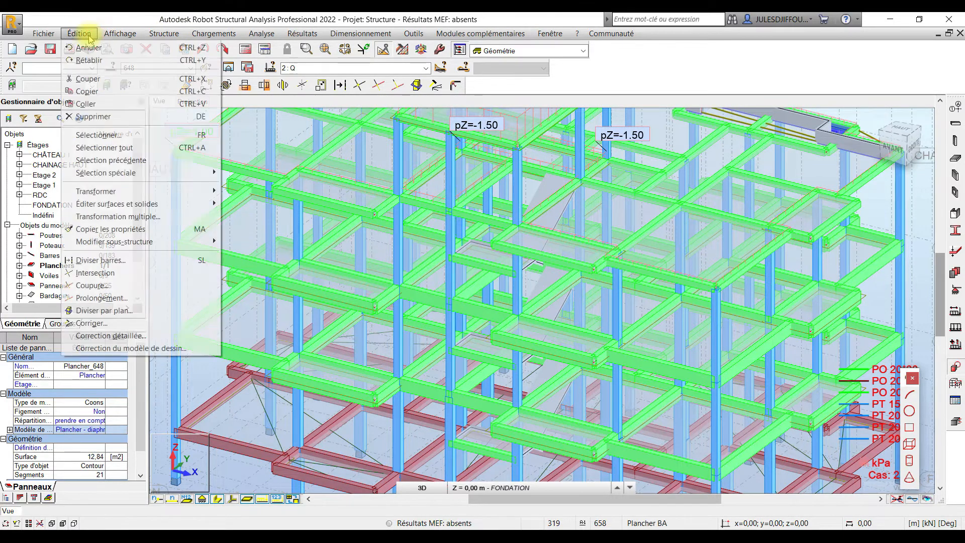
{"action": "left_click", "coordinate": [121, 133]}
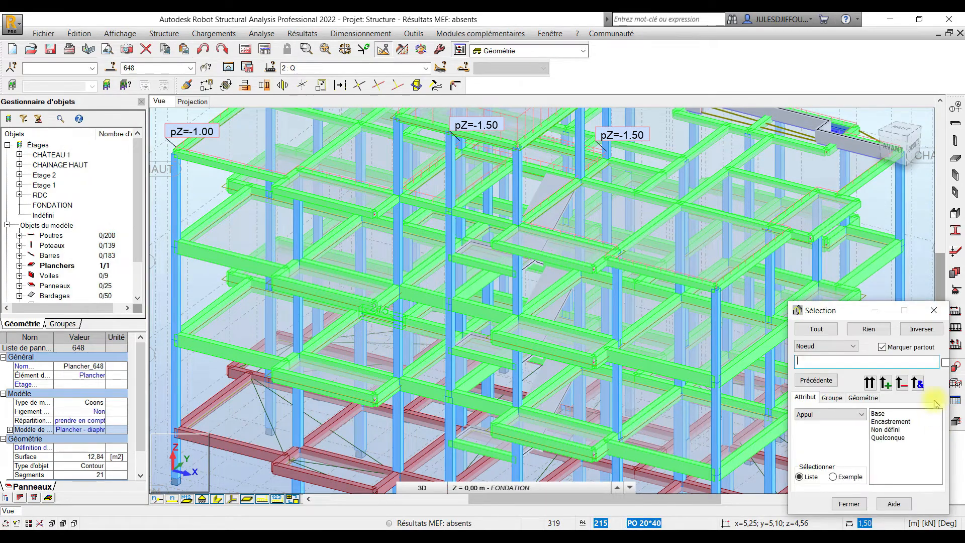
{"action": "left_click", "coordinate": [426, 68]}
{"action": "left_click", "coordinate": [318, 80]}
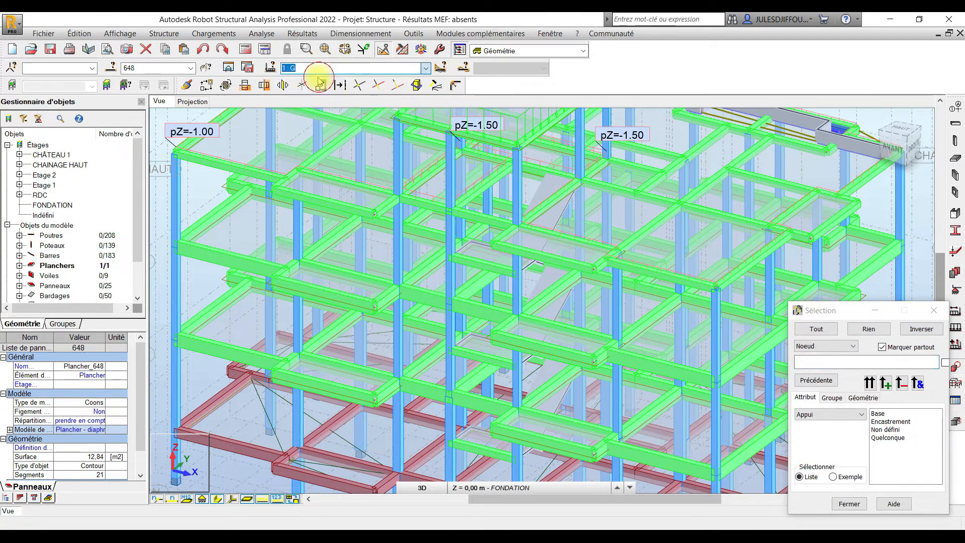
{"action": "left_click", "coordinate": [826, 346]}
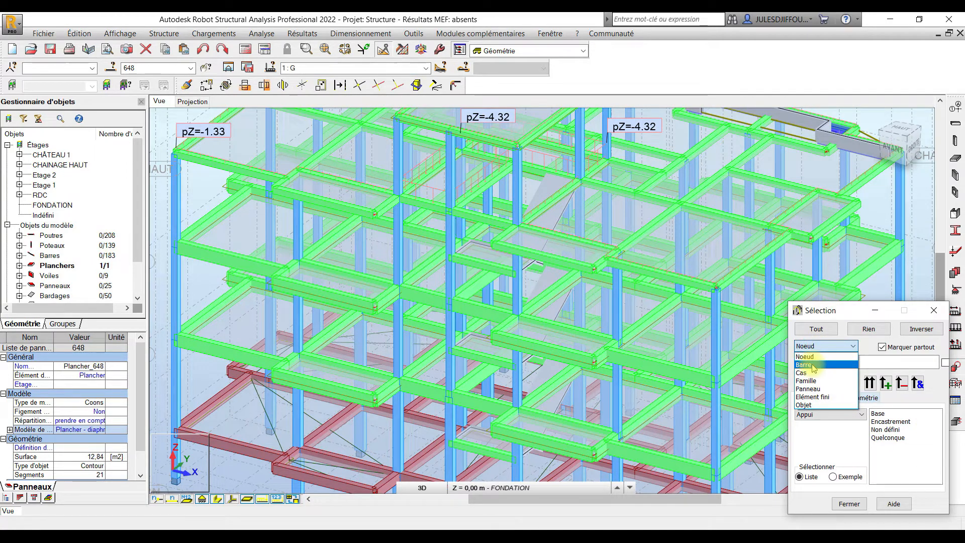
{"action": "left_click", "coordinate": [812, 397]}
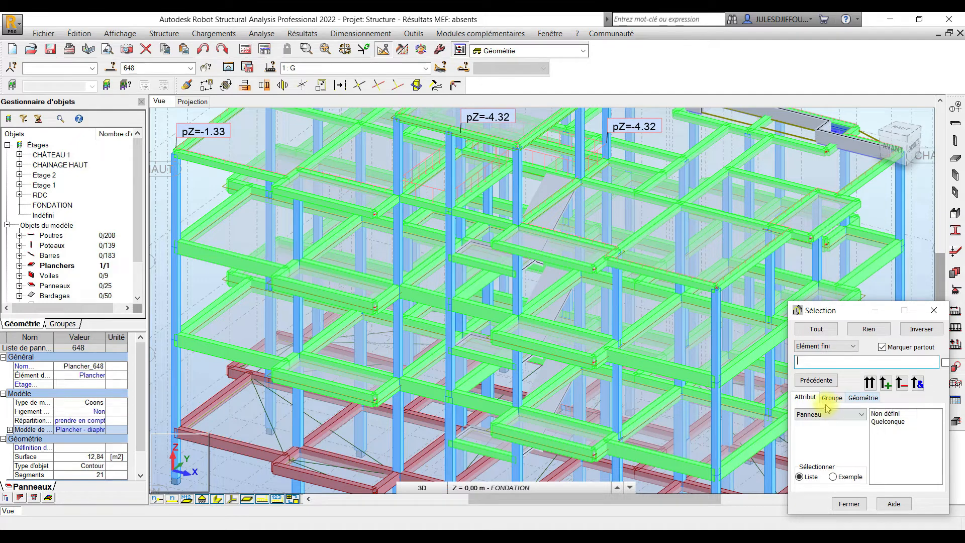
{"action": "left_click", "coordinate": [811, 347]}
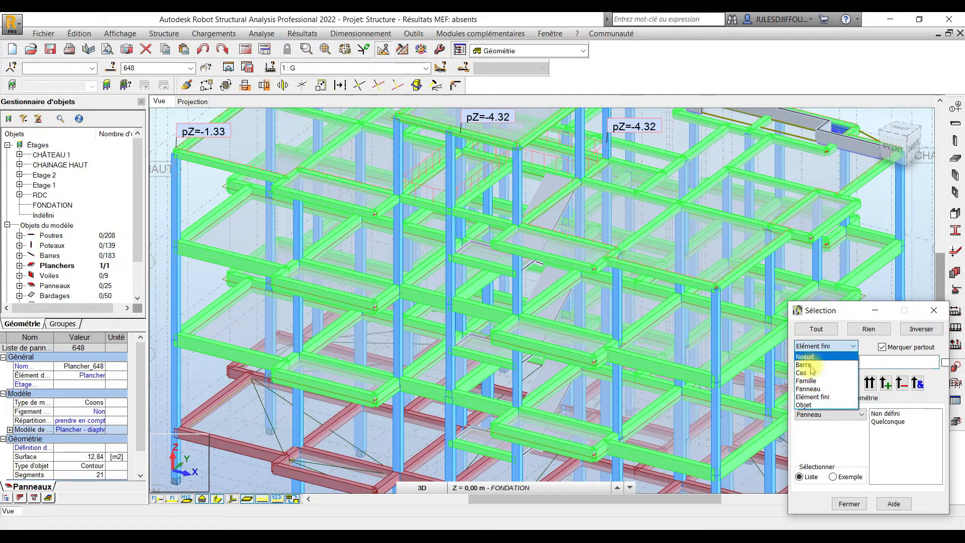
{"action": "left_click", "coordinate": [814, 398]}
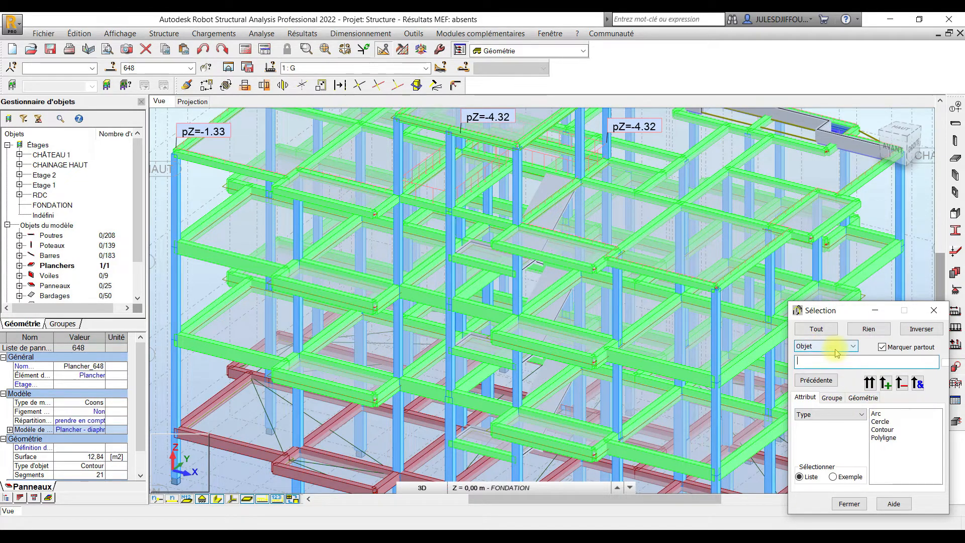
{"action": "left_click", "coordinate": [885, 438]}
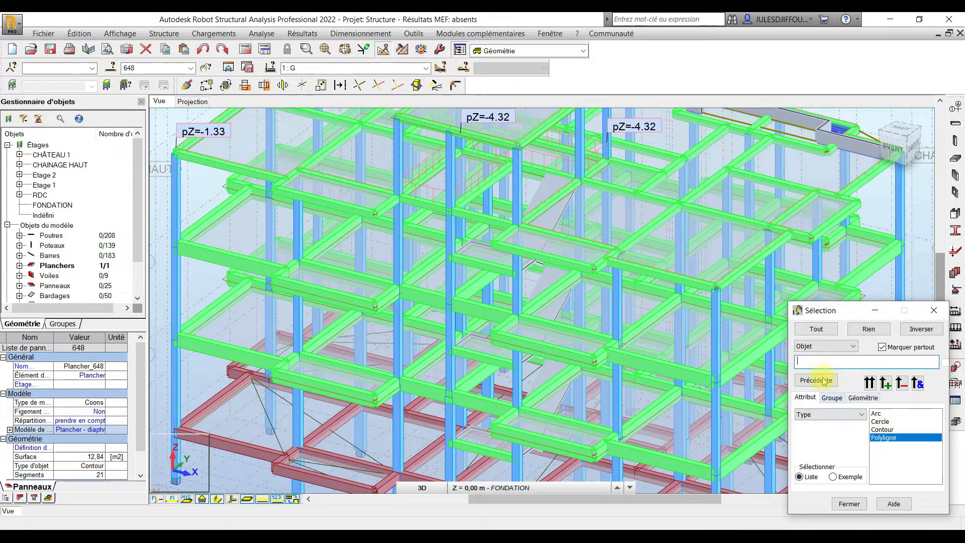
{"action": "left_click", "coordinate": [805, 346]}
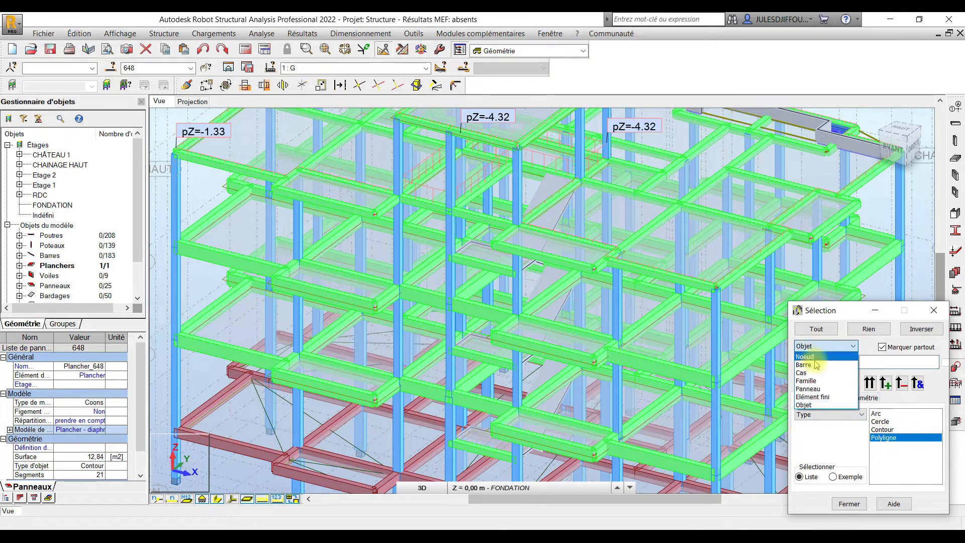
{"action": "left_click", "coordinate": [819, 397]}
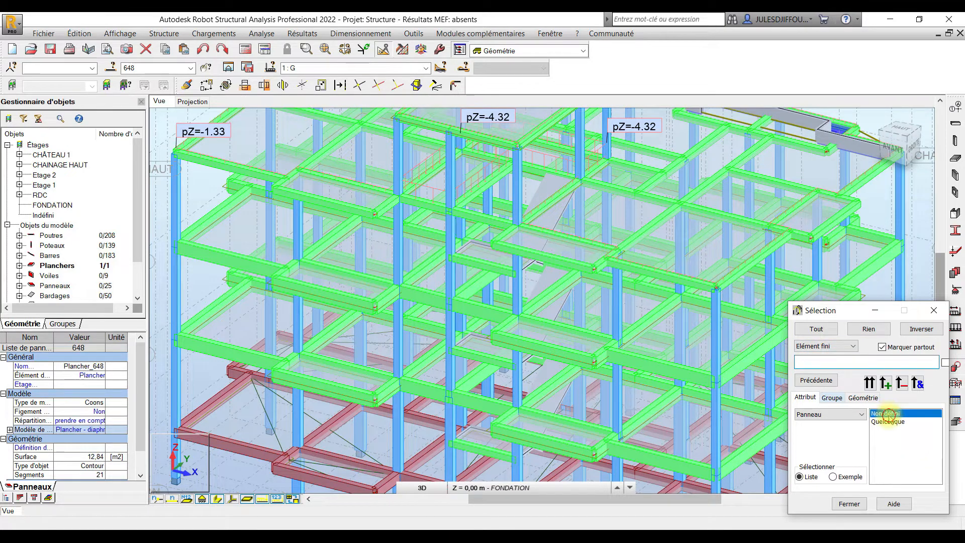
{"action": "left_click", "coordinate": [888, 423]}
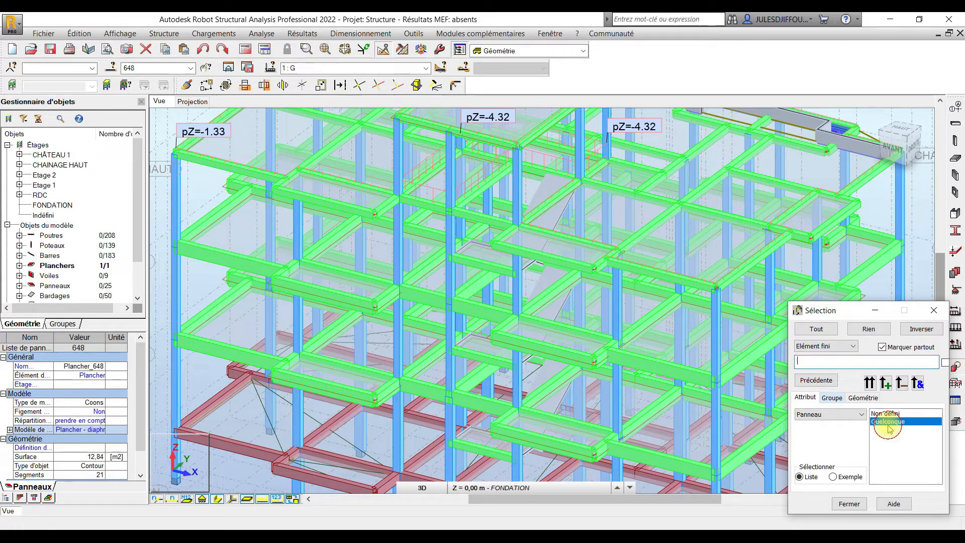
Select all objects of type Contour in the model by attribute
{"action": "left_click", "coordinate": [812, 346]}
{"action": "left_click", "coordinate": [818, 406]}
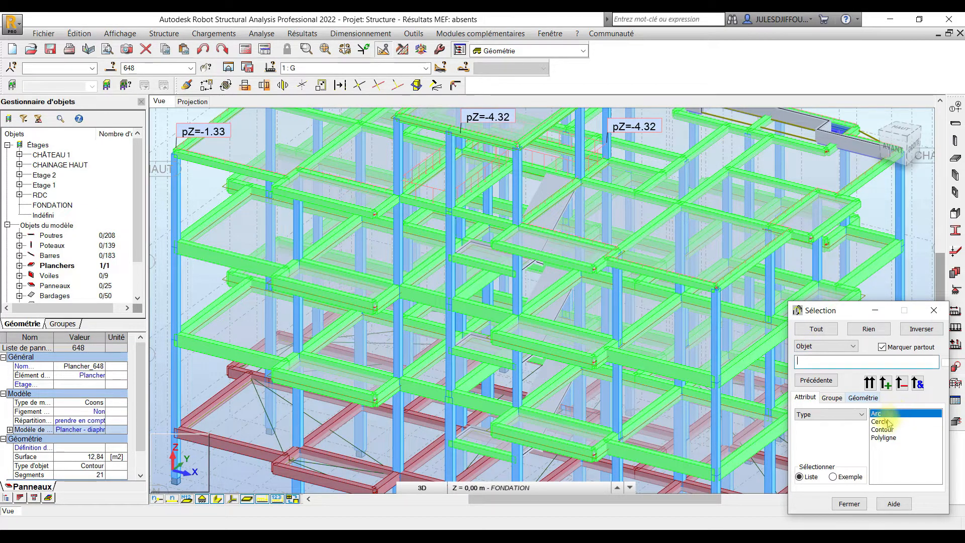
{"action": "left_click", "coordinate": [888, 422]}
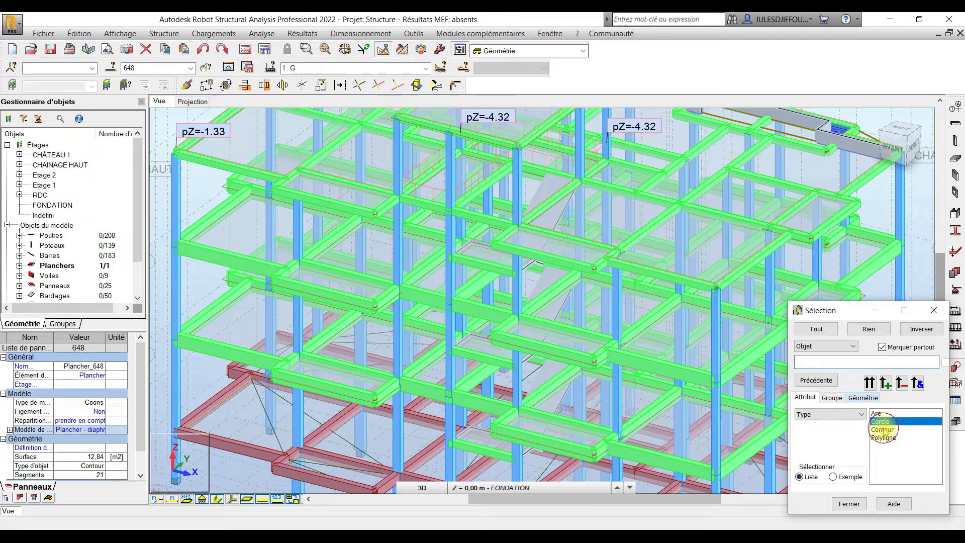
{"action": "left_click", "coordinate": [885, 432]}
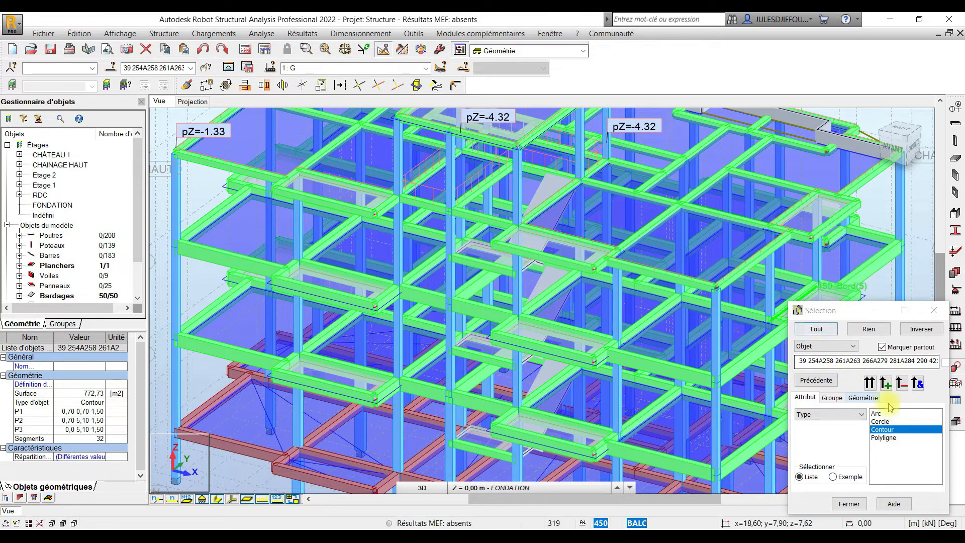
Narrow the selected contours to those at the Etage 2 level by intersecting them with Z from 7.62 to 7.62
{"action": "left_click", "coordinate": [869, 400]}
{"action": "left_click", "coordinate": [862, 480]}
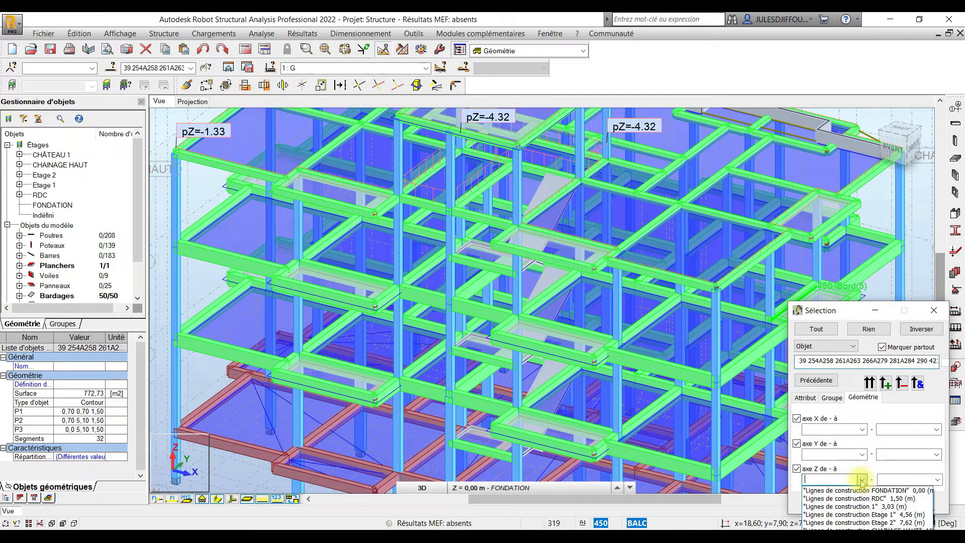
{"action": "left_click", "coordinate": [862, 523]}
{"action": "left_click", "coordinate": [938, 479]}
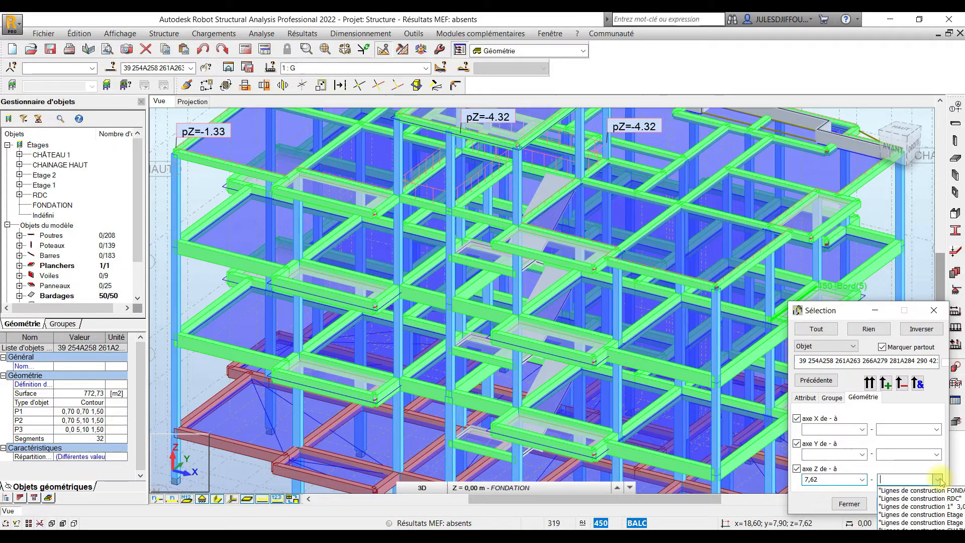
{"action": "left_click", "coordinate": [905, 519]}
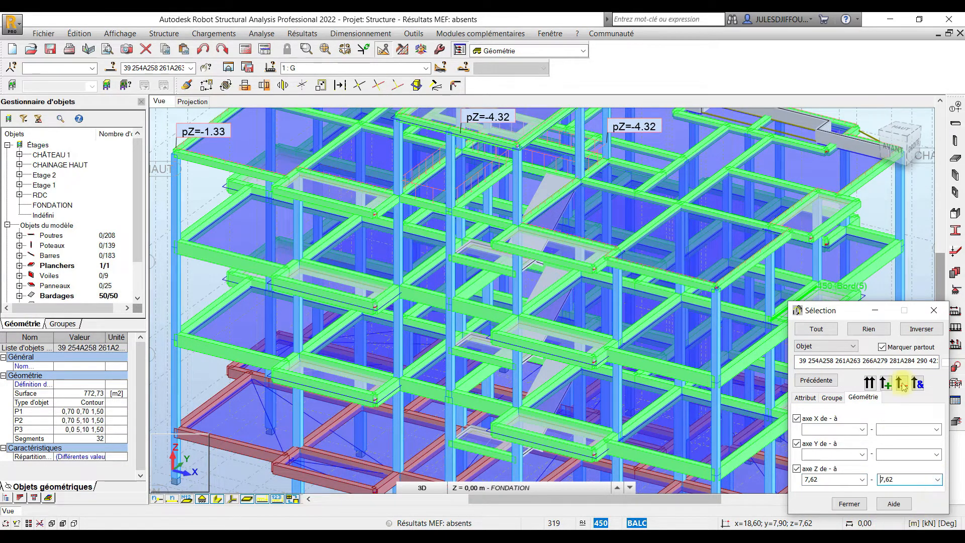
{"action": "left_click", "coordinate": [919, 383]}
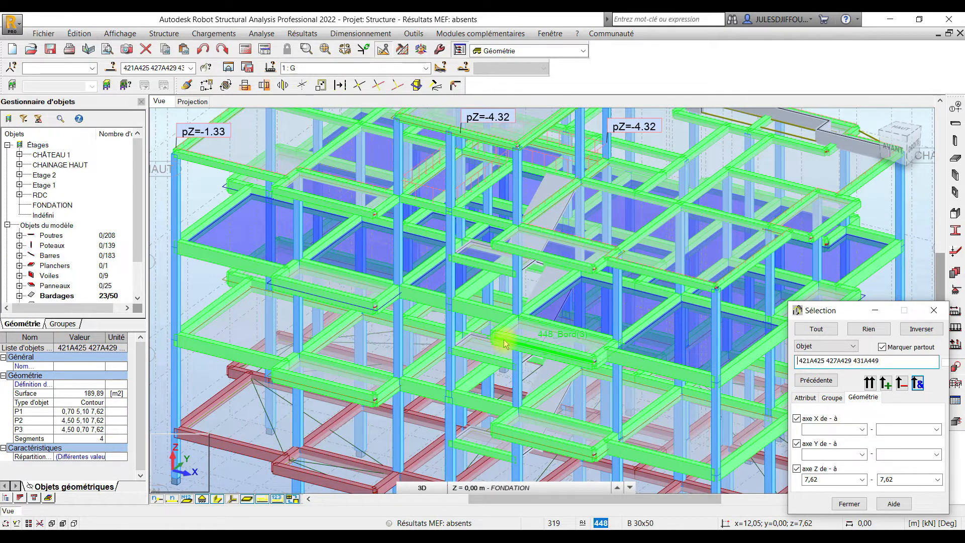
{"action": "scroll", "coordinate": [110, 257], "scroll_direction": "down", "scroll_amount": 2}
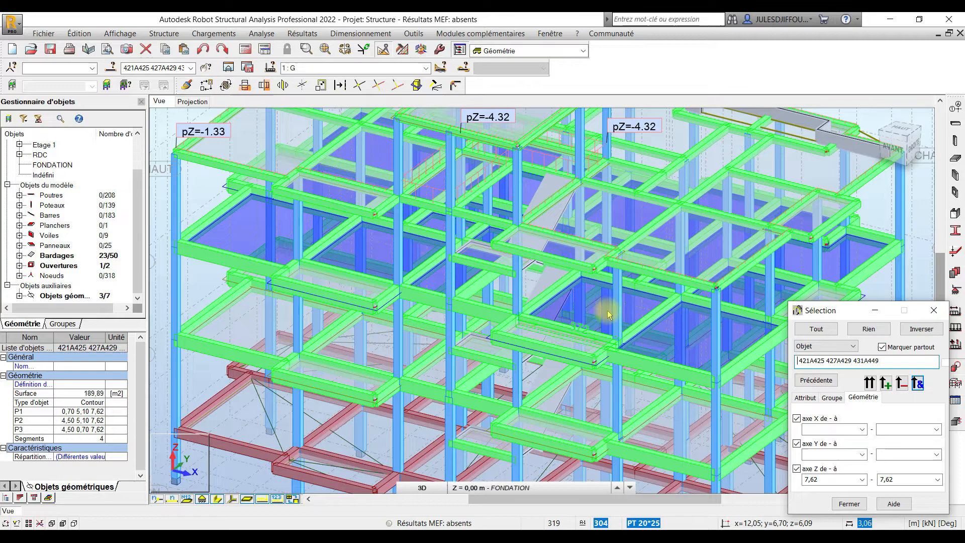
{"action": "middle_click_drag", "start_coordinate": [547, 305], "coordinate": [528, 308], "text": "shift"}
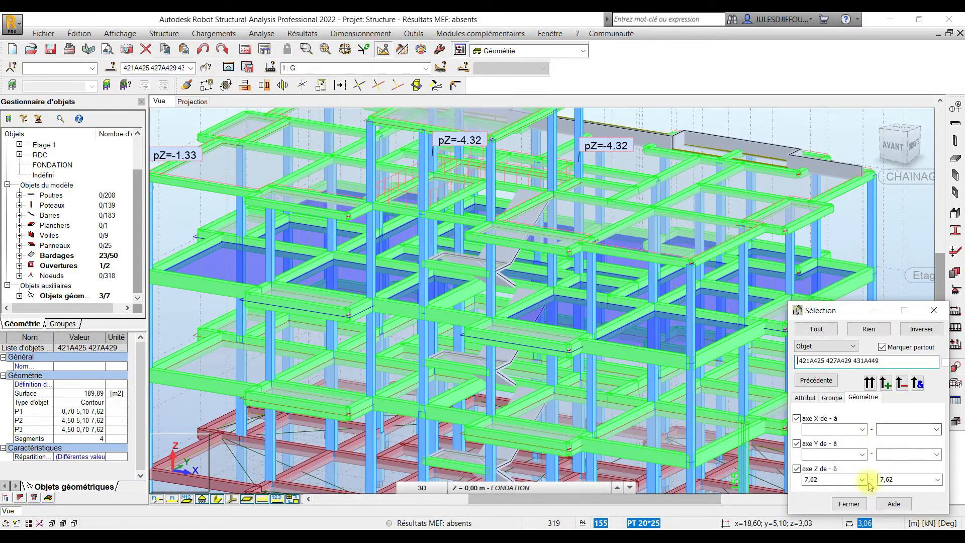
Apply a uniform surface load of -4.20 kPa in global Z to the selected Etage 2 contours under case 1: G, and hide the load value labels
{"action": "left_click", "coordinate": [955, 344]}
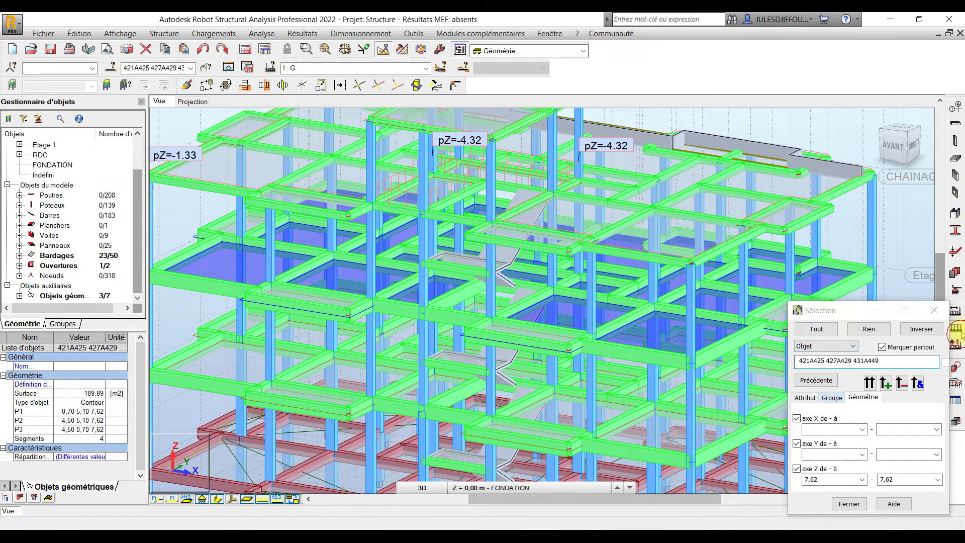
{"action": "left_click", "coordinate": [860, 150]}
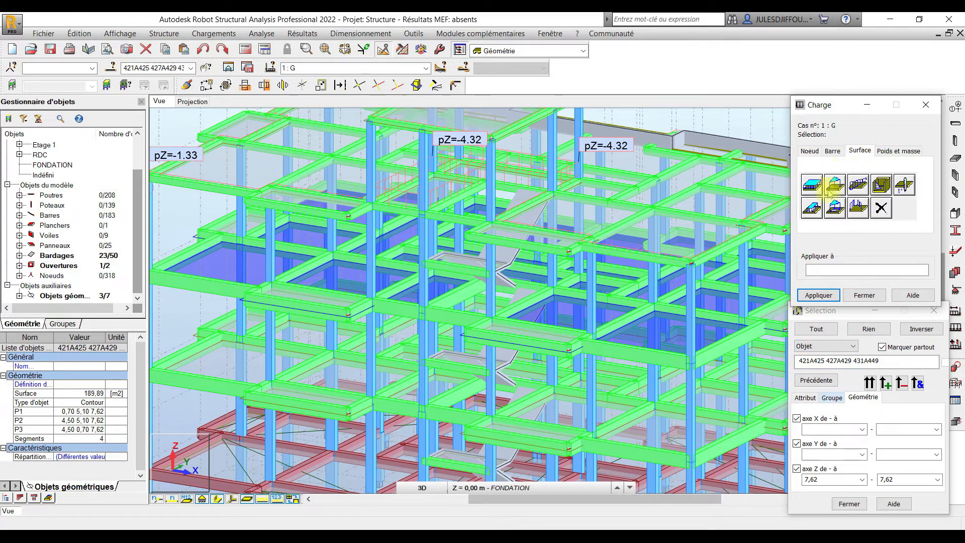
{"action": "left_click", "coordinate": [812, 185]}
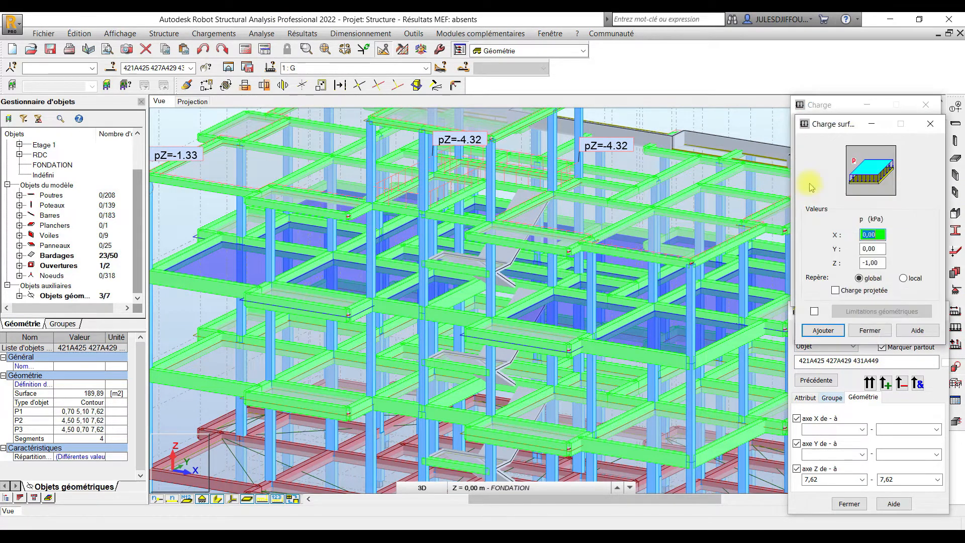
{"action": "double_click", "coordinate": [873, 263]}
{"action": "type", "text": "4.2"}
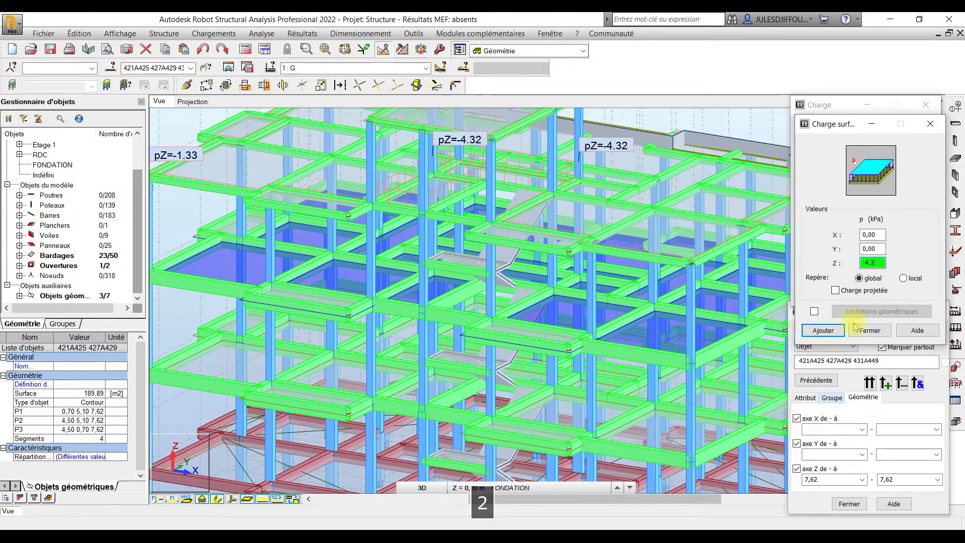
{"action": "left_click", "coordinate": [823, 331]}
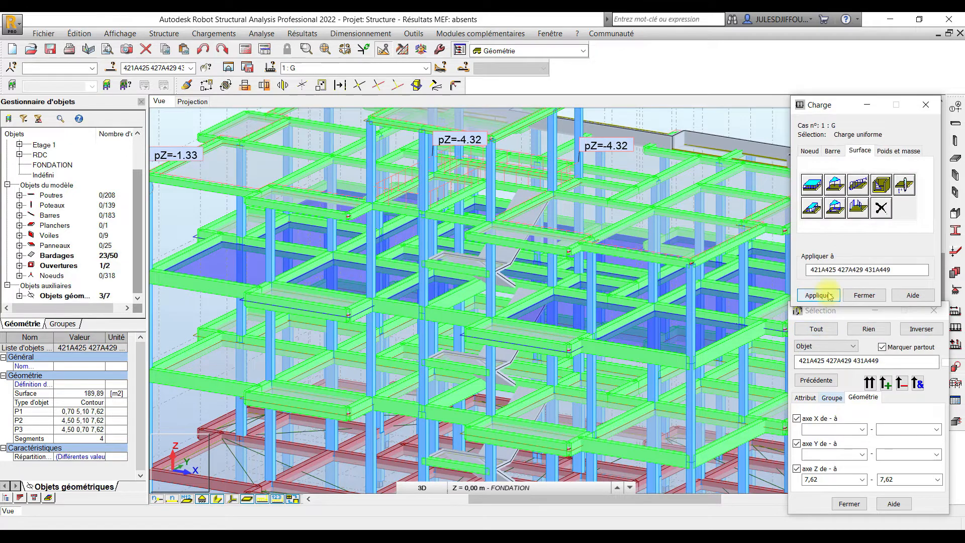
{"action": "left_click", "coordinate": [828, 295]}
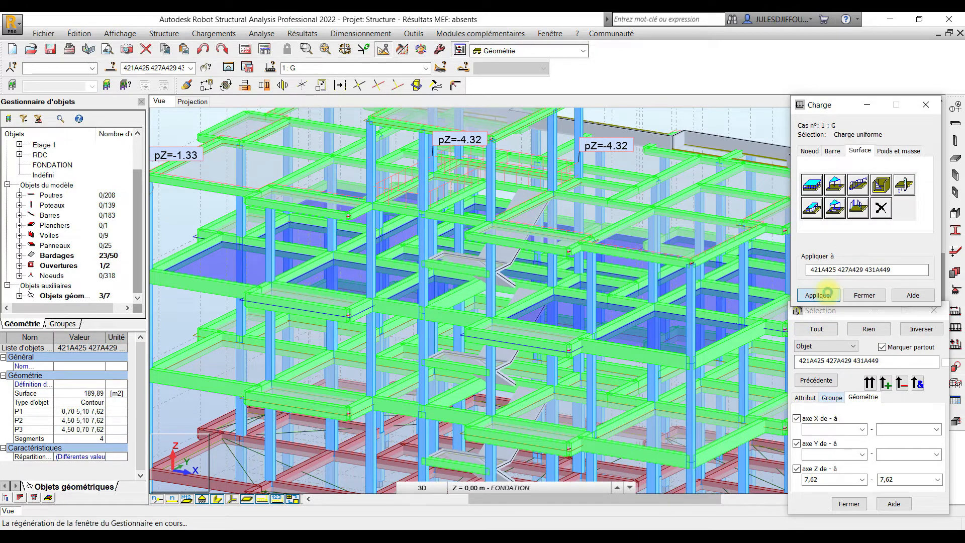
{"action": "left_click", "coordinate": [815, 294]}
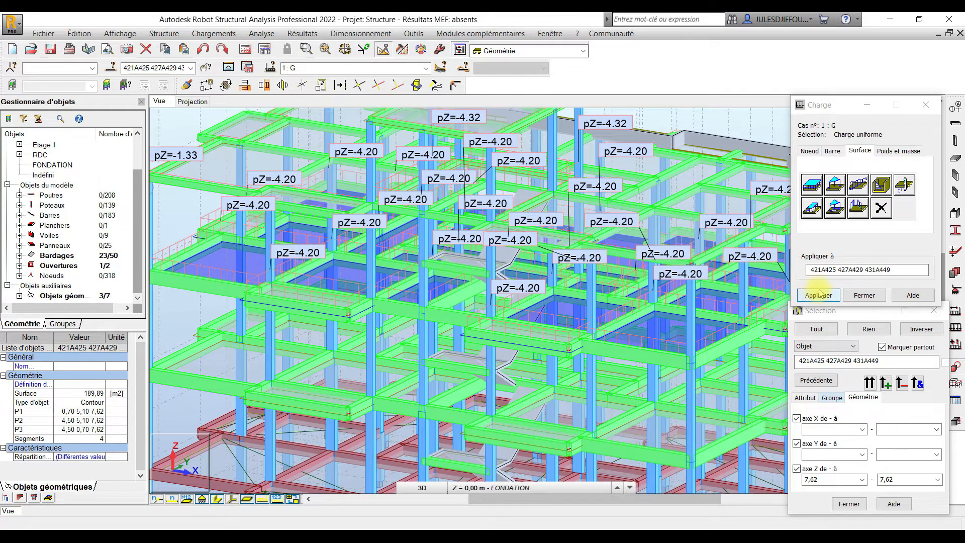
{"action": "left_click", "coordinate": [262, 499]}
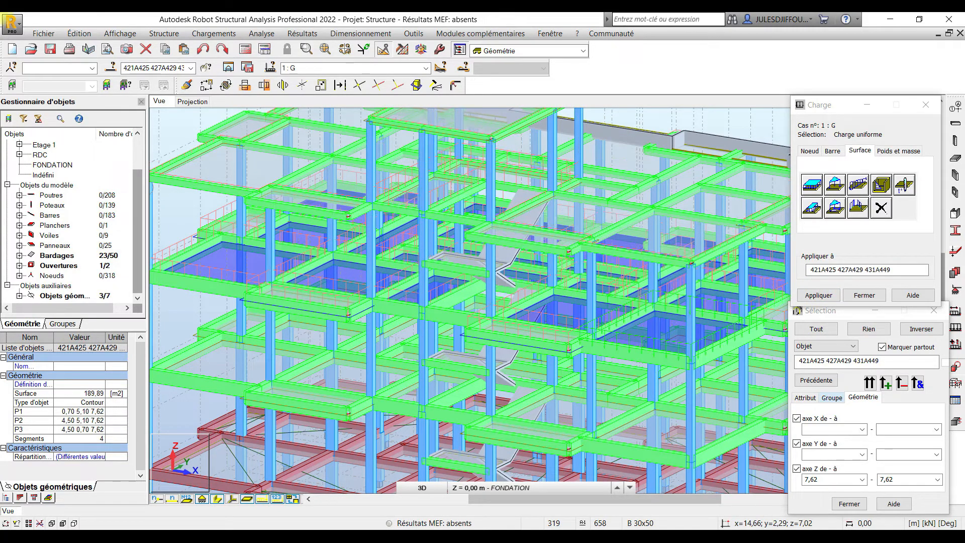
Make 2: Q the active load case and check the Planchers étages courants live load in the Word calculation note, then return to the model
{"action": "left_click", "coordinate": [425, 68]}
{"action": "left_click", "coordinate": [352, 87]}
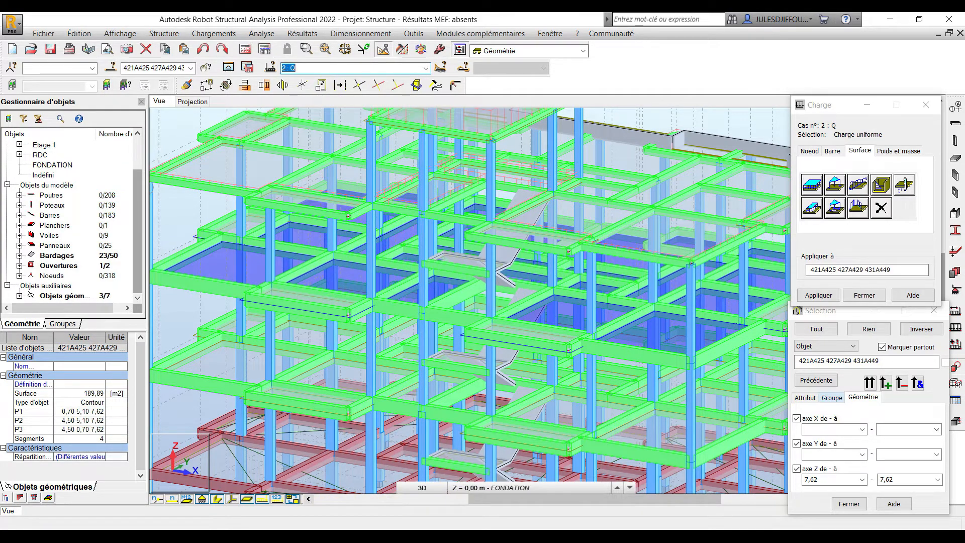
{"action": "key", "text": "alt+Tab"}
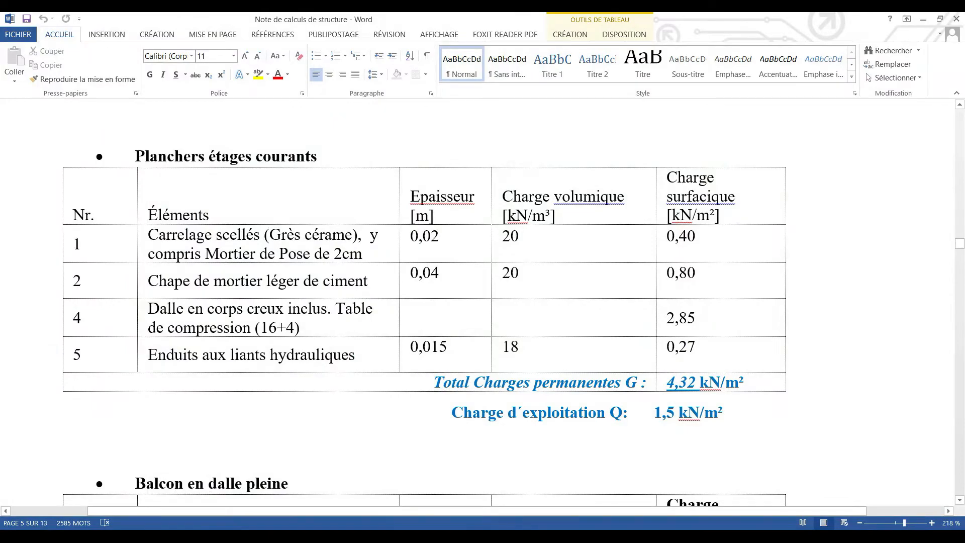
{"action": "key", "text": "alt+Tab"}
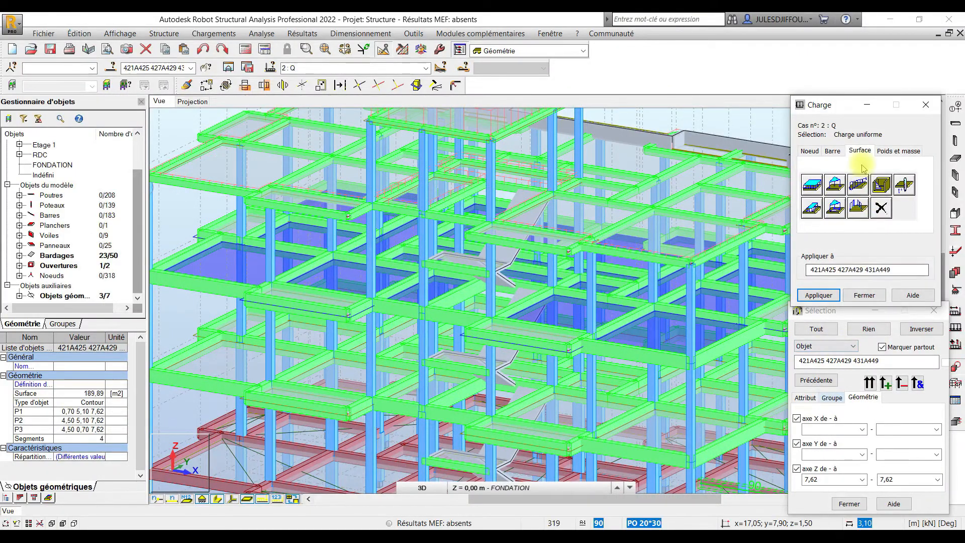
Apply a uniform surface load in global Z to the selected Etage 2 contours under case 2: Q
{"action": "left_click", "coordinate": [811, 184]}
{"action": "double_click", "coordinate": [874, 262]}
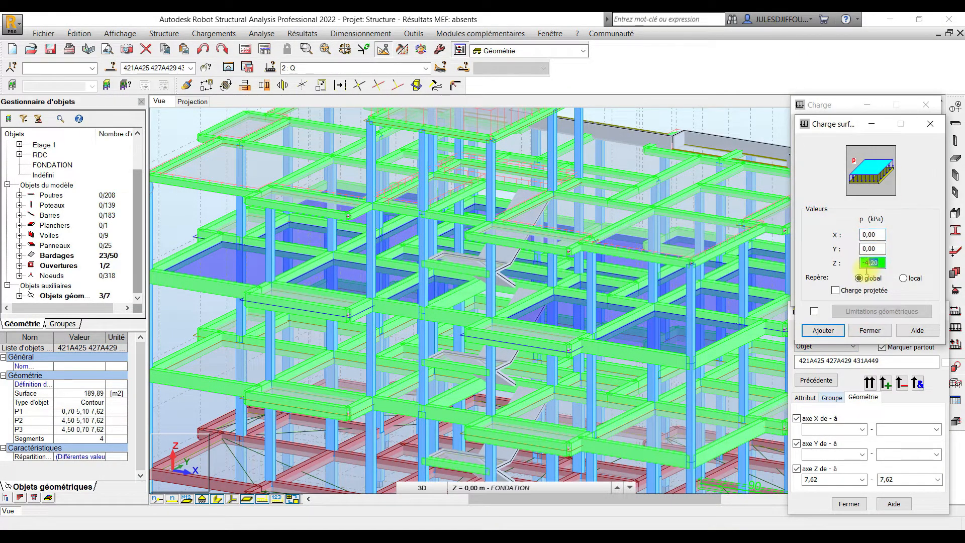
{"action": "left_click", "coordinate": [823, 330]}
{"action": "left_click", "coordinate": [820, 296]}
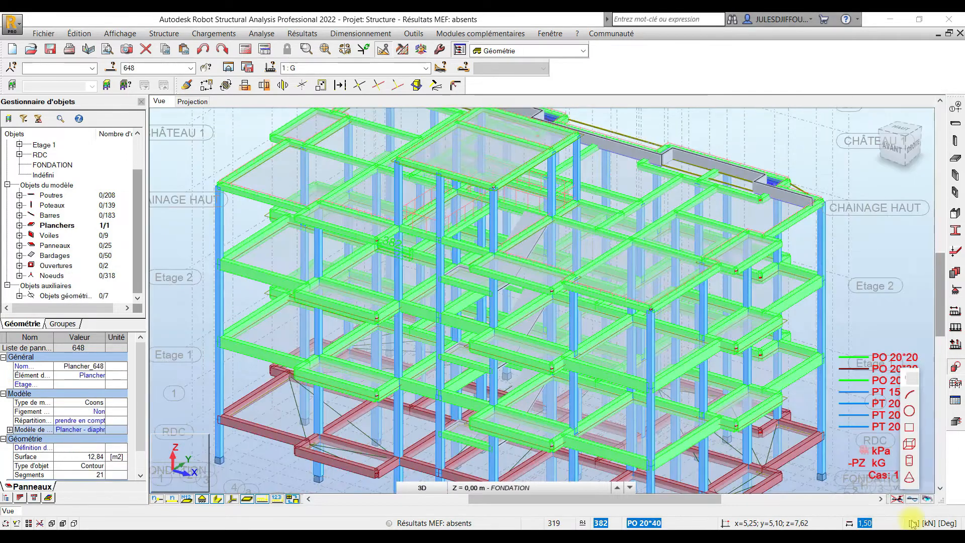
Open the Sélection tool, set the object category to Objet and select everything of type Contour by attribute
{"action": "left_click", "coordinate": [895, 499]}
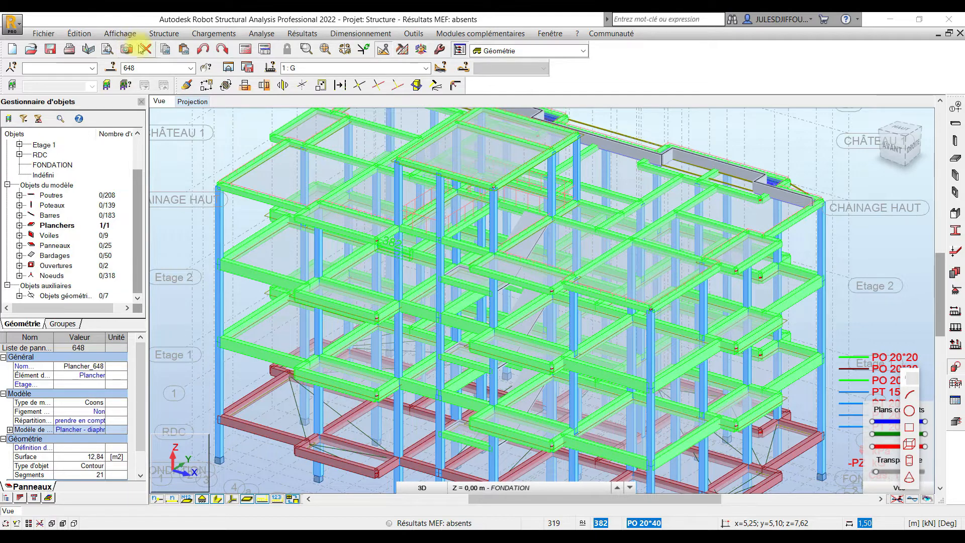
{"action": "left_click", "coordinate": [79, 34]}
{"action": "left_click", "coordinate": [124, 131]}
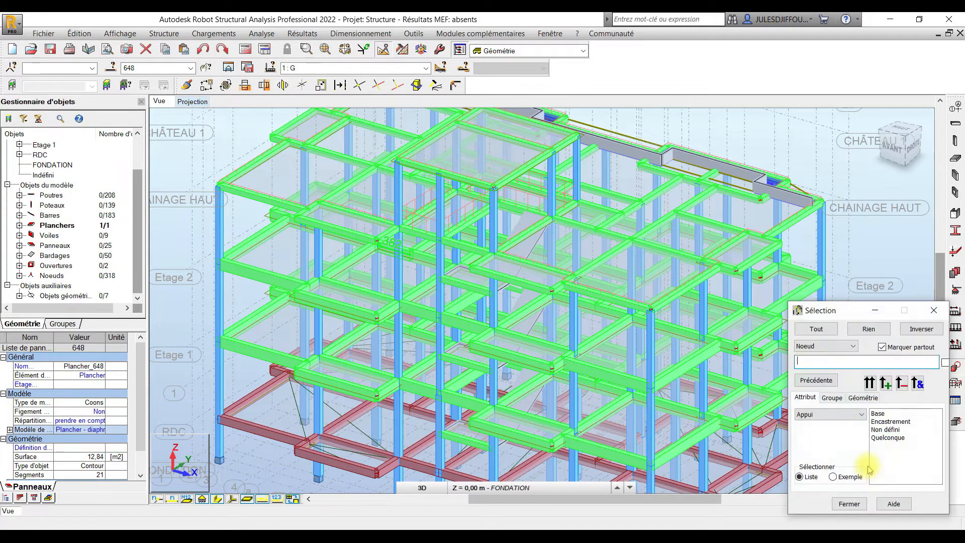
{"action": "left_click", "coordinate": [809, 348]}
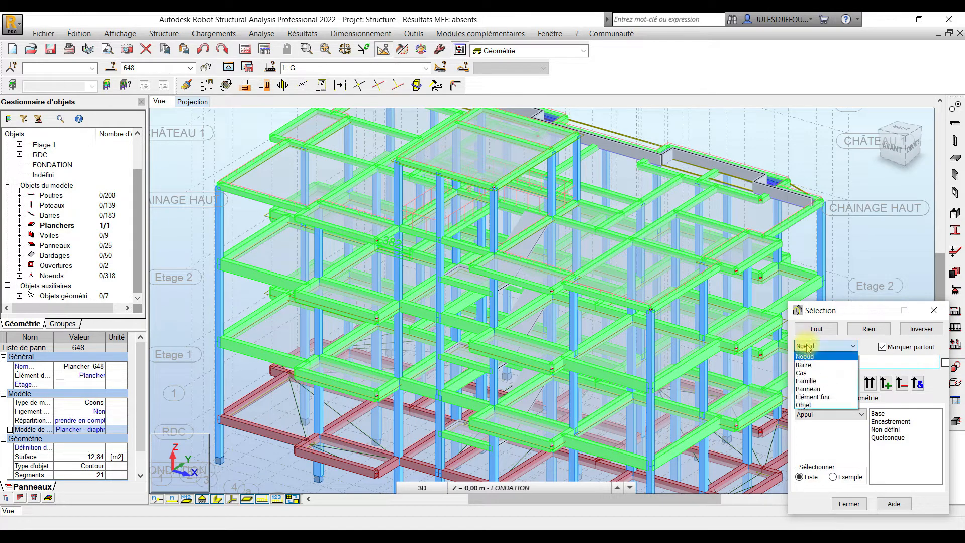
{"action": "left_click", "coordinate": [804, 405]}
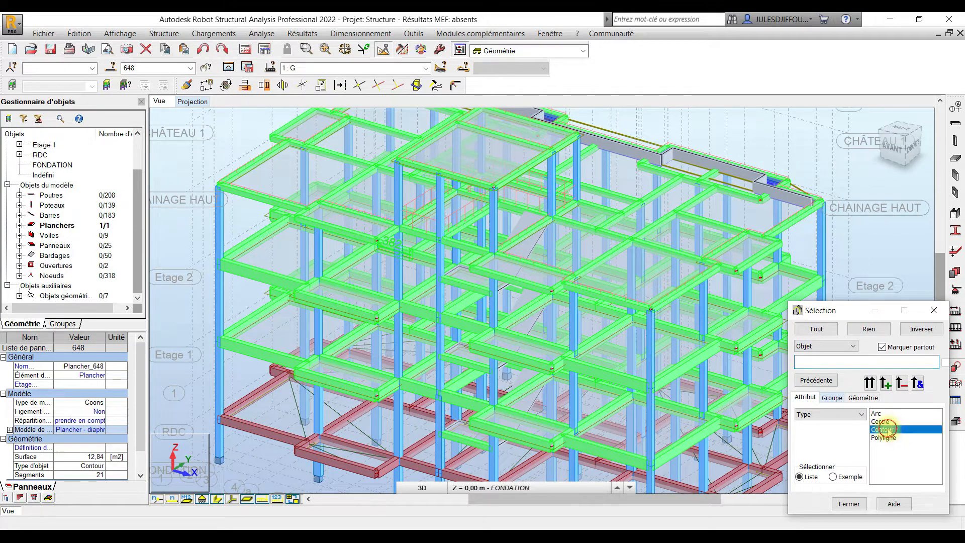
{"action": "double_click", "coordinate": [885, 429]}
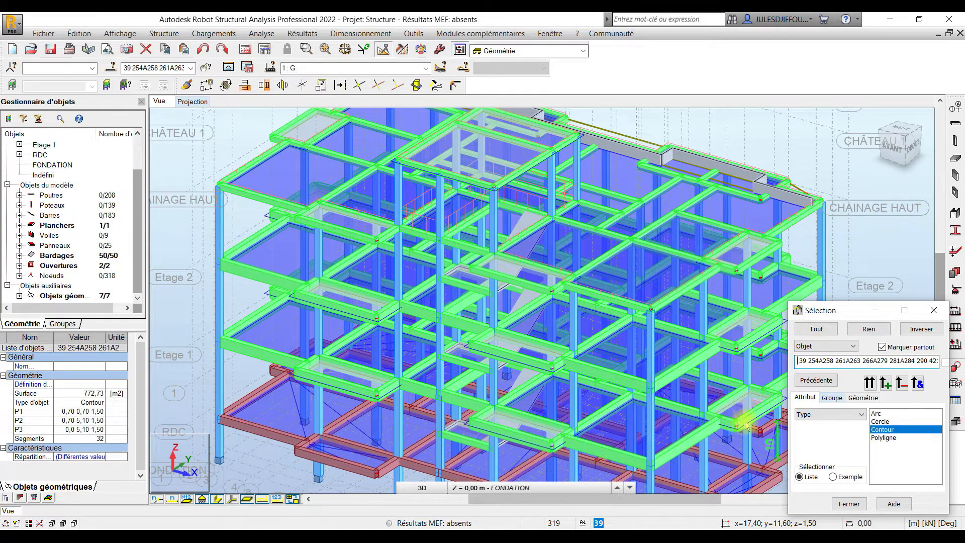
Keep only the Etage 2 contours in the selection by intersecting it with a Z range of 7.62 to 7.62
{"action": "left_click", "coordinate": [863, 397]}
{"action": "left_click", "coordinate": [862, 479]}
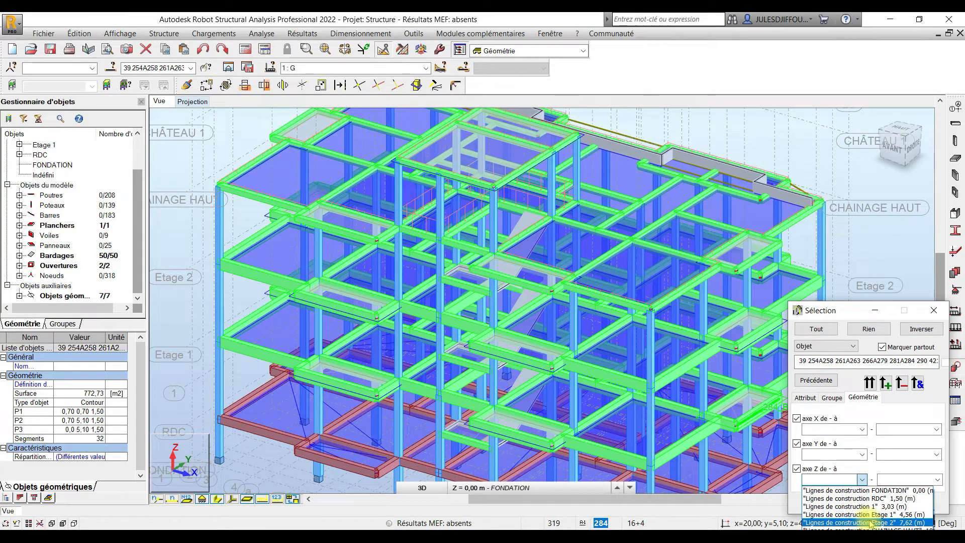
{"action": "left_click", "coordinate": [936, 479]}
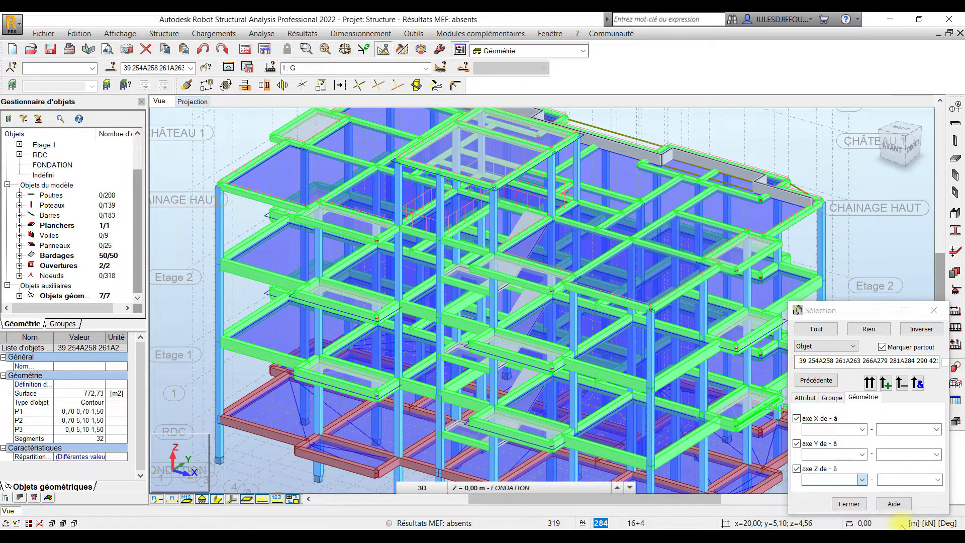
{"action": "left_click", "coordinate": [937, 480]}
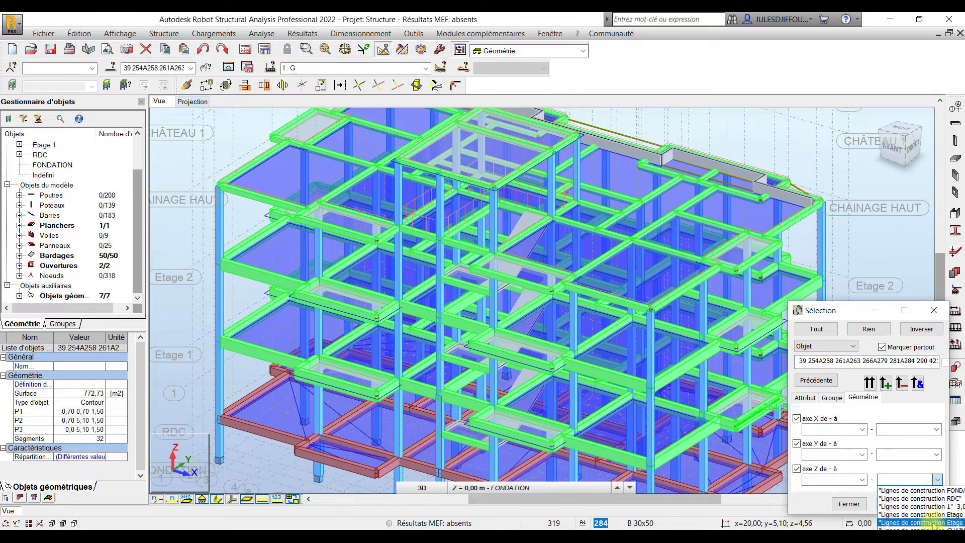
{"action": "left_click", "coordinate": [933, 523]}
{"action": "left_click", "coordinate": [862, 480]}
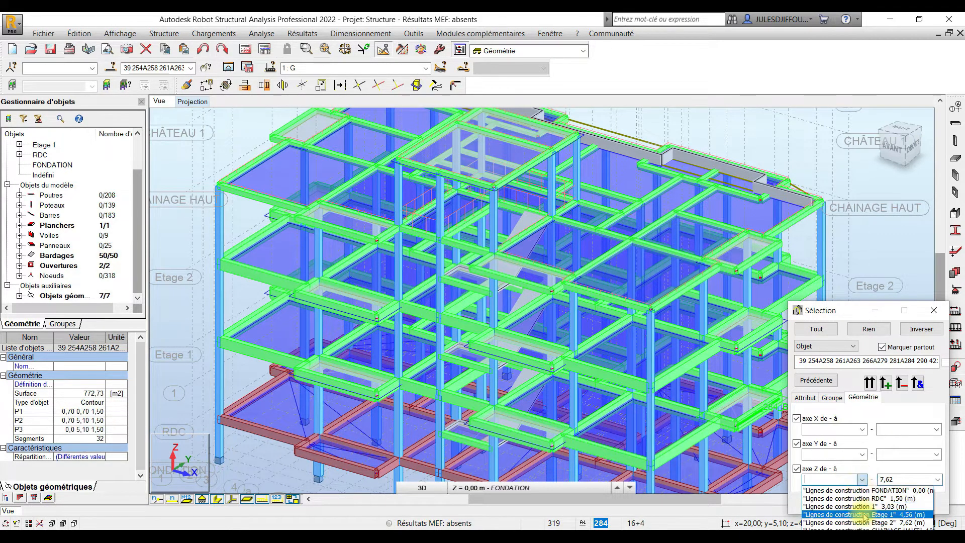
{"action": "left_click", "coordinate": [864, 522]}
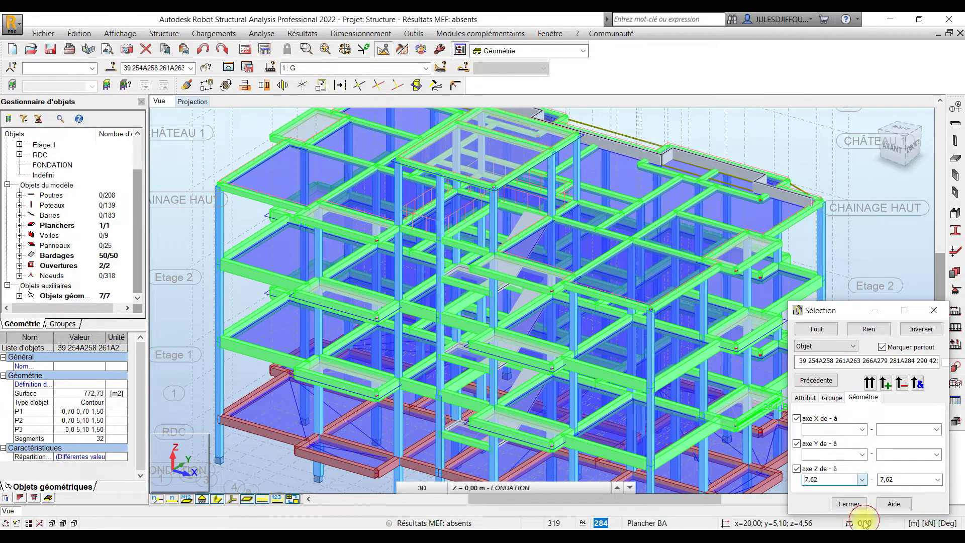
{"action": "left_click", "coordinate": [918, 383]}
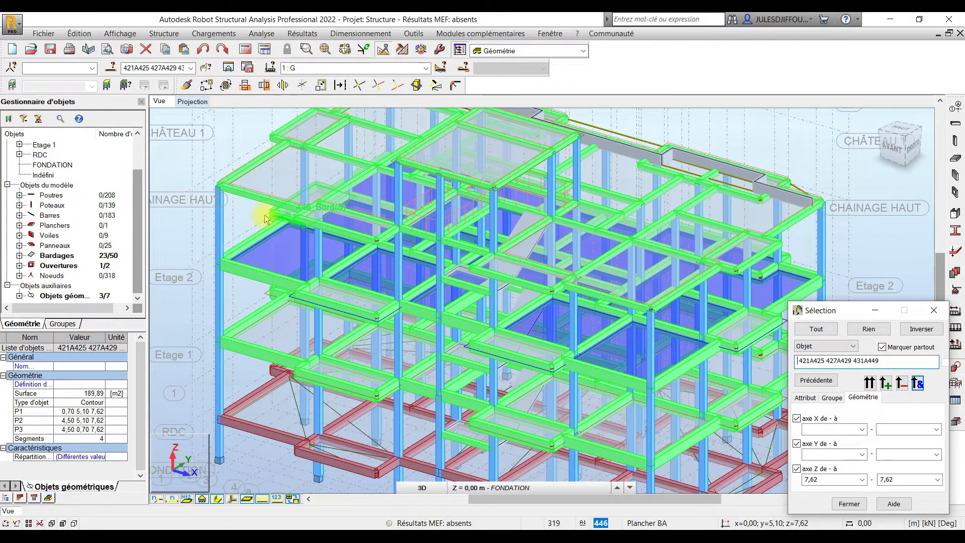
Remove the Etage 2 balcony contours 446, 447, 448 and 449 from the selection
{"action": "left_click", "coordinate": [266, 219], "text": "ctrl"}
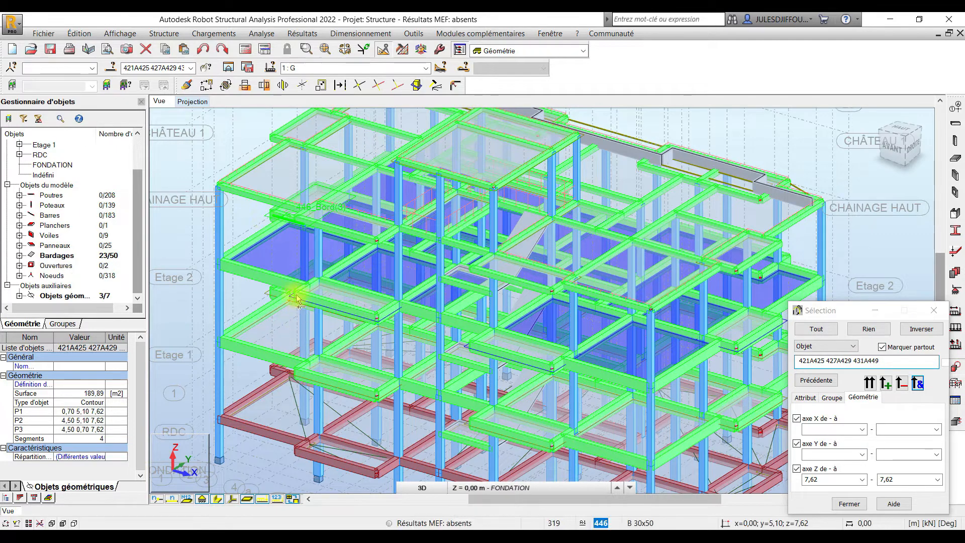
{"action": "left_click", "coordinate": [485, 397], "text": "ctrl"}
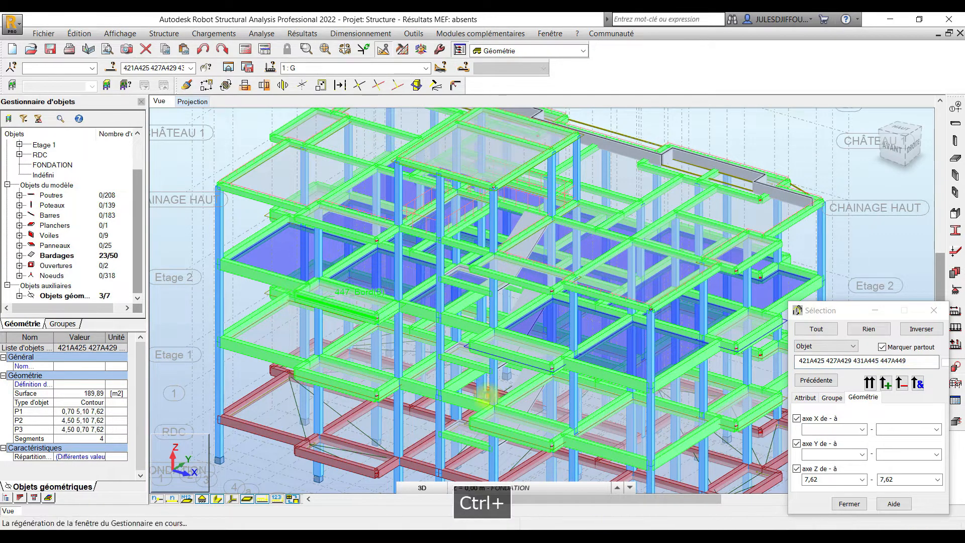
{"action": "left_click", "coordinate": [553, 376], "text": "ctrl"}
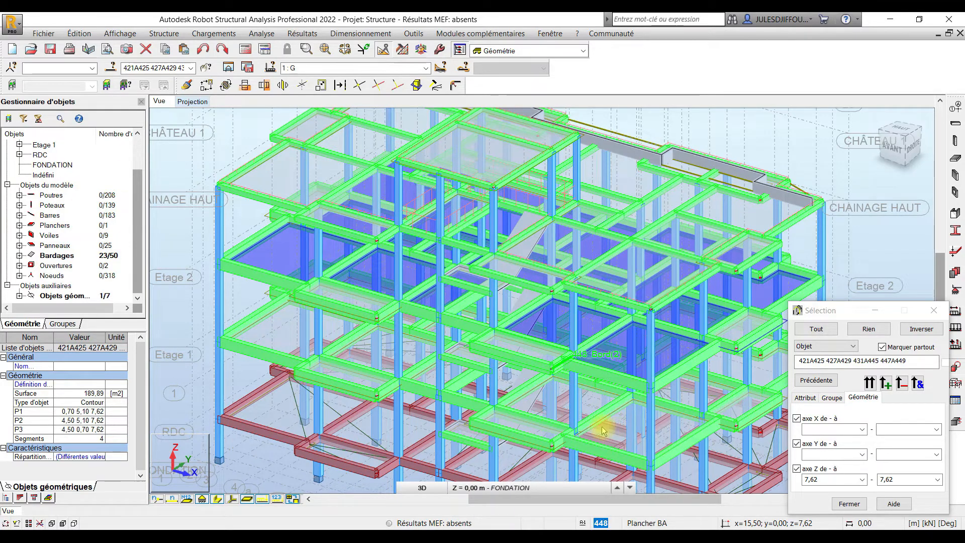
{"action": "middle_click_drag", "start_coordinate": [584, 408], "coordinate": [425, 416]}
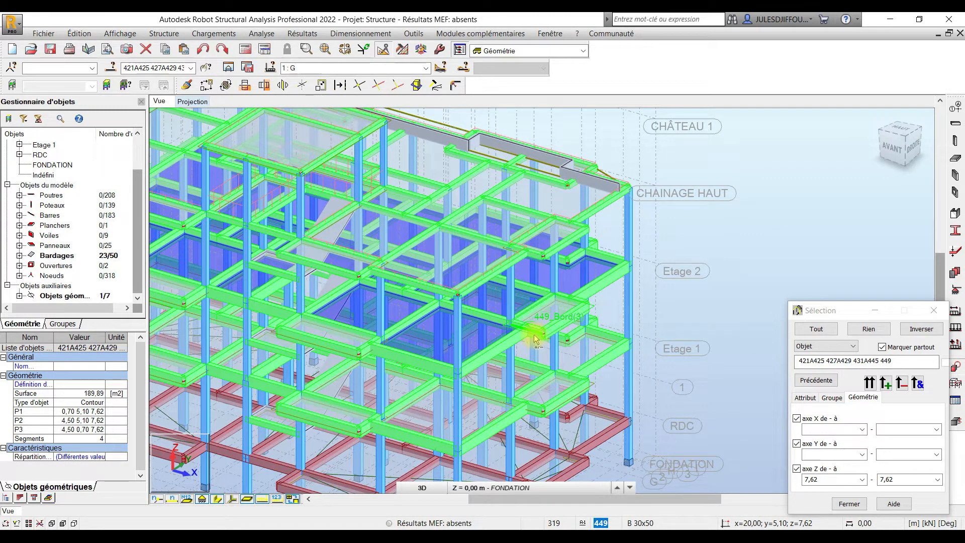
{"action": "left_click", "coordinate": [533, 334], "text": "ctrl"}
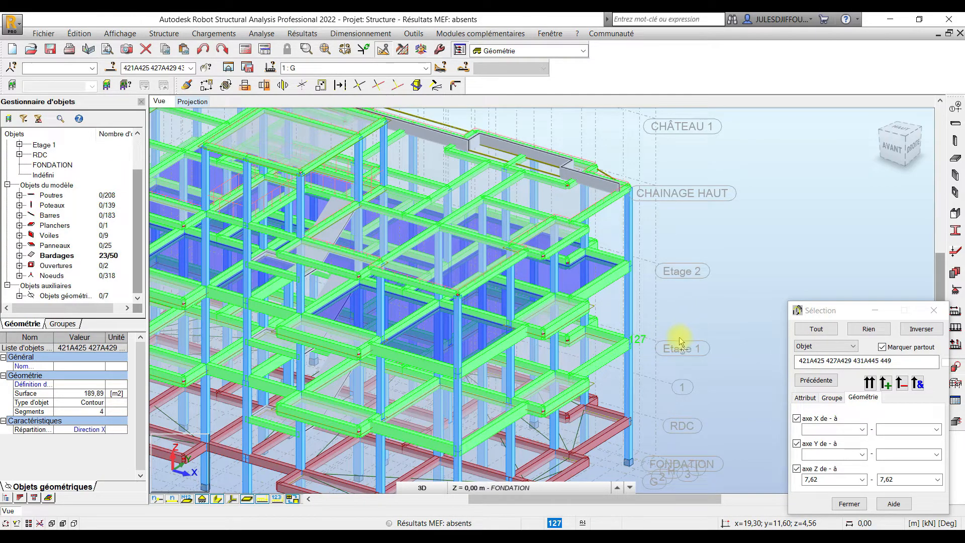
Open the load definition for case 1: G and check the "Planchers étages courants" loads in the Word calculation note
{"action": "middle_click_drag", "start_coordinate": [676, 340], "coordinate": [499, 339], "text": "shift"}
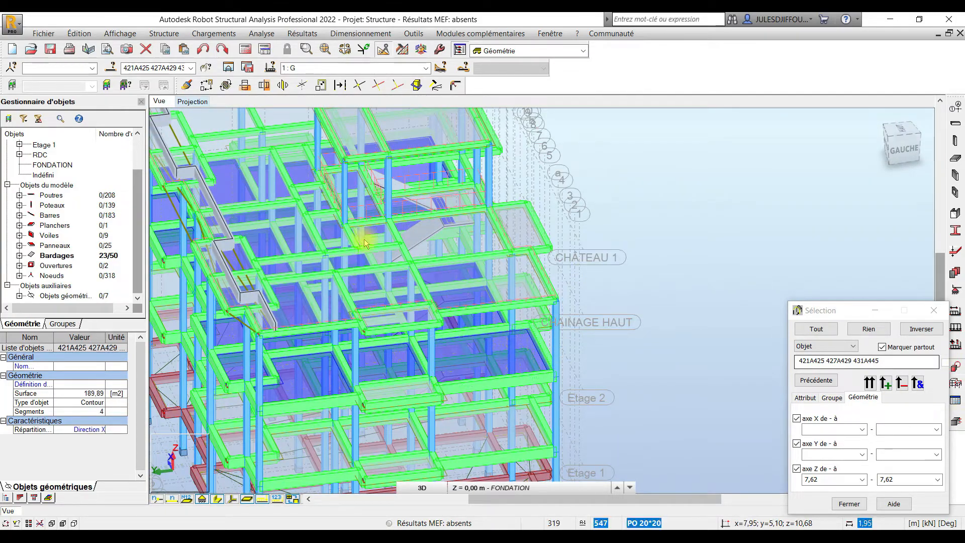
{"action": "left_click", "coordinate": [955, 329]}
{"action": "left_click", "coordinate": [425, 68]}
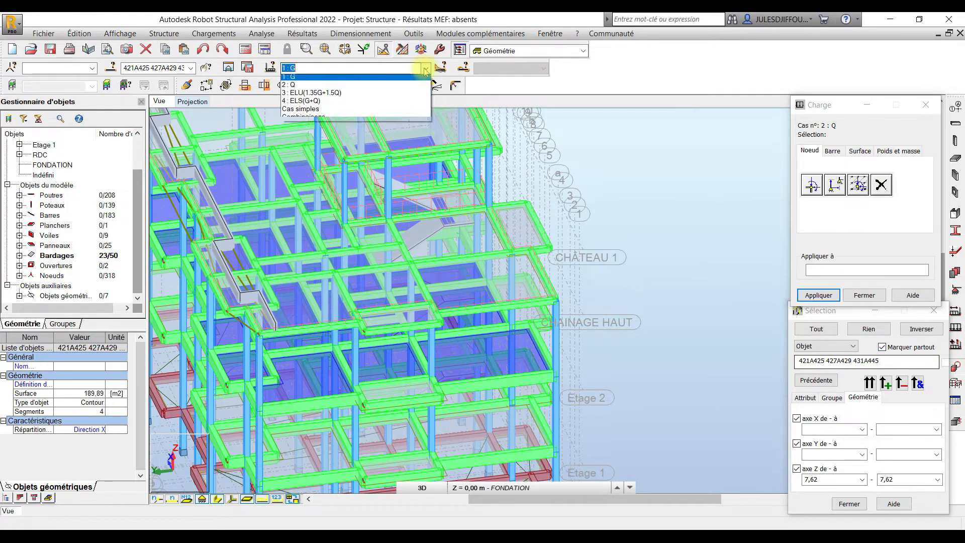
{"action": "left_click", "coordinate": [297, 77]}
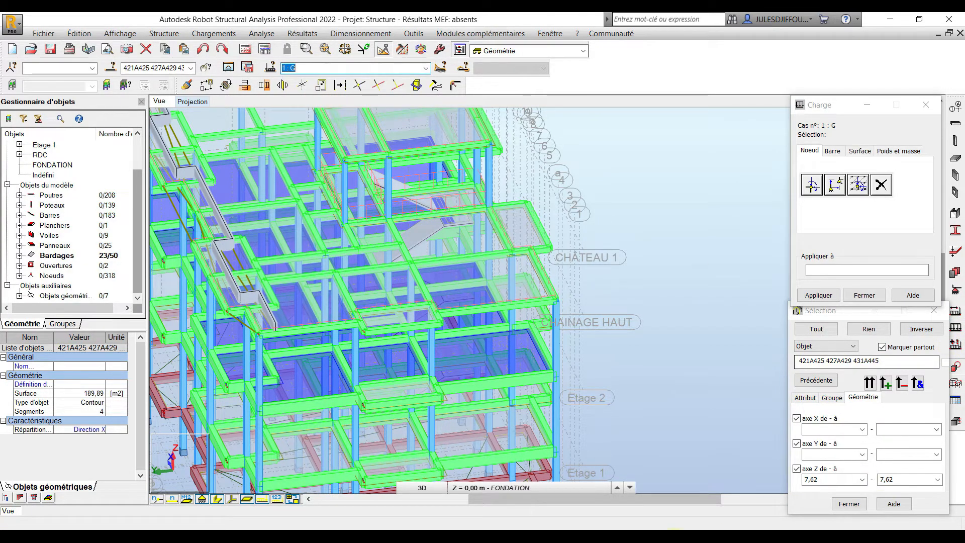
{"action": "key", "text": "alt+Tab"}
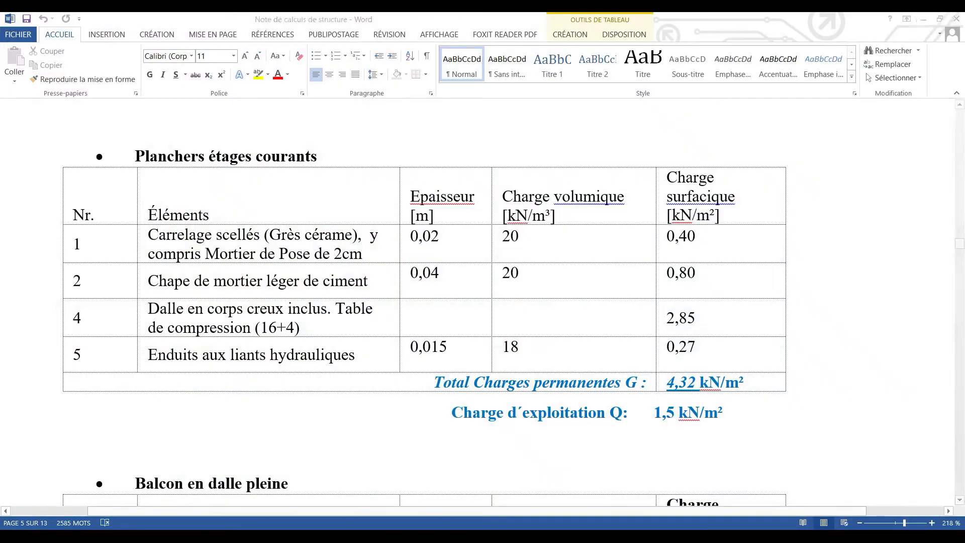
{"action": "key", "text": "alt+Tab"}
Apply a uniform surface load of -4.2 kPa in global Z to the selected Etage 2 floor contours under case 1: G
{"action": "left_click", "coordinate": [859, 150]}
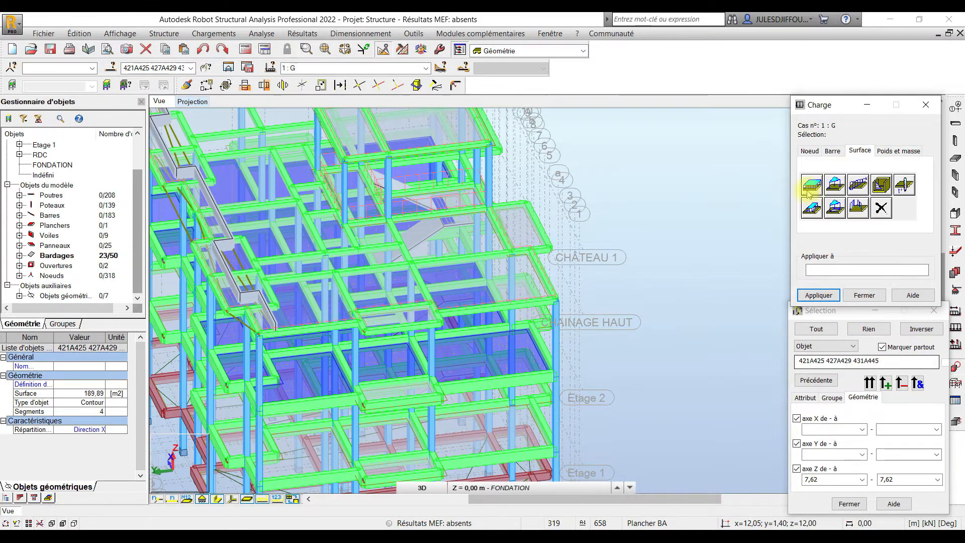
{"action": "left_click", "coordinate": [811, 193]}
{"action": "double_click", "coordinate": [874, 262]}
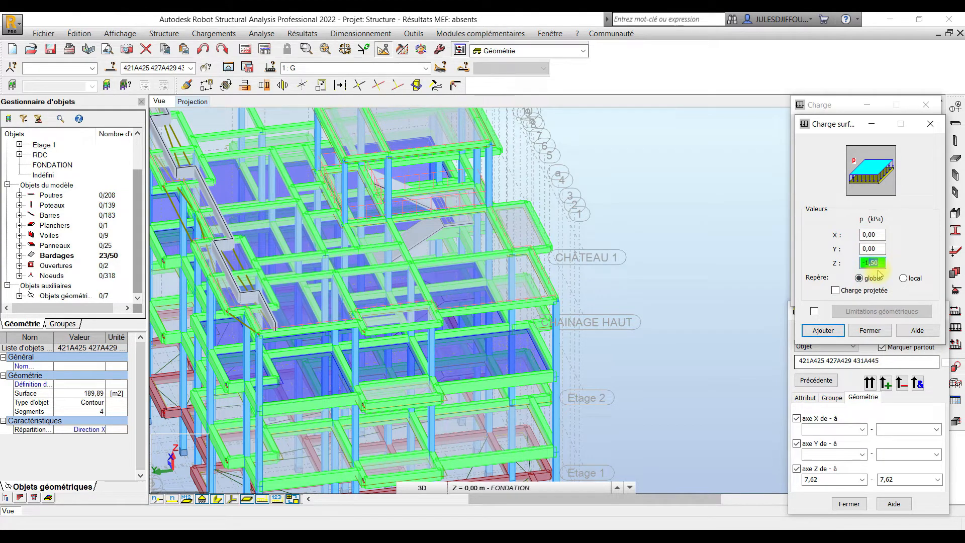
{"action": "key", "text": "BackSpace"}
{"action": "type", "text": "-4.2"}
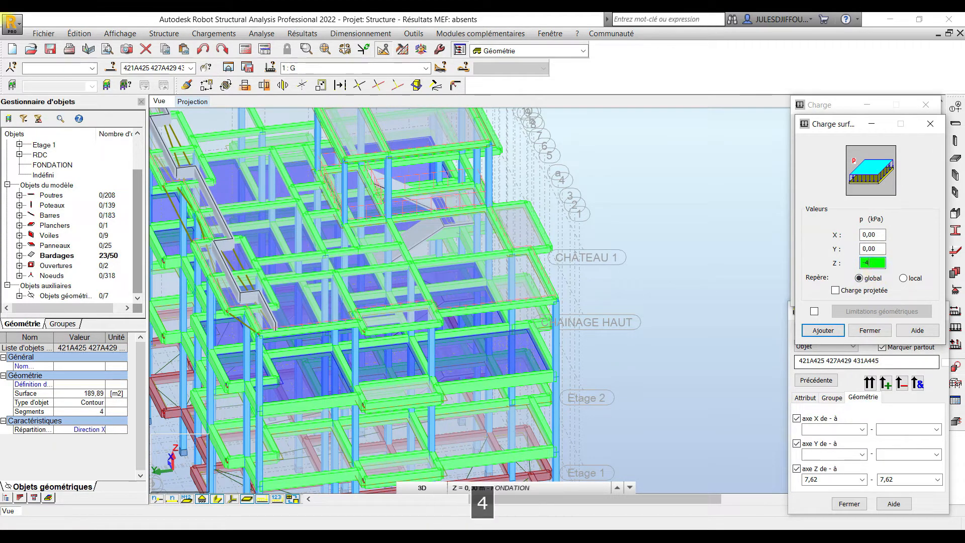
{"action": "left_click", "coordinate": [824, 329]}
{"action": "left_click", "coordinate": [825, 295]}
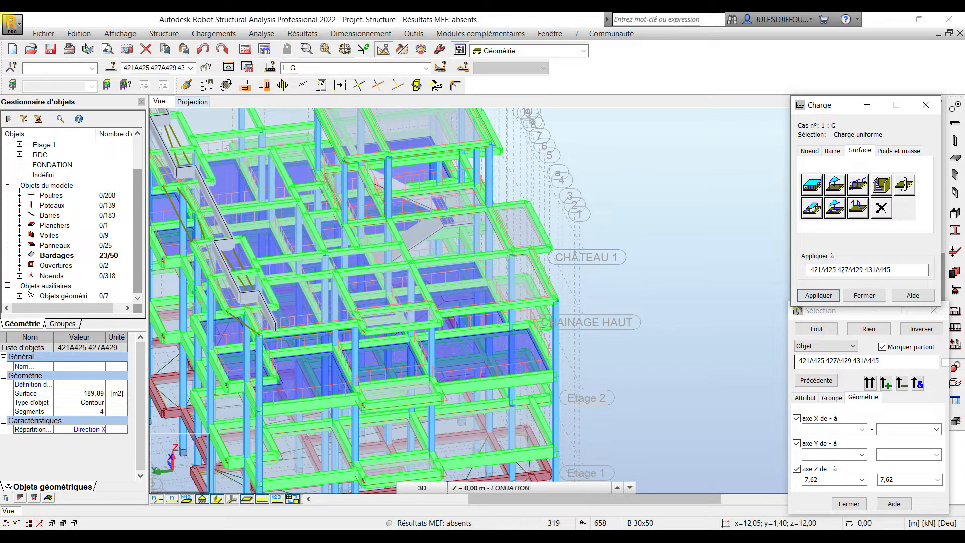
Apply a uniform surface load of -1.5 kPa in global Z to the same Etage 2 floor contours under case 2: Q
{"action": "left_click", "coordinate": [425, 68]}
{"action": "left_click", "coordinate": [305, 87]}
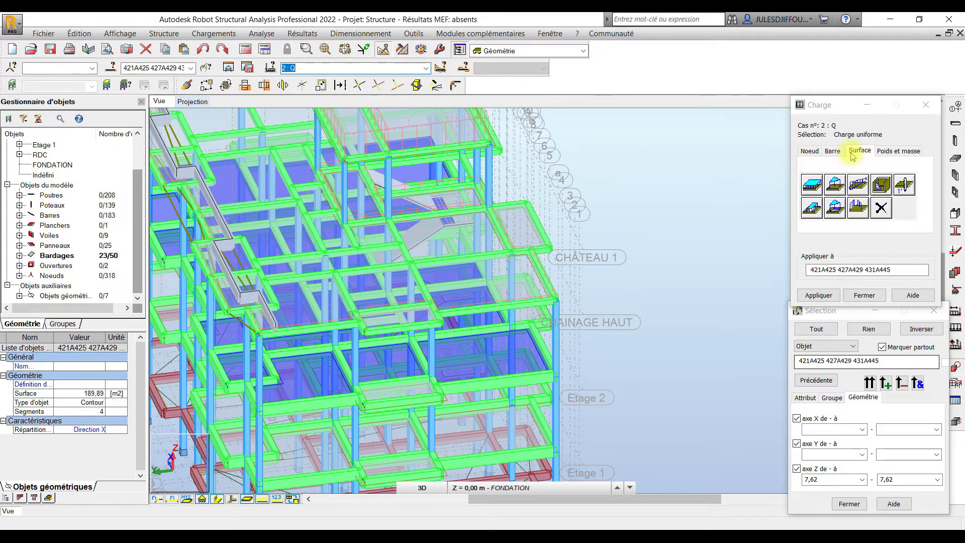
{"action": "left_click", "coordinate": [813, 186]}
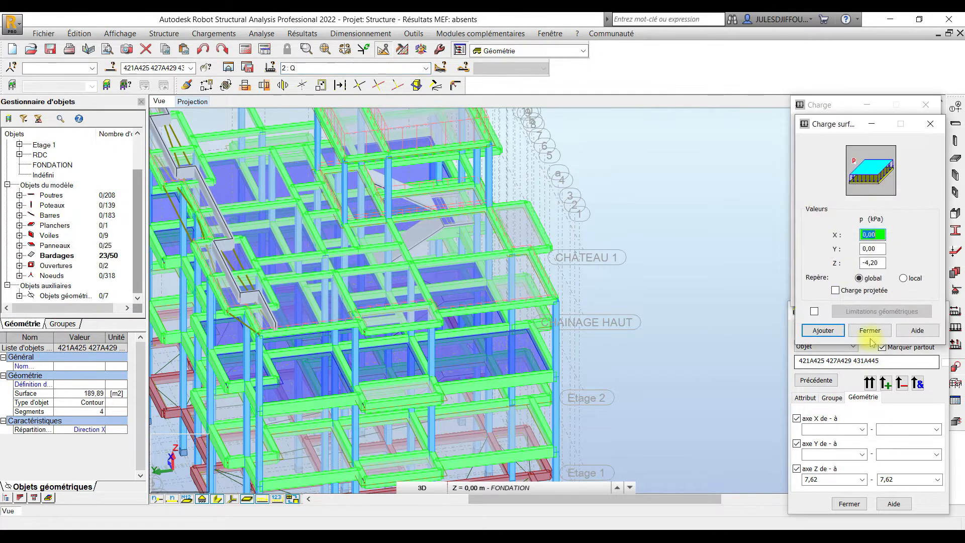
{"action": "double_click", "coordinate": [874, 261]}
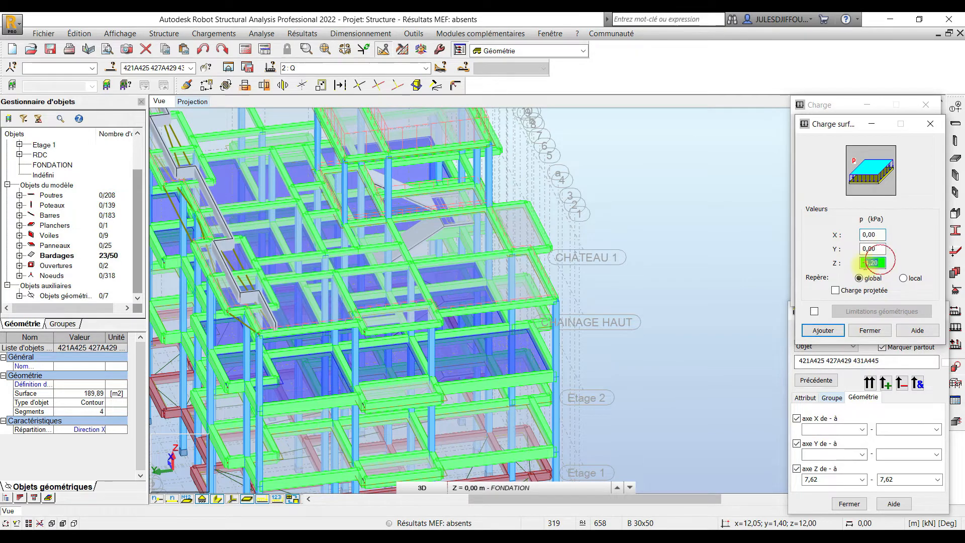
{"action": "type", "text": "-1.5"}
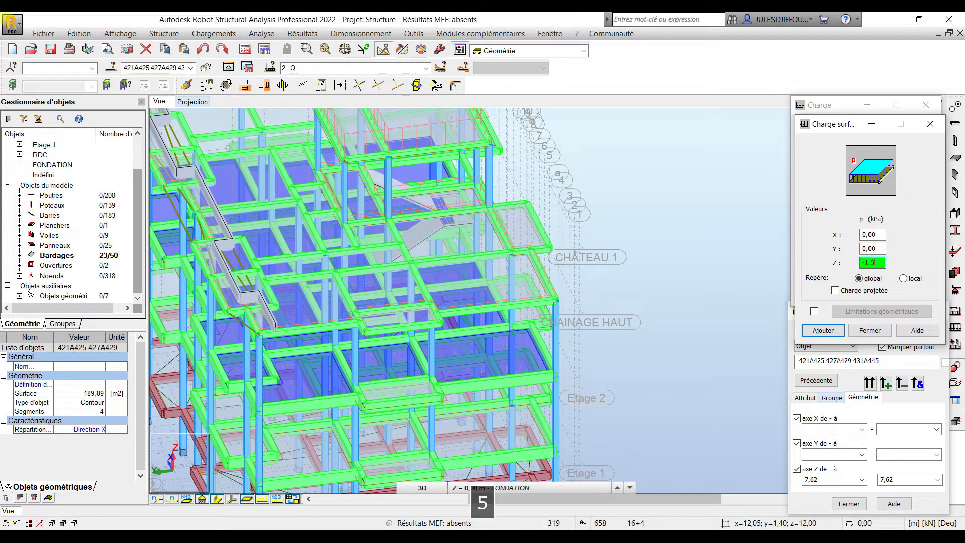
{"action": "left_click", "coordinate": [811, 329]}
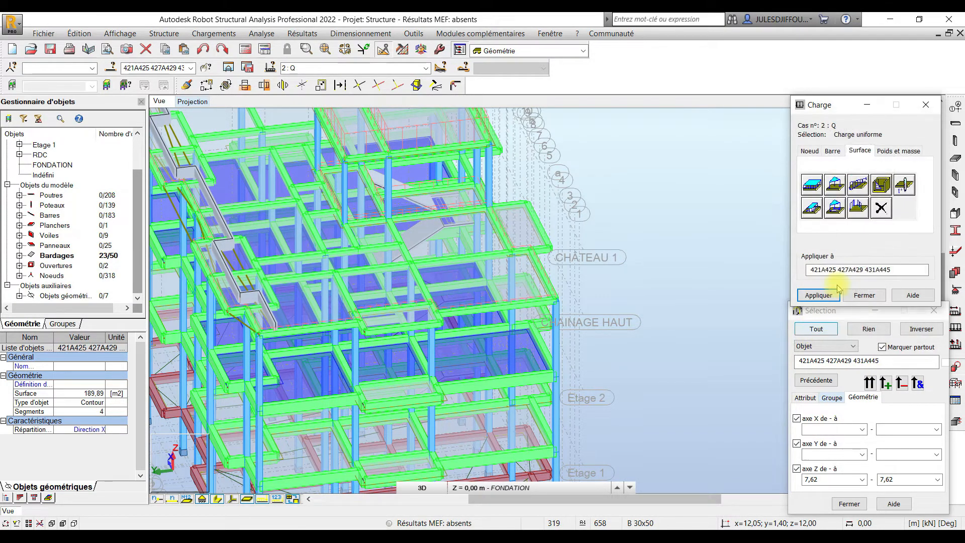
{"action": "left_click", "coordinate": [819, 295]}
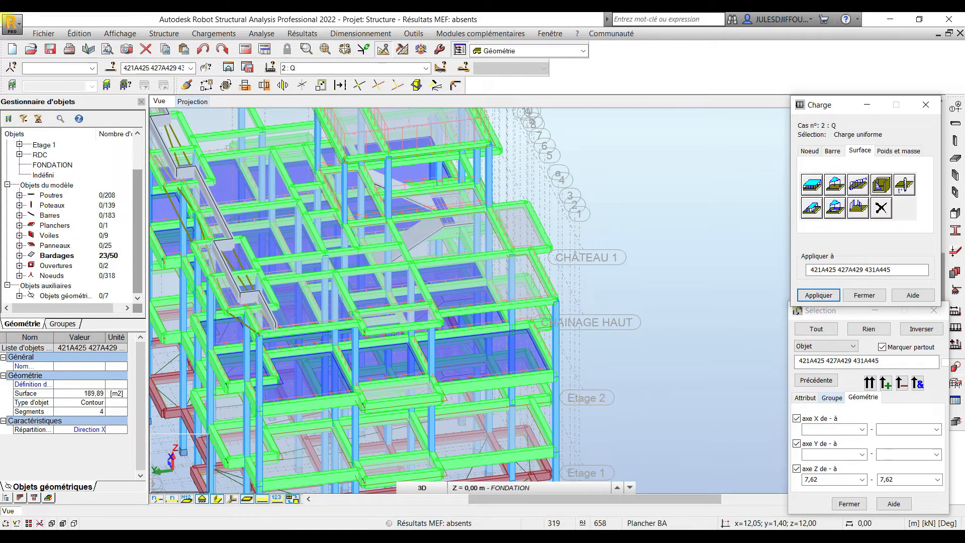
{"action": "left_click_drag", "start_coordinate": [686, 316], "coordinate": [563, 311]}
{"action": "middle_click_drag", "start_coordinate": [563, 311], "coordinate": [689, 324], "text": "shift"}
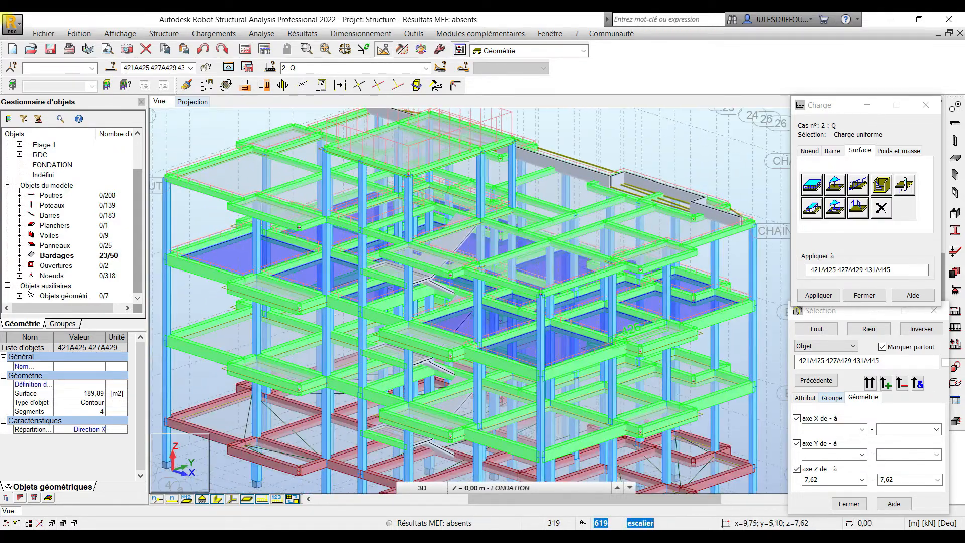
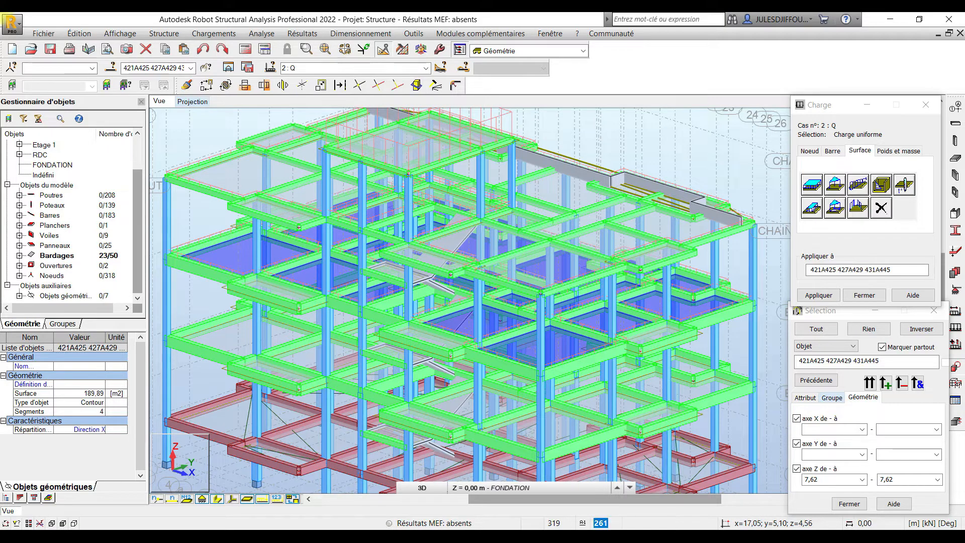
Reselect all Contour objects by attribute and keep only the Etage 1 ones by intersecting with a Z range of 4.56 to 4.56
{"action": "left_click", "coordinate": [861, 481]}
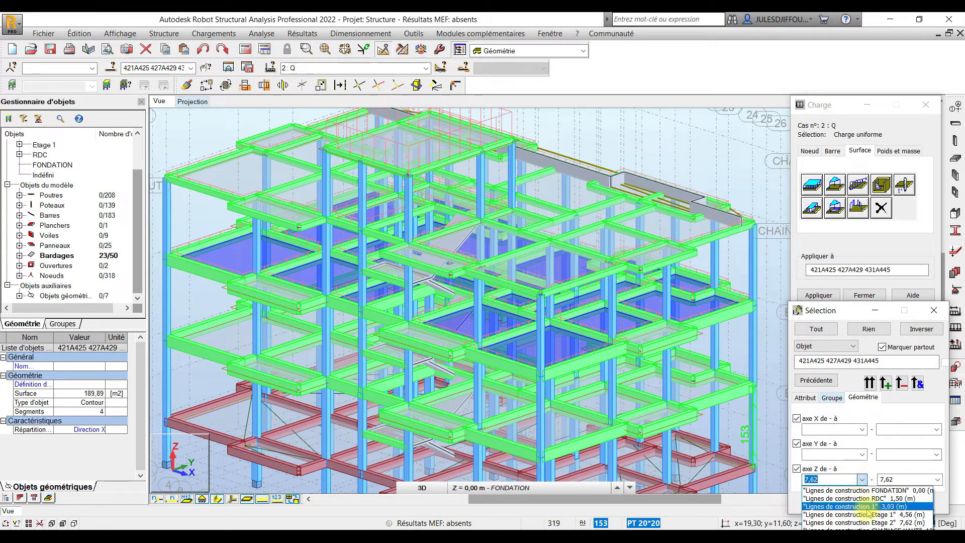
{"action": "left_click", "coordinate": [875, 515]}
{"action": "left_click", "coordinate": [938, 479]}
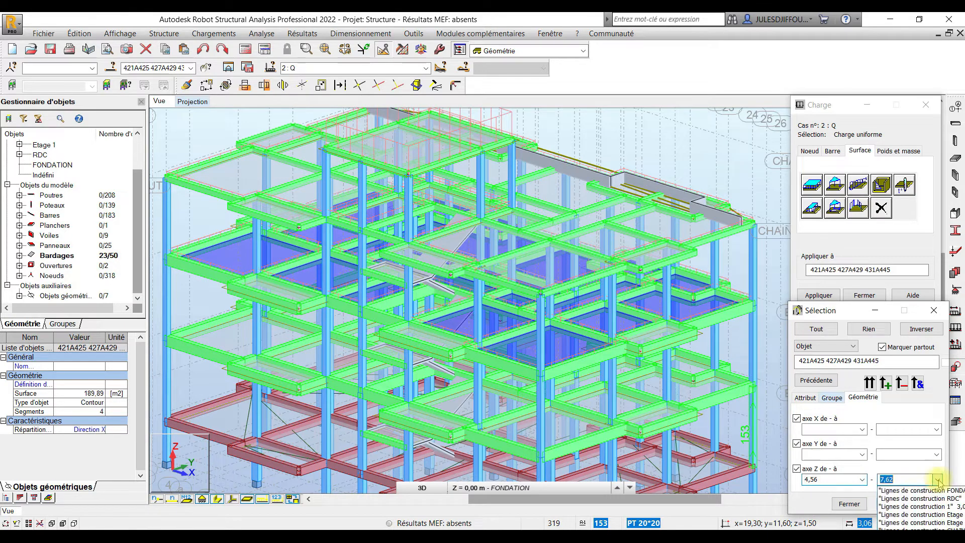
{"action": "left_click", "coordinate": [915, 515]}
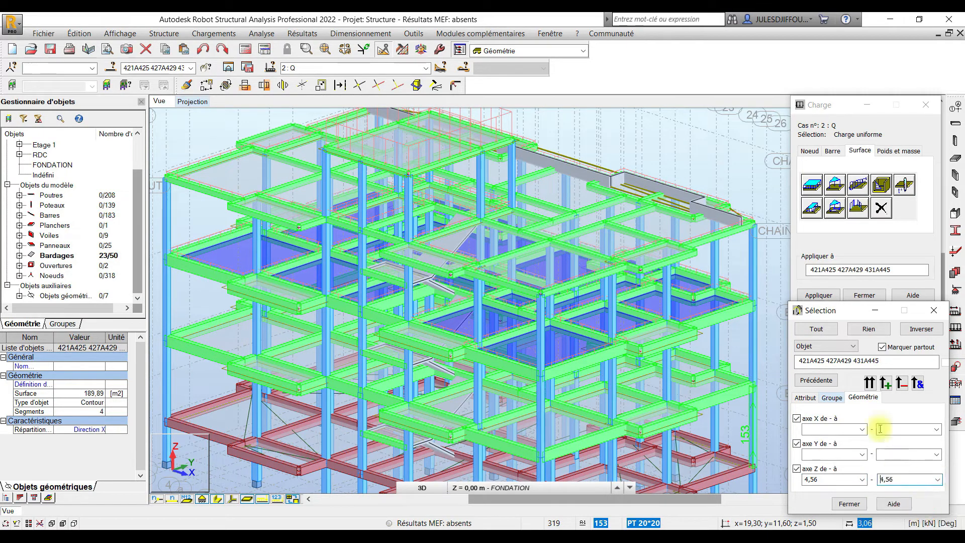
{"action": "left_click", "coordinate": [916, 384]}
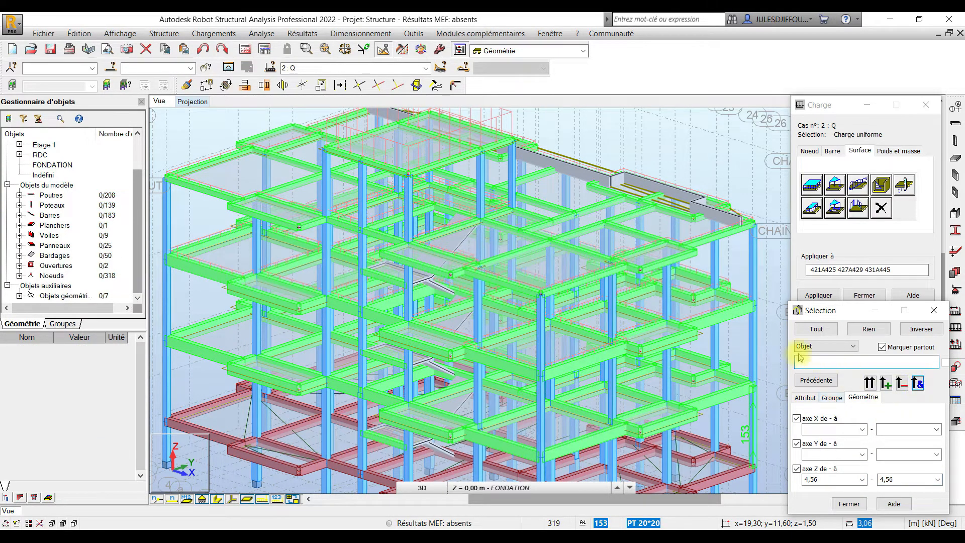
{"action": "left_click", "coordinate": [805, 397]}
{"action": "left_click", "coordinate": [883, 429]}
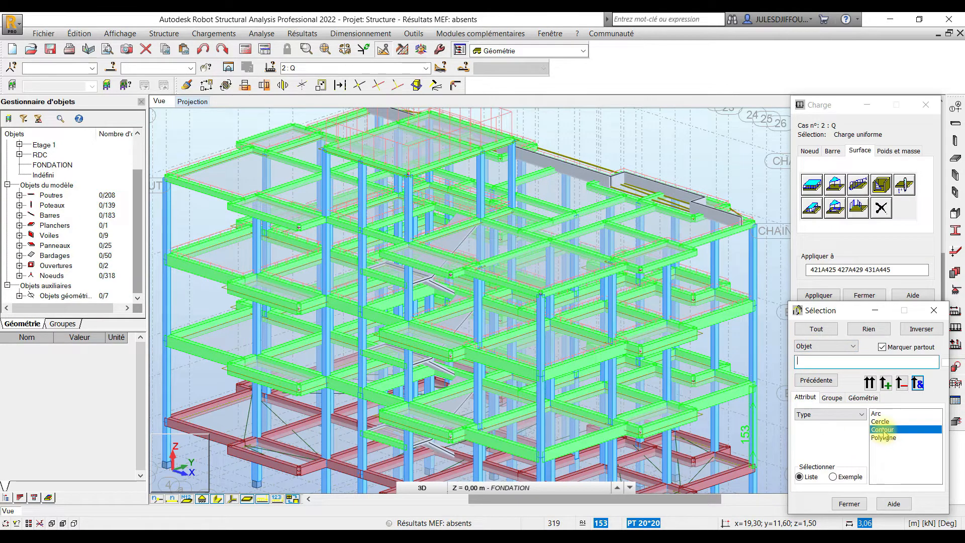
{"action": "left_click", "coordinate": [878, 397]}
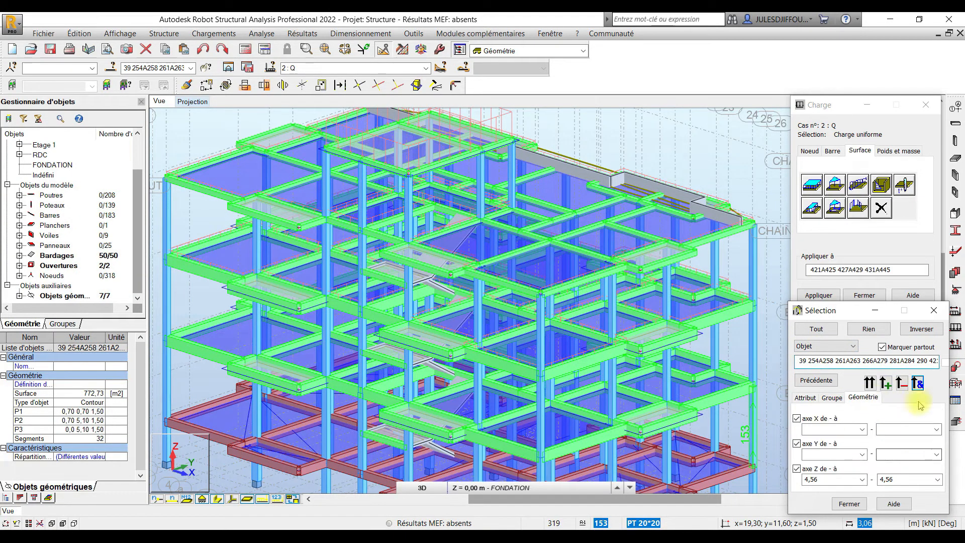
{"action": "left_click", "coordinate": [916, 383]}
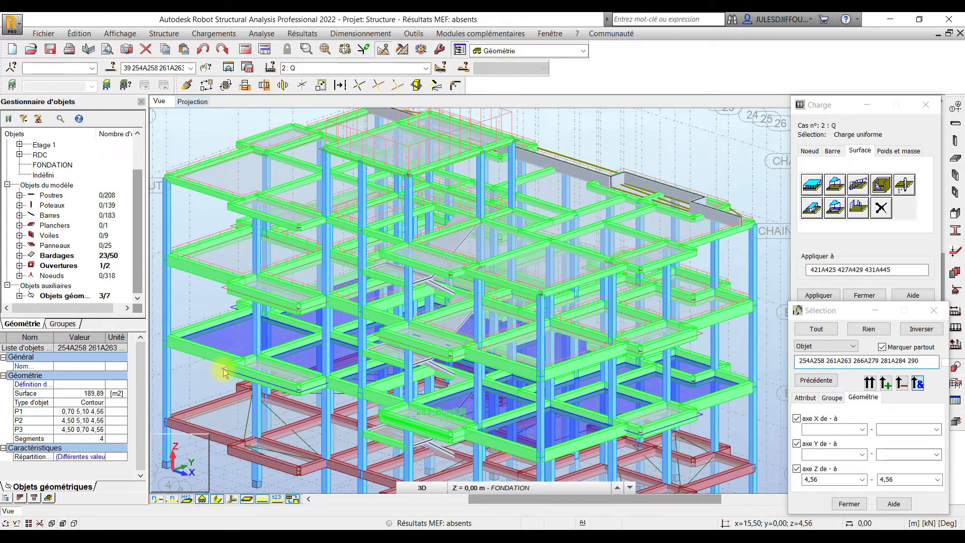
Remove the Etage 1 balcony contours 281, 282, 283 and 284 from the selection
{"action": "left_click", "coordinate": [223, 372], "text": "ctrl"}
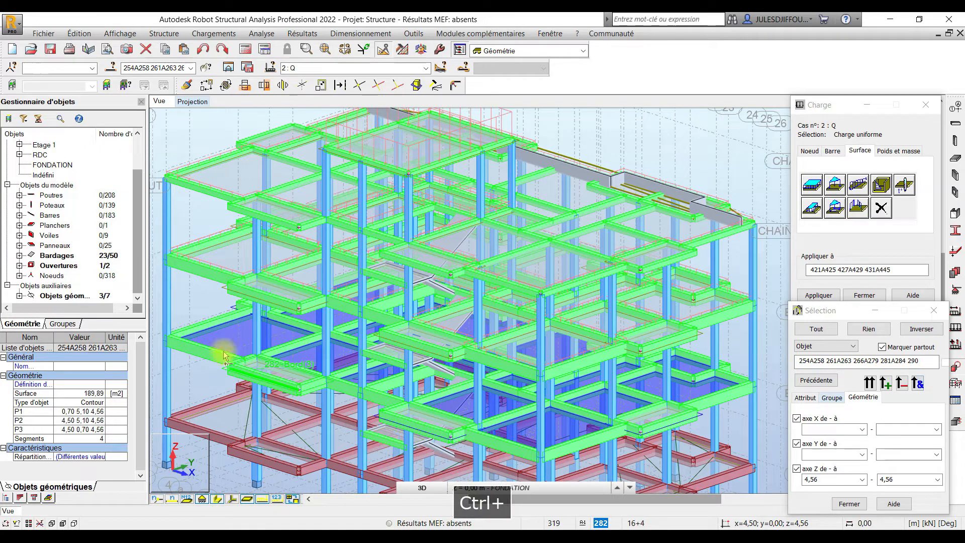
{"action": "left_click", "coordinate": [233, 310], "text": "ctrl"}
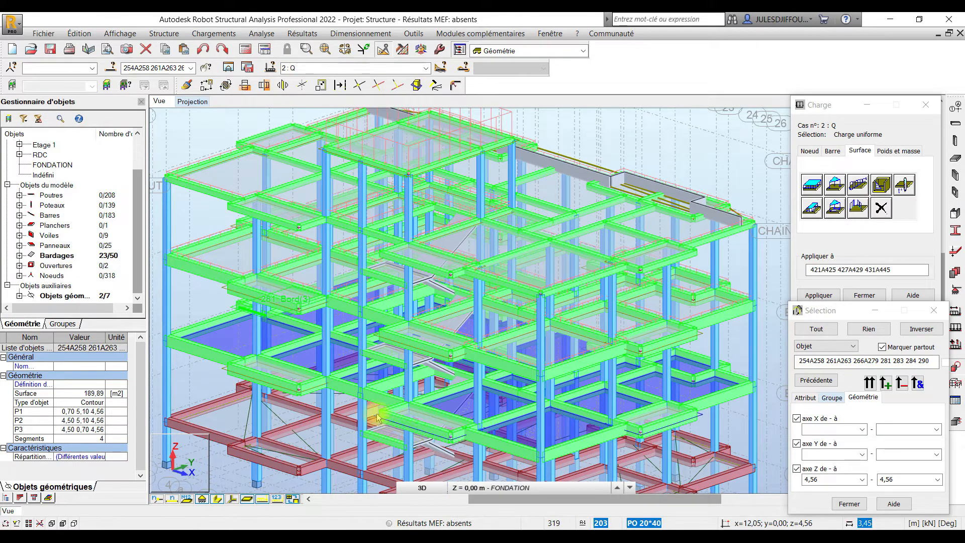
{"action": "left_click", "coordinate": [632, 438], "text": "ctrl"}
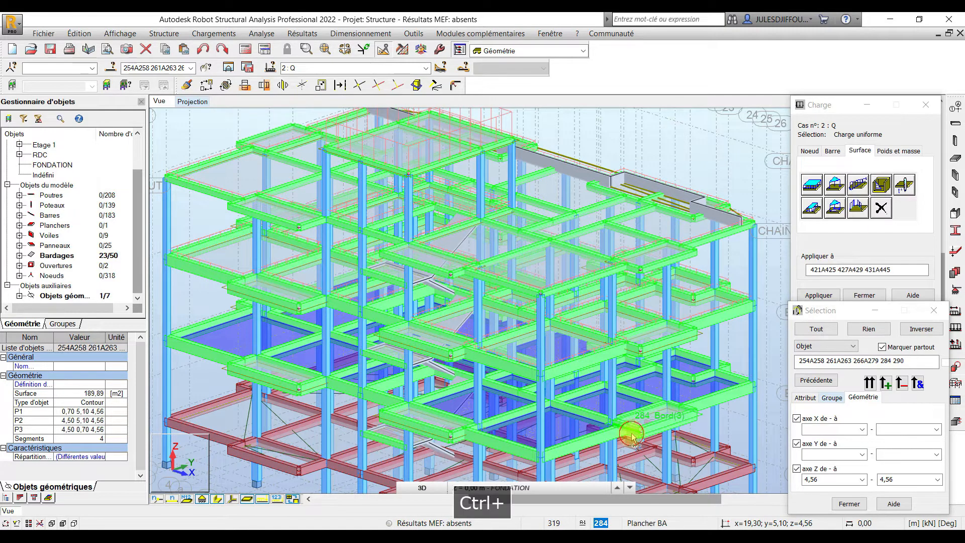
{"action": "left_click", "coordinate": [632, 437], "text": "ctrl"}
{"action": "left_click", "coordinate": [360, 369], "text": "ctrl"}
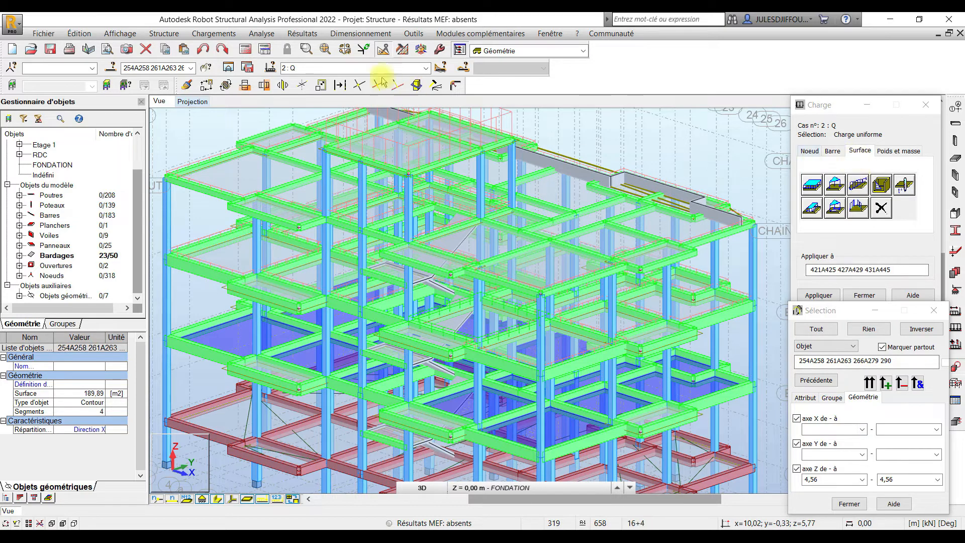
Apply a uniform surface load of -4.2 kPa in global Z to the selected Etage 1 floor contours under case 1: G
{"action": "left_click", "coordinate": [426, 68]}
{"action": "left_click", "coordinate": [342, 80]}
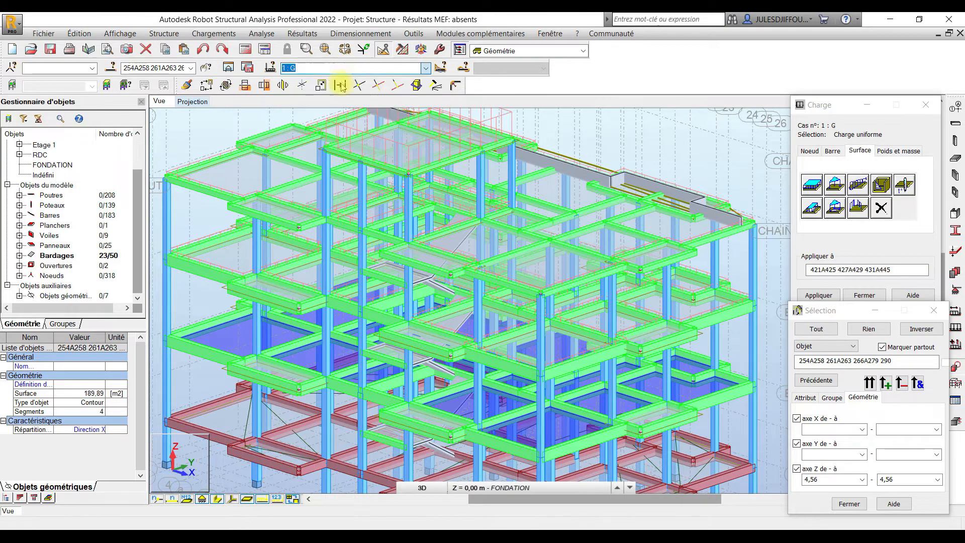
{"action": "left_click", "coordinate": [811, 184]}
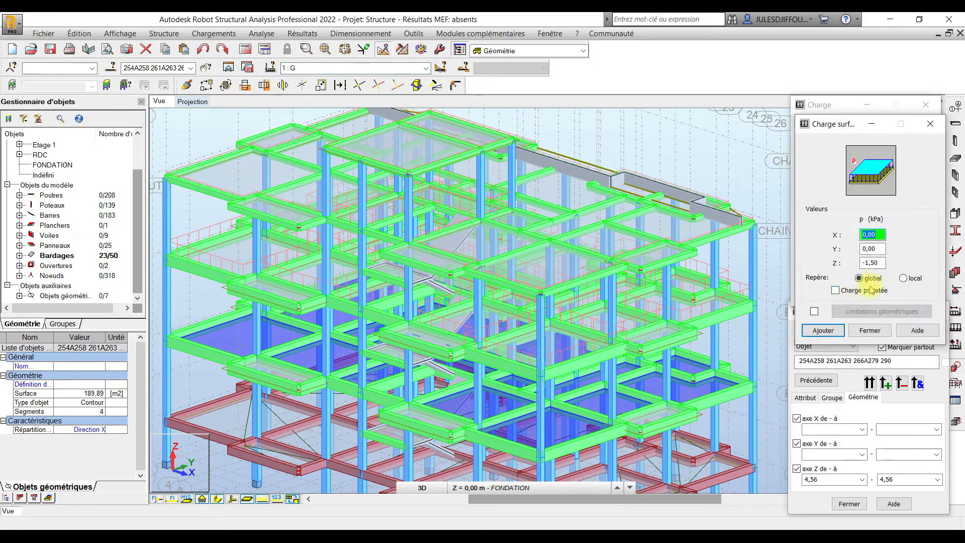
{"action": "left_click", "coordinate": [877, 262]}
{"action": "type", "text": "-4.2"}
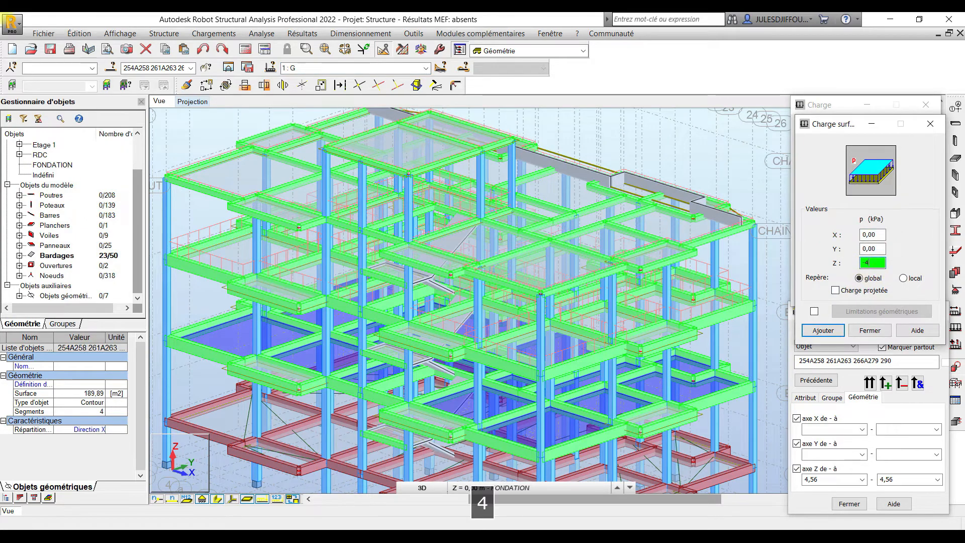
{"action": "left_click", "coordinate": [823, 329]}
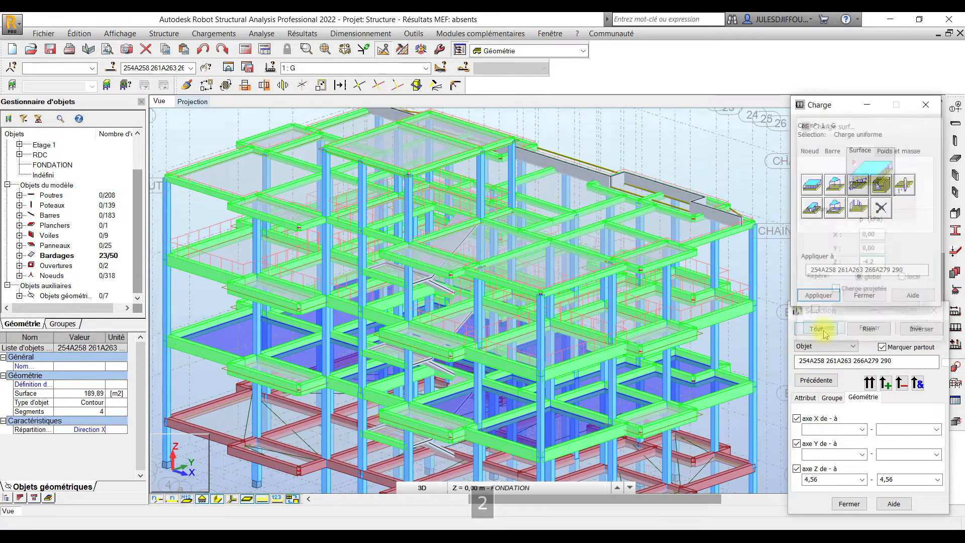
{"action": "left_click", "coordinate": [829, 297]}
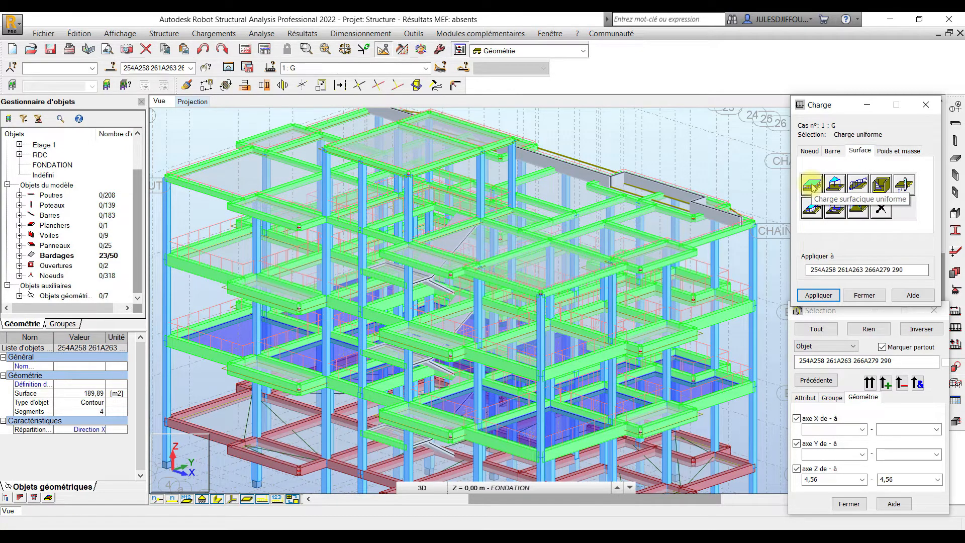
Apply the note's 1.5 kN/m² live load as a uniform surface load in global Z on the Etage 1 floor contours under case 2: Q
{"action": "left_click", "coordinate": [425, 68]}
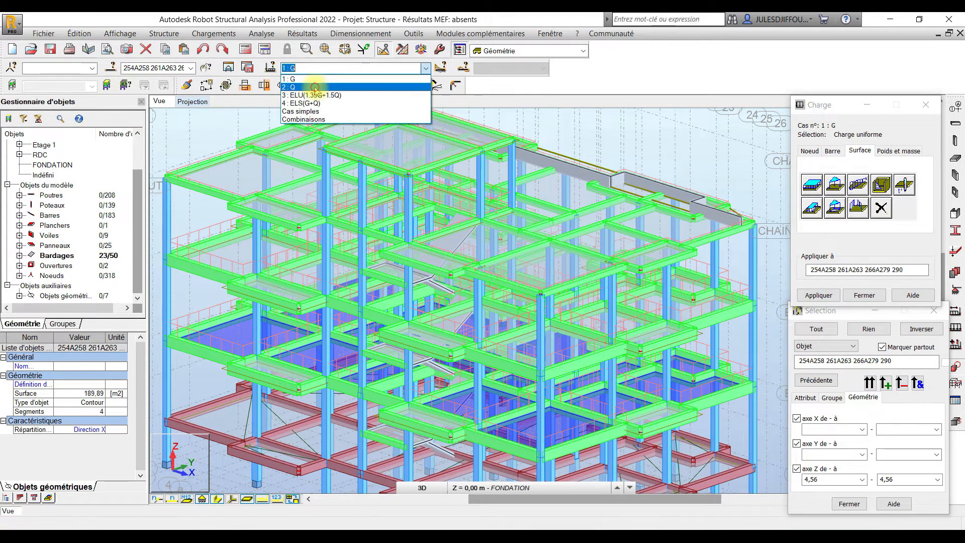
{"action": "left_click", "coordinate": [315, 86]}
{"action": "left_click", "coordinate": [813, 186]}
{"action": "left_click", "coordinate": [872, 264]}
{"action": "type", "text": "1.5"}
{"action": "left_click", "coordinate": [823, 330]}
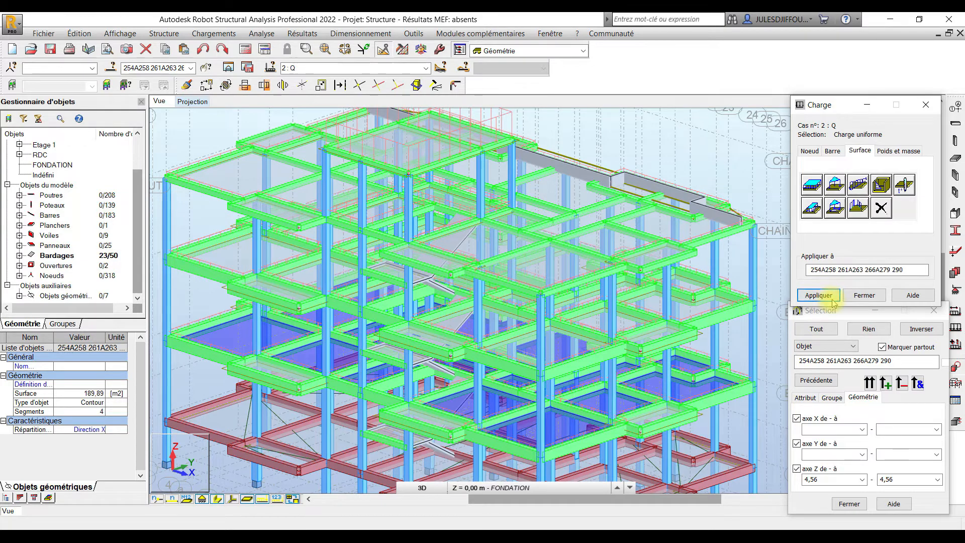
{"action": "left_click", "coordinate": [836, 300]}
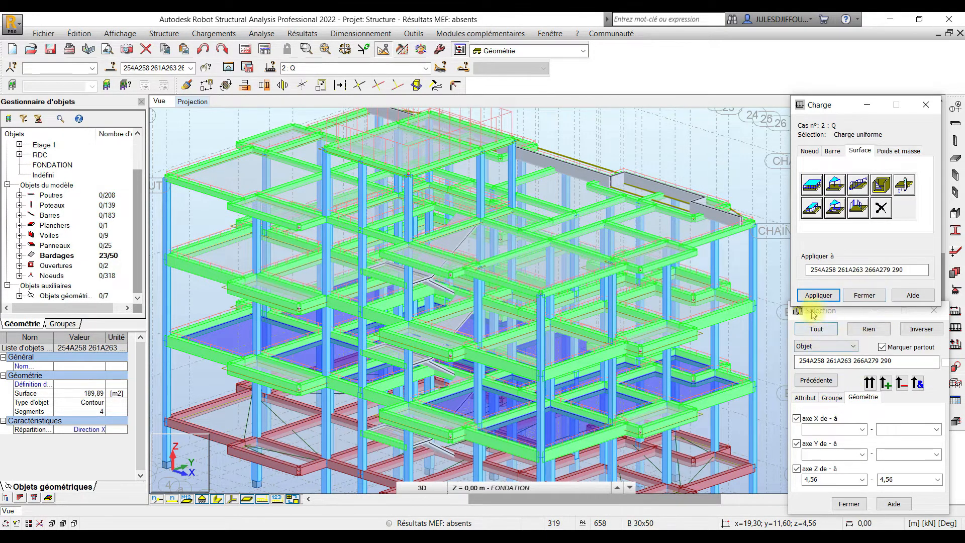
Select all panels with the BALC thickness attribute, leaving floor slab 648 out of the selection
{"action": "left_click", "coordinate": [810, 346]}
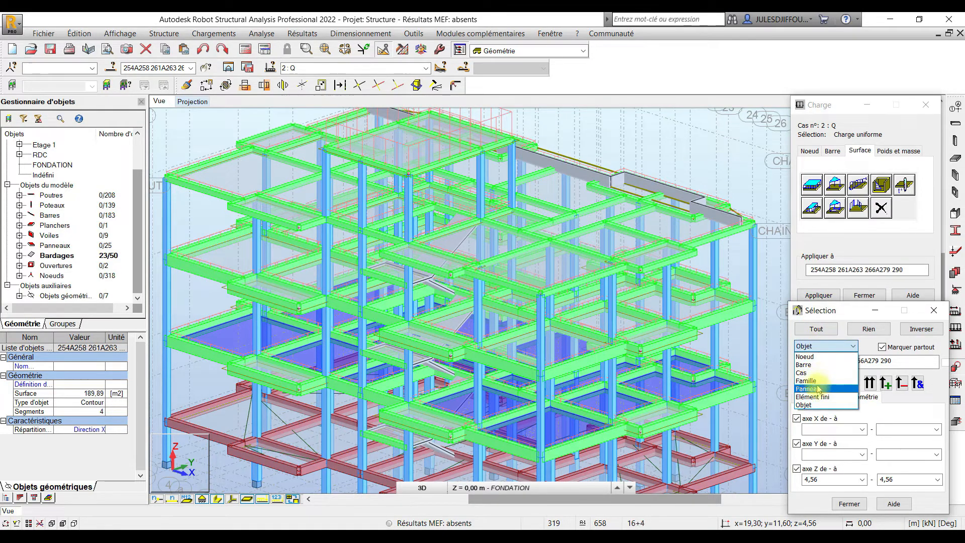
{"action": "left_click", "coordinate": [808, 380]}
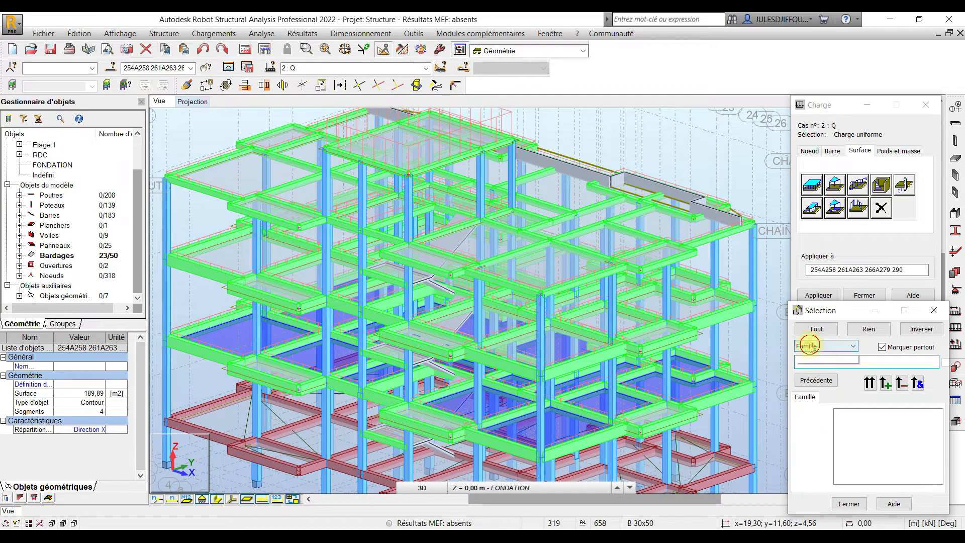
{"action": "left_click", "coordinate": [803, 345]}
{"action": "left_click", "coordinate": [809, 389]}
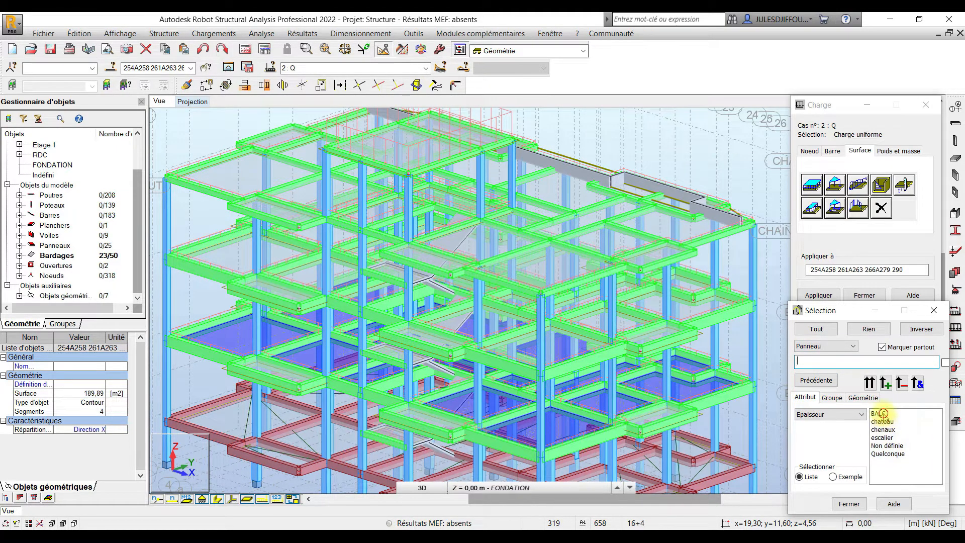
{"action": "left_click", "coordinate": [880, 414]}
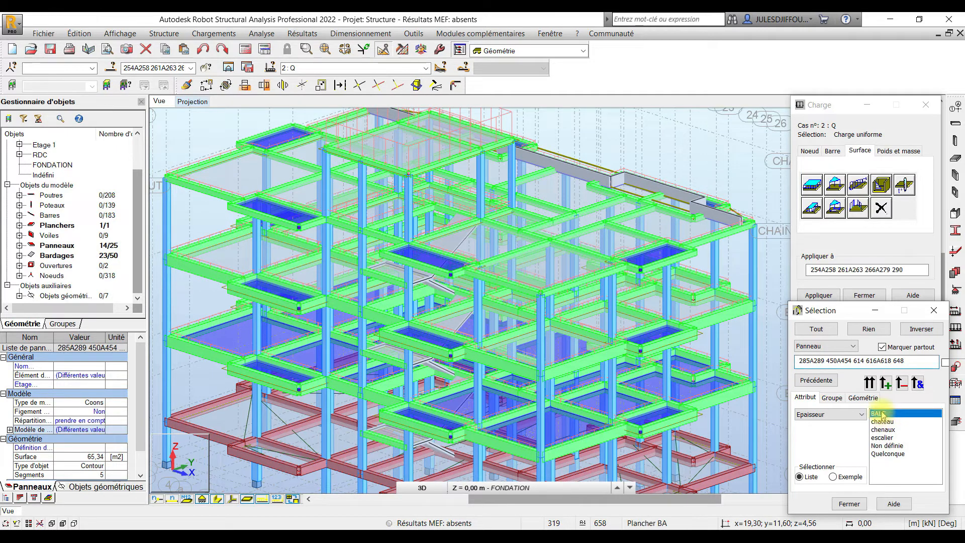
{"action": "left_click", "coordinate": [902, 383]}
{"action": "left_click", "coordinate": [898, 383]}
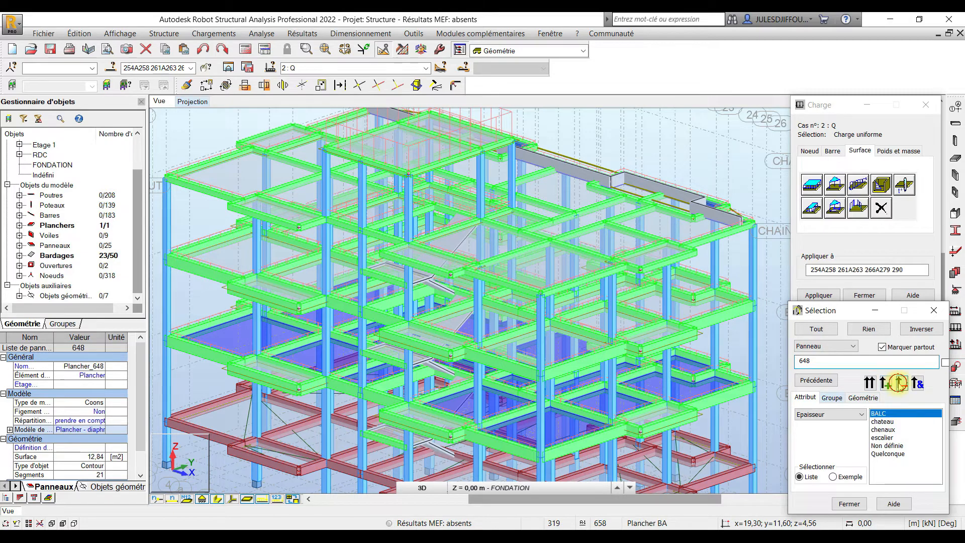
{"action": "left_click", "coordinate": [744, 261]}
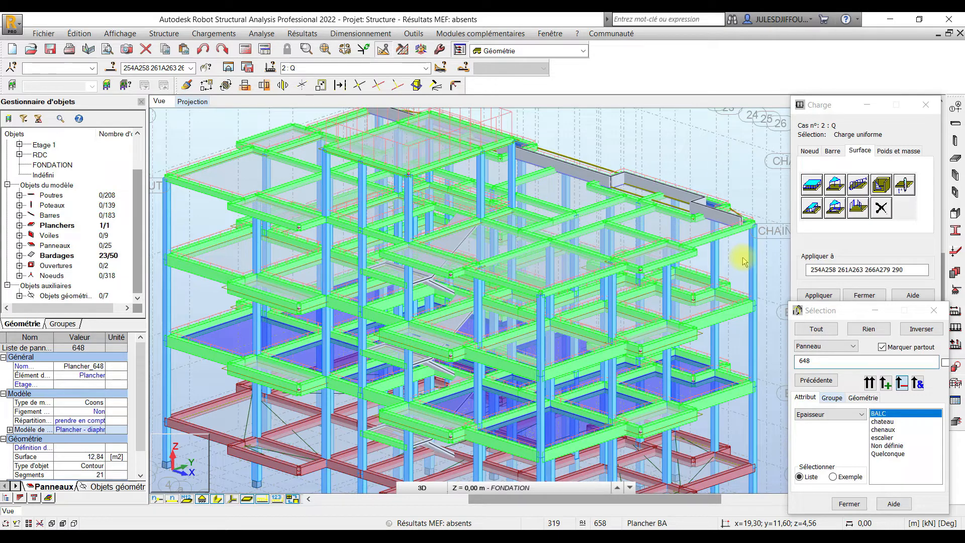
{"action": "left_click", "coordinate": [745, 261]}
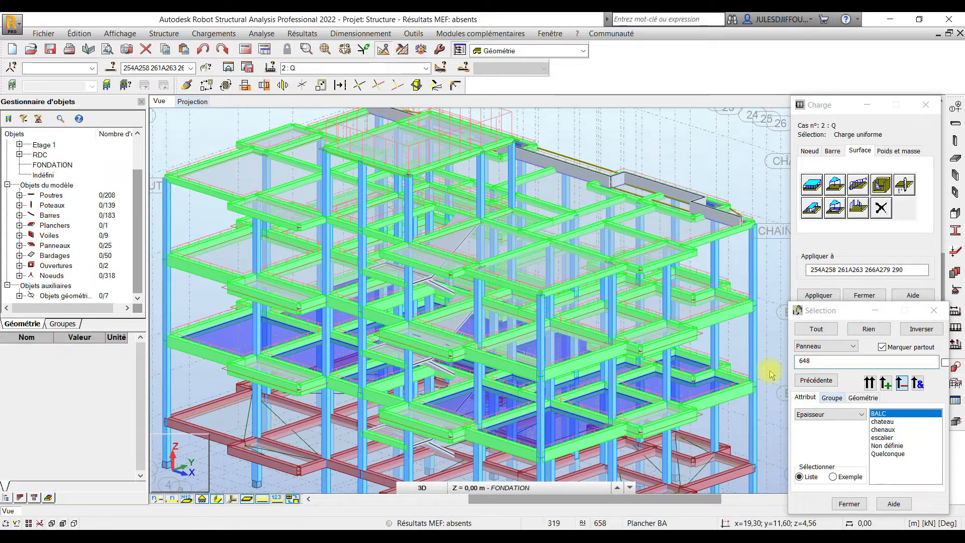
{"action": "left_click", "coordinate": [883, 415]}
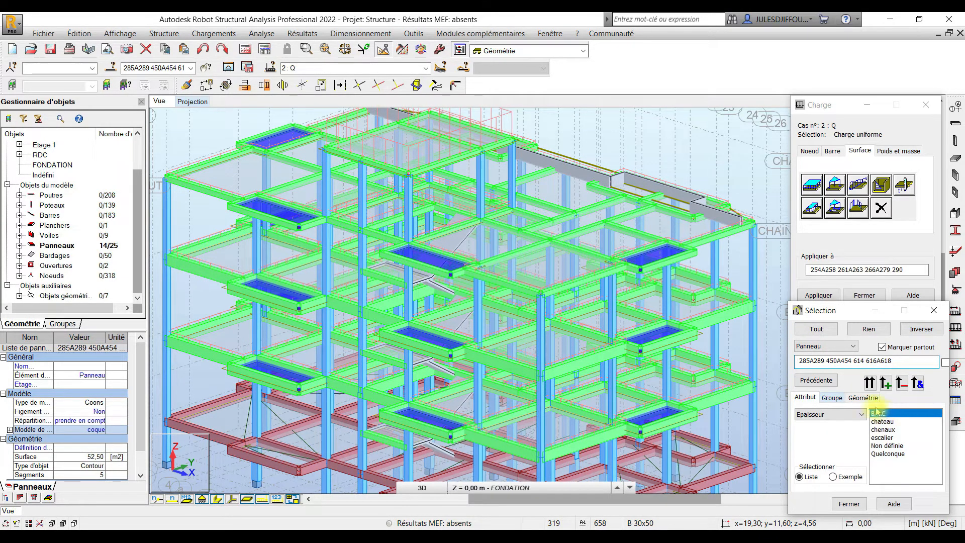
Keep only the Etage 1 and Etage 2 balcony panels by intersecting the selection with a Z range of 4.56 to 7.62
{"action": "left_click", "coordinate": [863, 397]}
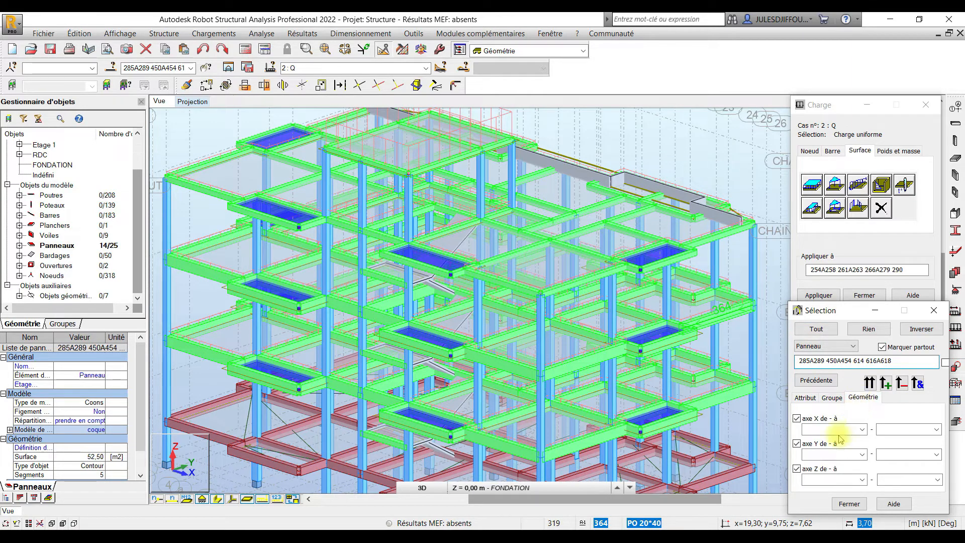
{"action": "left_click", "coordinate": [863, 479]}
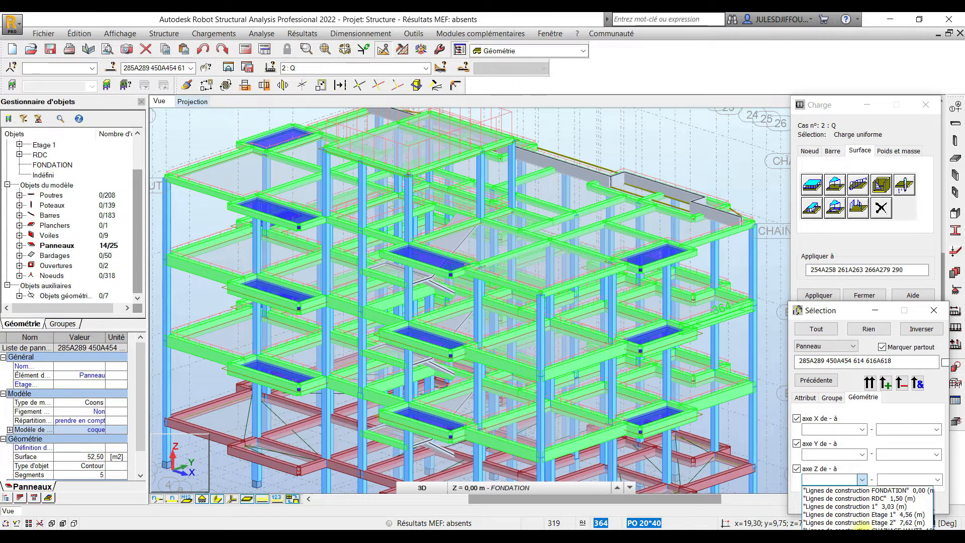
{"action": "left_click", "coordinate": [860, 515]}
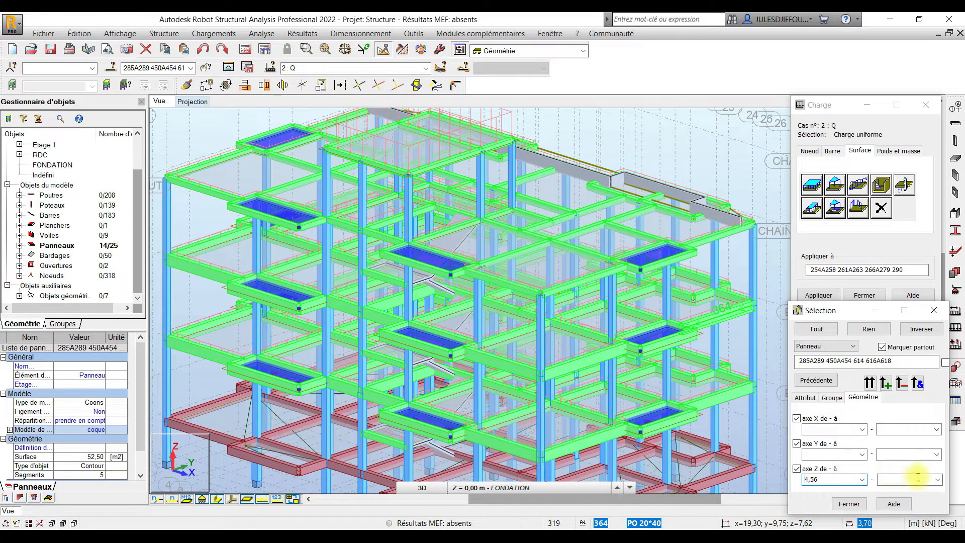
{"action": "left_click", "coordinate": [937, 479]}
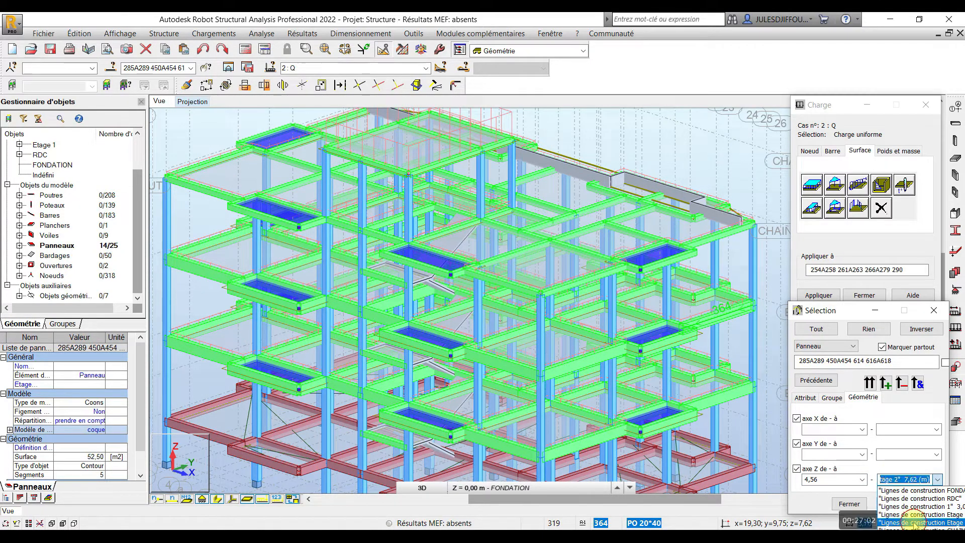
{"action": "left_click", "coordinate": [914, 523]}
{"action": "left_click", "coordinate": [919, 384]}
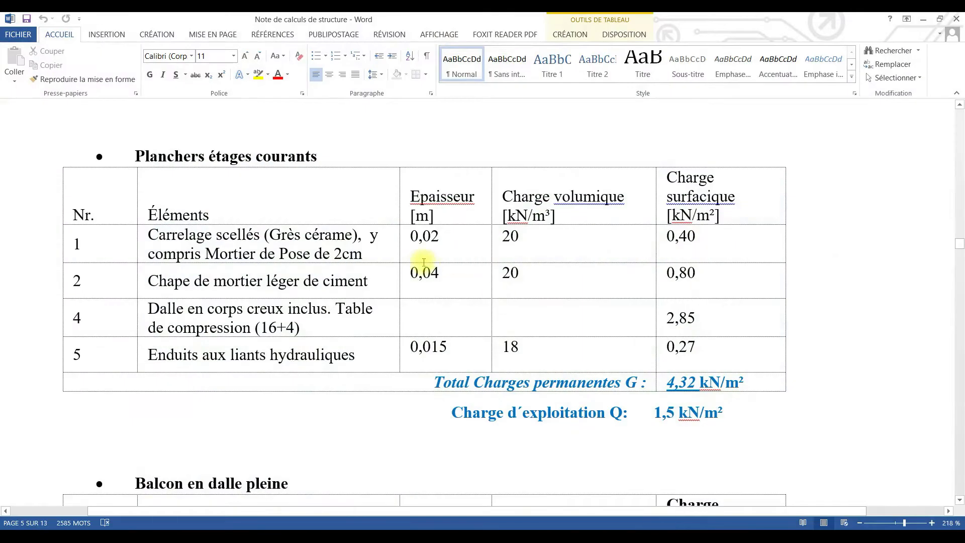
Look up the balcony loads in the Word note and apply its 1.57 kN/m² permanent load in global Z to the selected panels under case 1: G
{"action": "scroll", "coordinate": [411, 274], "scroll_direction": "down", "scroll_amount": 6}
{"action": "scroll", "coordinate": [412, 277], "scroll_direction": "down", "scroll_amount": 1}
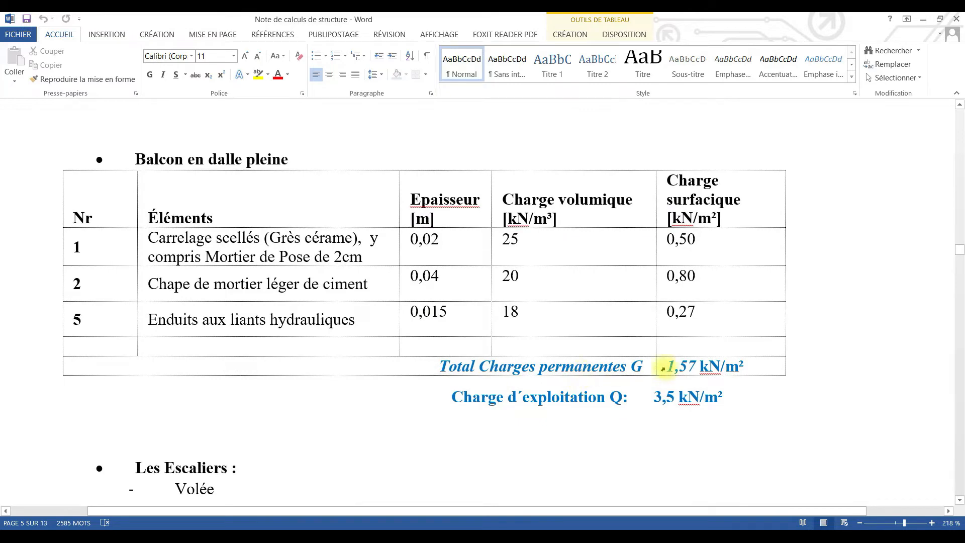
{"action": "left_click", "coordinate": [923, 19]}
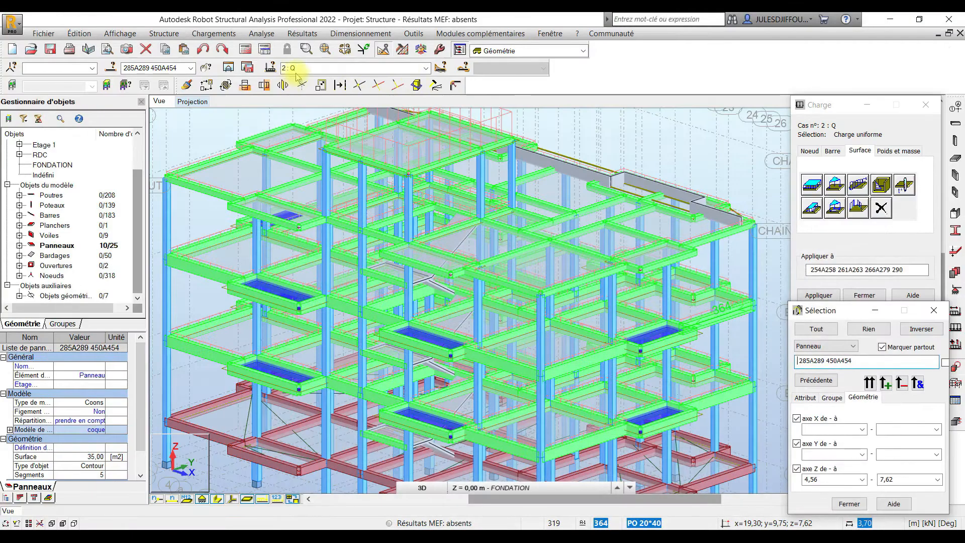
{"action": "left_click", "coordinate": [426, 68]}
{"action": "left_click", "coordinate": [334, 80]}
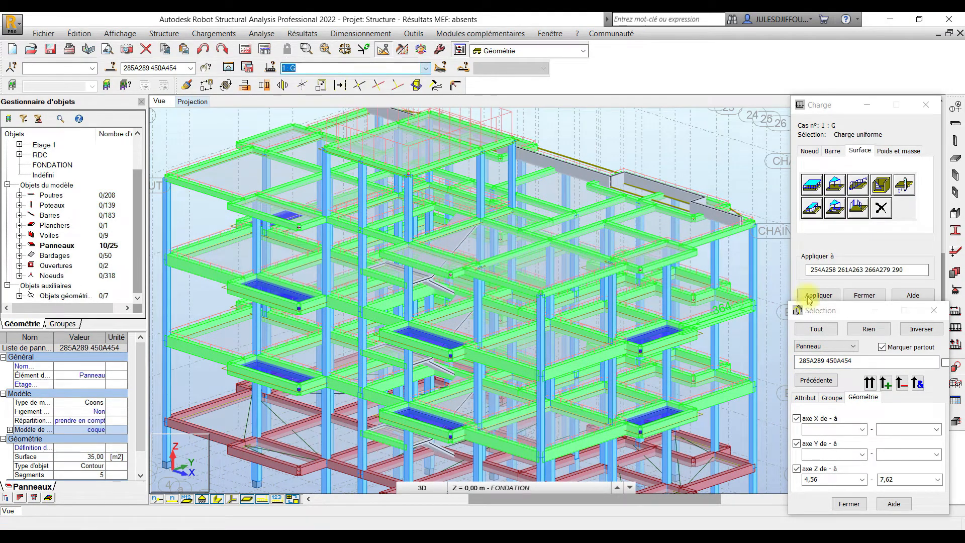
{"action": "left_click", "coordinate": [812, 184]}
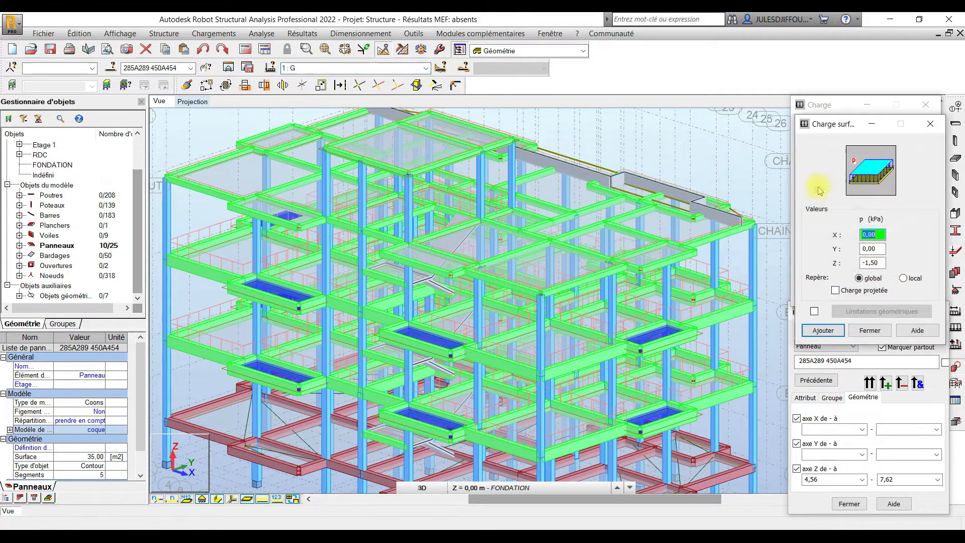
{"action": "left_click", "coordinate": [876, 263]}
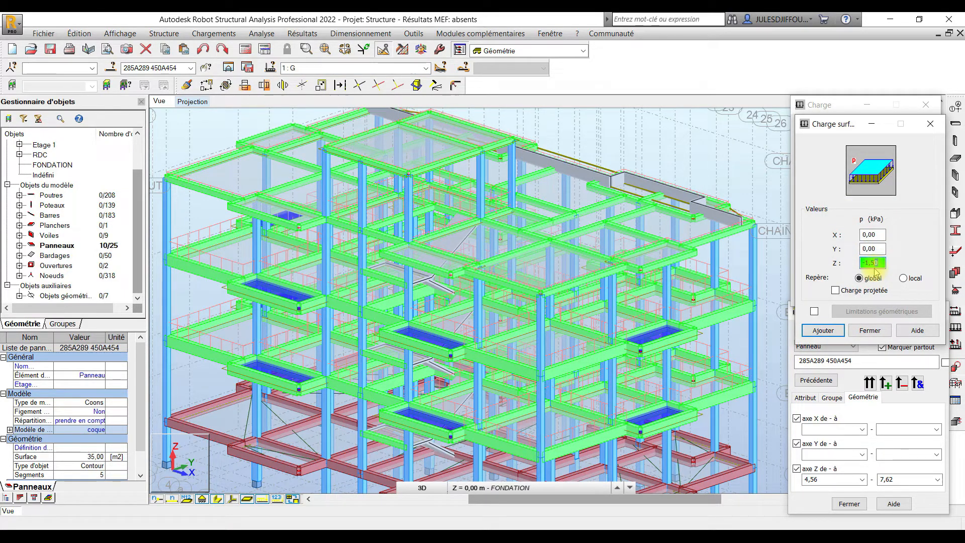
{"action": "key", "text": "BackSpace"}
{"action": "type", "text": "7"}
{"action": "left_click", "coordinate": [824, 330]}
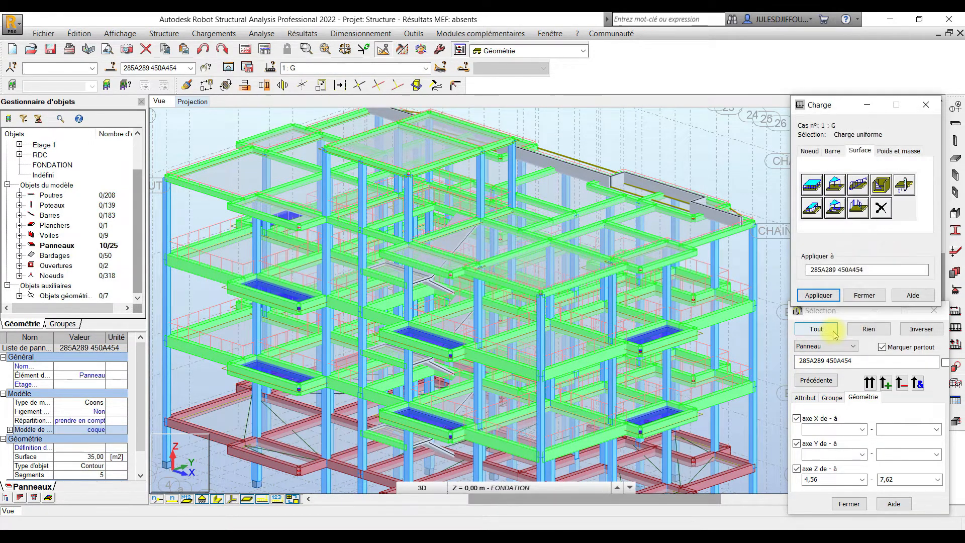
{"action": "left_click", "coordinate": [820, 296]}
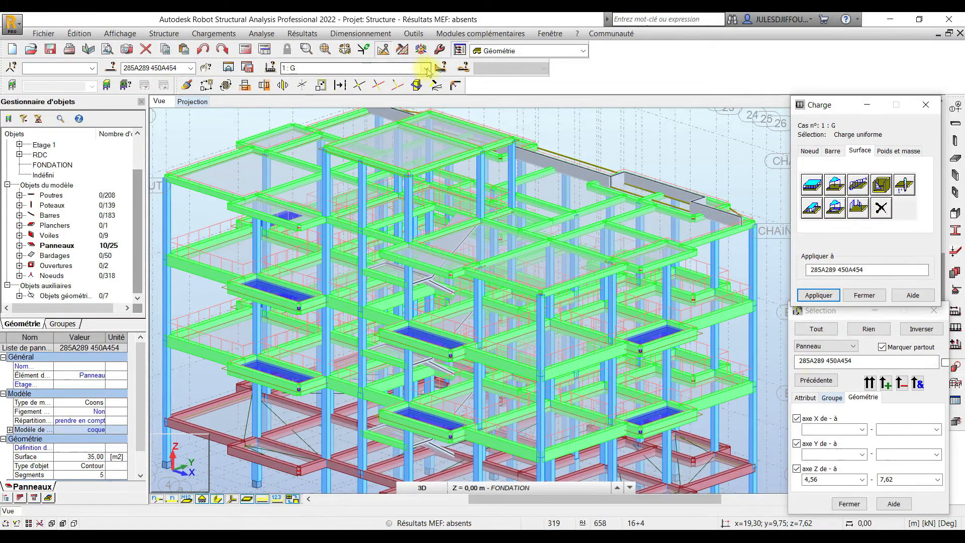
Apply the note's 3.5 kN/m² live load as a uniform surface load on the balcony panels under case 2: Q, then clear the selection
{"action": "left_click", "coordinate": [426, 68]}
{"action": "left_click", "coordinate": [372, 87]}
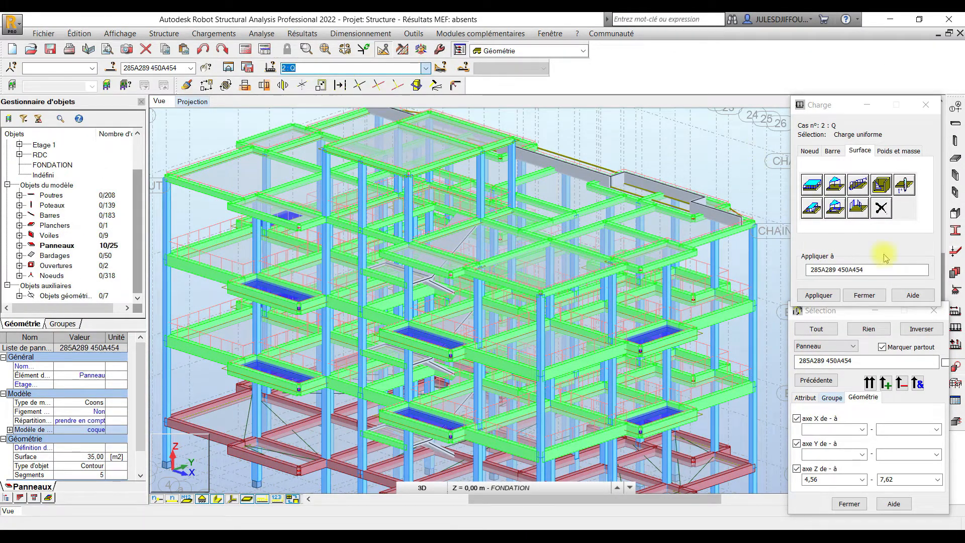
{"action": "left_click", "coordinate": [811, 186]}
{"action": "double_click", "coordinate": [868, 262]}
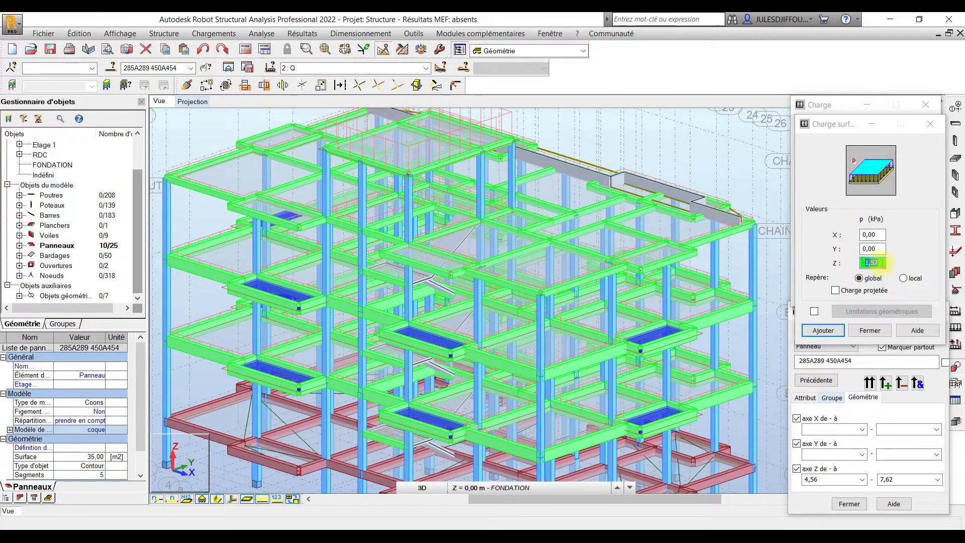
{"action": "double_click", "coordinate": [869, 263]}
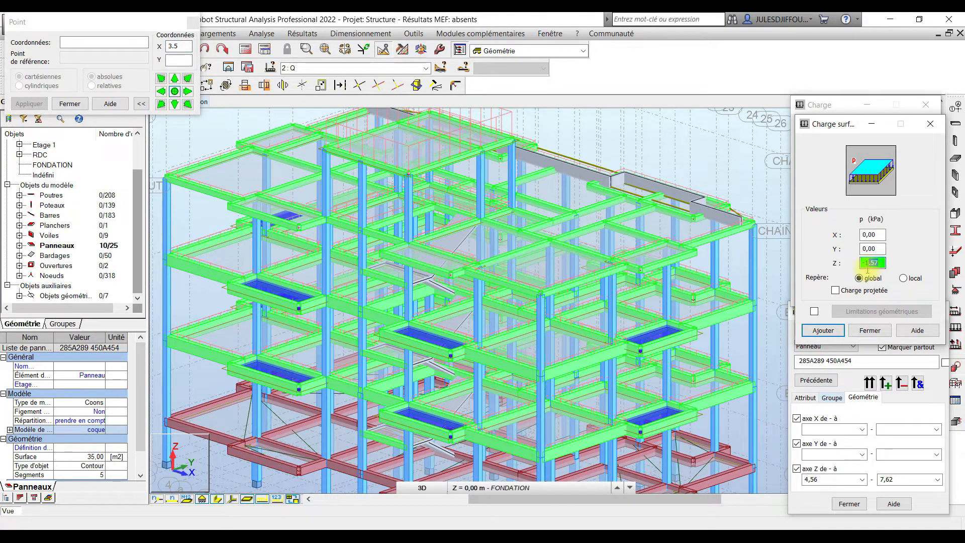
{"action": "type", "text": "3.5"}
{"action": "left_click", "coordinate": [823, 331]}
{"action": "left_click", "coordinate": [827, 297]}
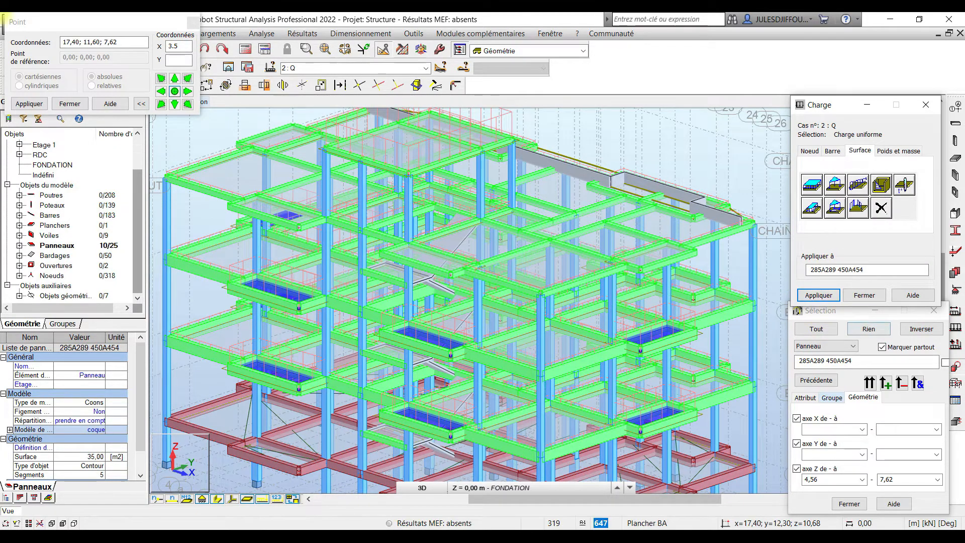
{"action": "left_click", "coordinate": [907, 410]}
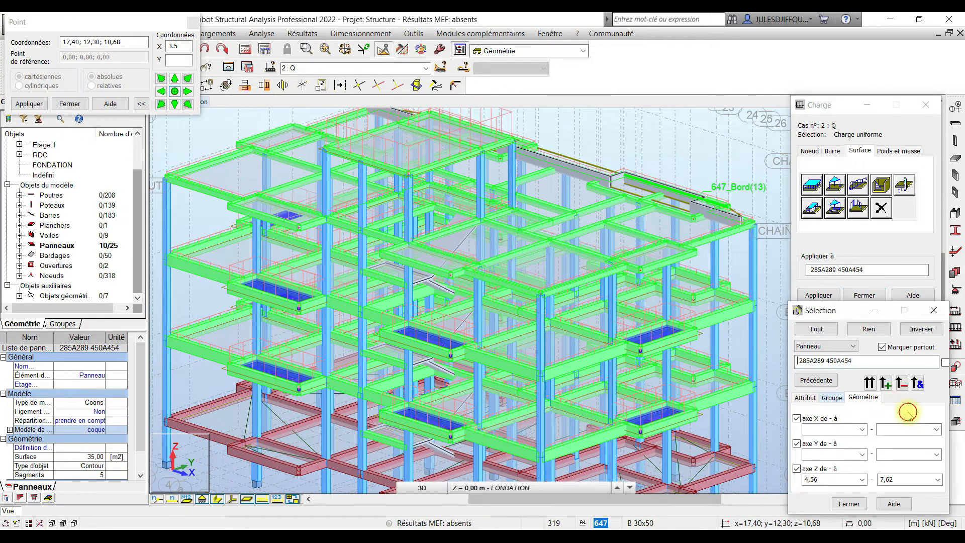
{"action": "left_click", "coordinate": [743, 170]}
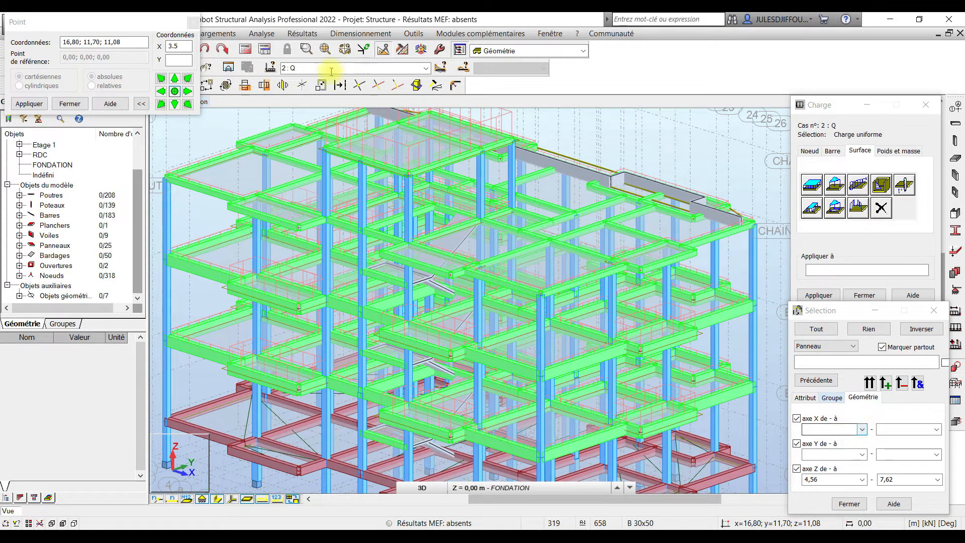
{"action": "left_click", "coordinate": [193, 22]}
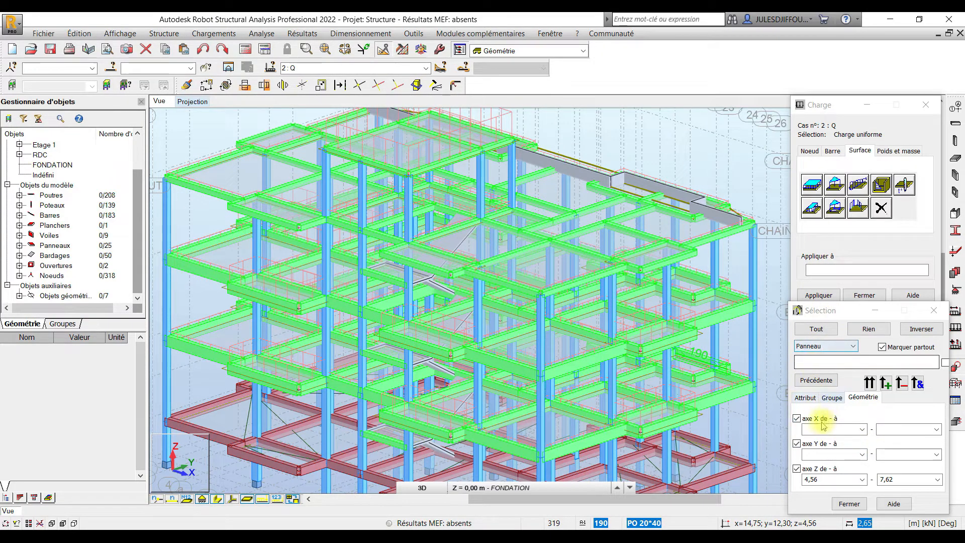
Select the panels with the escalier thickness and deselect the landings, keeping only flights 291, 292, 455, 456, 619 and 620
{"action": "left_click", "coordinate": [805, 397]}
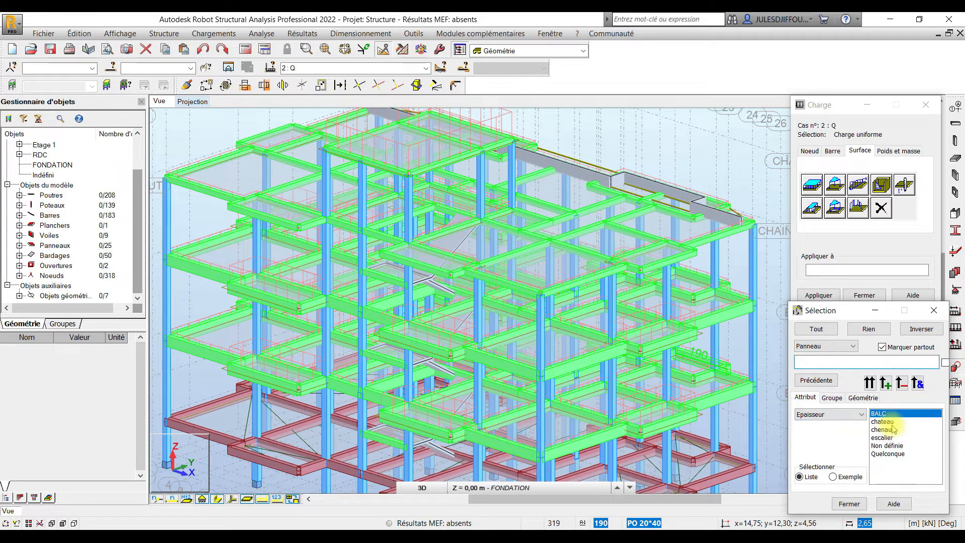
{"action": "left_click", "coordinate": [885, 438]}
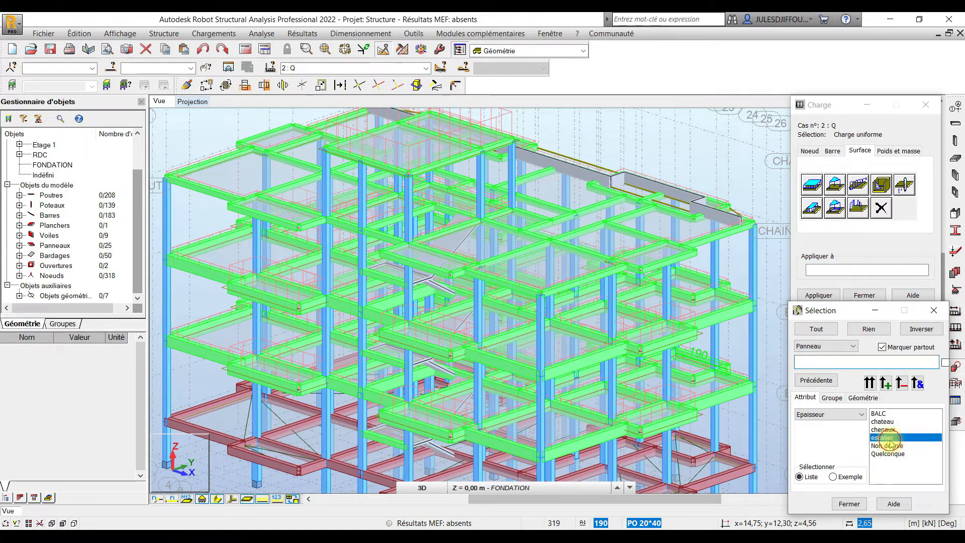
{"action": "left_click", "coordinate": [424, 284], "text": "ctrl"}
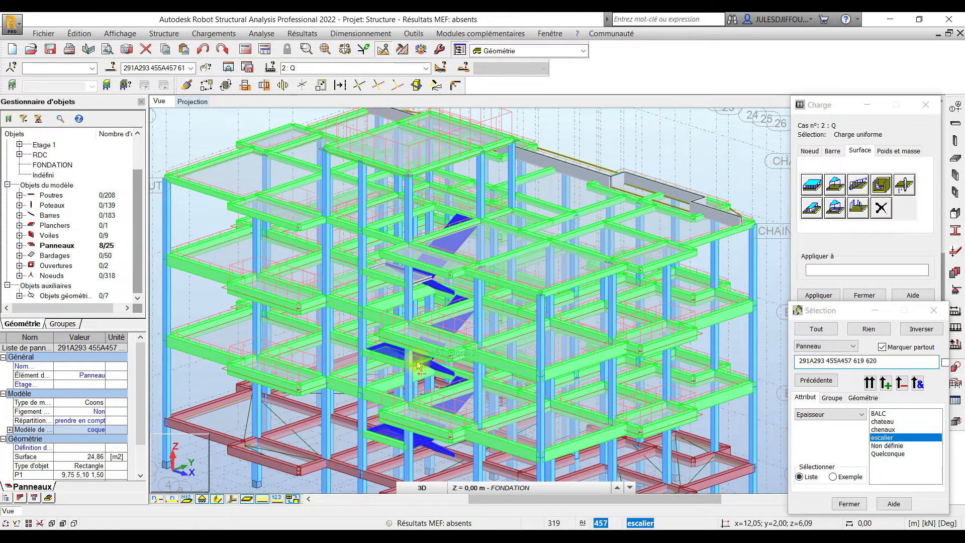
{"action": "left_click", "coordinate": [418, 441], "text": "ctrl"}
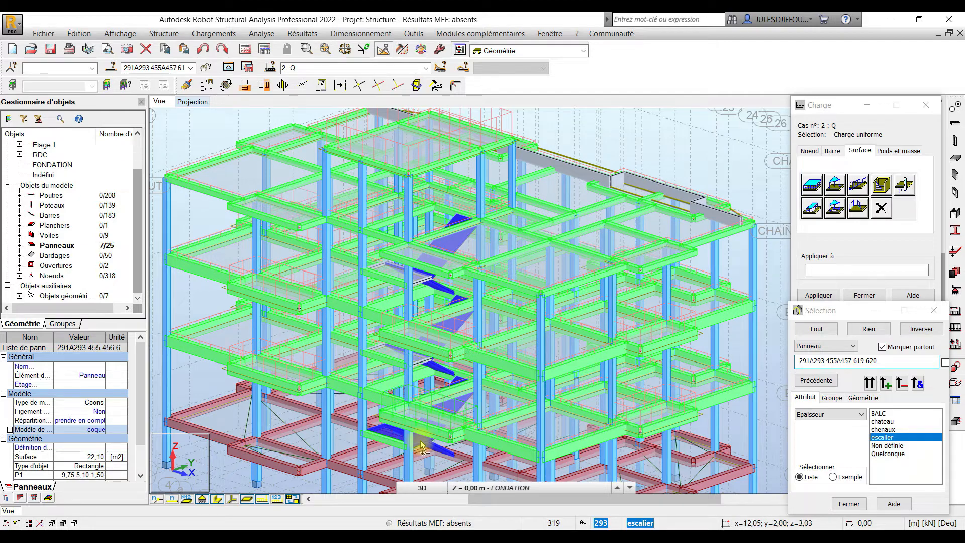
{"action": "left_click", "coordinate": [421, 444], "text": "ctrl"}
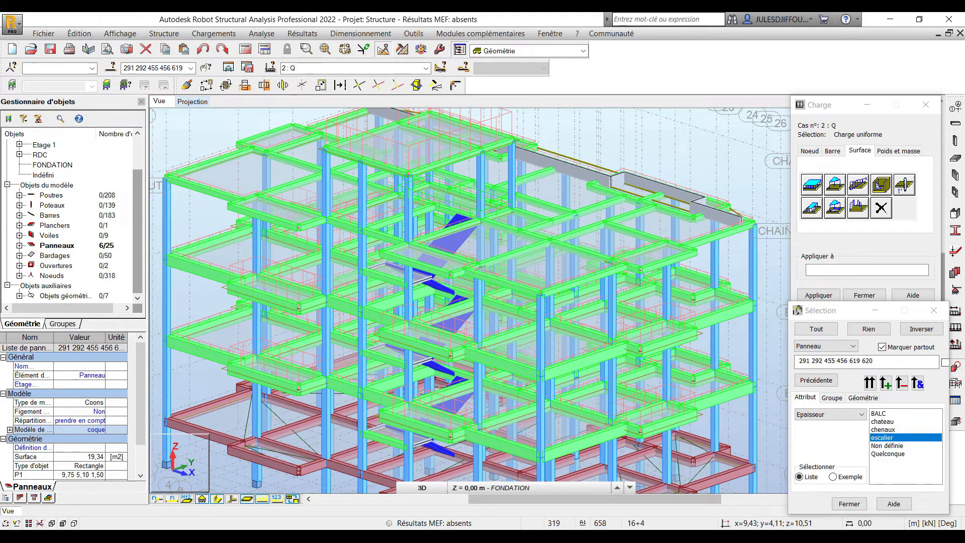
Look up the stair flight's total permanent load and live load in the Word calculation note, and return to Robot
{"action": "key", "text": "alt+Tab"}
{"action": "scroll", "coordinate": [326, 270], "scroll_direction": "down", "scroll_amount": 2}
{"action": "scroll", "coordinate": [326, 270], "scroll_direction": "down", "scroll_amount": 6}
{"action": "scroll", "coordinate": [319, 323], "scroll_direction": "down", "scroll_amount": 5}
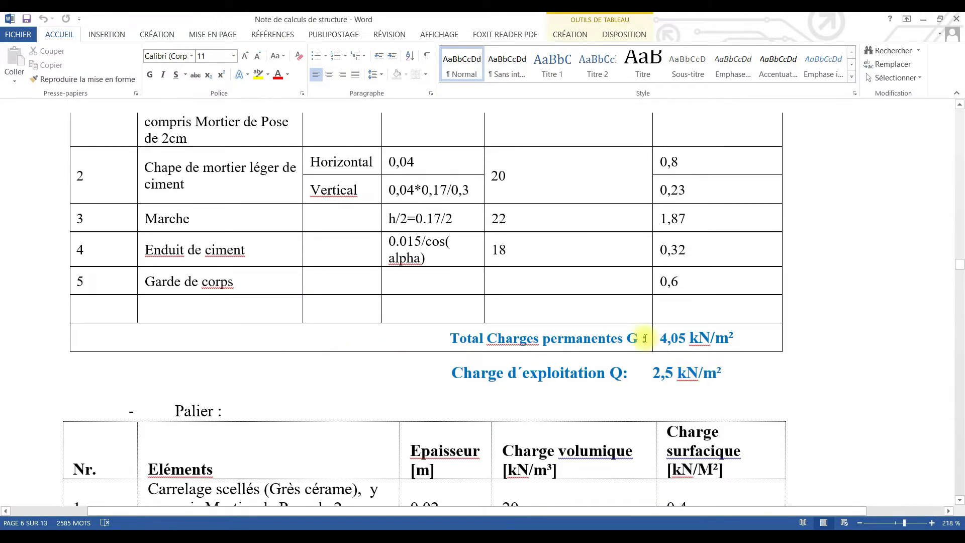
{"action": "left_click", "coordinate": [923, 18]}
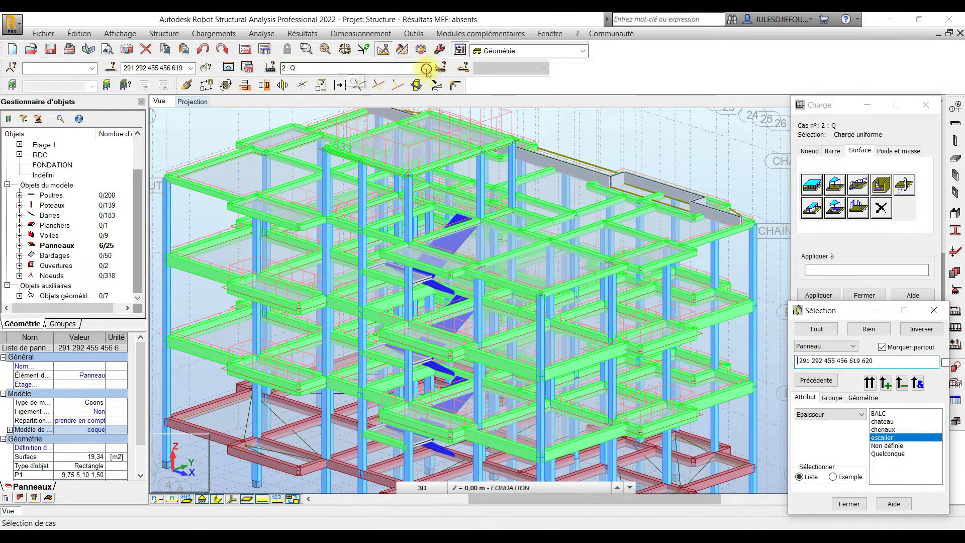
Apply a uniform surface load of -4.05 kPa in global Z to the selected stair flights under case 1: G
{"action": "left_click", "coordinate": [425, 67]}
{"action": "left_click", "coordinate": [326, 80]}
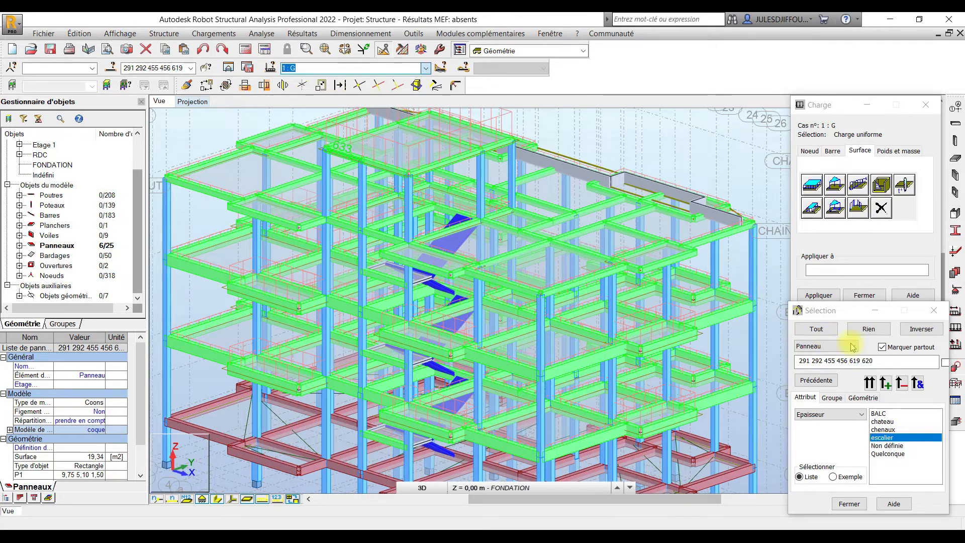
{"action": "left_click", "coordinate": [812, 185]}
{"action": "double_click", "coordinate": [874, 263]}
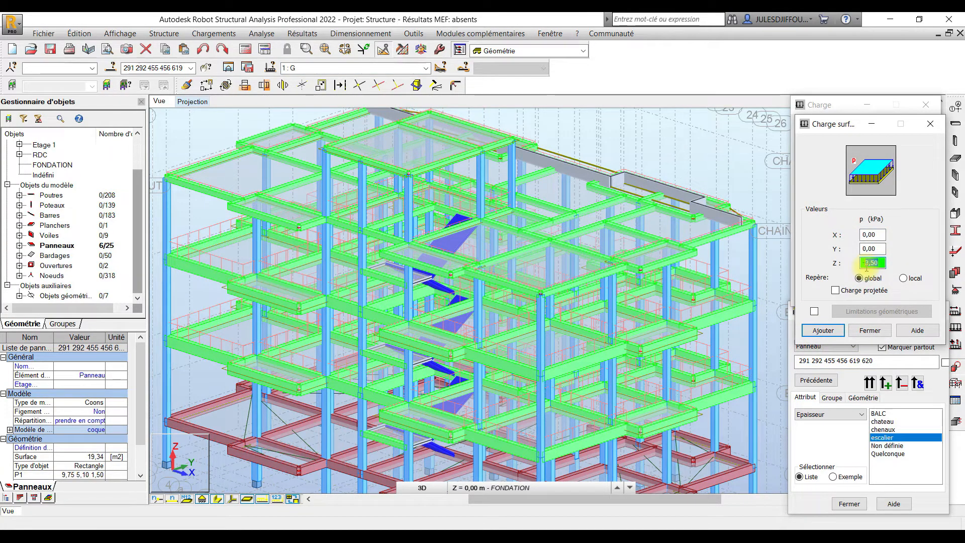
{"action": "type", "text": "0"}
{"action": "left_click", "coordinate": [828, 330]}
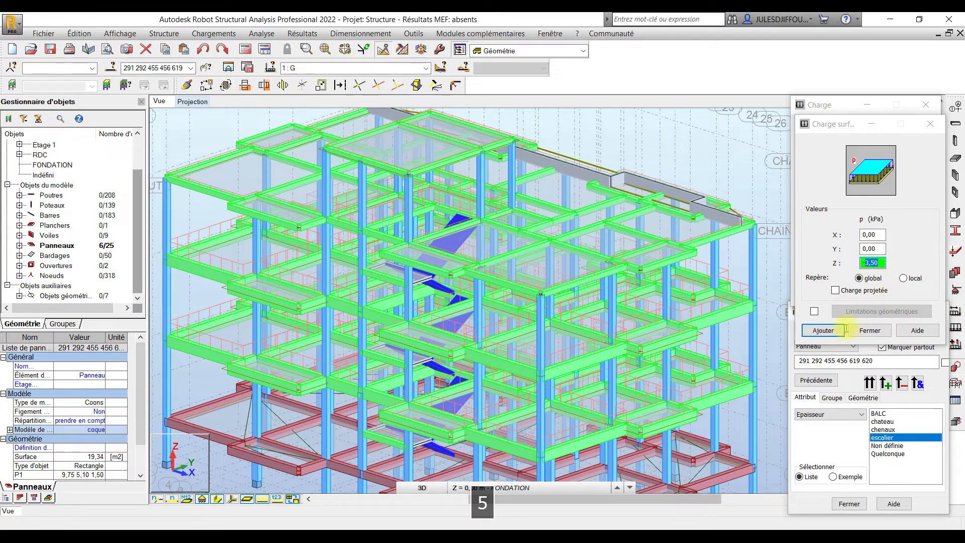
{"action": "double_click", "coordinate": [877, 263]}
{"action": "left_click", "coordinate": [793, 177]}
{"action": "left_click", "coordinate": [867, 263]}
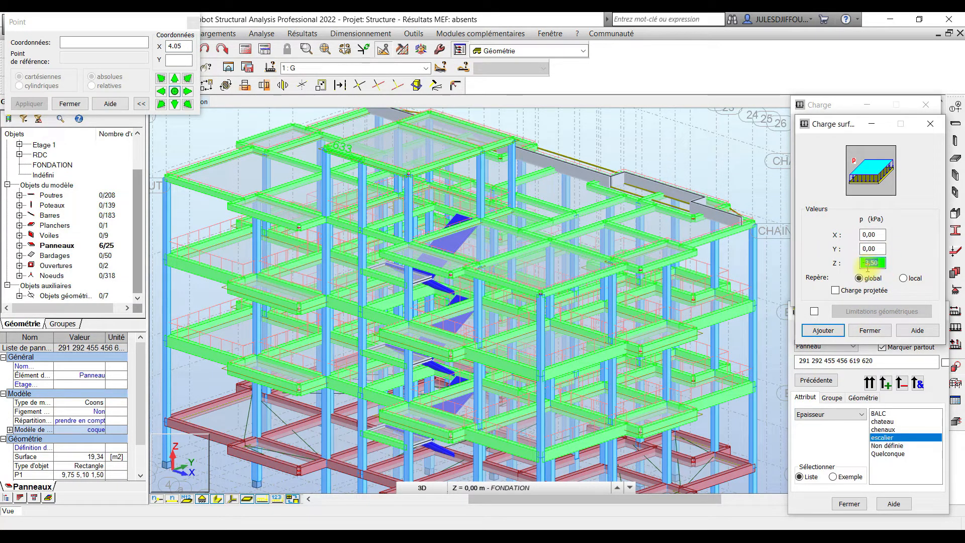
{"action": "type", "text": "4.05"}
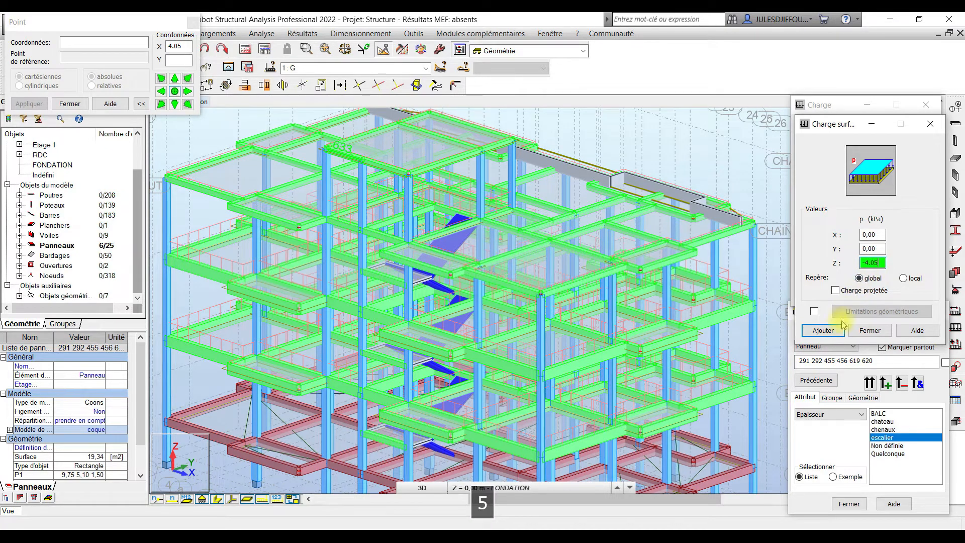
{"action": "left_click", "coordinate": [822, 330]}
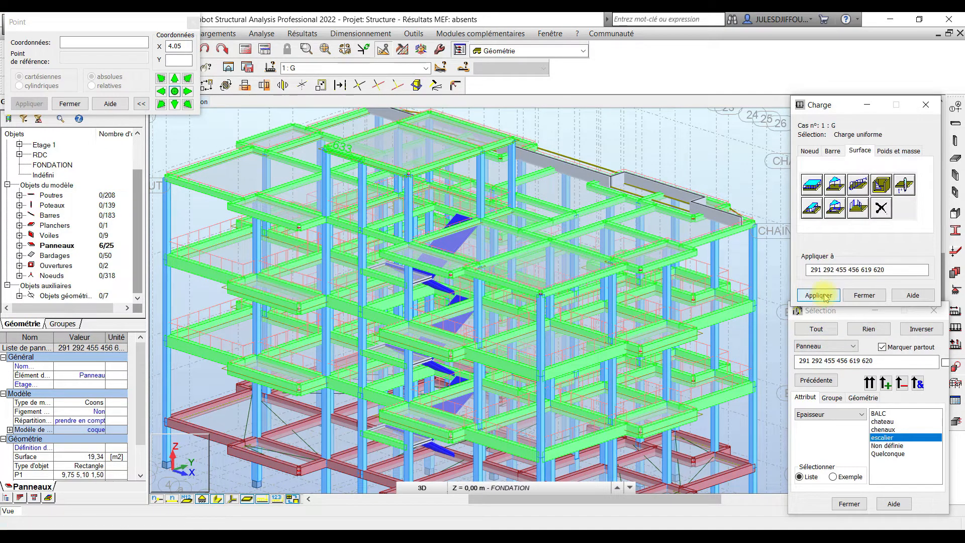
{"action": "left_click", "coordinate": [819, 295]}
Apply a uniform surface load of -2.5 kPa in global Z to the stair flights under case 2: Q, and clear the selection
{"action": "left_click", "coordinate": [426, 68]}
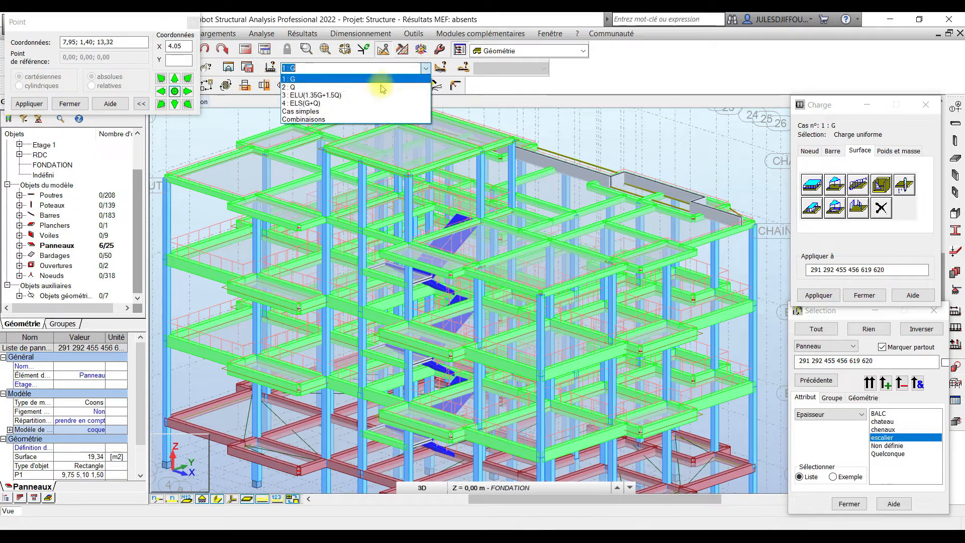
{"action": "left_click", "coordinate": [364, 88]}
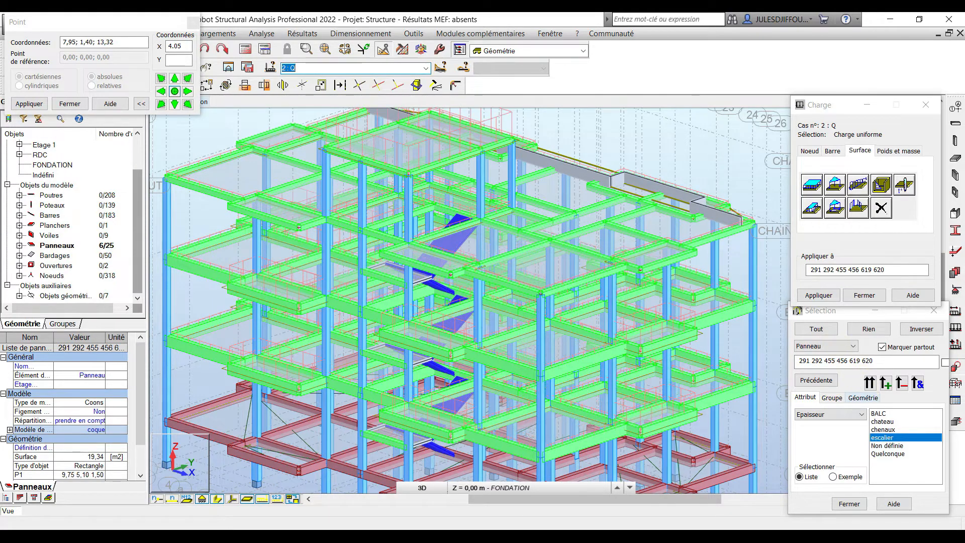
{"action": "left_click", "coordinate": [661, 536]}
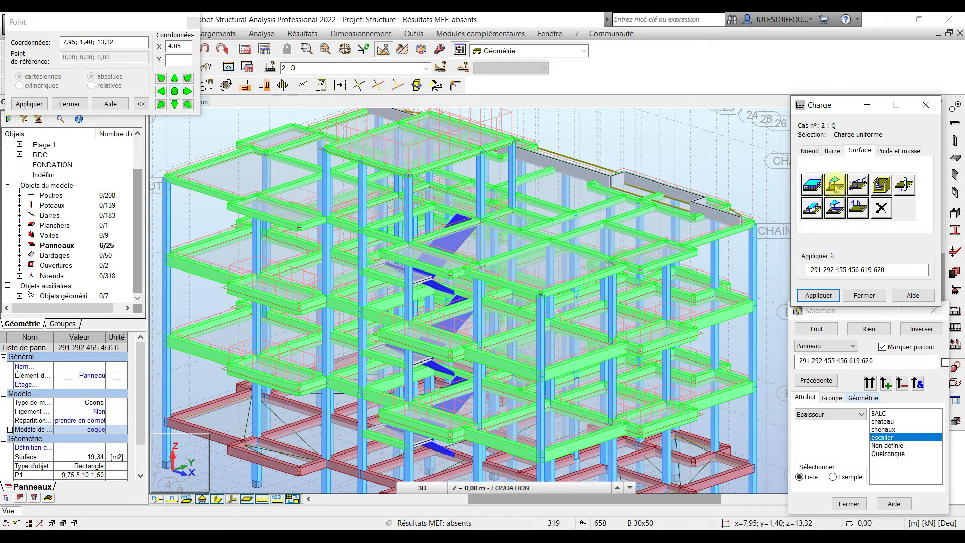
{"action": "left_click", "coordinate": [812, 187]}
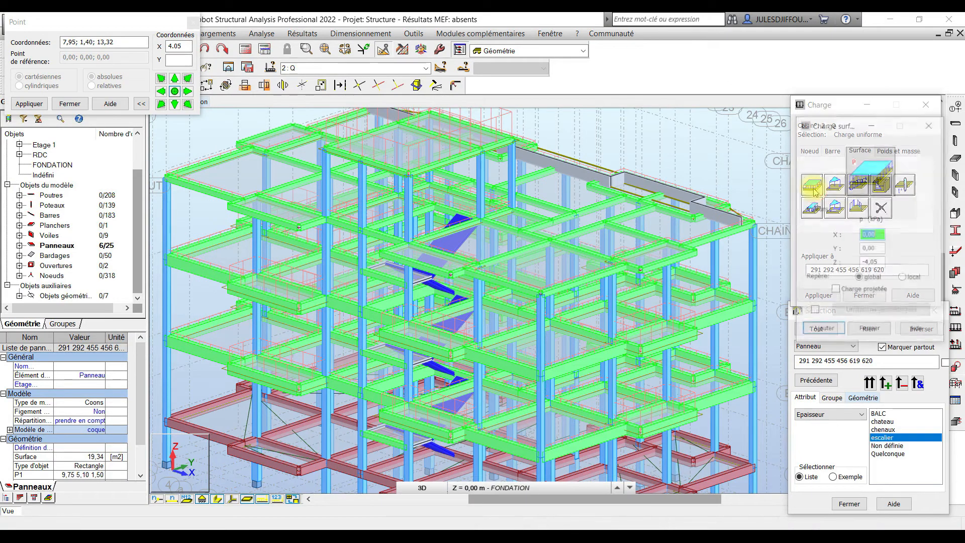
{"action": "double_click", "coordinate": [865, 263]}
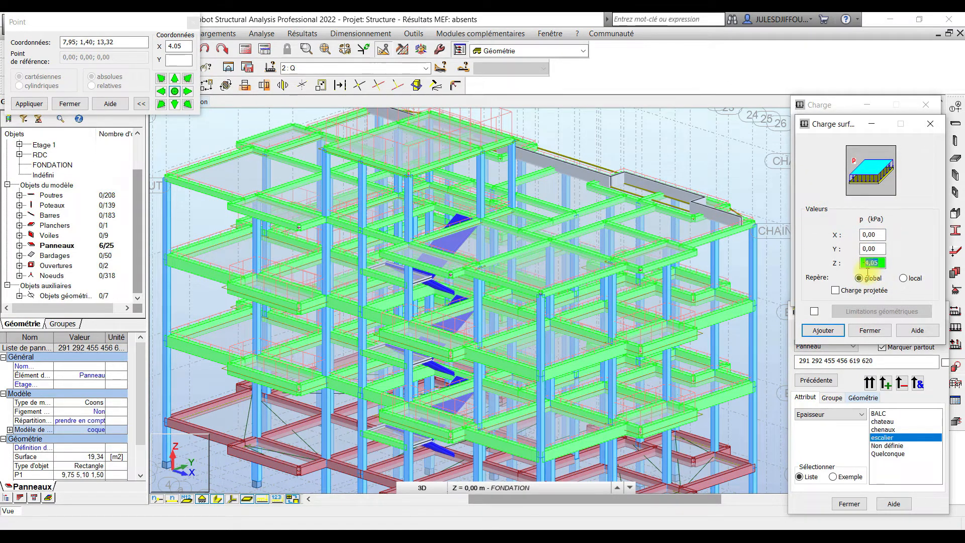
{"action": "type", "text": "2.5"}
{"action": "left_click", "coordinate": [823, 330]}
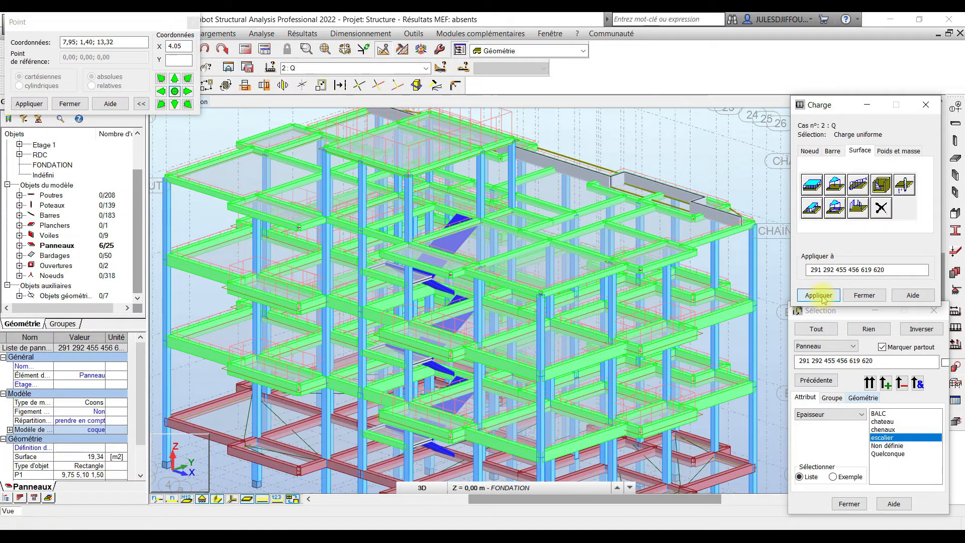
{"action": "left_click", "coordinate": [819, 296]}
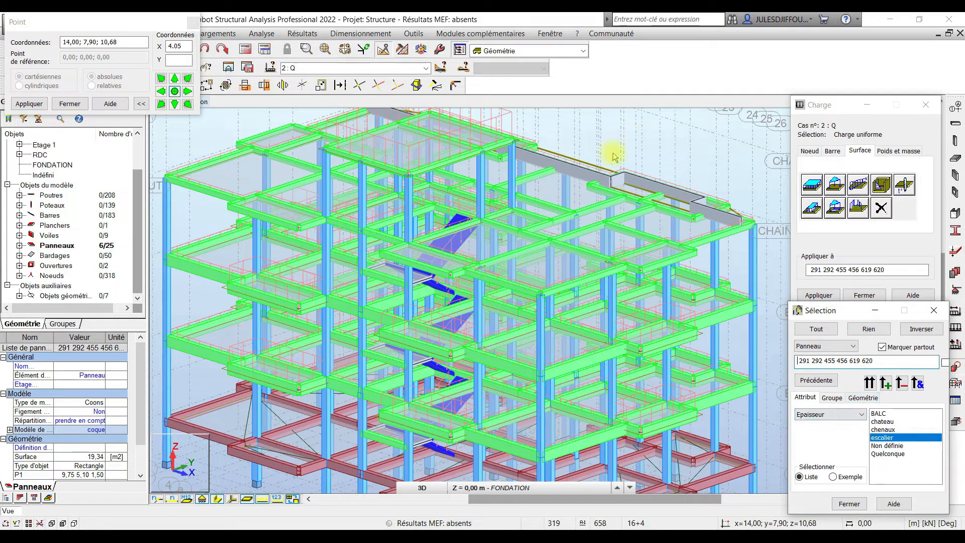
{"action": "left_click", "coordinate": [669, 149]}
{"action": "left_click", "coordinate": [669, 149]}
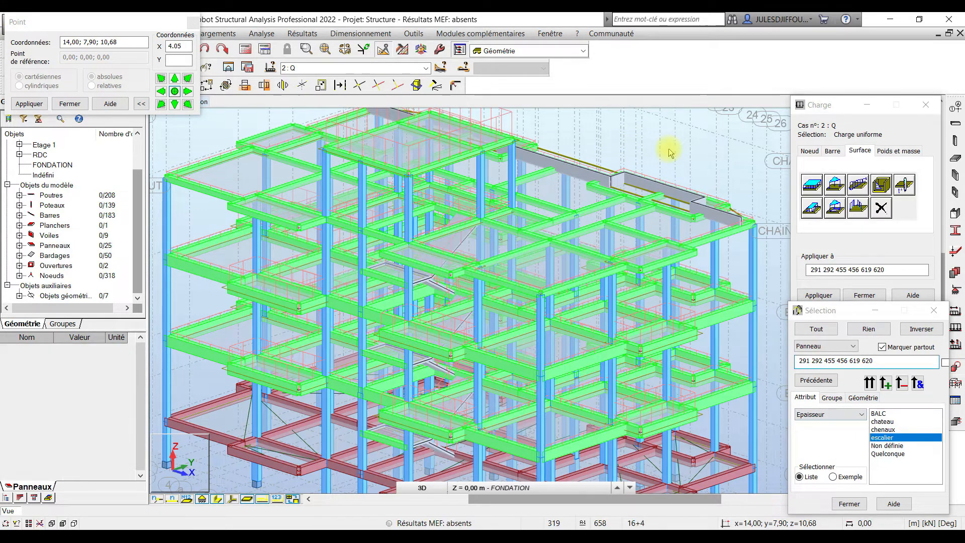
Select the three stair landing panels 293, 457 and 621 in the model
{"action": "left_click", "coordinate": [420, 285]}
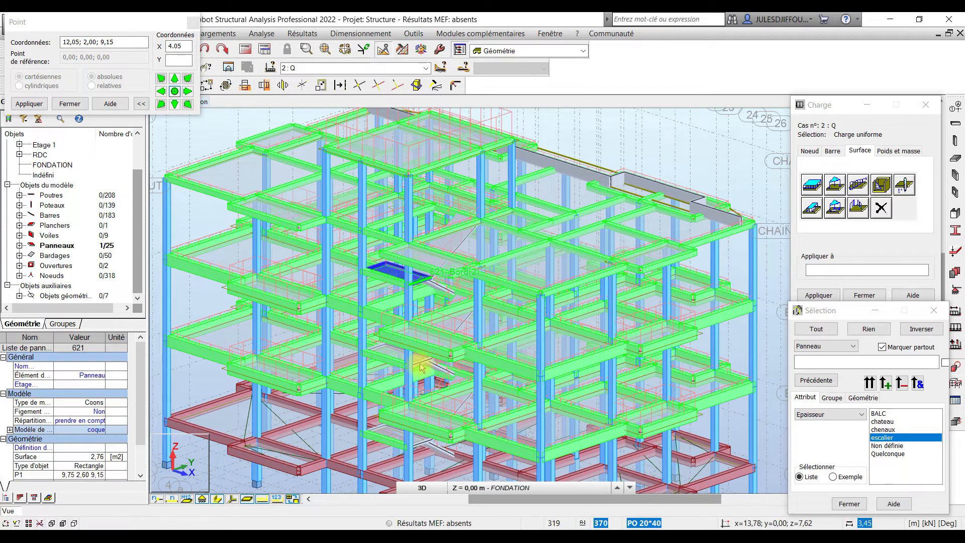
{"action": "left_click", "coordinate": [426, 447], "text": "ctrl"}
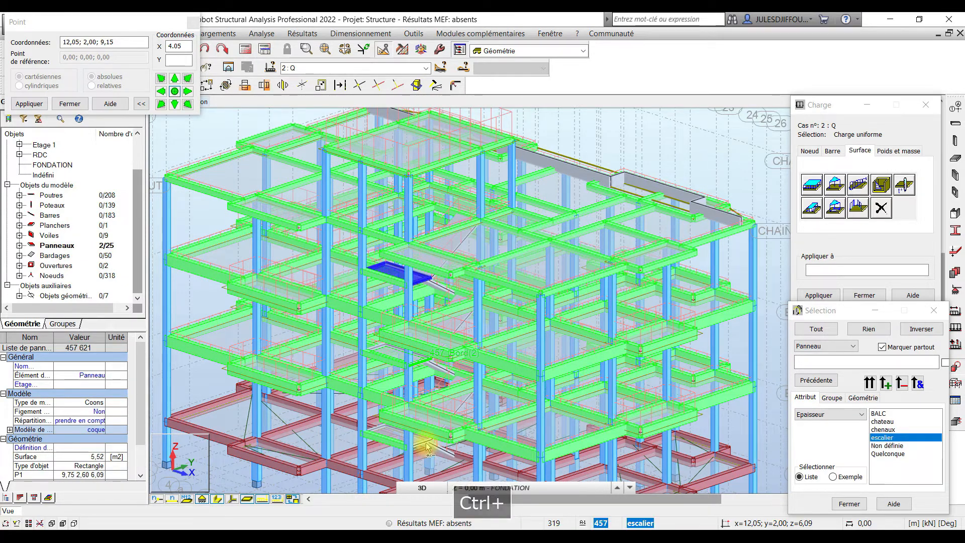
{"action": "left_click", "coordinate": [433, 444], "text": "ctrl"}
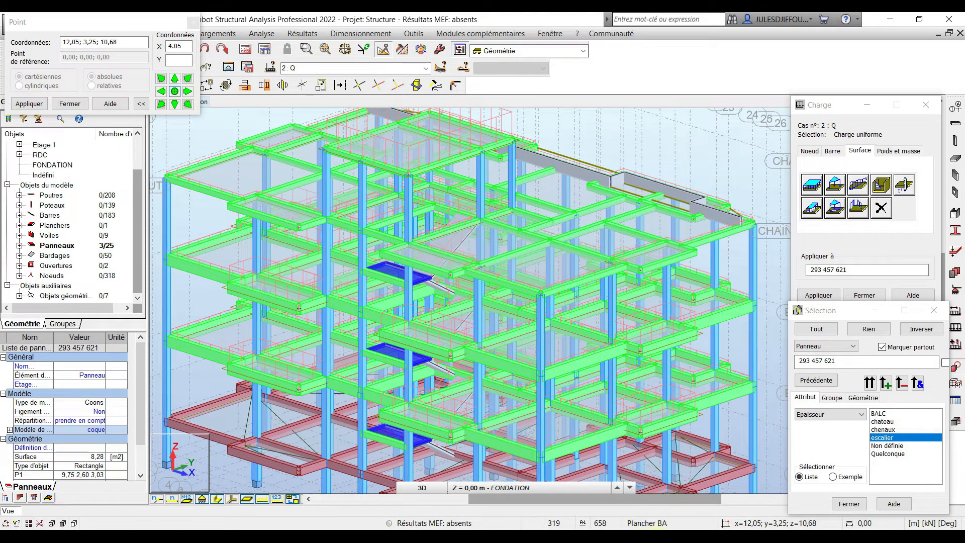
Look up the permanent and live loads of the stair landing (Palier) in the Word calculation note, and return to Robot
{"action": "key", "text": "alt+Tab"}
{"action": "scroll", "coordinate": [466, 400], "scroll_direction": "down", "scroll_amount": 5}
{"action": "scroll", "coordinate": [500, 352], "scroll_direction": "down", "scroll_amount": 1}
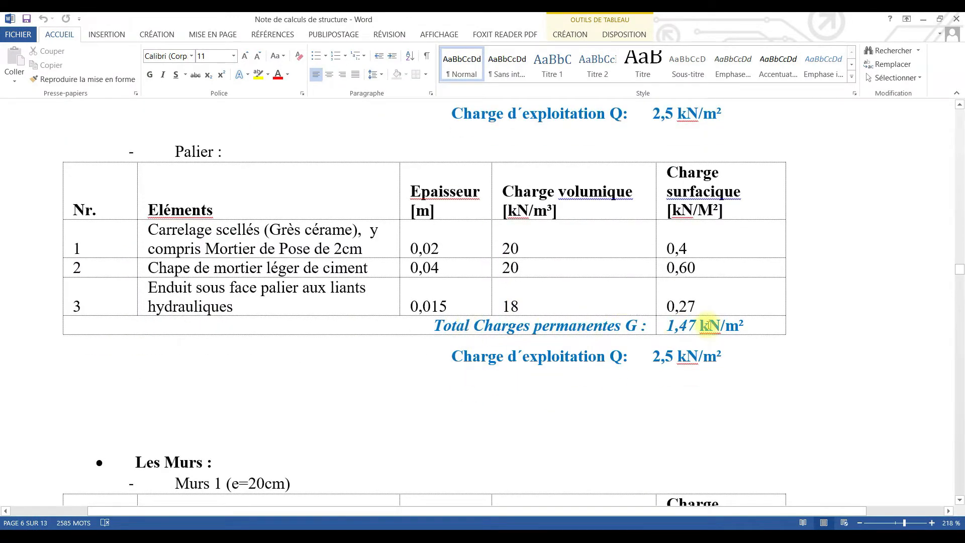
{"action": "left_click", "coordinate": [923, 19]}
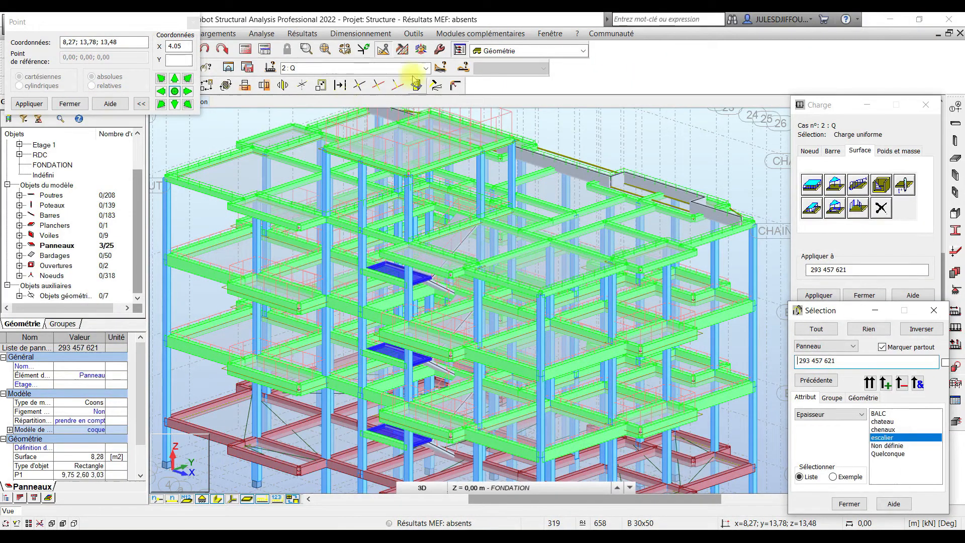
Apply a uniform surface load of -1.47 kPa in global Z to the selected landings under case 1: G
{"action": "left_click", "coordinate": [426, 69]}
{"action": "left_click", "coordinate": [292, 76]}
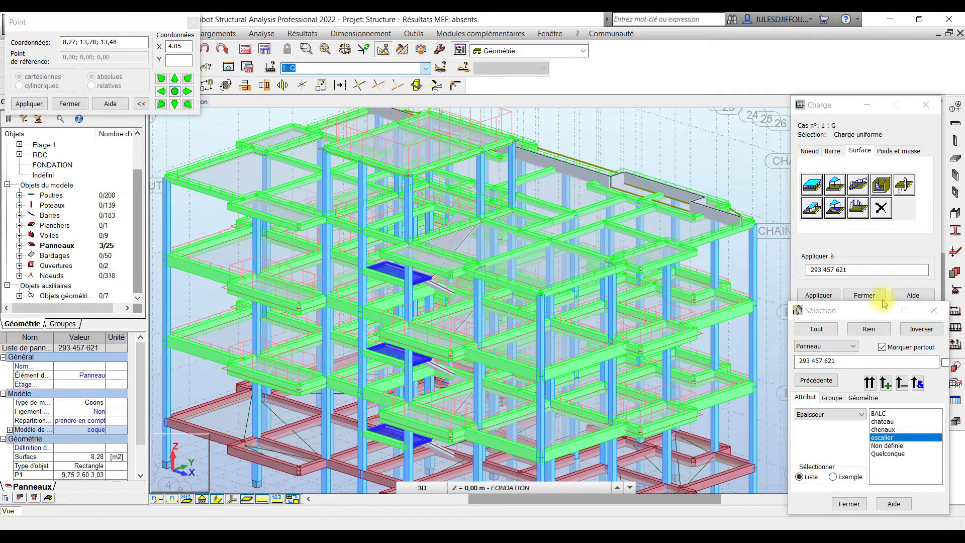
{"action": "left_click", "coordinate": [812, 185]}
{"action": "double_click", "coordinate": [872, 263]}
{"action": "type", "text": "-1,47"}
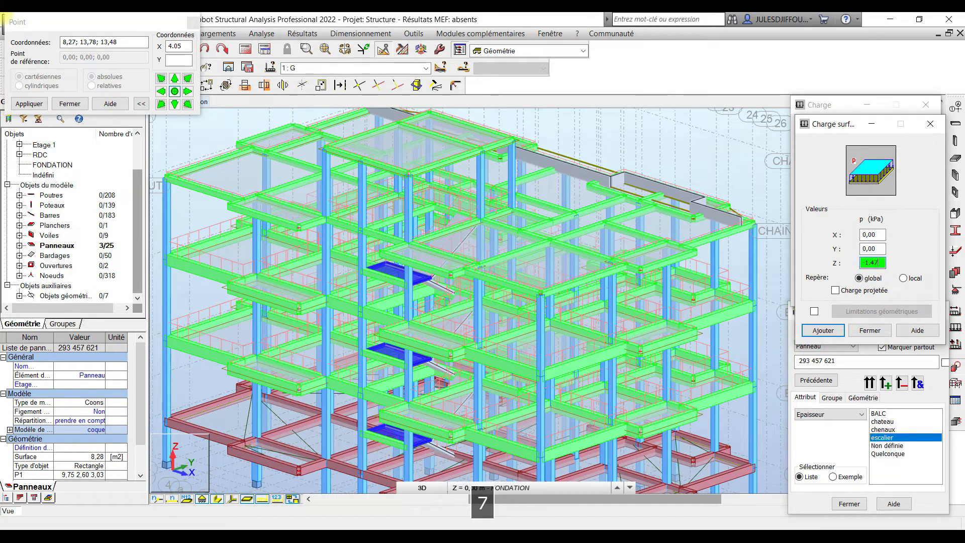
{"action": "left_click", "coordinate": [820, 332]}
{"action": "left_click", "coordinate": [817, 296]}
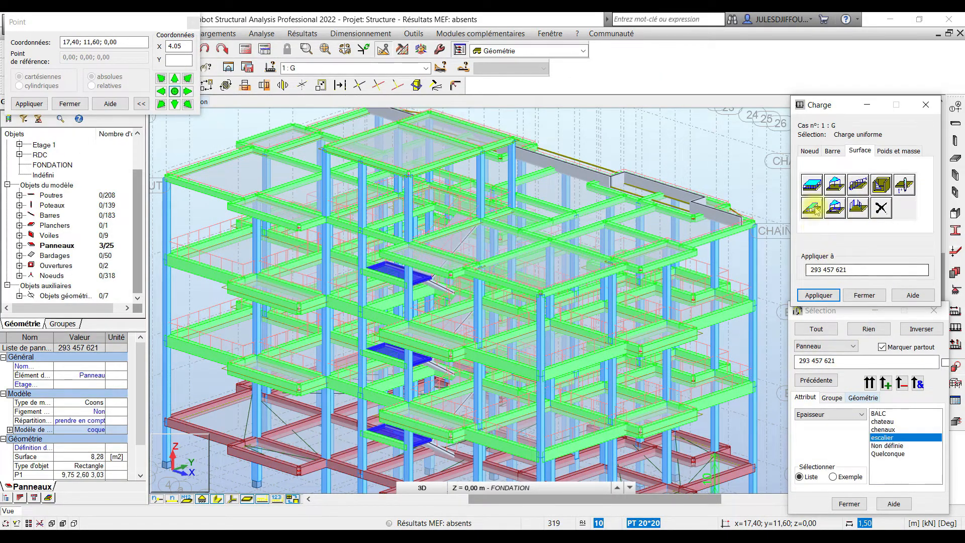
Apply a uniform surface load of -2.5 kPa in global Z to the landings under case 2: Q
{"action": "left_click", "coordinate": [426, 68]}
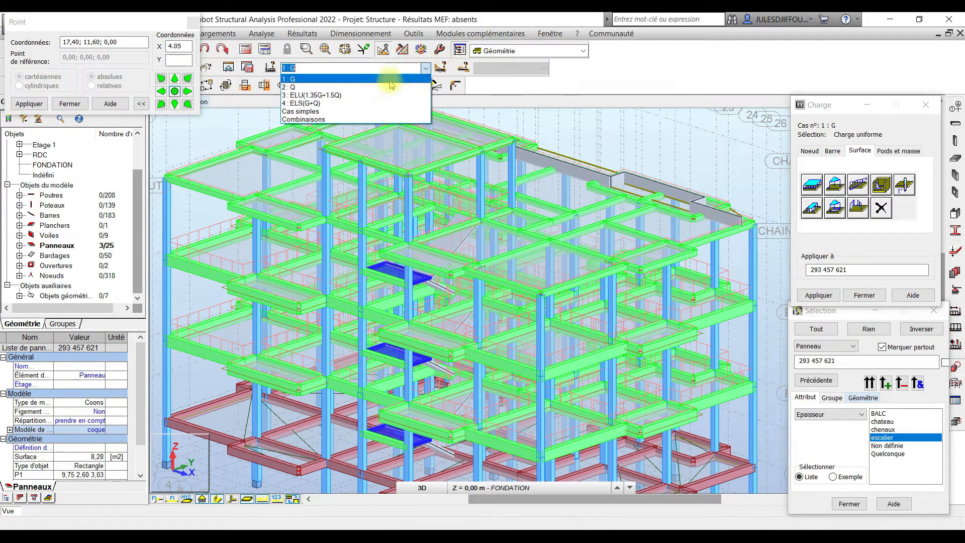
{"action": "left_click", "coordinate": [381, 82]}
{"action": "left_click", "coordinate": [811, 185]}
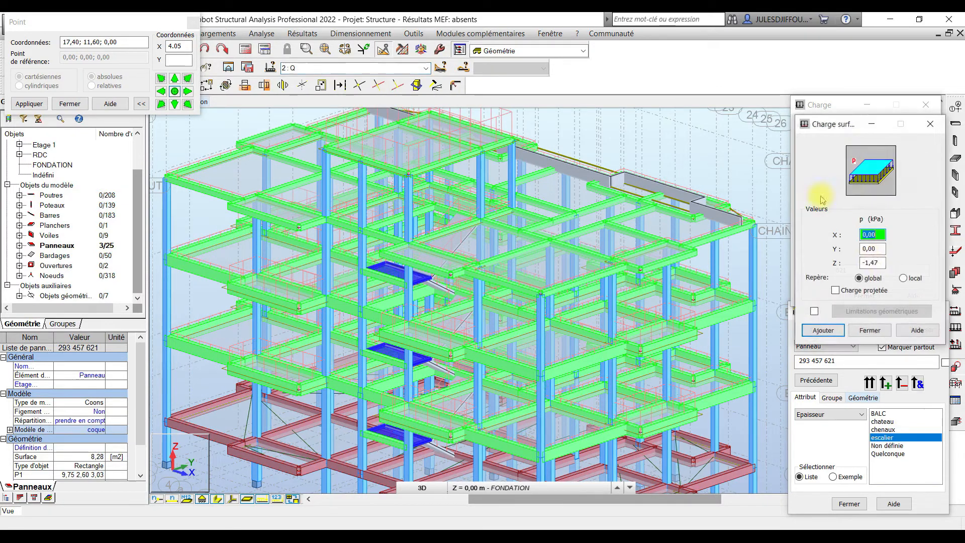
{"action": "double_click", "coordinate": [868, 265]}
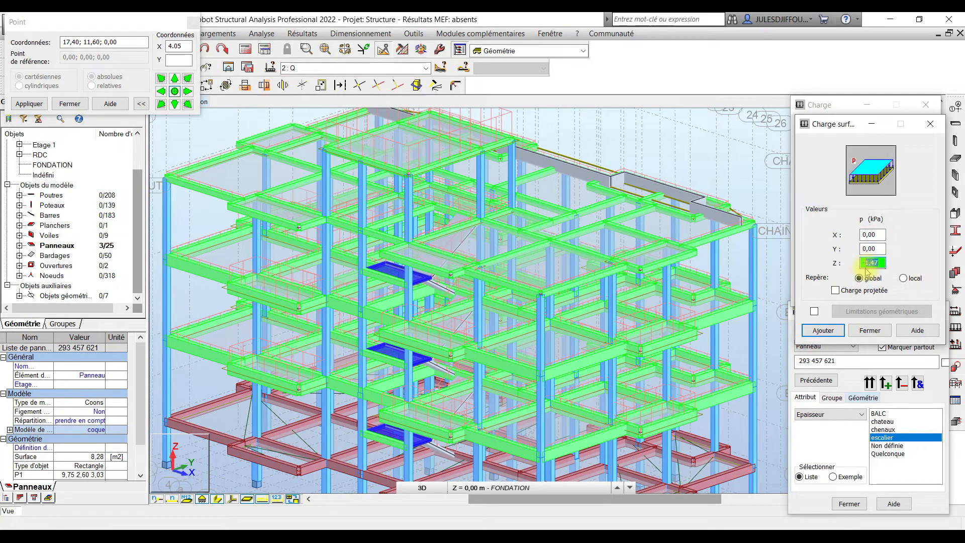
{"action": "type", "text": "-2,5"}
{"action": "left_click", "coordinate": [839, 331]}
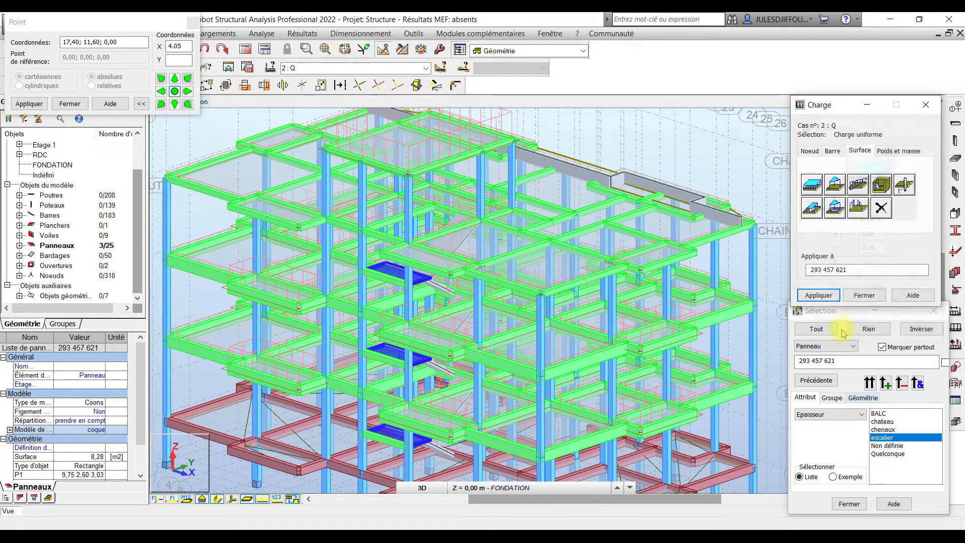
{"action": "left_click", "coordinate": [819, 296]}
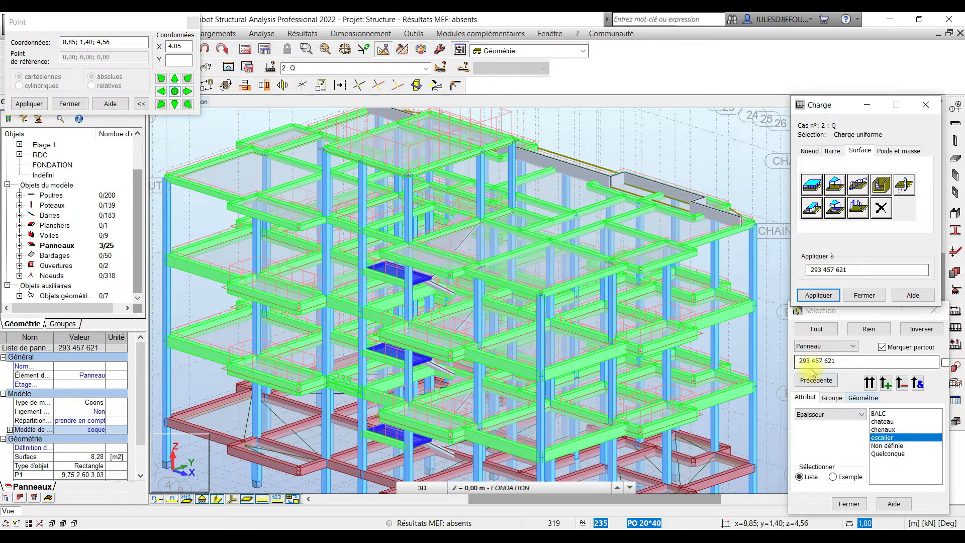
Make case 1: G the active load case and clear the landing panel selection
{"action": "left_click", "coordinate": [426, 68]}
{"action": "left_click", "coordinate": [363, 80]}
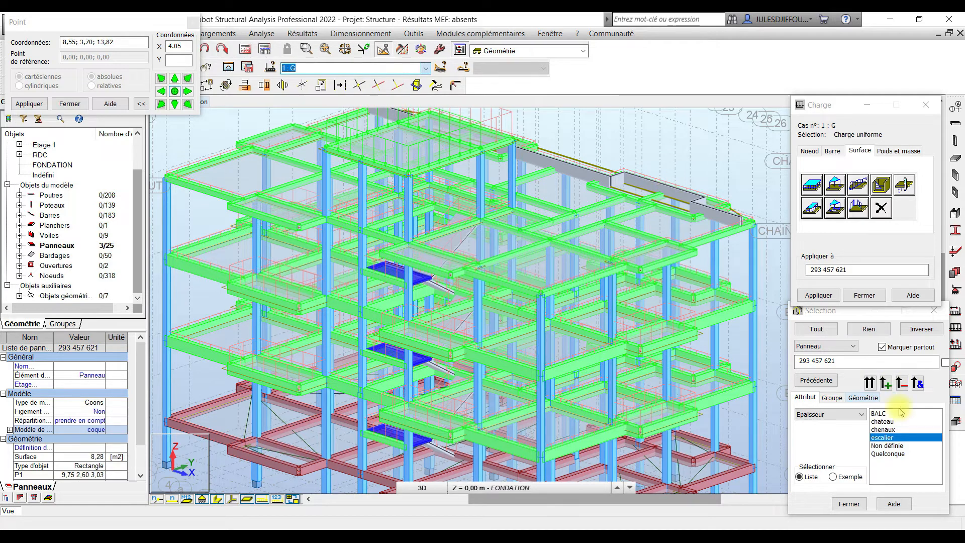
{"action": "left_click", "coordinate": [854, 347]}
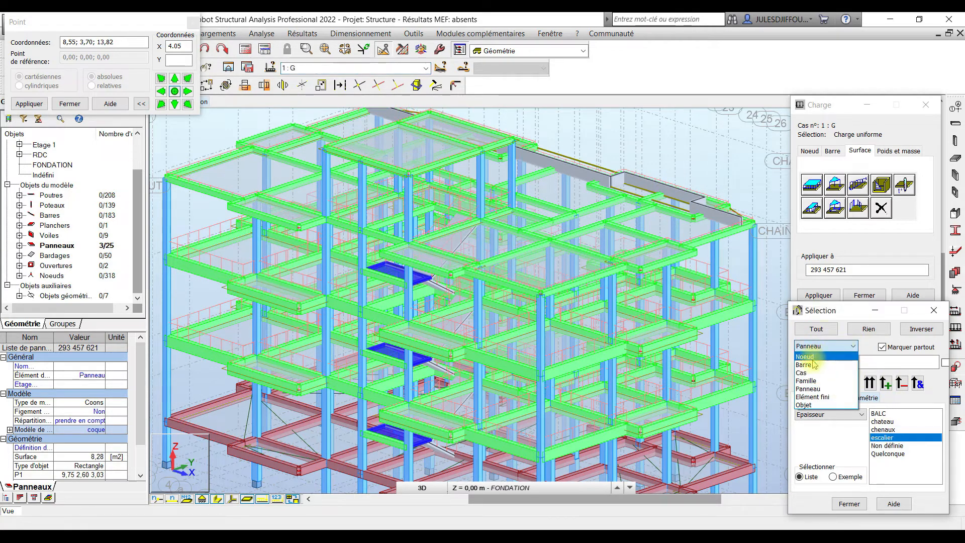
{"action": "left_click", "coordinate": [675, 166]}
{"action": "left_click", "coordinate": [679, 160]}
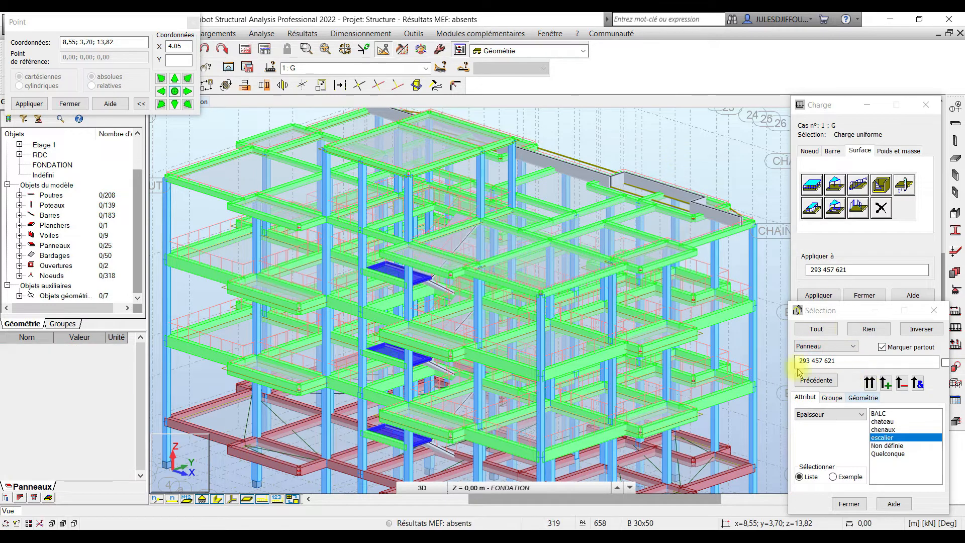
Switch the selection criteria to bars and select all bars with the PO 20*40 section
{"action": "left_click", "coordinate": [817, 345]}
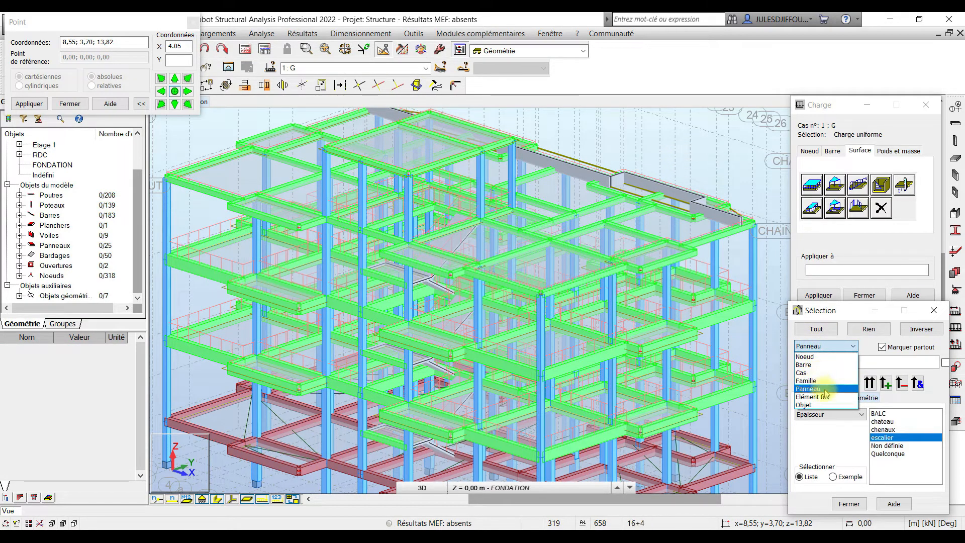
{"action": "left_click", "coordinate": [814, 365]}
{"action": "left_click", "coordinate": [824, 346]}
{"action": "left_click", "coordinate": [814, 357]}
{"action": "left_click", "coordinate": [824, 346]}
{"action": "left_click", "coordinate": [810, 366]}
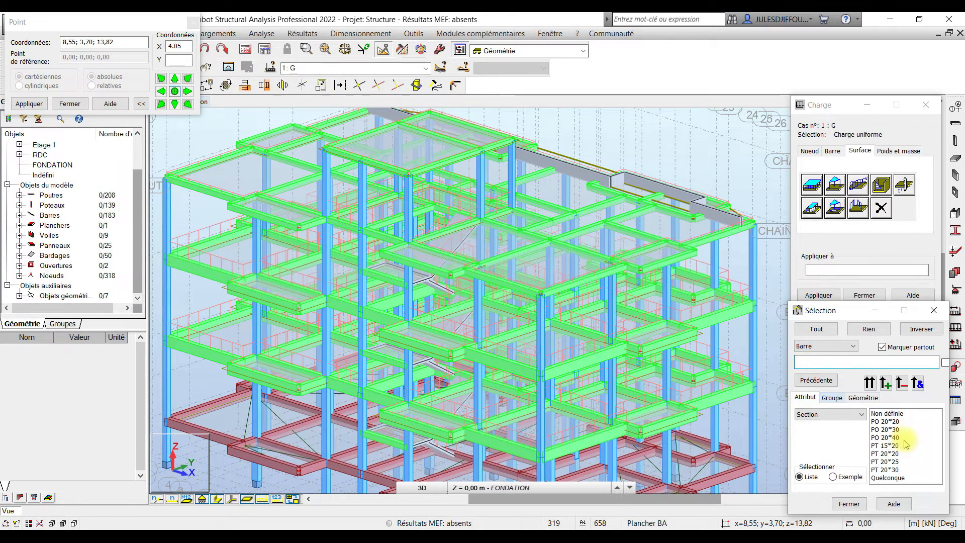
{"action": "left_click", "coordinate": [887, 437]}
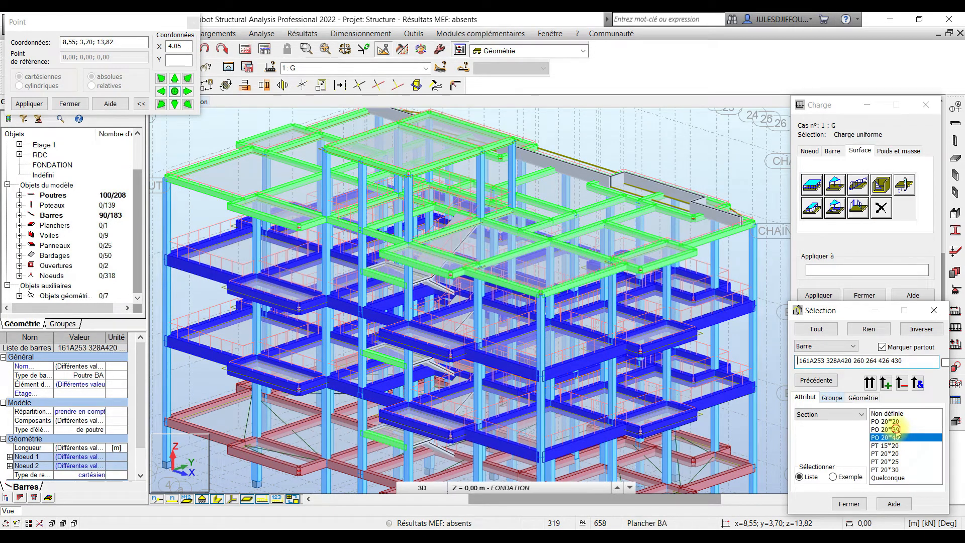
Add the PO 20*30 bars to the selection and restrict it to Z levels from 1,50 to 7,62
{"action": "left_click", "coordinate": [896, 430]}
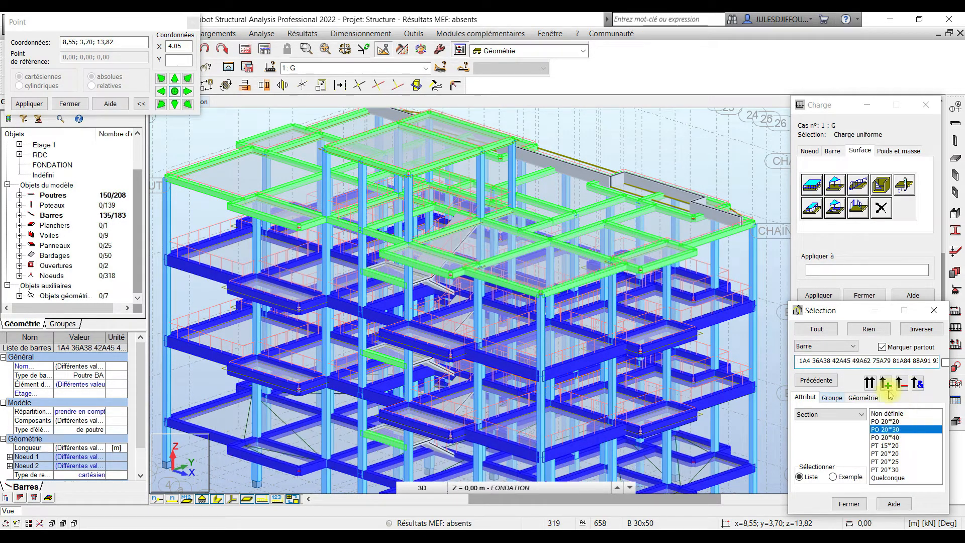
{"action": "left_click", "coordinate": [870, 397]}
{"action": "left_click", "coordinate": [861, 479]}
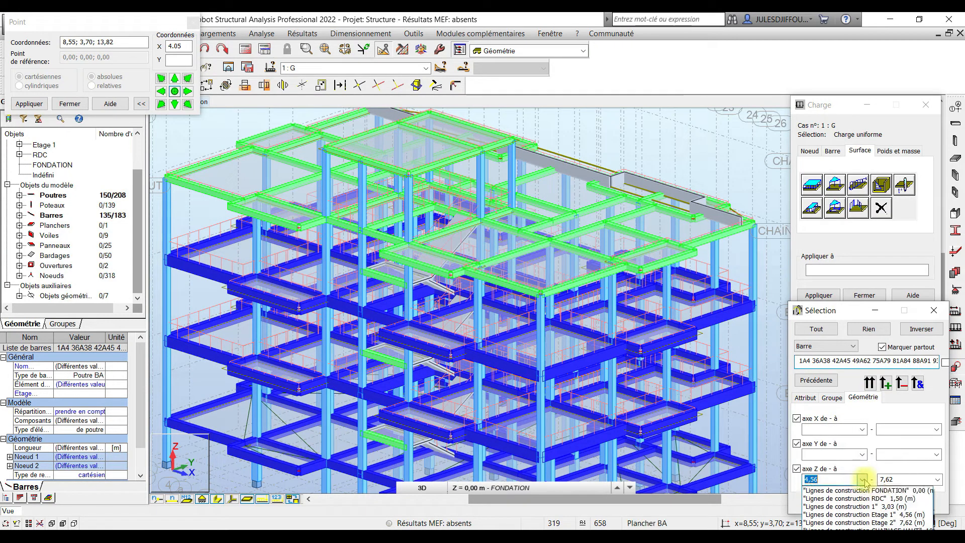
{"action": "left_click", "coordinate": [883, 498]}
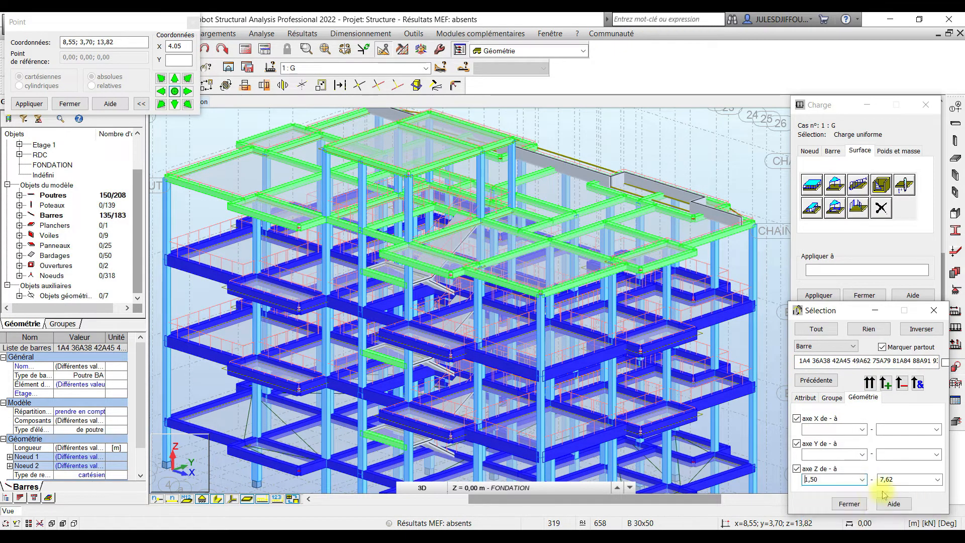
{"action": "left_click", "coordinate": [937, 480]}
{"action": "left_click", "coordinate": [936, 480]}
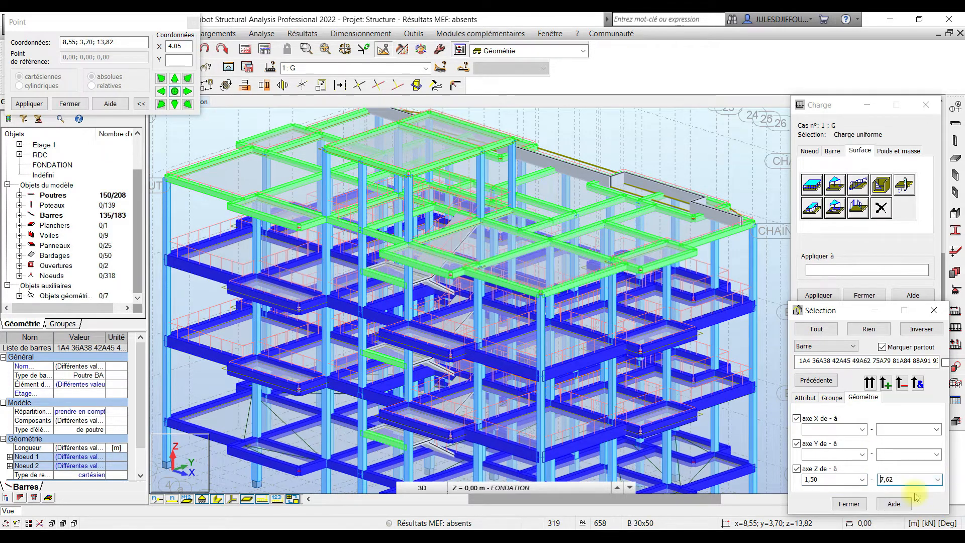
{"action": "left_click", "coordinate": [916, 383]}
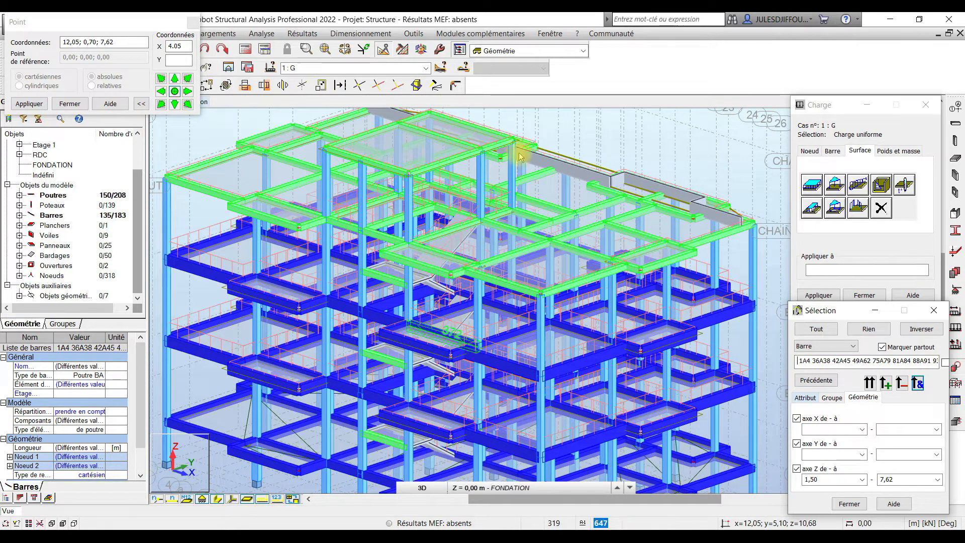
Add the three short PO 20*20 beams at the stair landings to the current bar selection
{"action": "left_click", "coordinate": [377, 298]}
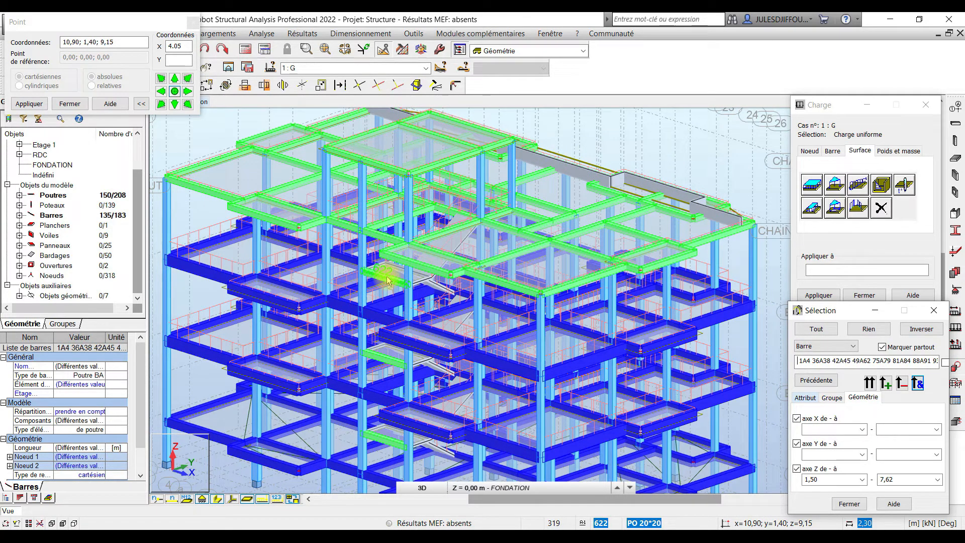
{"action": "left_click", "coordinate": [387, 280], "text": "ctrl"}
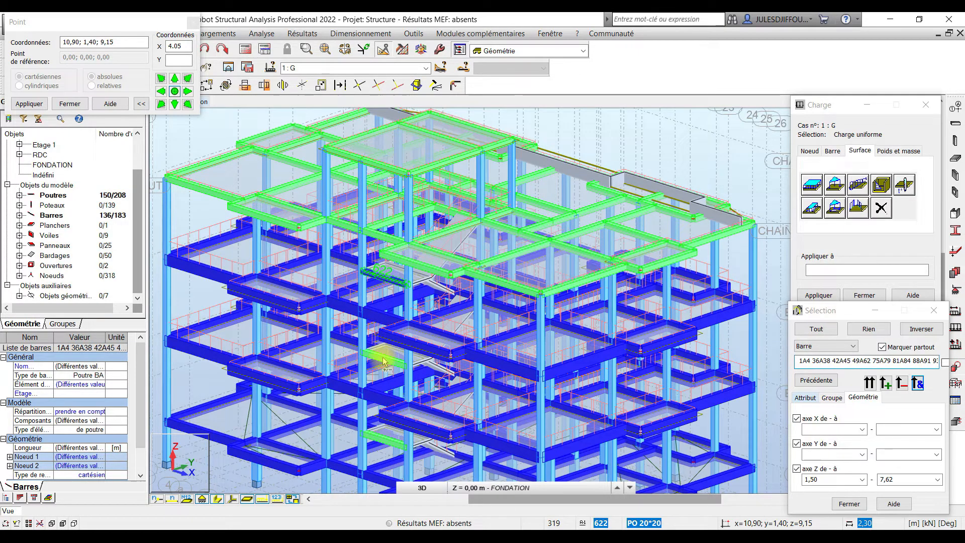
{"action": "left_click", "coordinate": [384, 360], "text": "ctrl"}
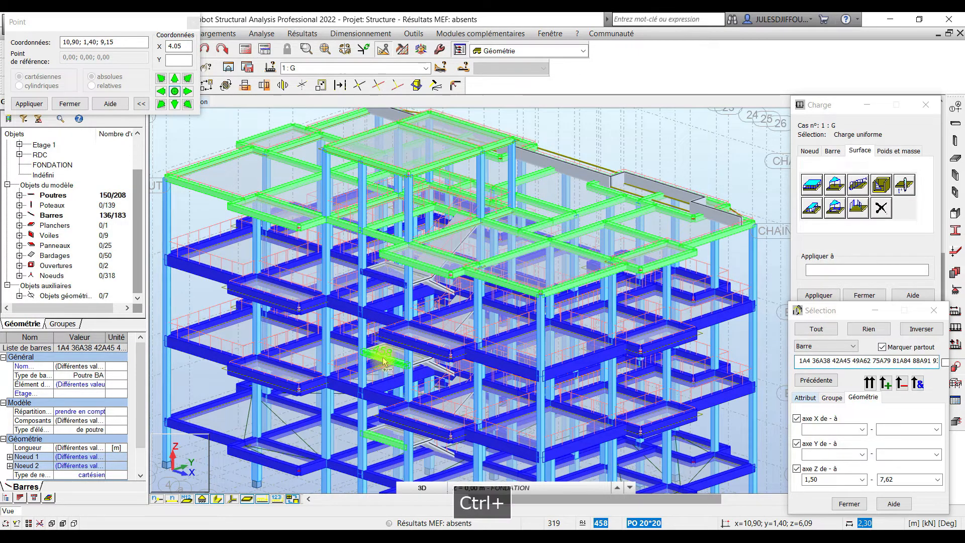
{"action": "left_click", "coordinate": [384, 441], "text": "ctrl"}
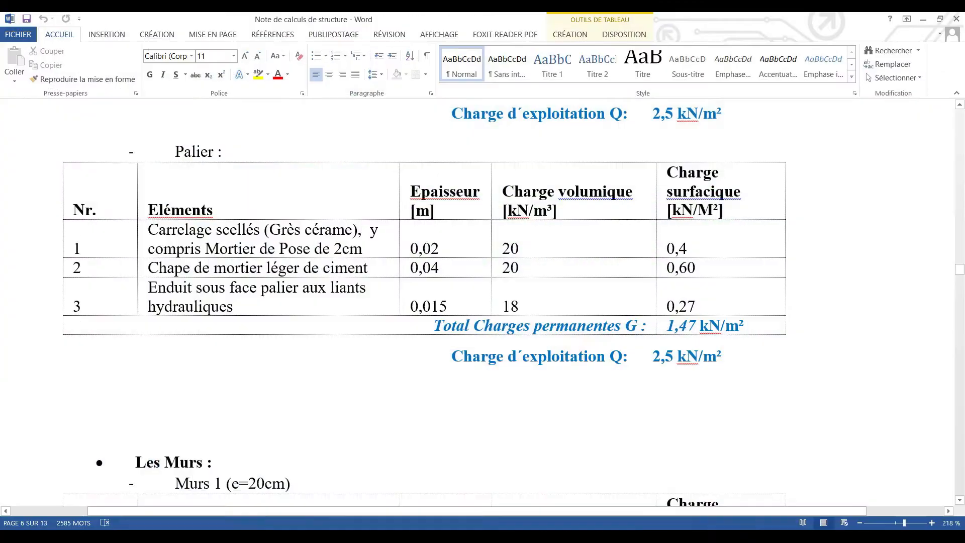
Look up the 15 cm wall load in the Word calculation note and apply -6.84 kN/m in global Z to the selected beams under case G
{"action": "scroll", "coordinate": [577, 345], "scroll_direction": "down", "scroll_amount": 10}
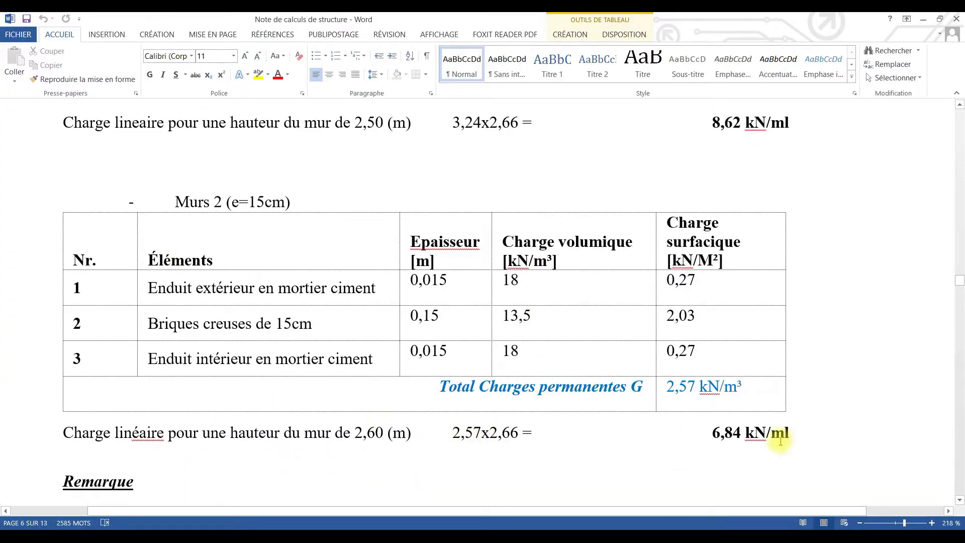
{"action": "left_click", "coordinate": [928, 22]}
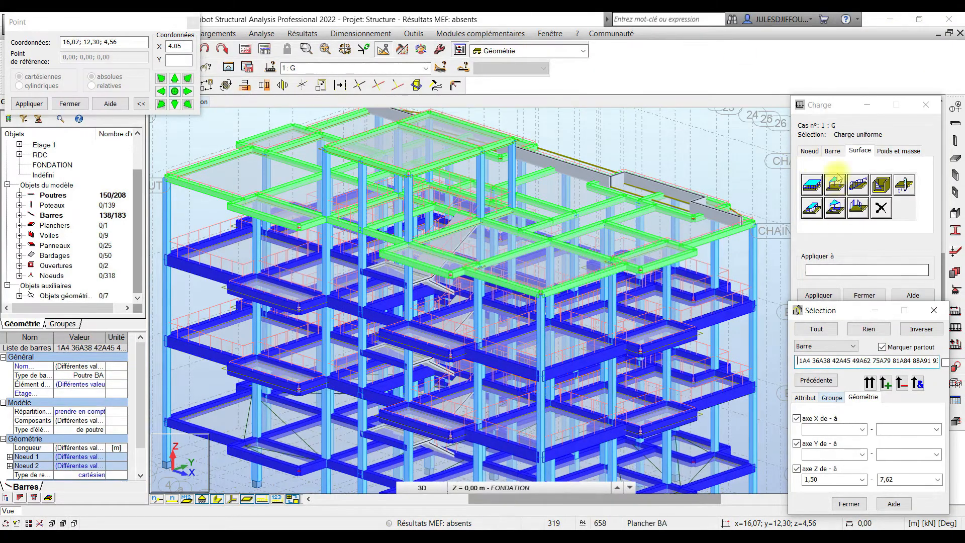
{"action": "left_click", "coordinate": [815, 185]}
{"action": "left_click", "coordinate": [927, 126]}
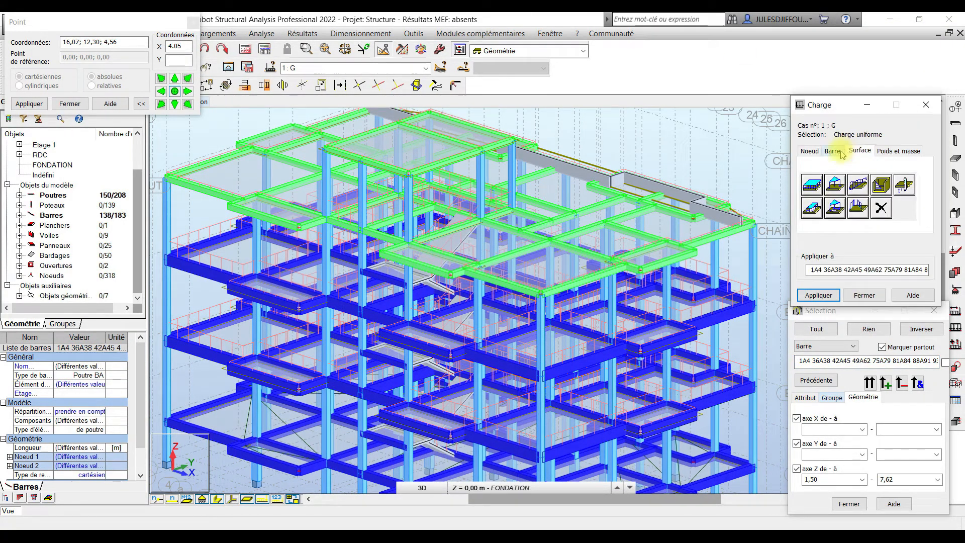
{"action": "left_click", "coordinate": [832, 151]}
{"action": "left_click", "coordinate": [812, 185]}
{"action": "left_click_drag", "start_coordinate": [875, 268], "coordinate": [853, 271]}
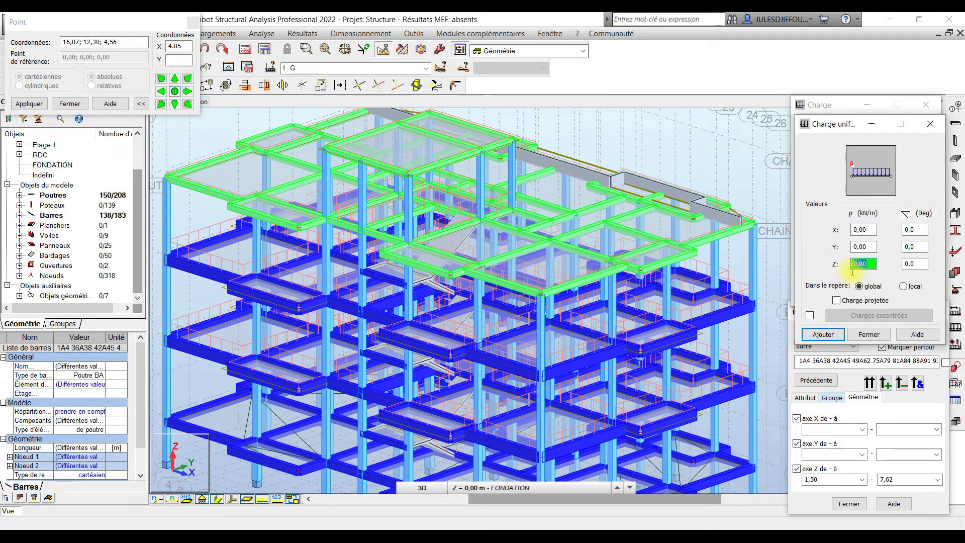
{"action": "type", "text": "-6.84"}
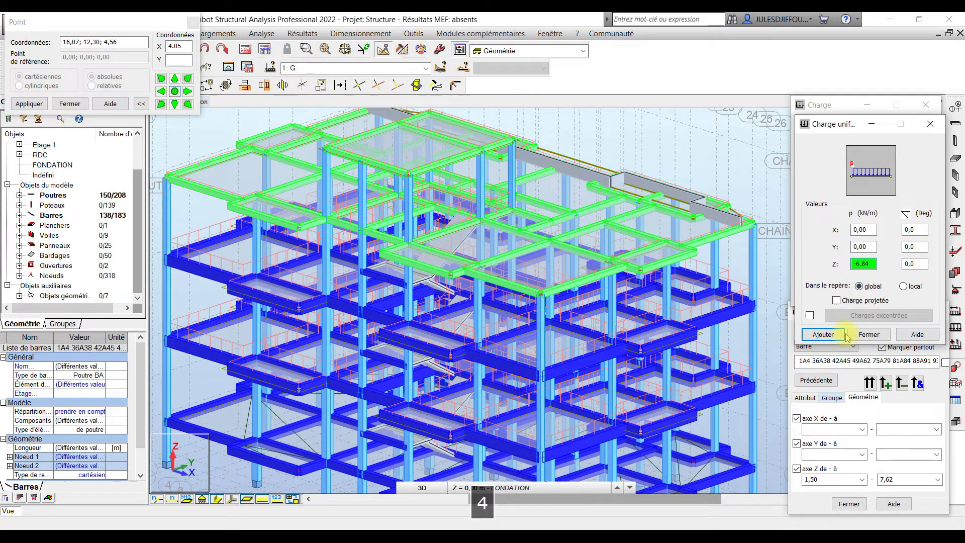
{"action": "left_click", "coordinate": [843, 334]}
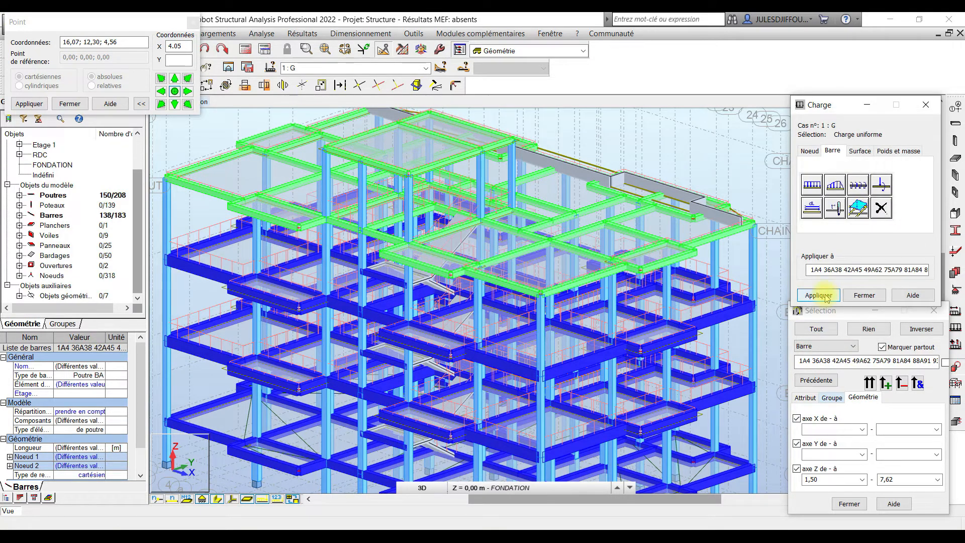
{"action": "left_click", "coordinate": [824, 296]}
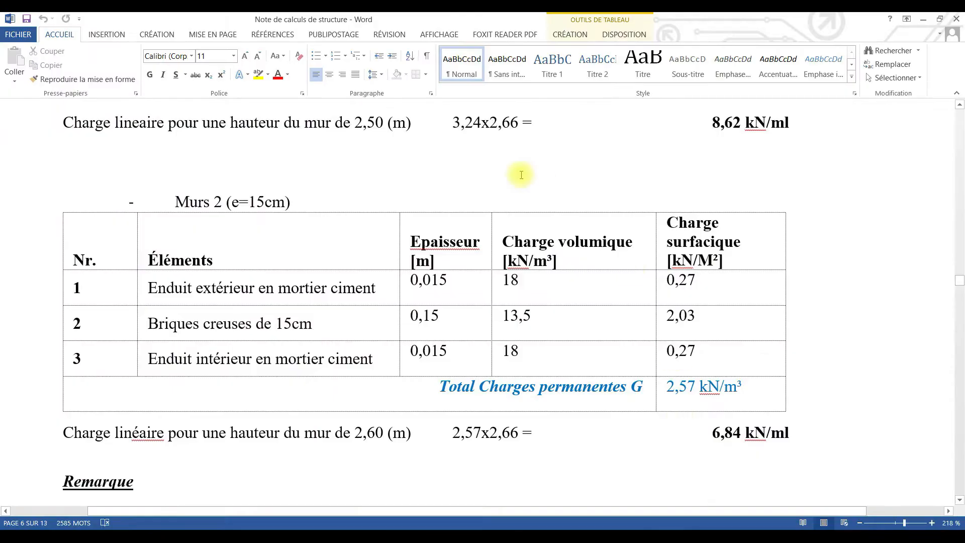
Review the load tables in the Word calculation note, from the roof, floors and balconies to the stairs and walls
{"action": "scroll", "coordinate": [518, 179], "scroll_direction": "up", "scroll_amount": 8}
{"action": "scroll", "coordinate": [518, 178], "scroll_direction": "up", "scroll_amount": 15}
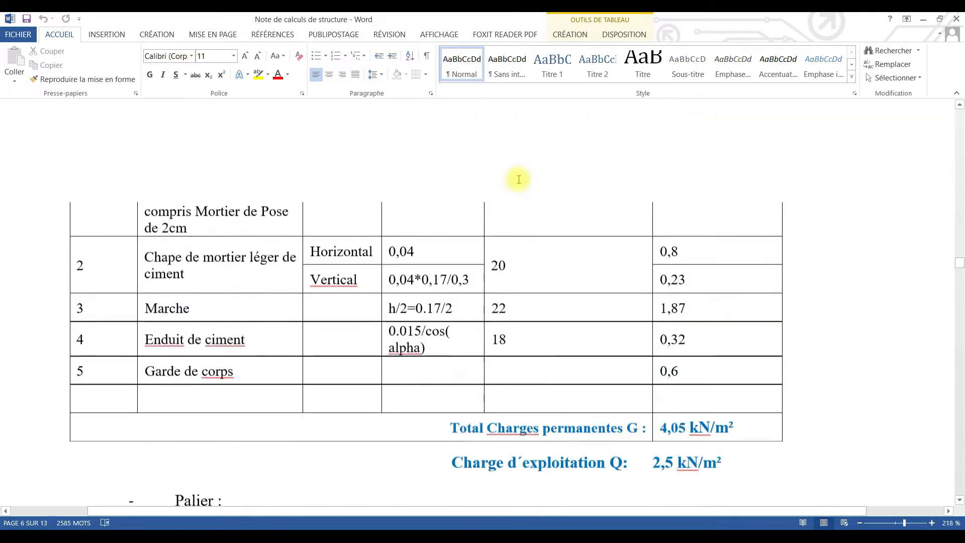
{"action": "scroll", "coordinate": [512, 183], "scroll_direction": "down", "scroll_amount": 10}
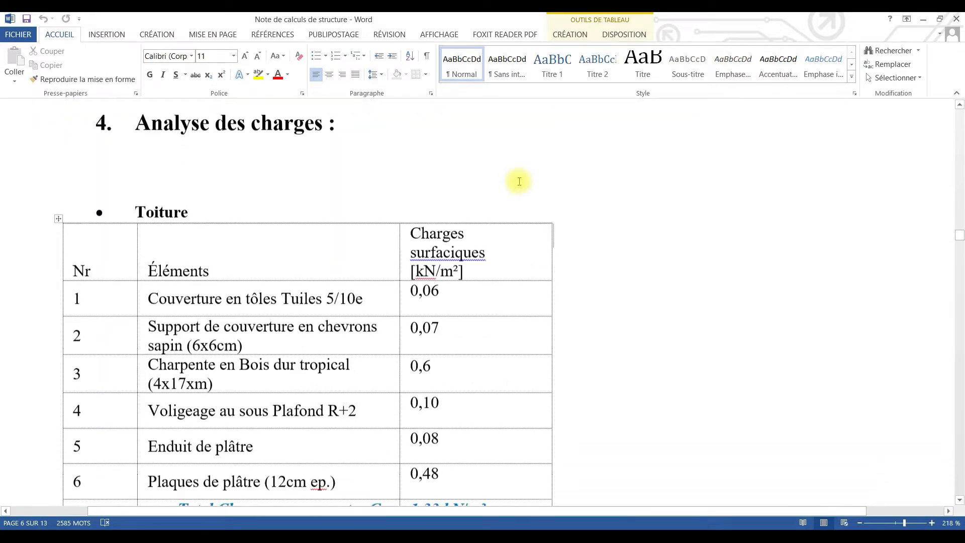
{"action": "scroll", "coordinate": [521, 182], "scroll_direction": "down", "scroll_amount": 2}
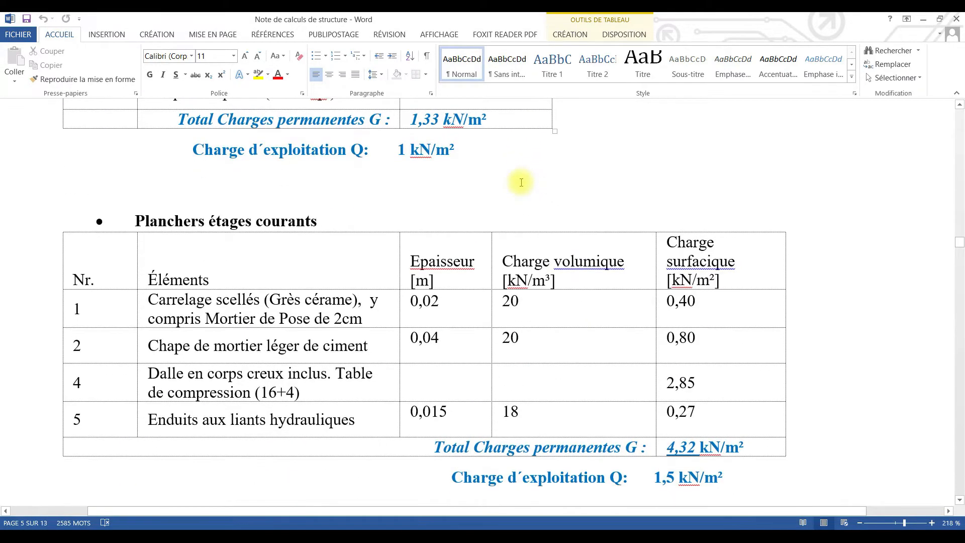
{"action": "scroll", "coordinate": [523, 188], "scroll_direction": "down", "scroll_amount": 8}
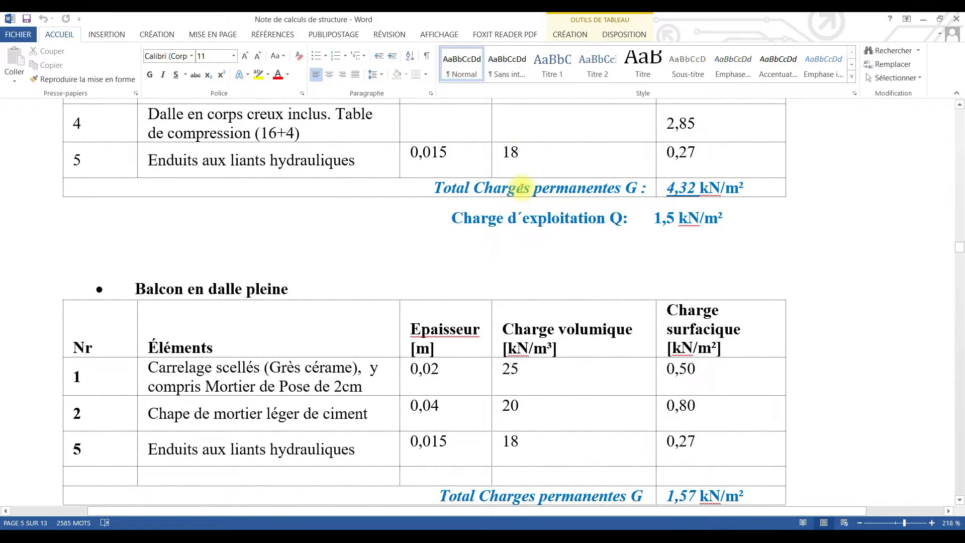
{"action": "scroll", "coordinate": [522, 188], "scroll_direction": "down", "scroll_amount": 4}
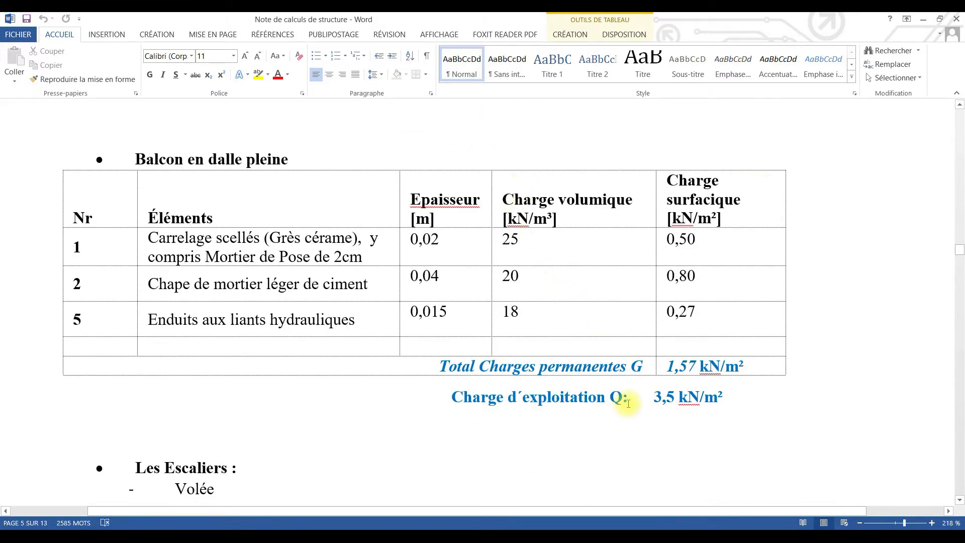
{"action": "scroll", "coordinate": [600, 389], "scroll_direction": "down", "scroll_amount": 16}
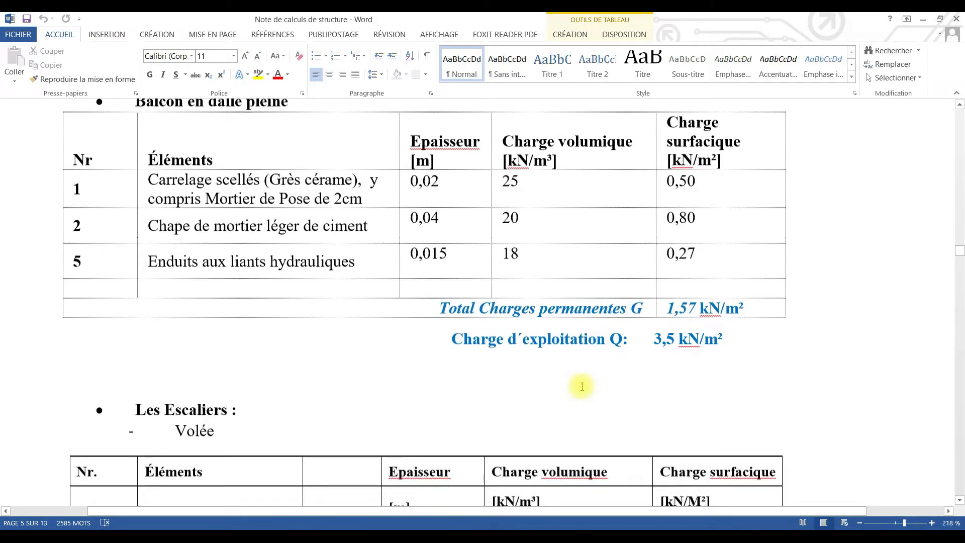
{"action": "scroll", "coordinate": [582, 386], "scroll_direction": "down", "scroll_amount": 20}
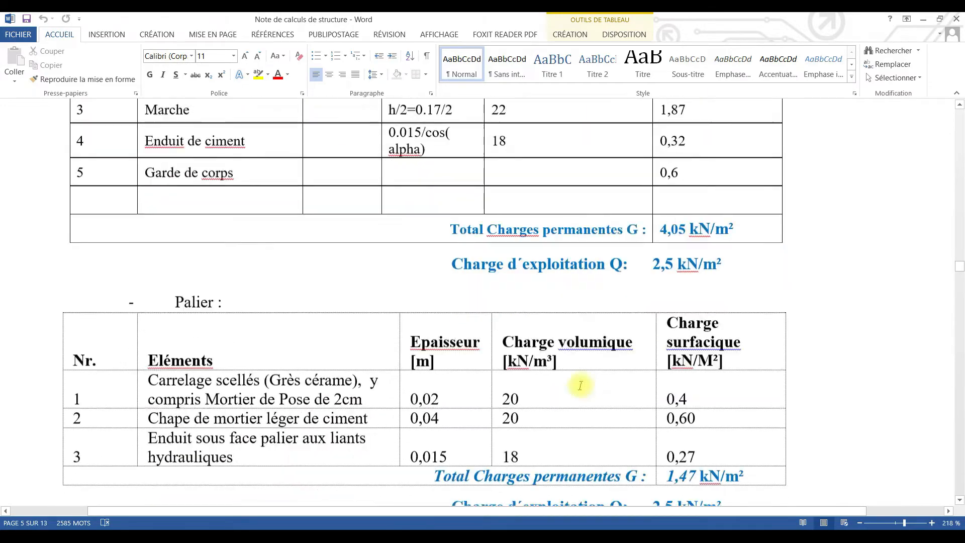
{"action": "scroll", "coordinate": [579, 381], "scroll_direction": "down", "scroll_amount": 18}
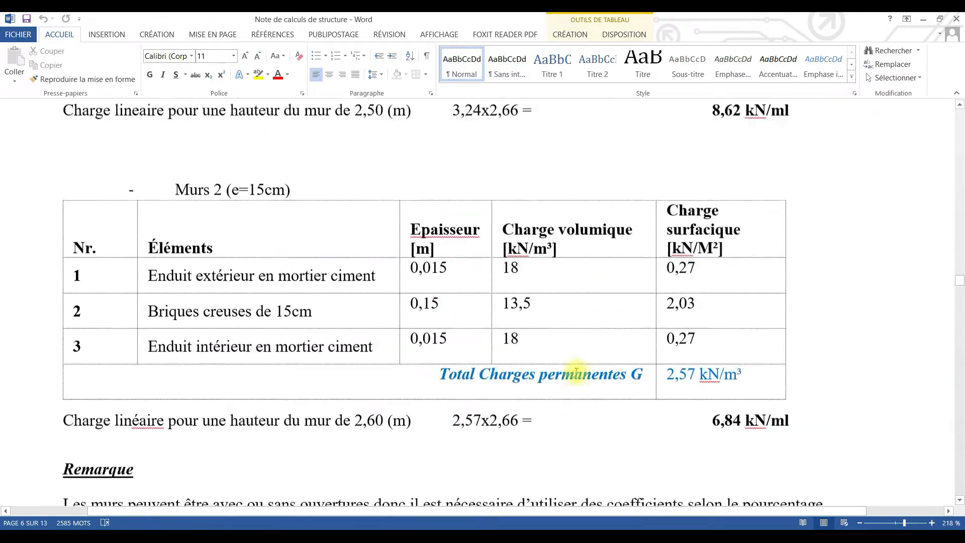
{"action": "scroll", "coordinate": [577, 372], "scroll_direction": "down", "scroll_amount": 5}
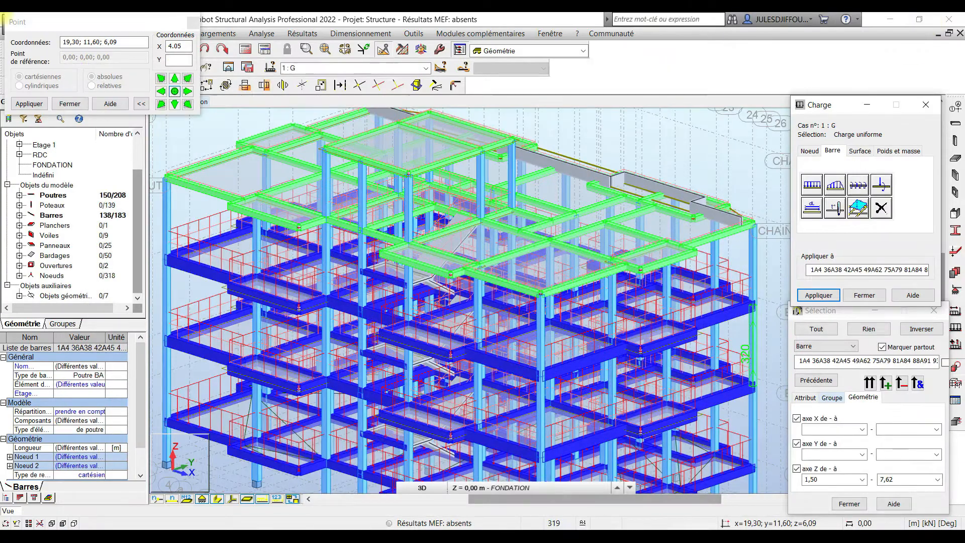
Close the load definition and selection dialogs and bring the whole structure into view
{"action": "left_click", "coordinate": [865, 295]}
{"action": "left_click", "coordinate": [936, 311]}
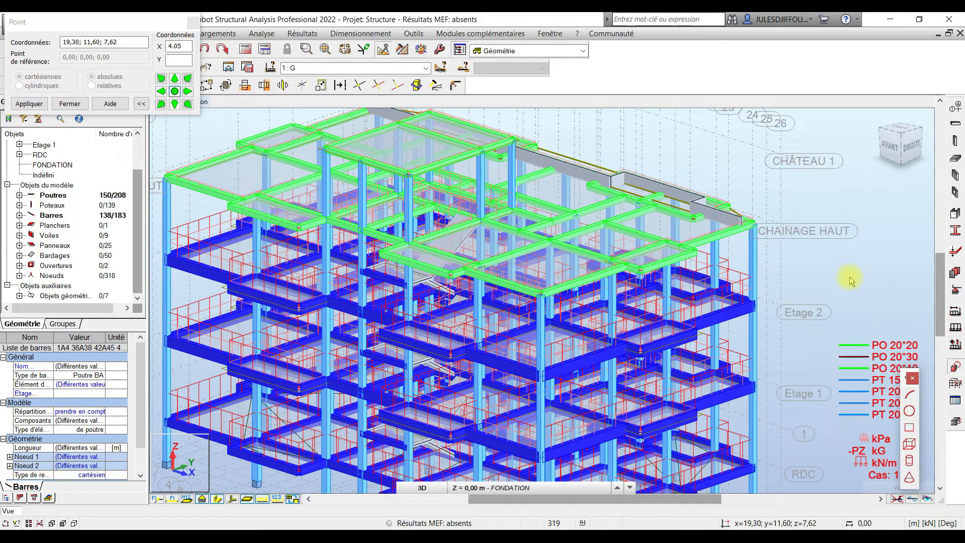
{"action": "scroll", "coordinate": [849, 276], "scroll_direction": "down", "scroll_amount": 2}
{"action": "middle_click_drag", "start_coordinate": [849, 276], "coordinate": [800, 252]}
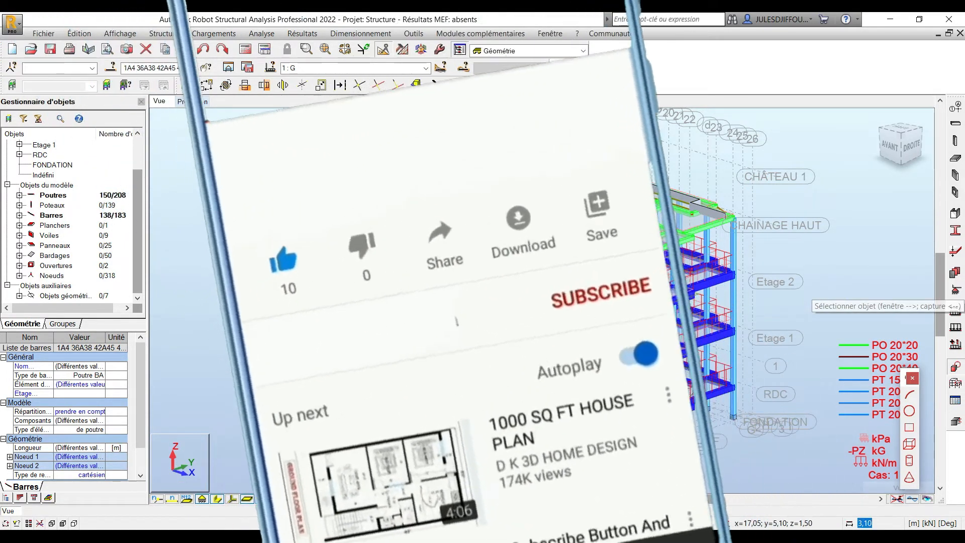
Check the list of load cases and combinations, and examine the line loads on the beams of each floor
{"action": "left_click", "coordinate": [425, 68]}
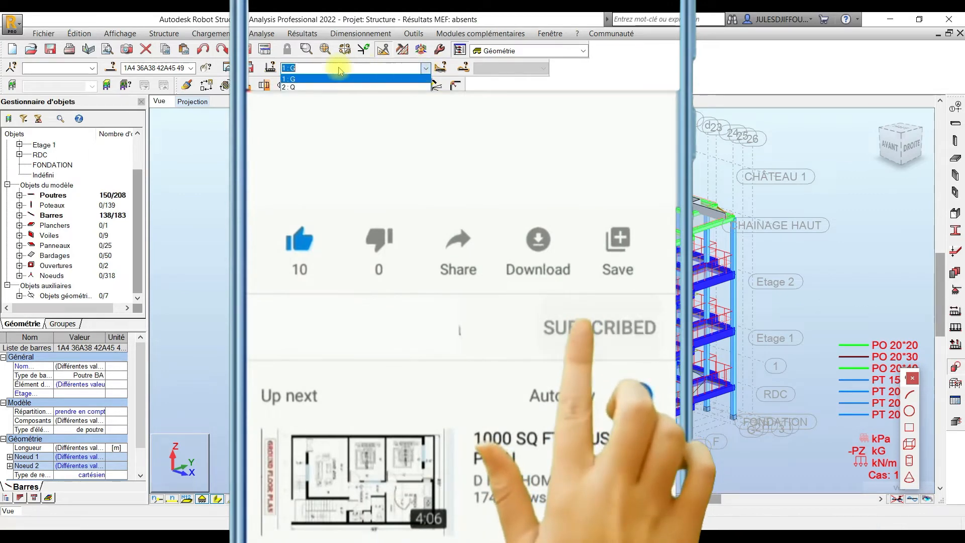
{"action": "left_click", "coordinate": [331, 78]}
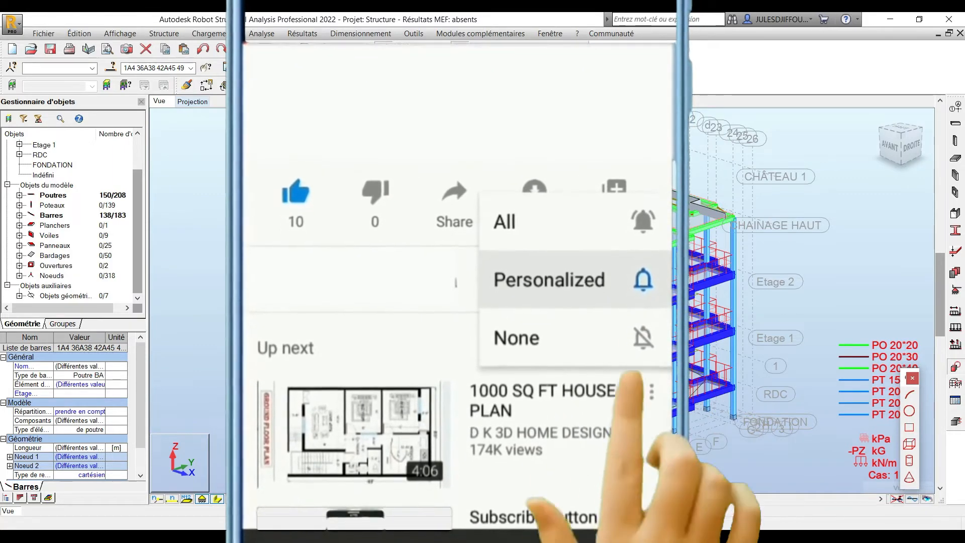
{"action": "left_click", "coordinate": [323, 70]}
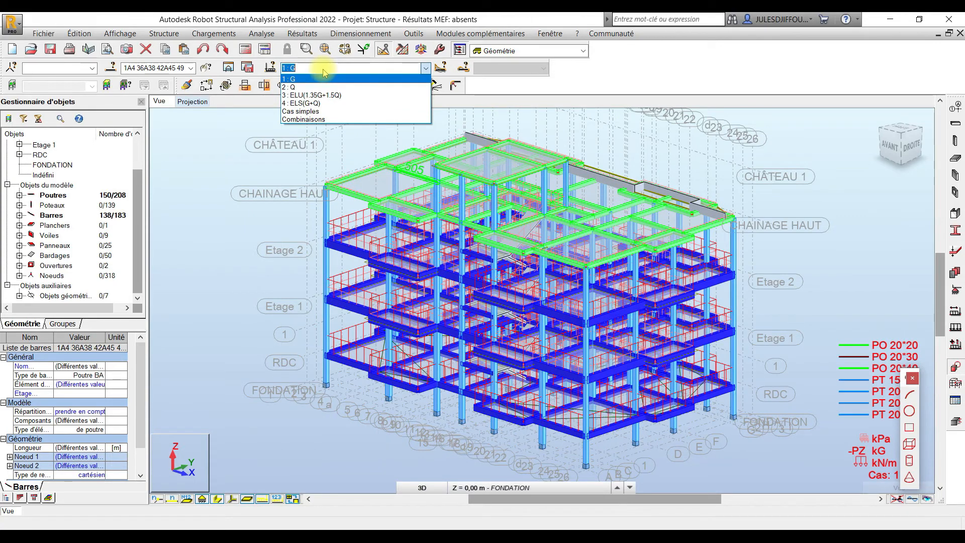
{"action": "left_click", "coordinate": [558, 83]}
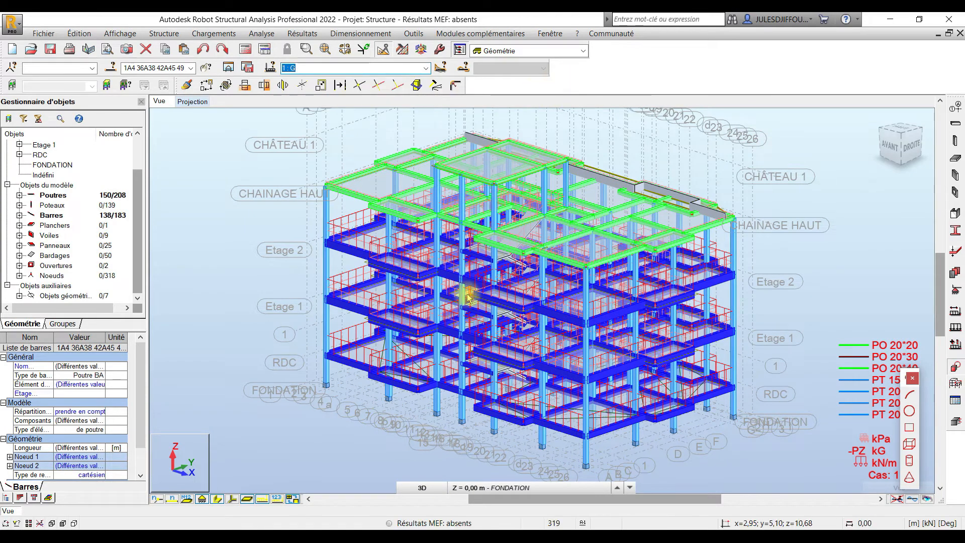
{"action": "scroll", "coordinate": [458, 407], "scroll_direction": "up", "scroll_amount": 3}
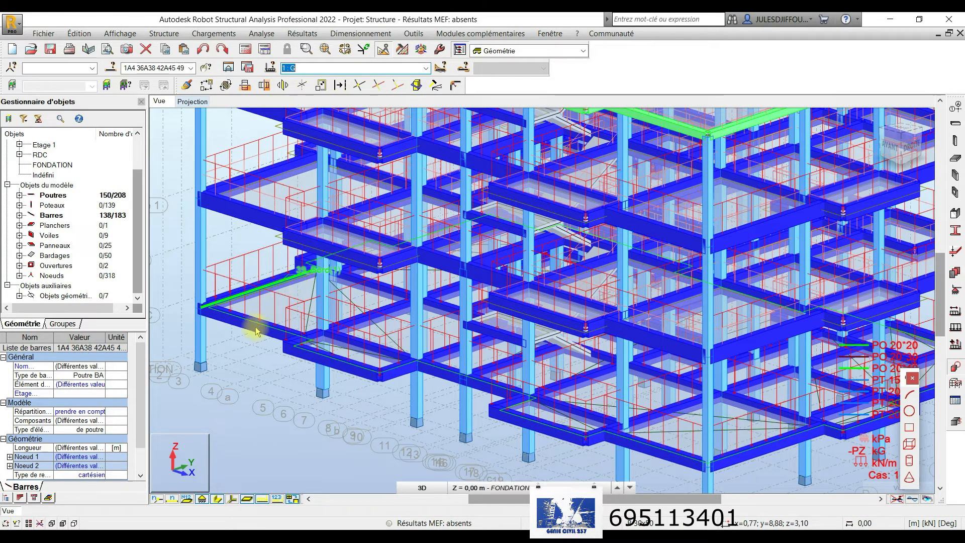
{"action": "scroll", "coordinate": [256, 332], "scroll_direction": "down", "scroll_amount": 2}
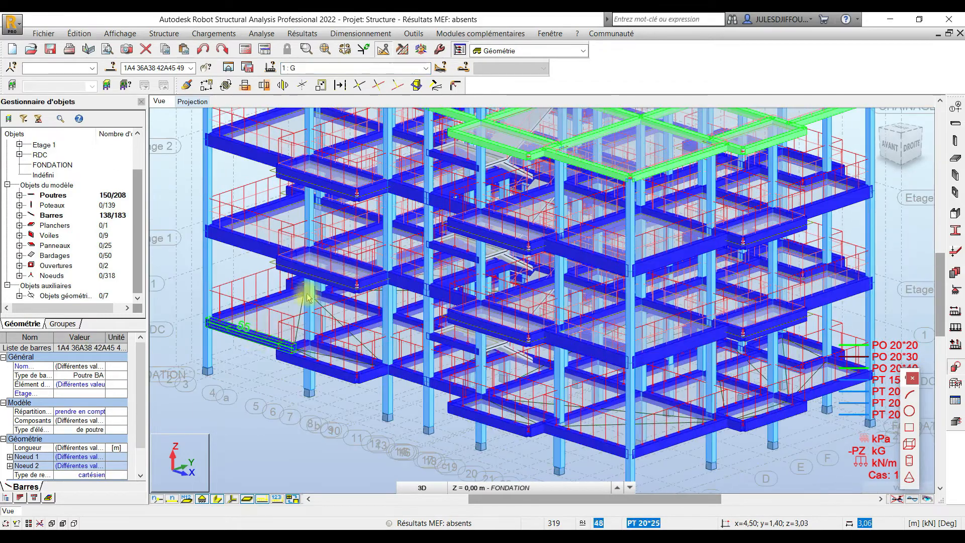
{"action": "scroll", "coordinate": [307, 298], "scroll_direction": "down", "scroll_amount": 4}
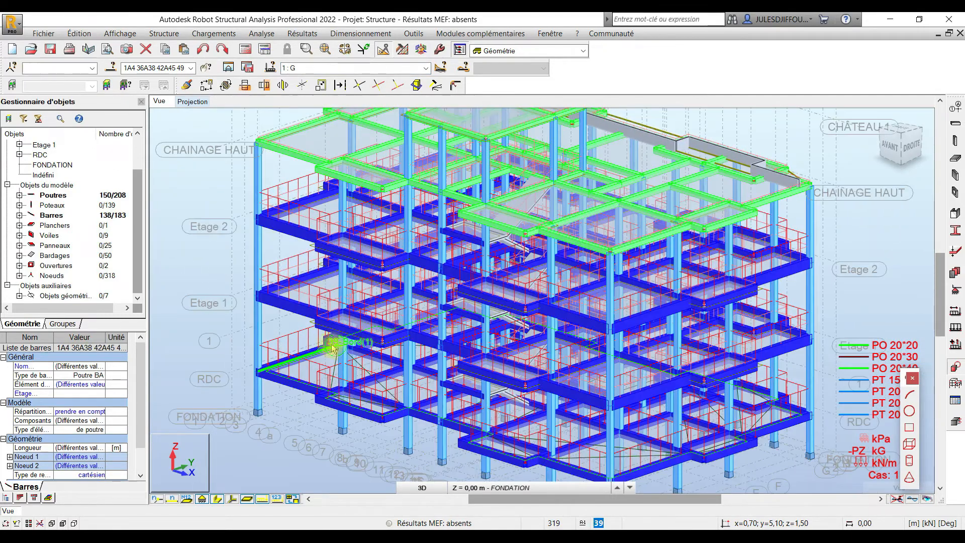
{"action": "scroll", "coordinate": [332, 347], "scroll_direction": "down", "scroll_amount": 3}
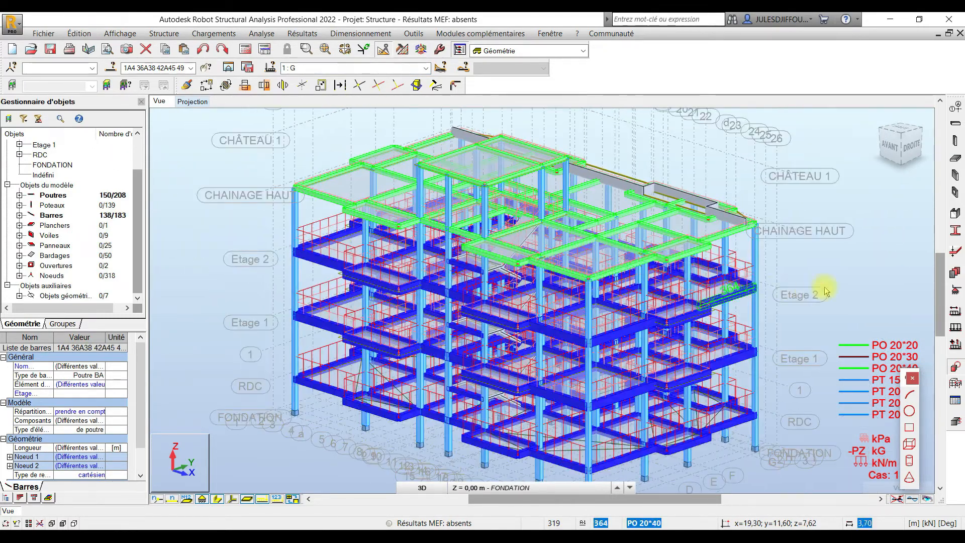